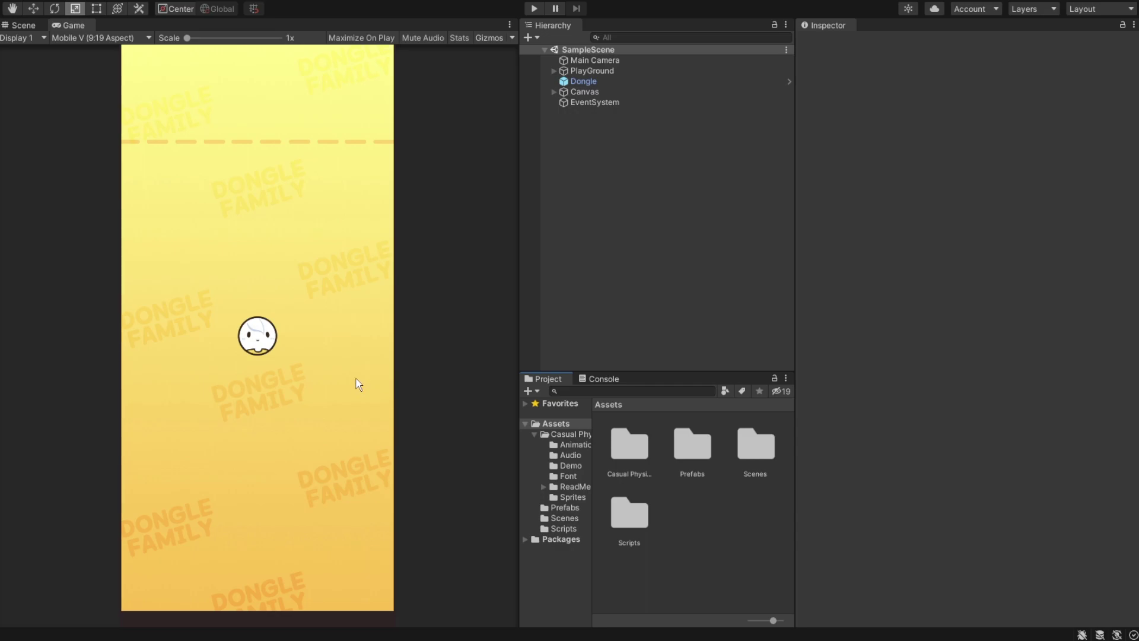
Open the Scripts folder and add an empty scene object named 'Game Manager'
double_click(629, 516)
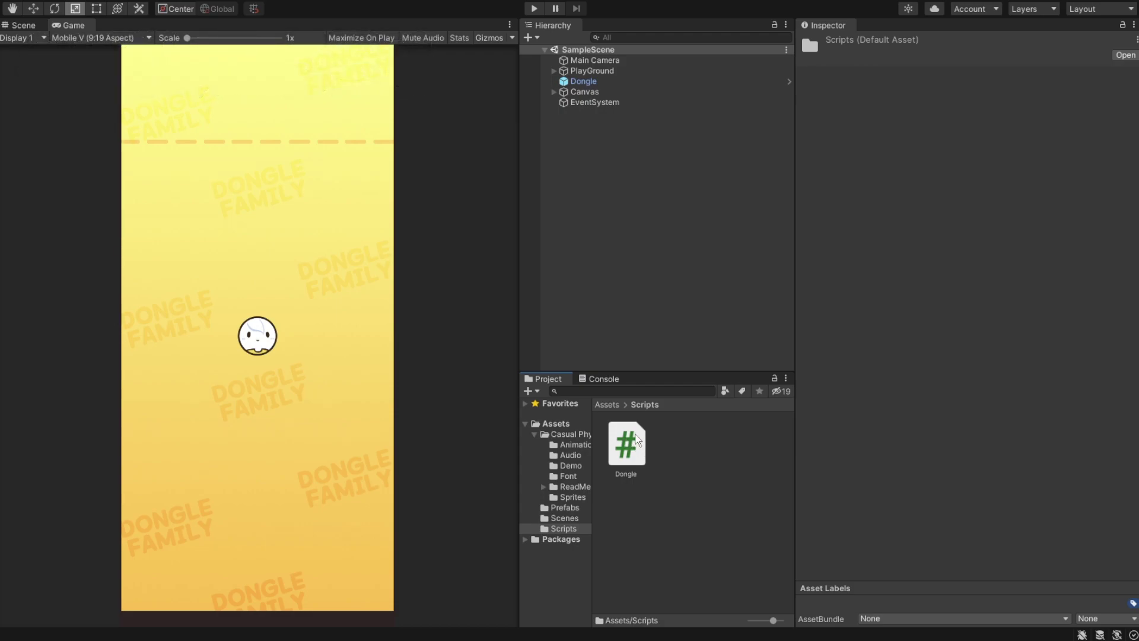
right_click(596, 132)
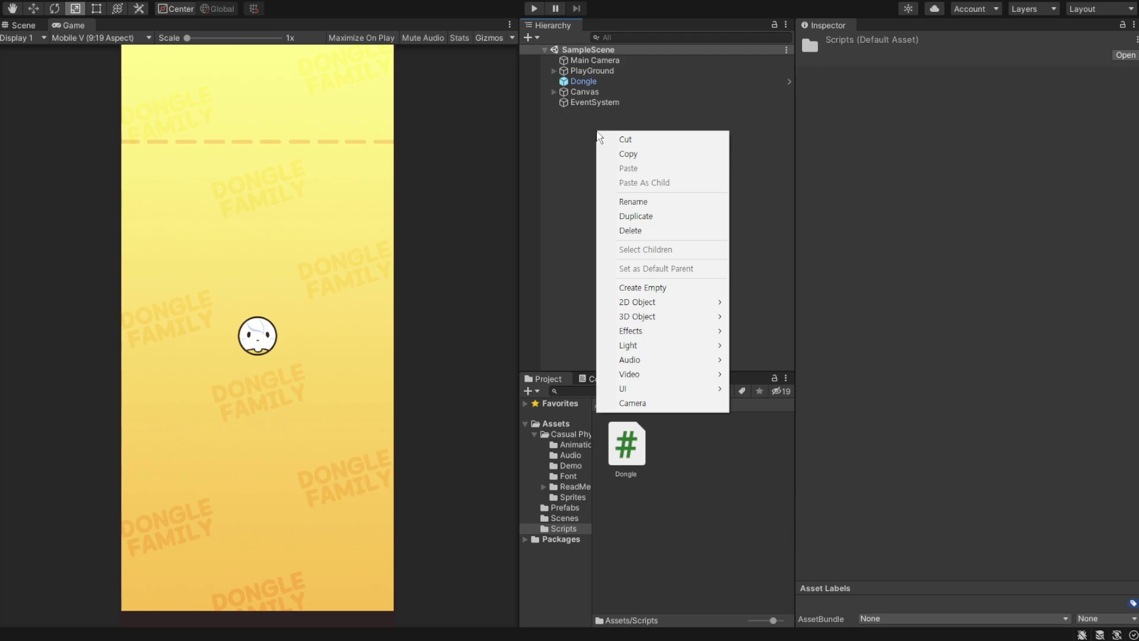
left_click(658, 288)
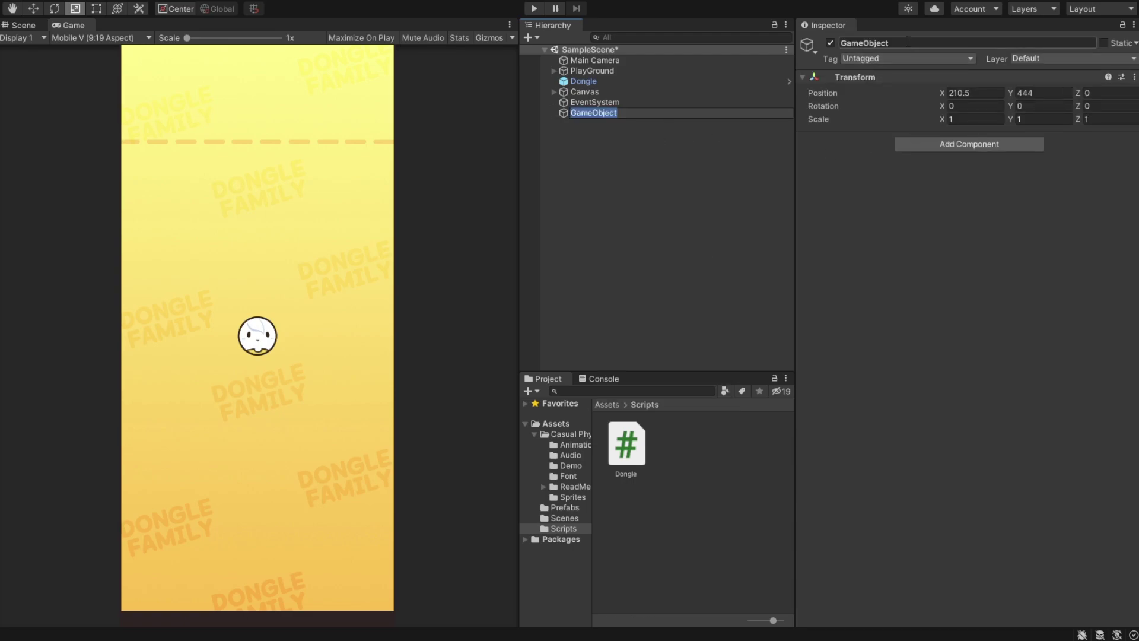
left_click(864, 44)
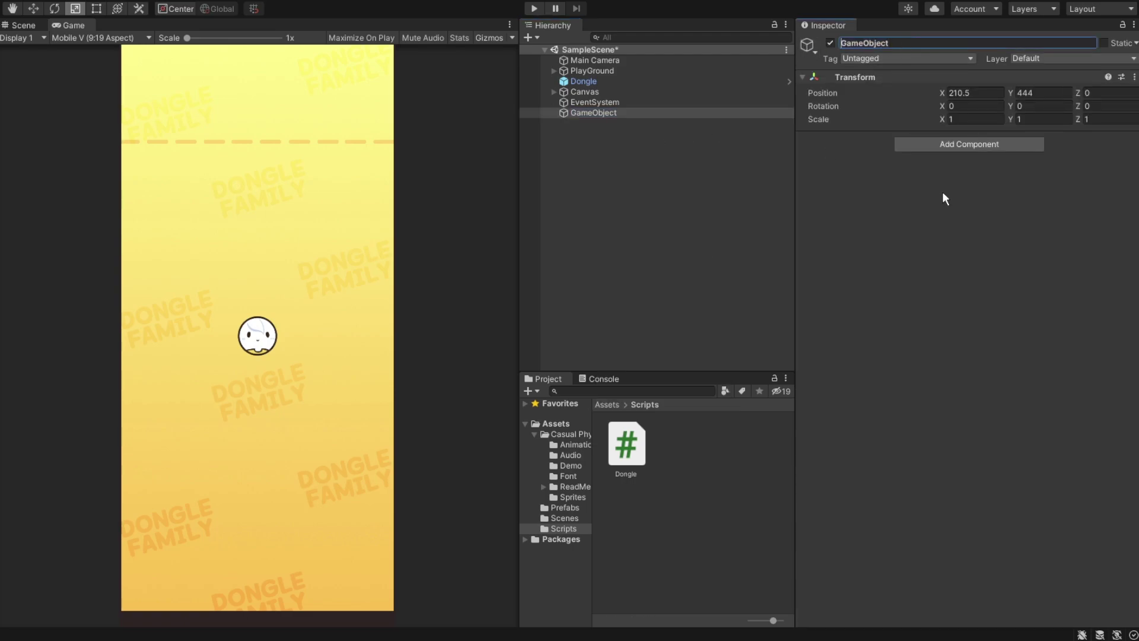
left_click_drag(863, 44, 933, 49)
type("Manager")
key("Return")
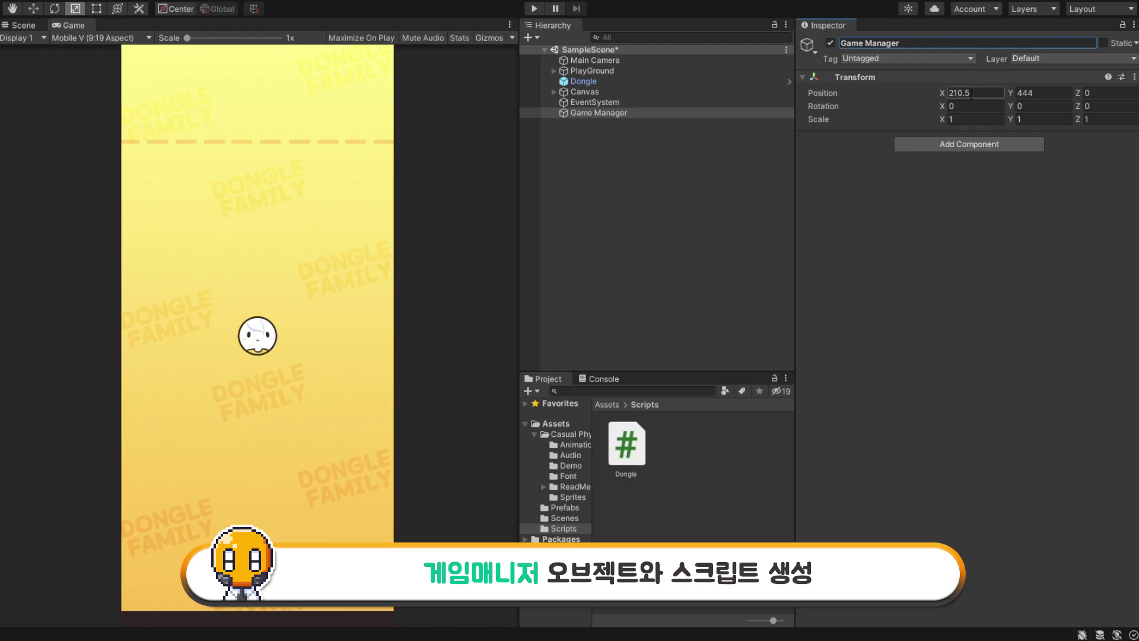
Set Game Manager's Position X and Y to 0
left_click(972, 94)
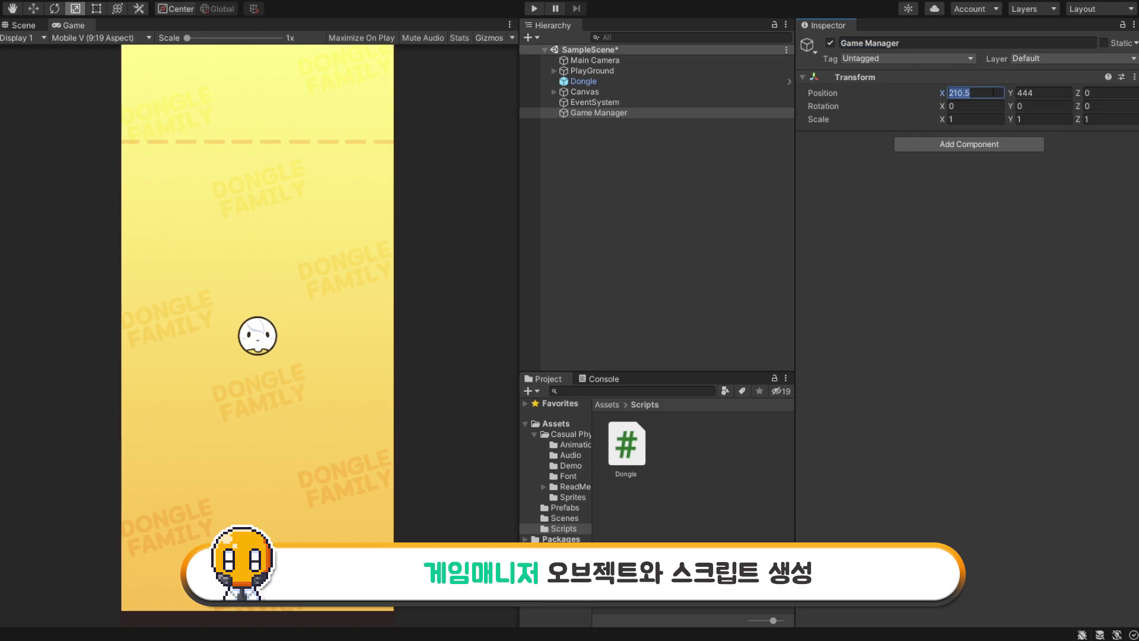
type("0")
key("Tab")
type("0")
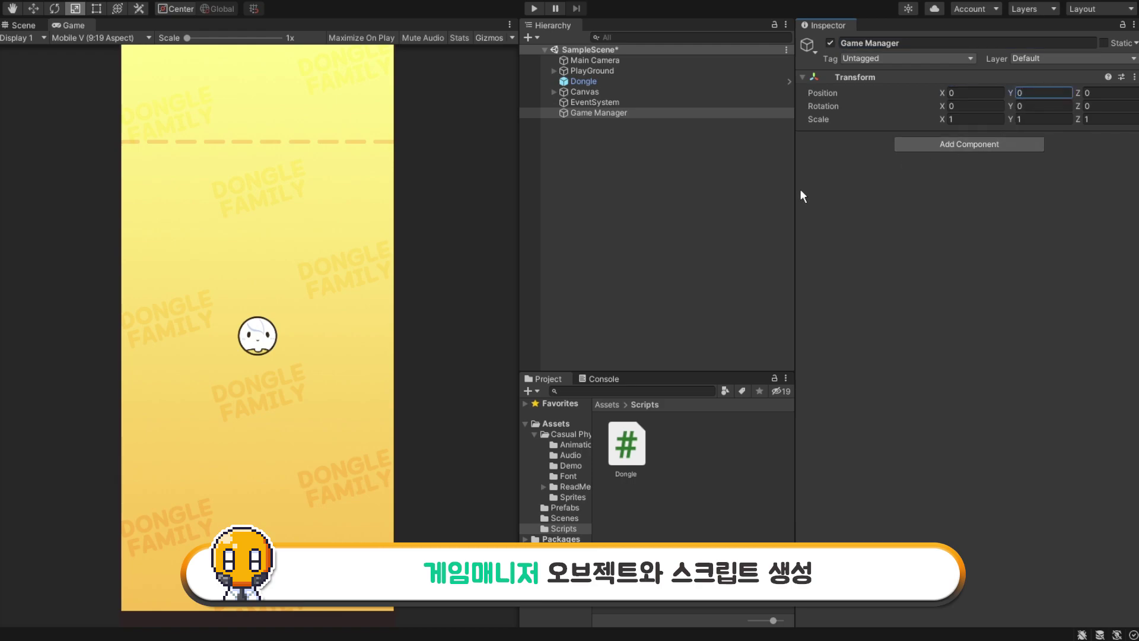
Create a new C# script named GameManager in the Scripts folder
right_click(670, 436)
mouse_move(728, 97)
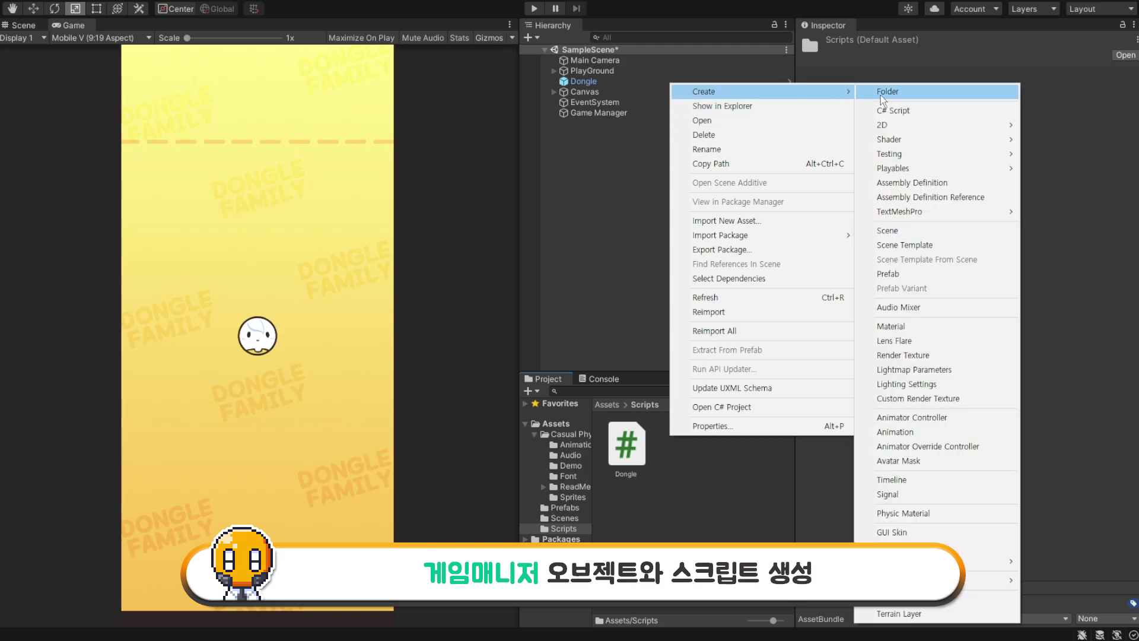
left_click(894, 110)
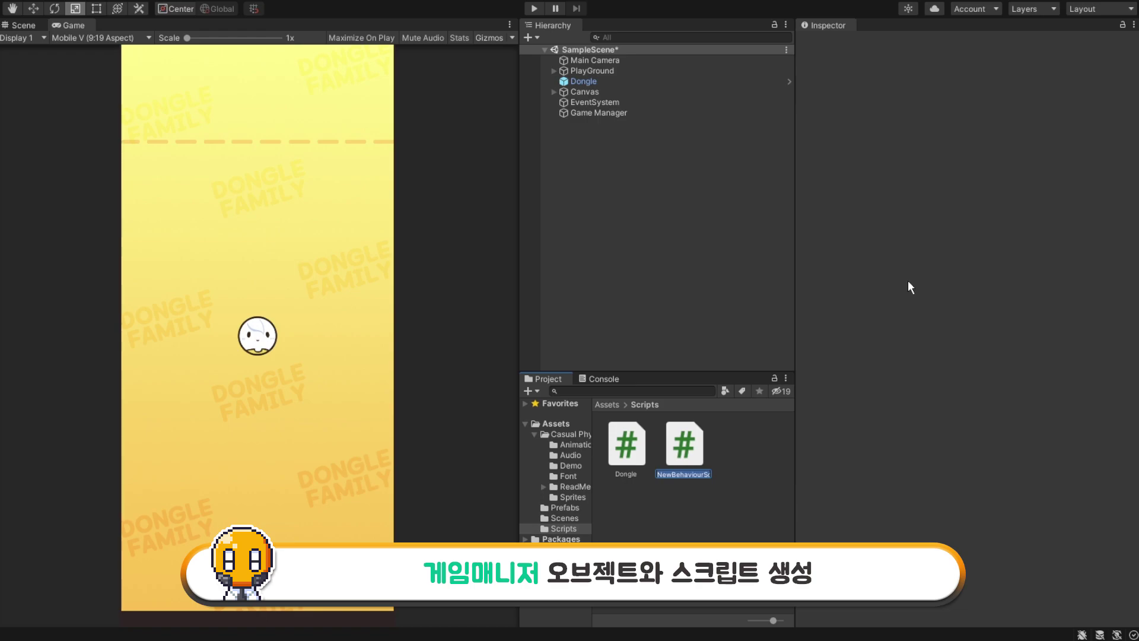
type("G")
type("ameManager")
key("Return")
Attach the GameManager script to Game Manager and move that object to the top of the Hierarchy
left_click(614, 111)
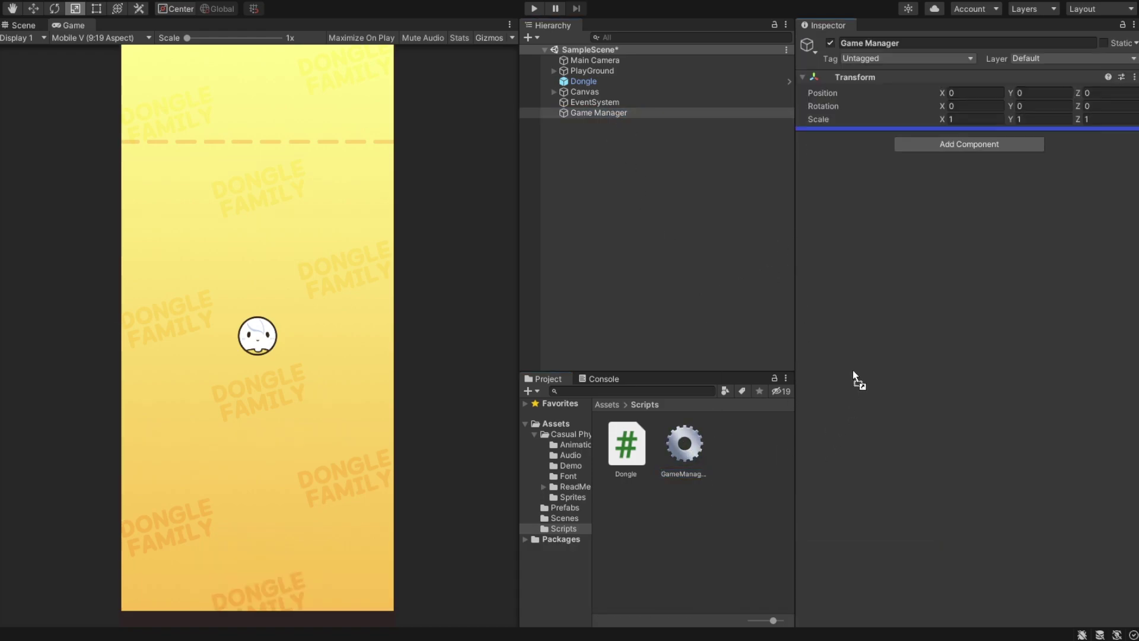
left_click_drag(688, 454, 845, 162)
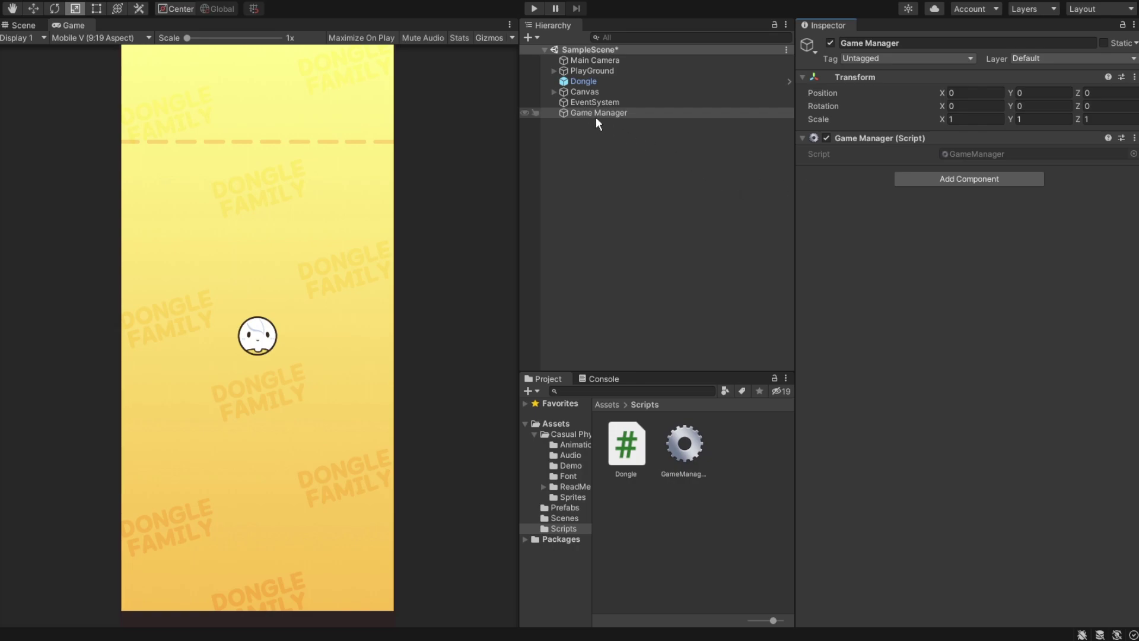
left_click_drag(596, 114, 599, 55)
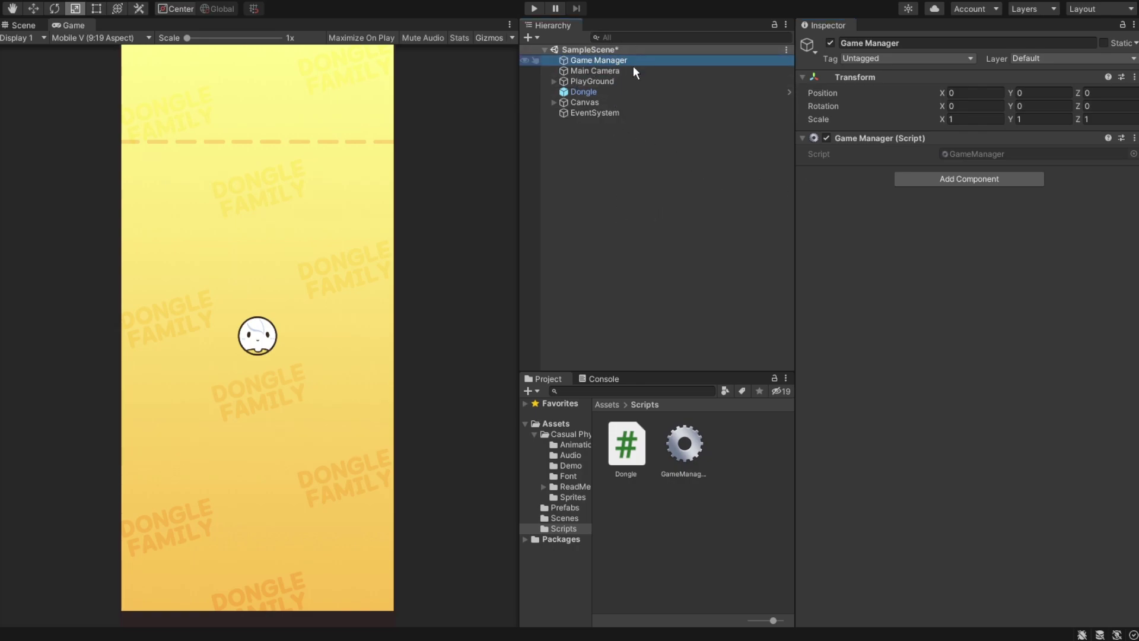
left_click(662, 183)
Declare 'public Dongle lastDongle;' at the top of the GameManager class and save the script
double_click(678, 443)
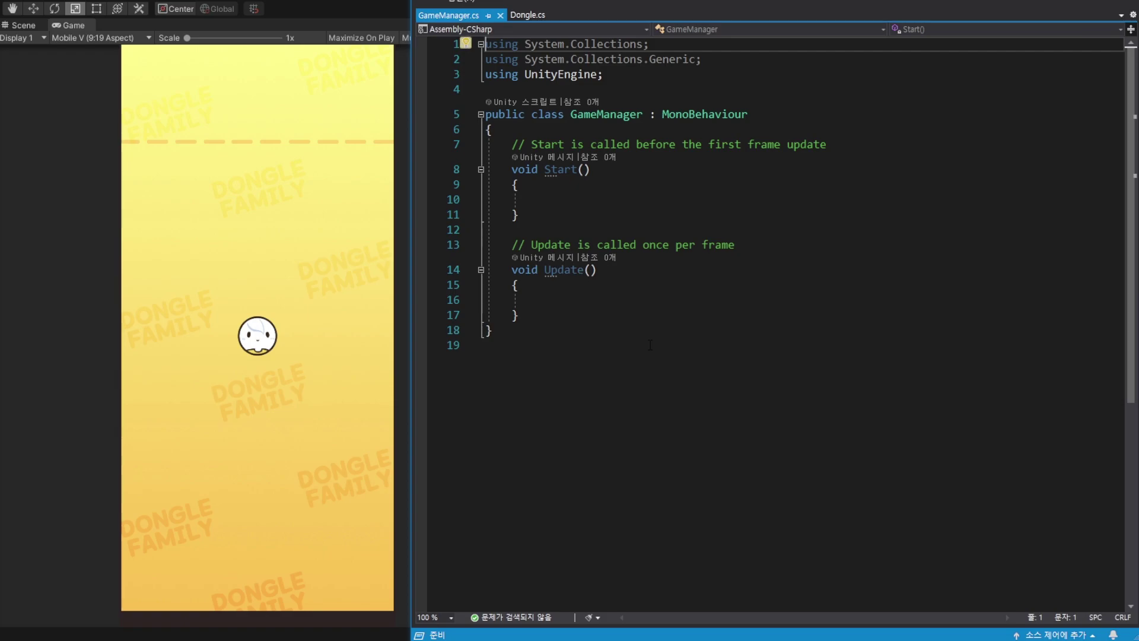
left_click(631, 343)
key("ctrl+s")
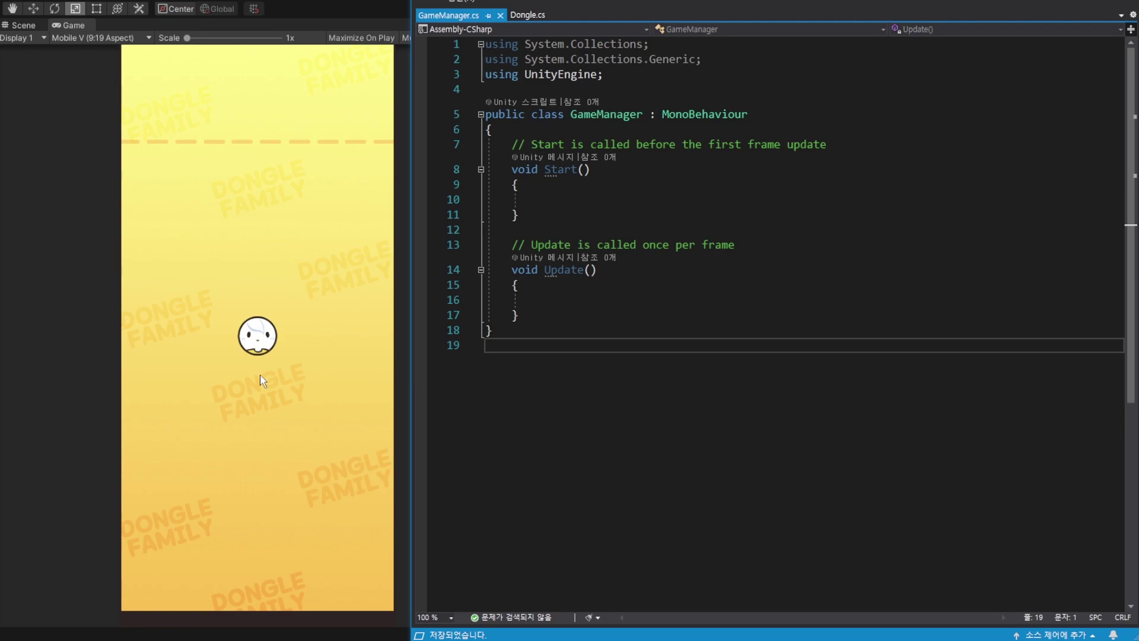
left_click(534, 129)
key("Return")
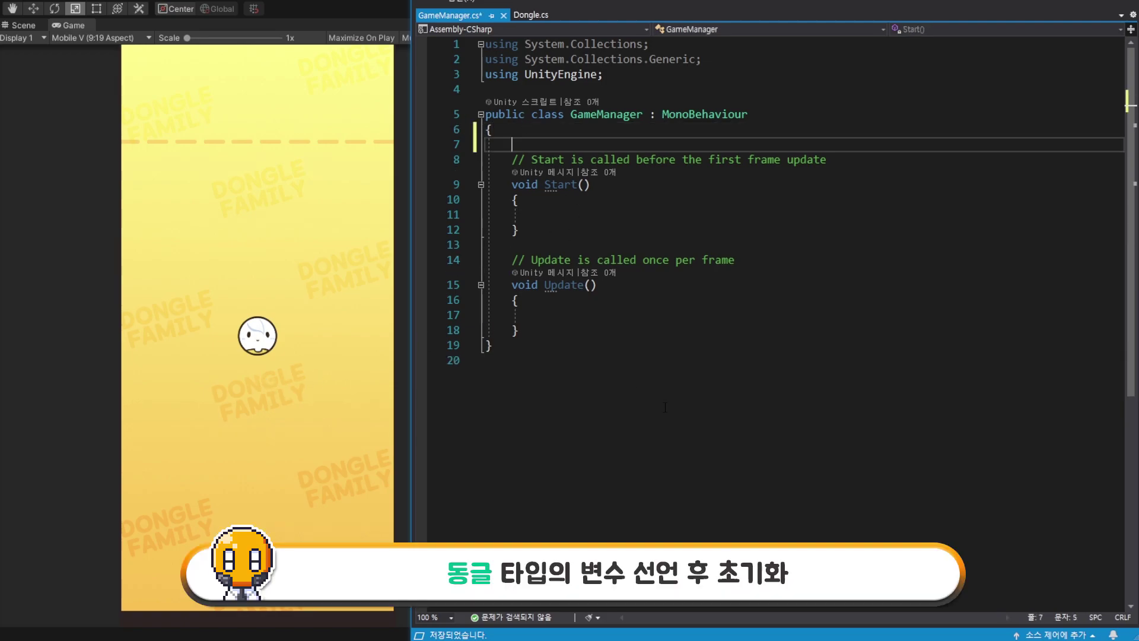
type("public ")
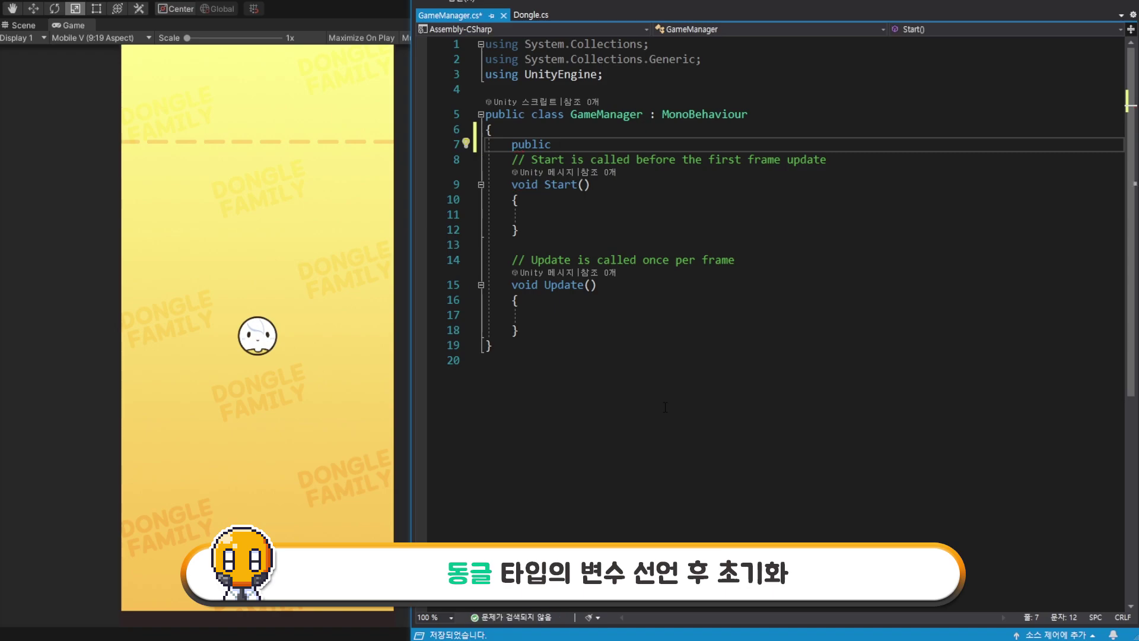
type("Dongle ")
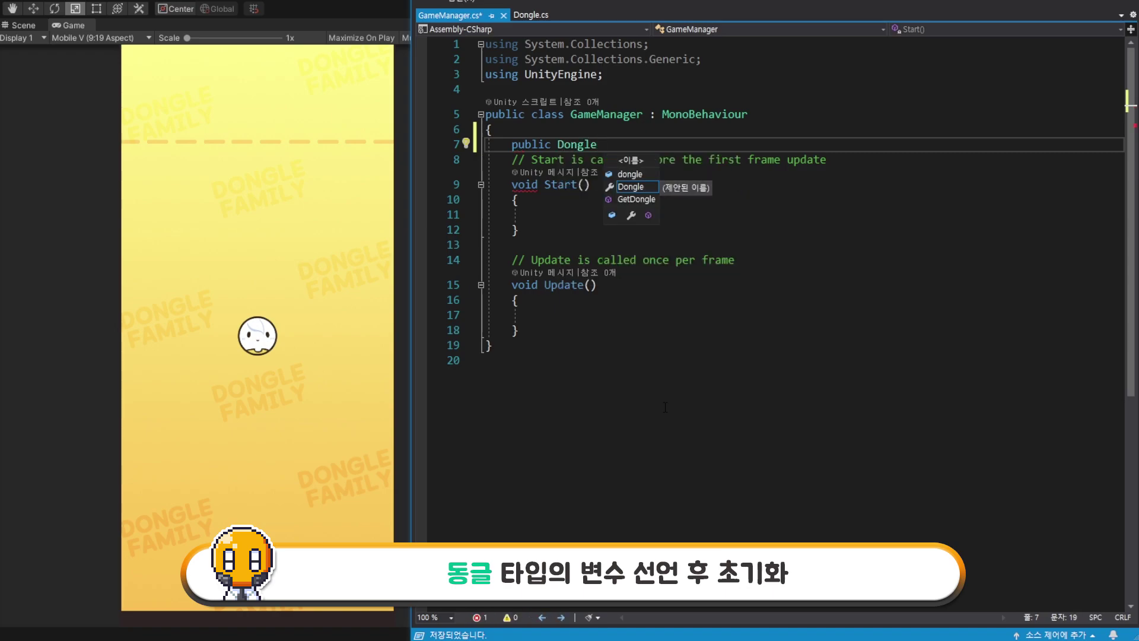
type("lastDong")
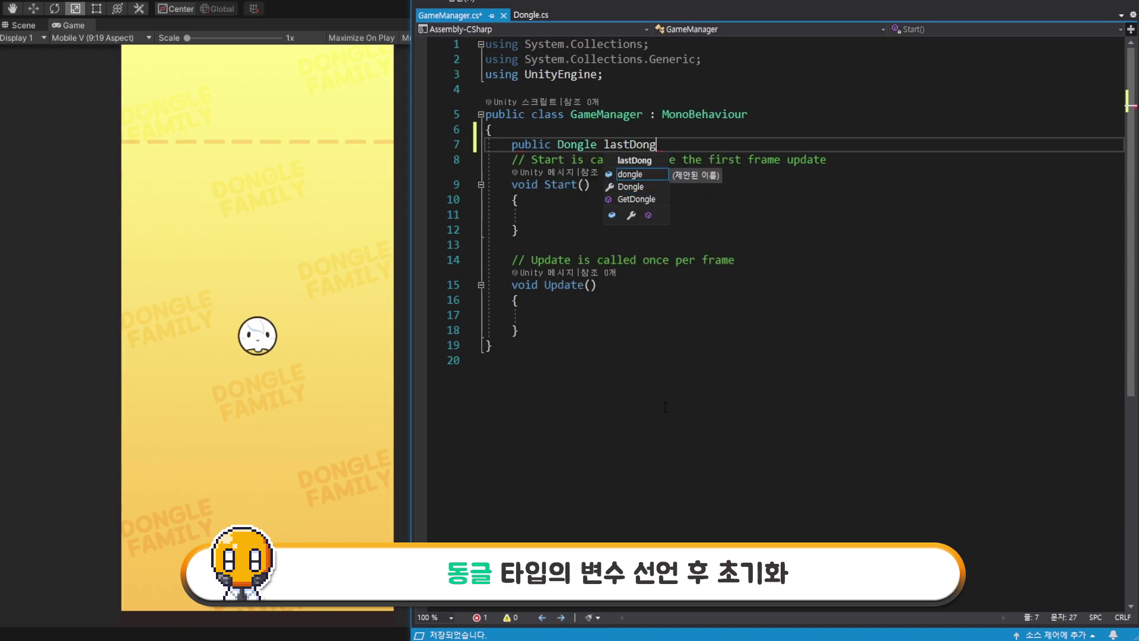
type("le;")
key("Return")
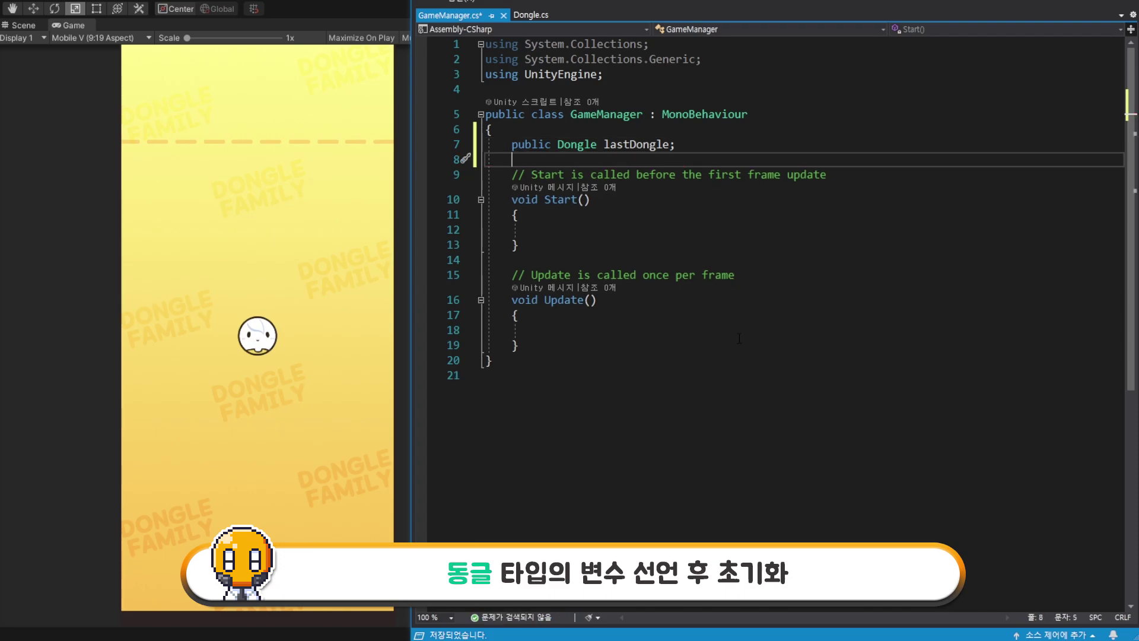
key("ctrl+s")
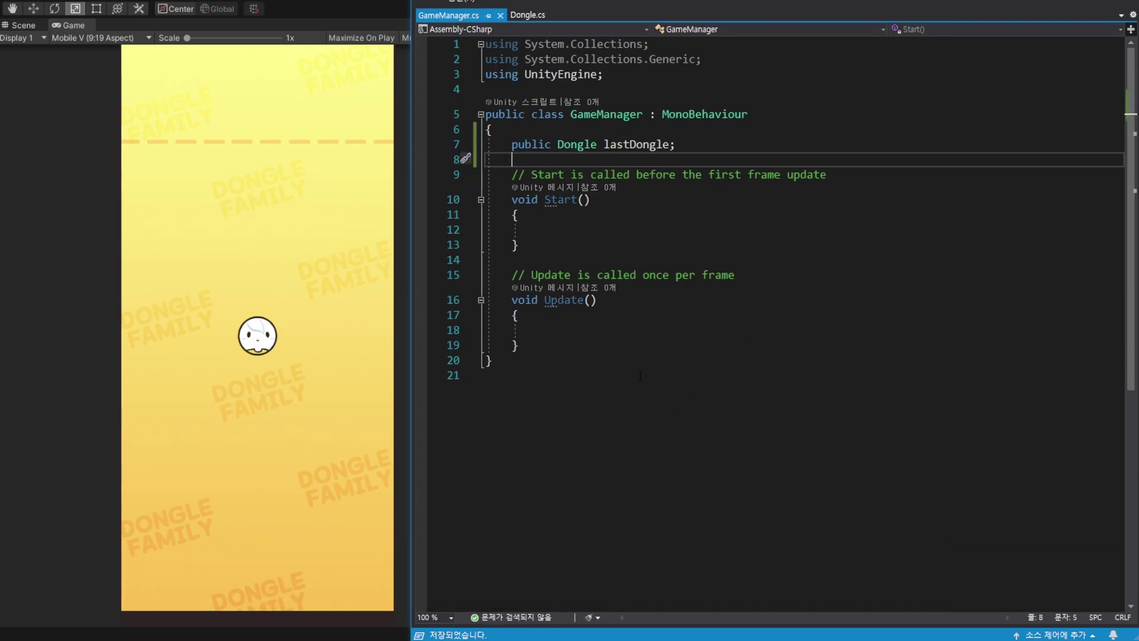
left_click(350, 7)
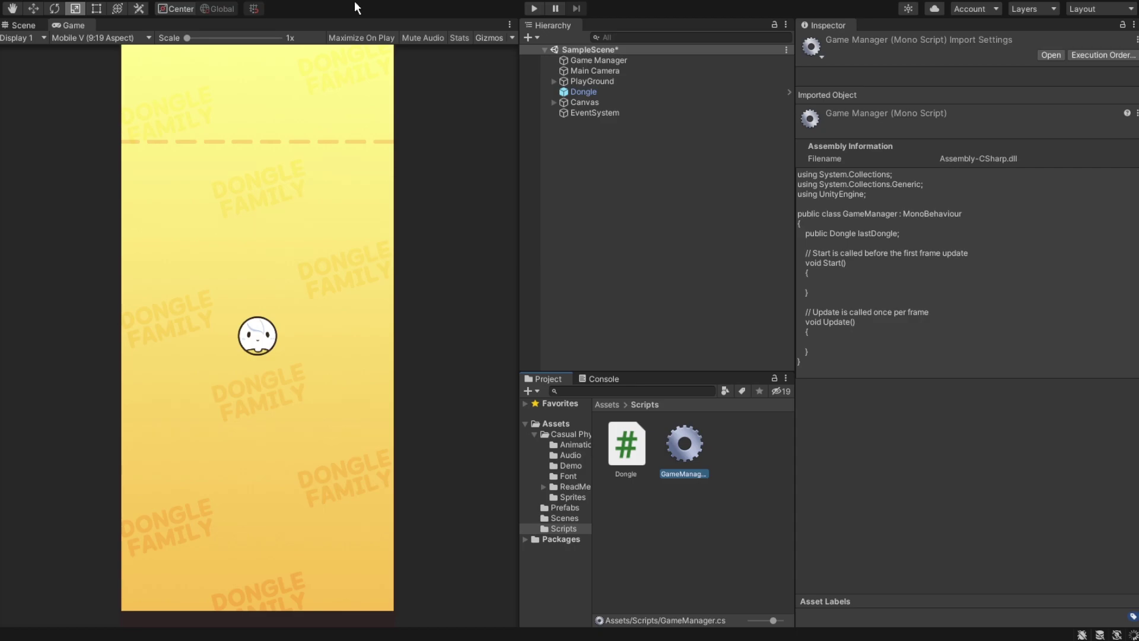
Link the scene's Dongle object into Game Manager's Last Dongle slot, then inspect Touch Pad under Canvas
left_click(623, 59)
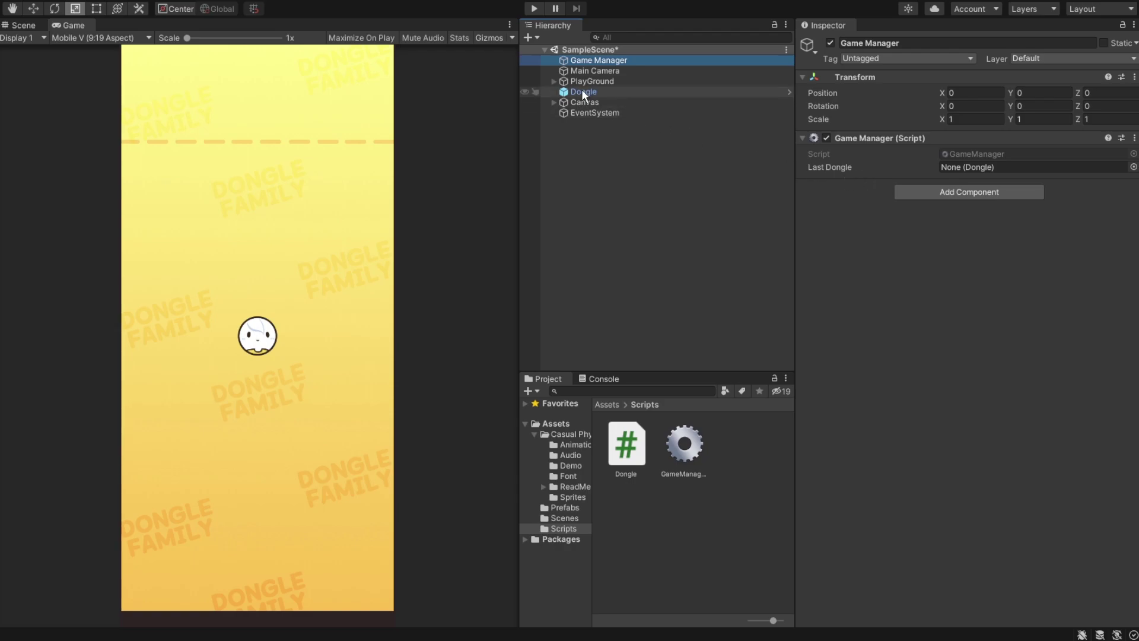
mouse_move(582, 91)
left_mouse_down()
mouse_move(606, 115)
mouse_move(974, 165)
left_mouse_up()
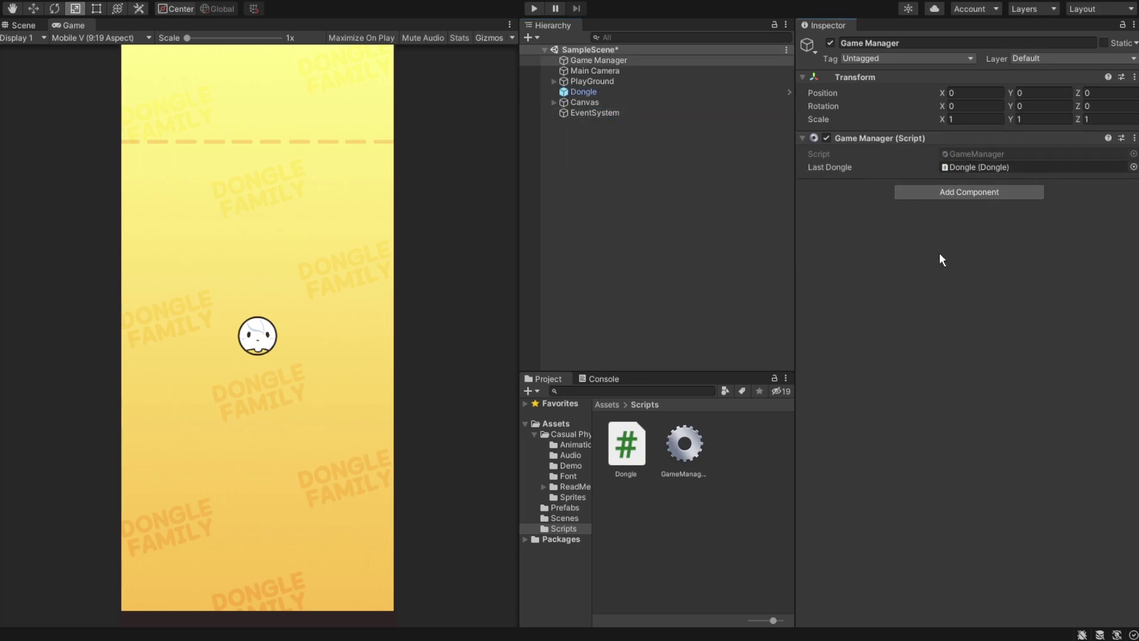
left_click(553, 102)
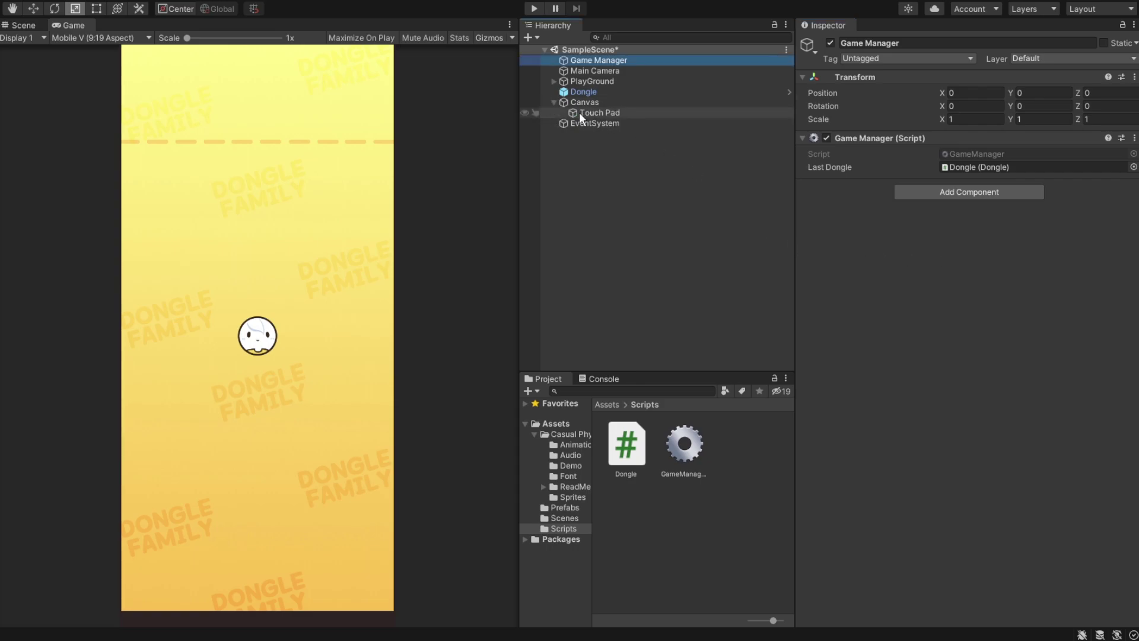
left_click(583, 113)
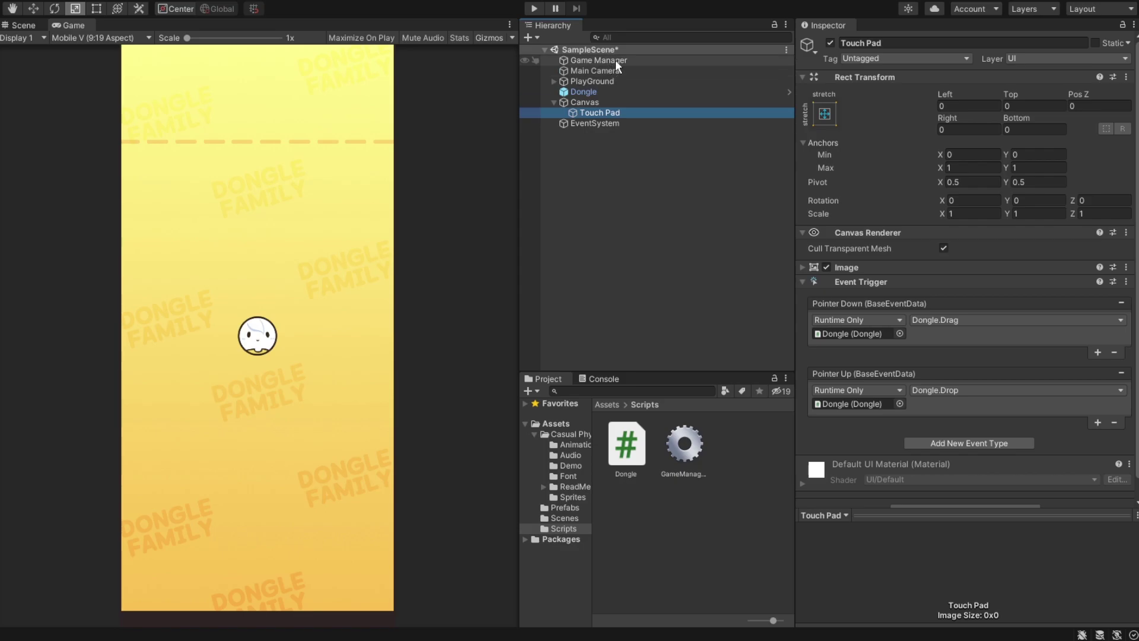
key("alt+Tab")
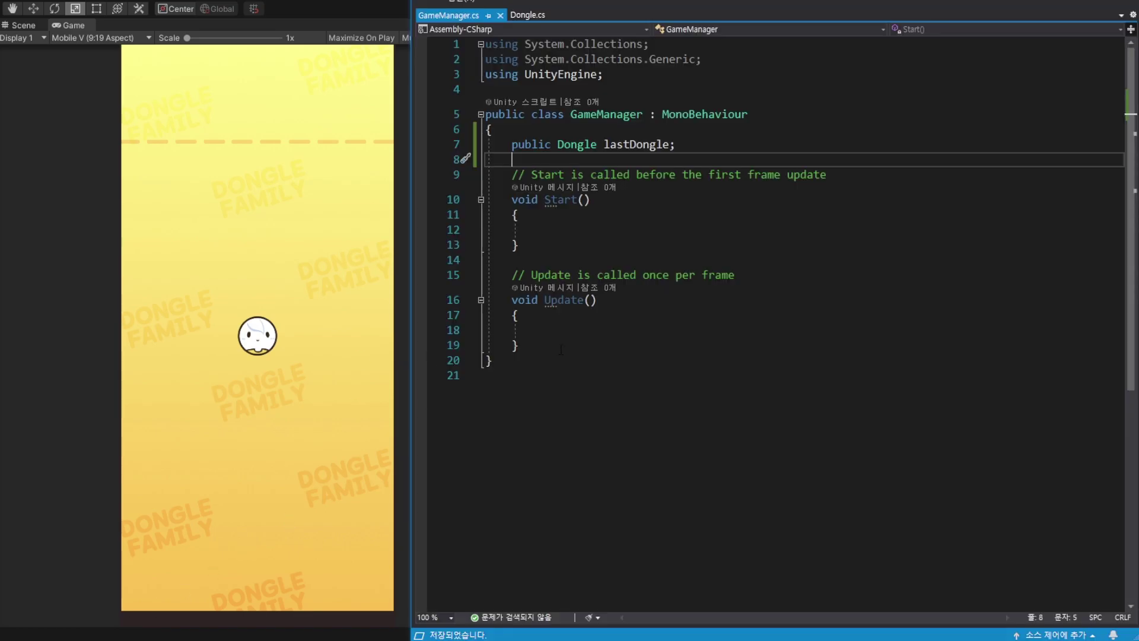
Add empty public TouchDown() and TouchUp() methods below Update and save
left_click(561, 349)
key("Return")
key("Return")
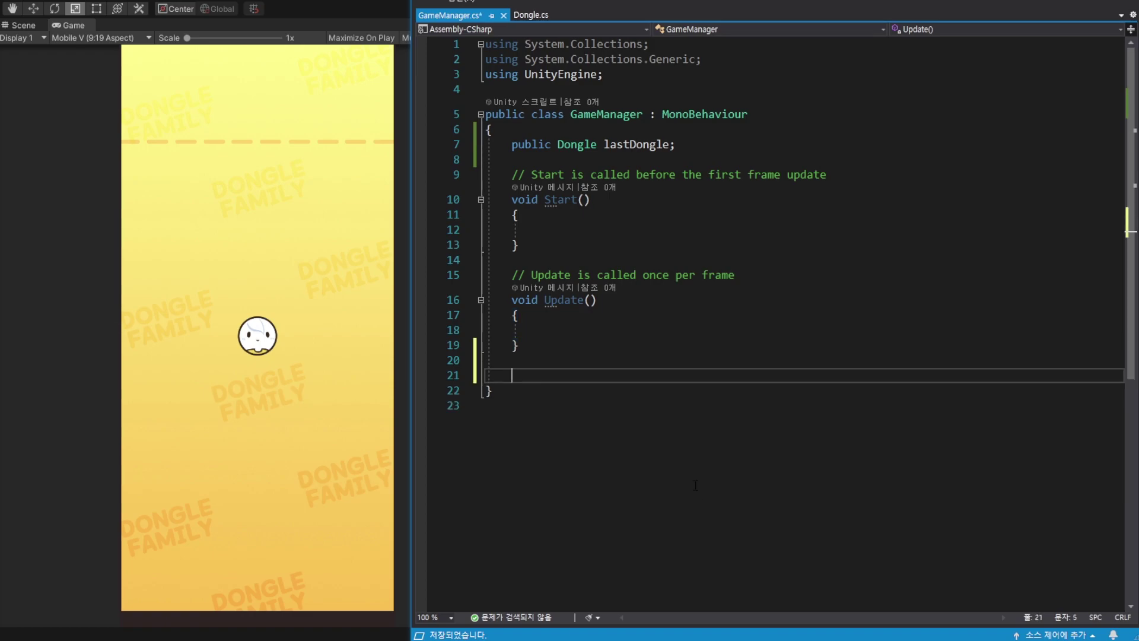
type("public ")
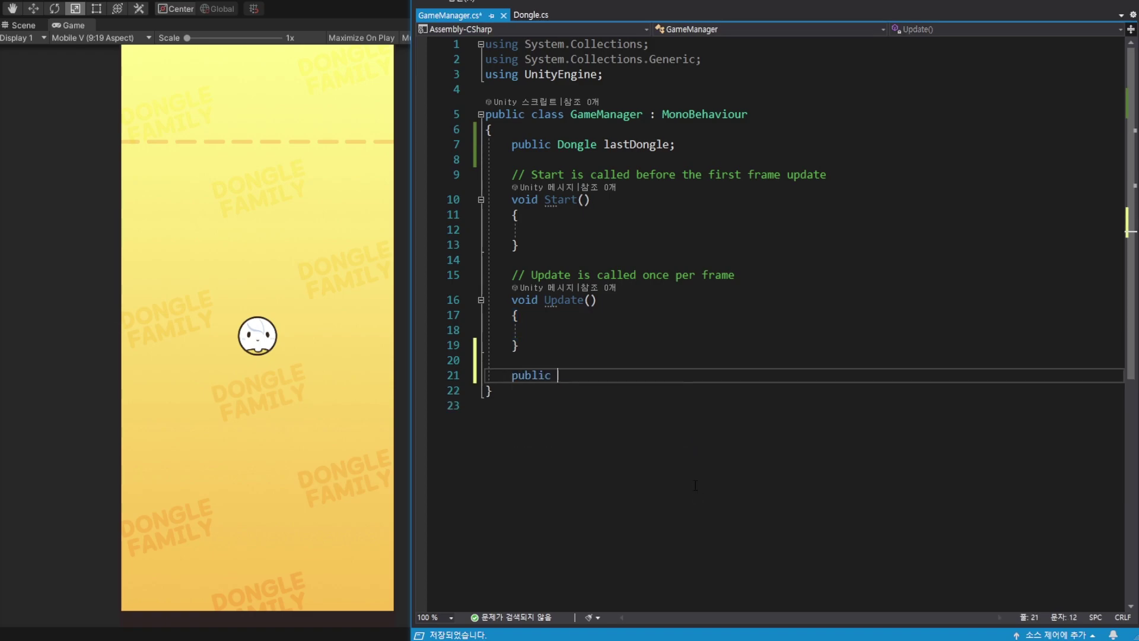
type("void ")
type("Touch")
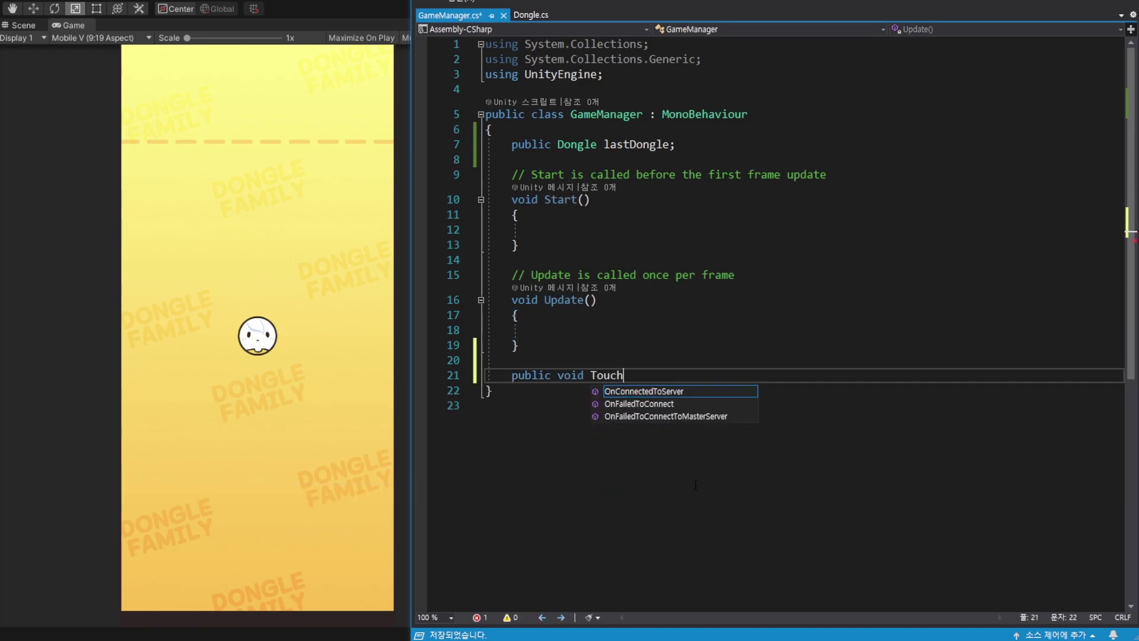
type("Down() {")
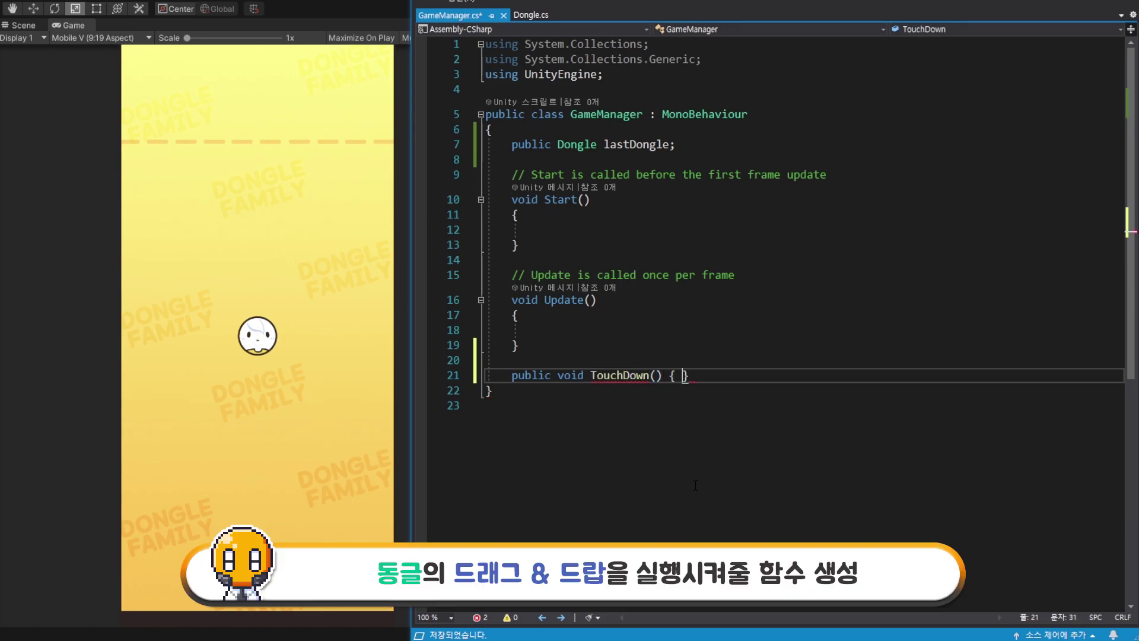
key("Return")
left_click(513, 385)
left_click_drag(513, 384, 520, 431)
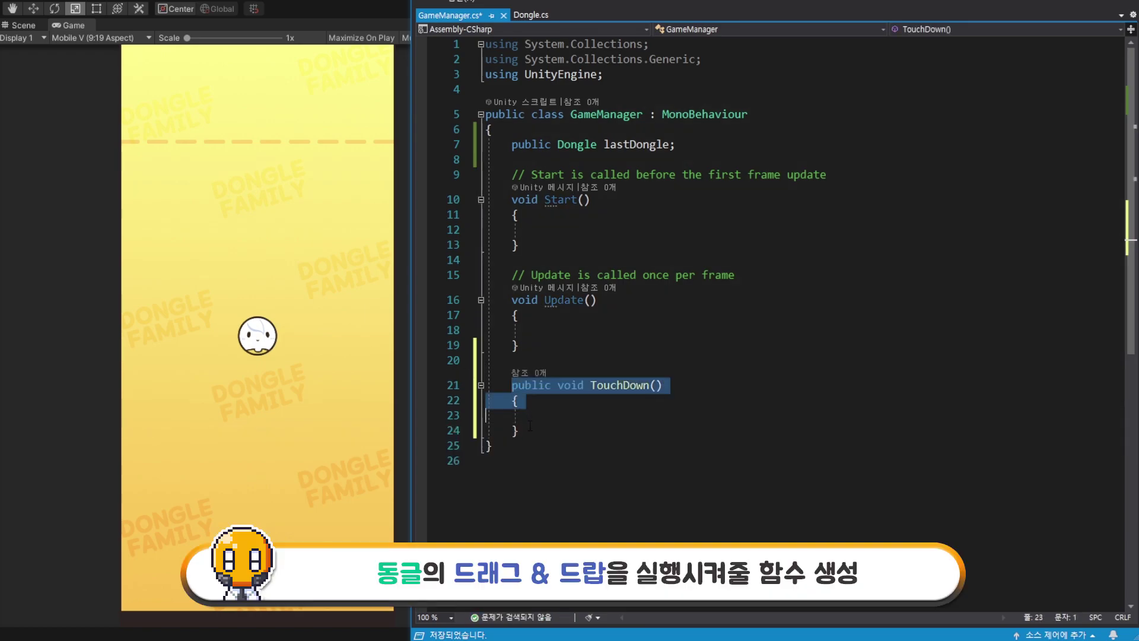
left_click(641, 431)
key("Return")
key("Return")
type("public void TouchDown()     {      }")
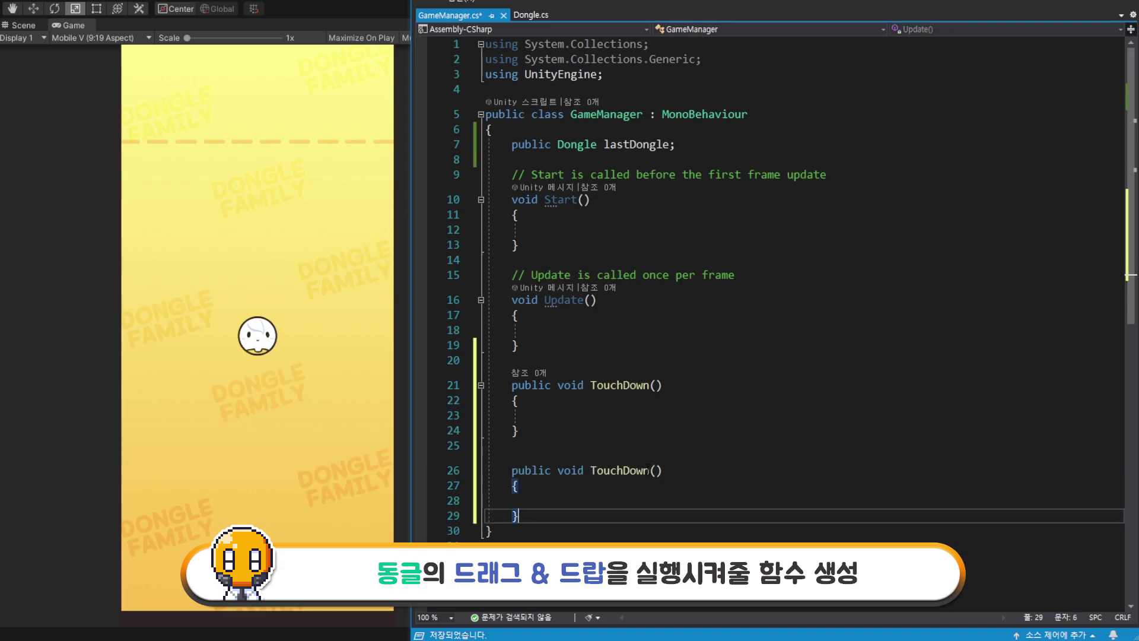
left_click(649, 470)
key("BackSpace")
key("BackSpace")
key("BackSpace")
key("BackSpace")
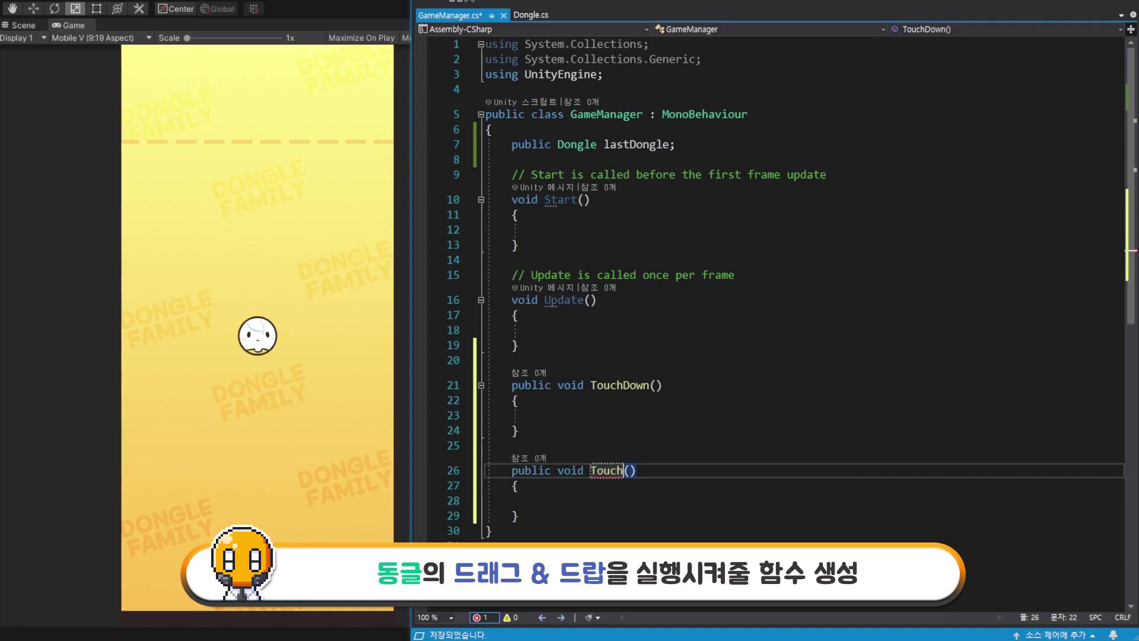
type("Up")
scroll(772, 296, "down", 5)
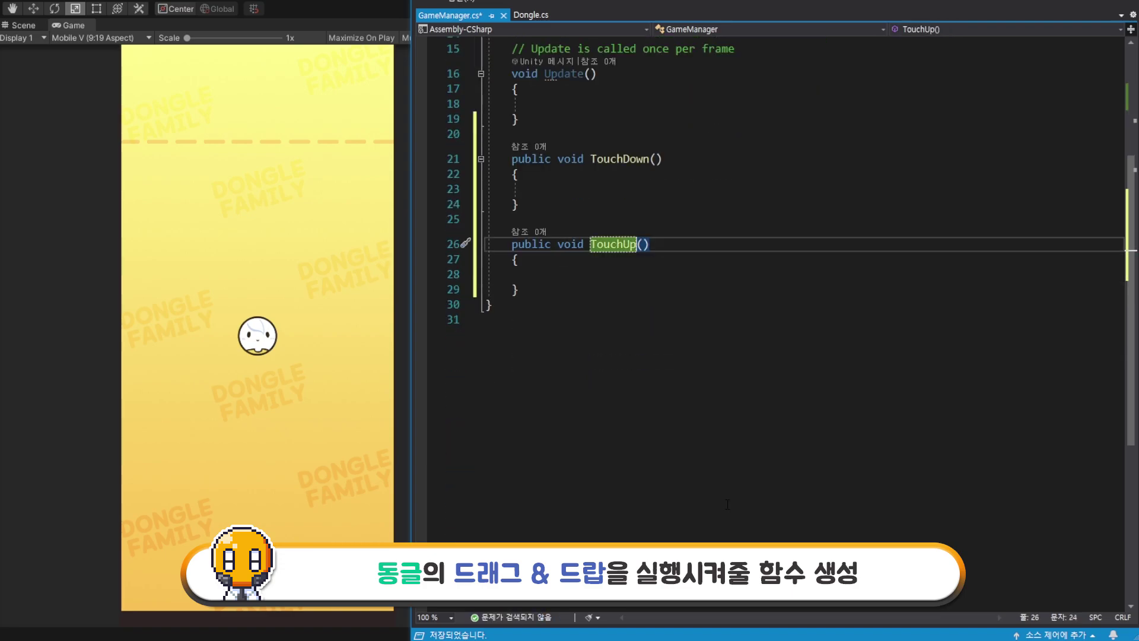
key("ctrl+s")
Fill TouchDown with lastDongle.Drag(); and TouchUp with lastDongle.Drop();, then save
key("Up")
key("Up")
key("Up")
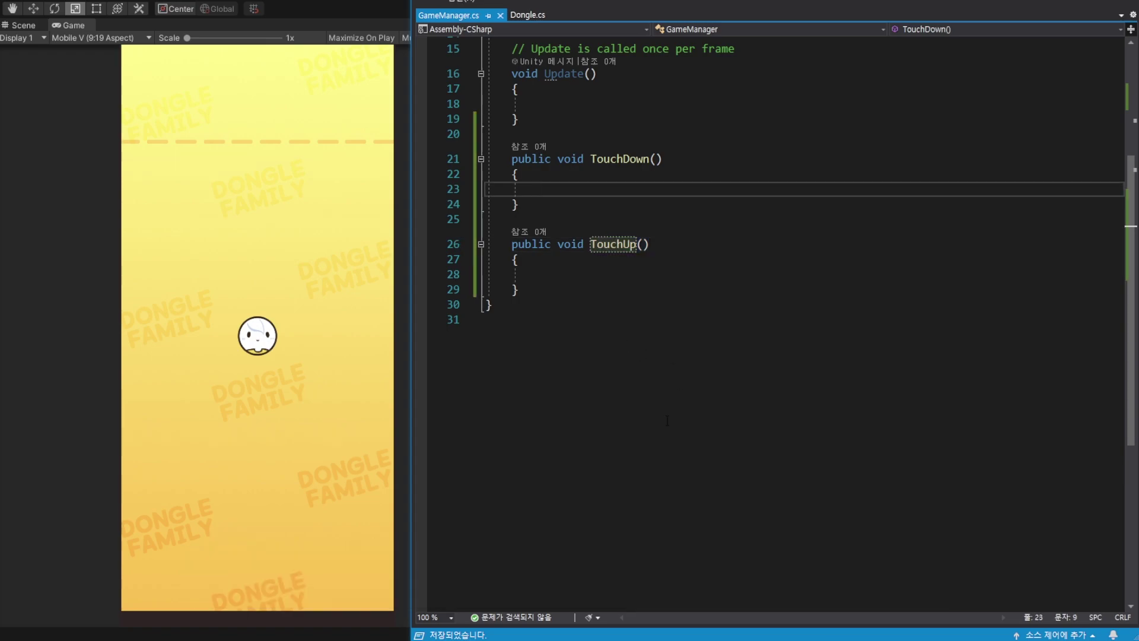
type("last")
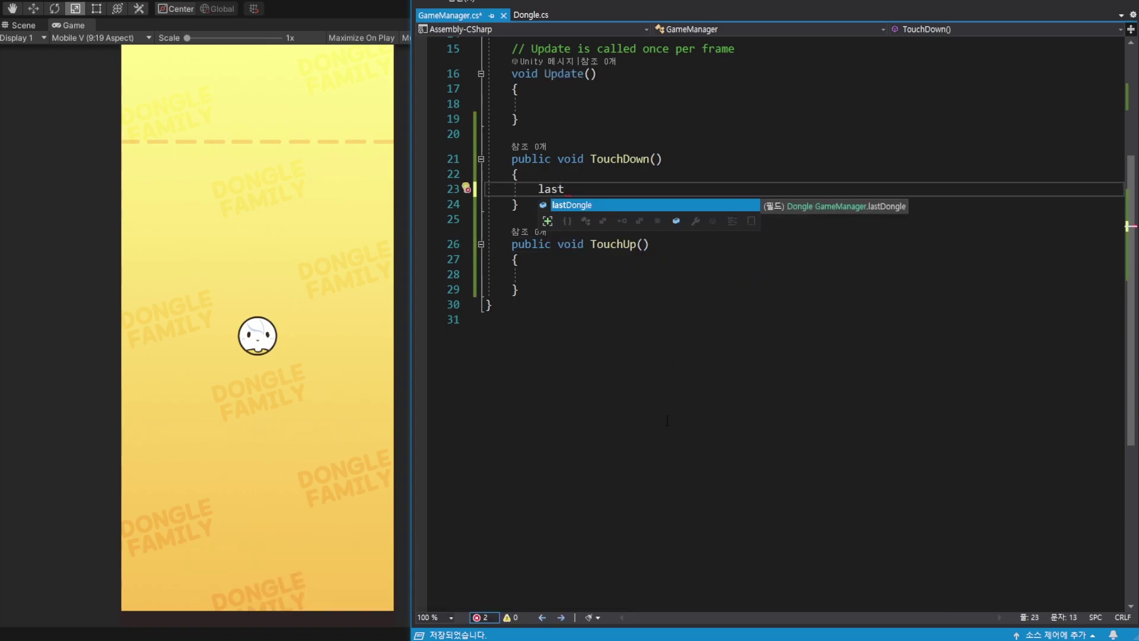
key("Tab")
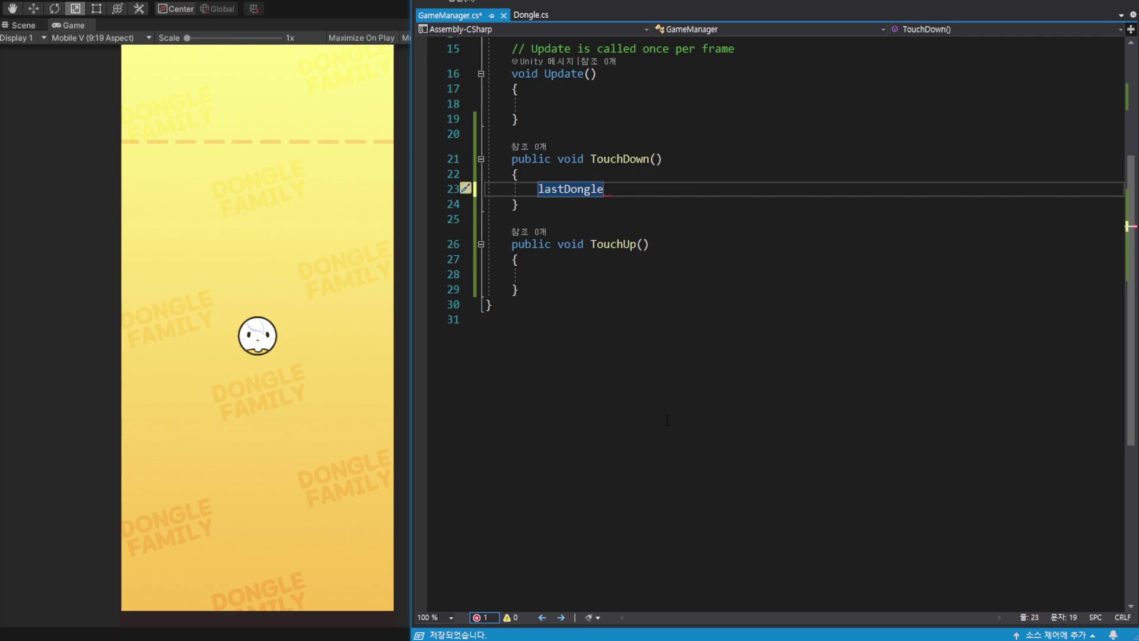
type(".")
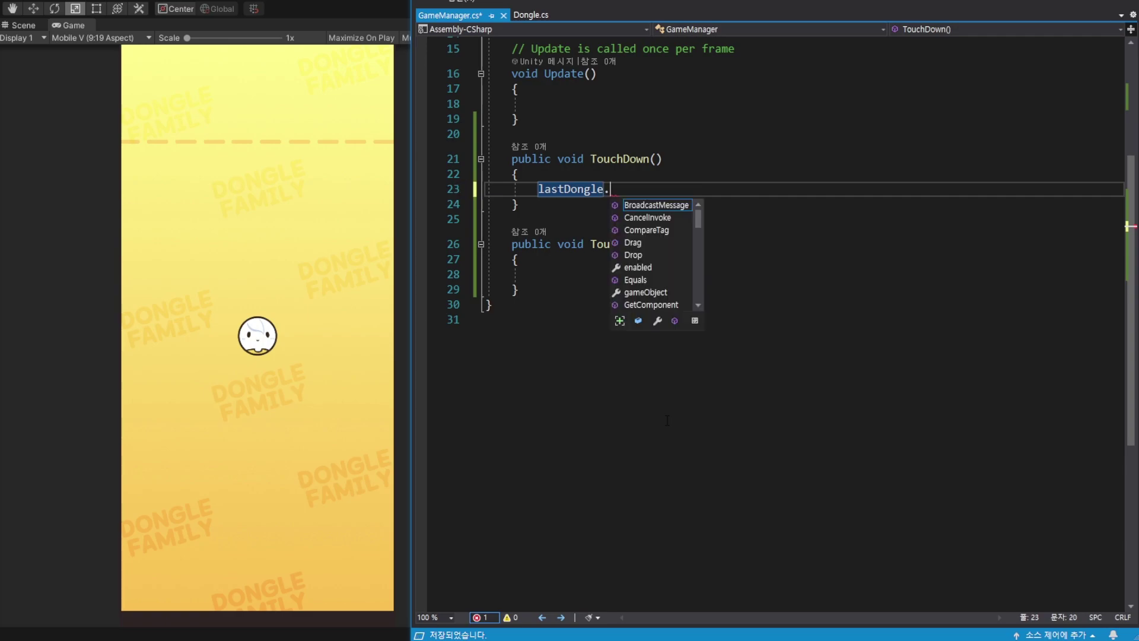
type("Dr")
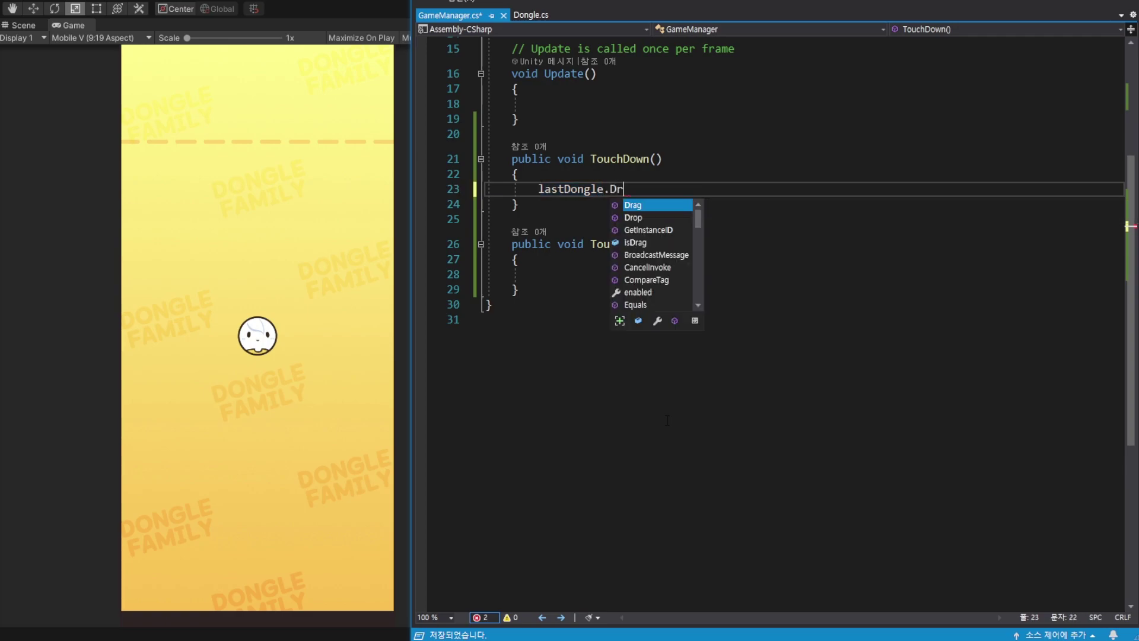
type("a")
key("Tab")
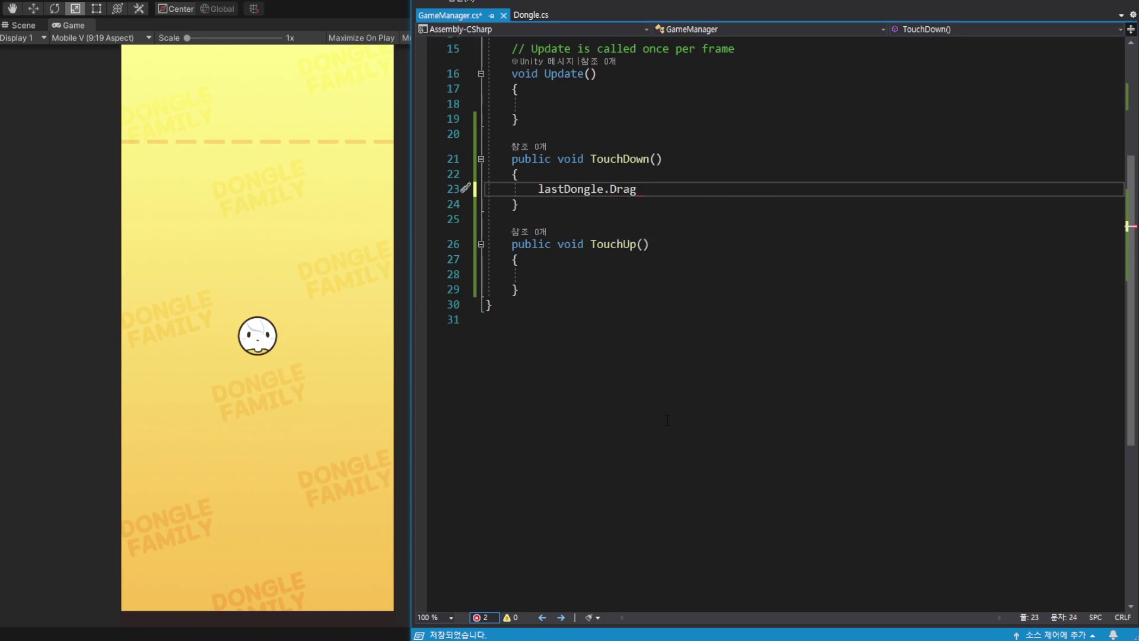
type("();")
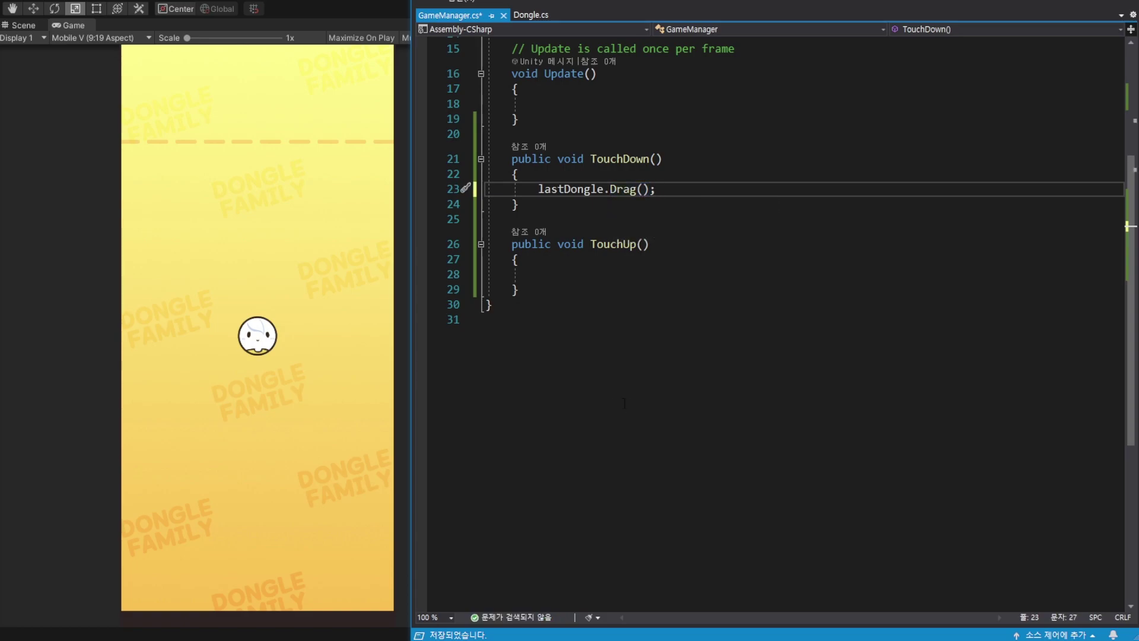
left_click(643, 279)
type("lastDongle.Drag();")
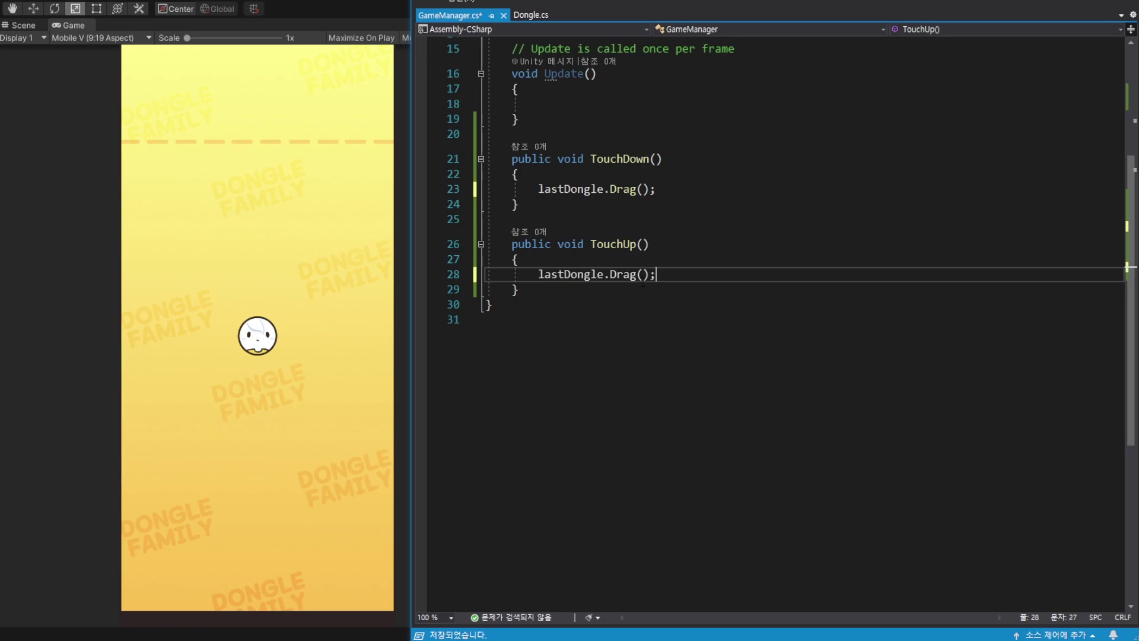
key("BackSpace")
key("BackSpace")
type("op")
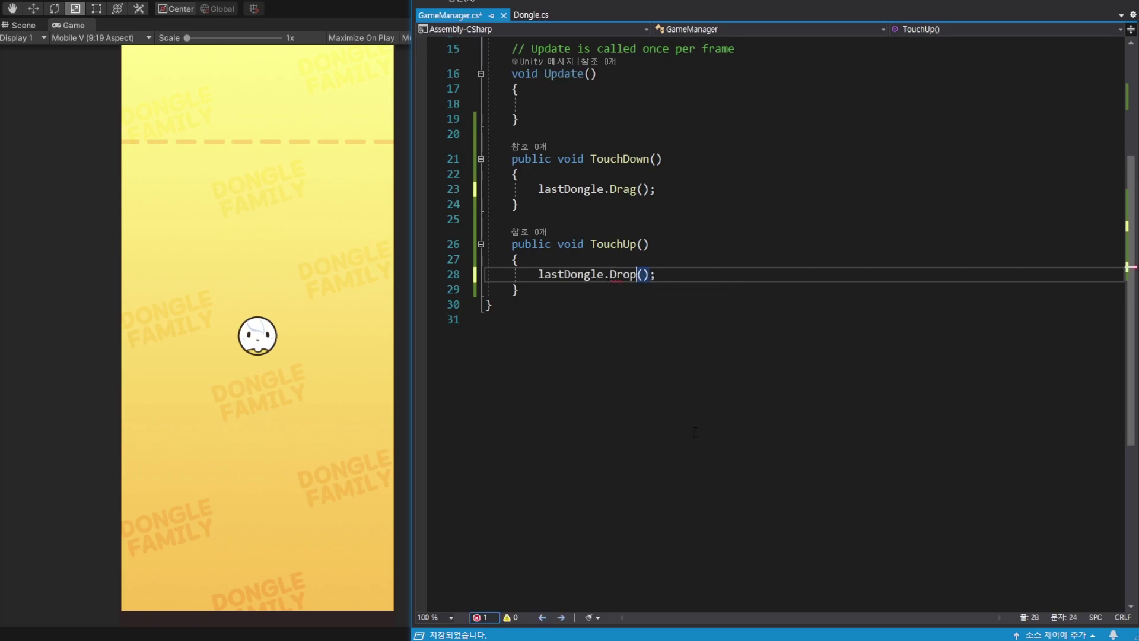
key("ctrl+s")
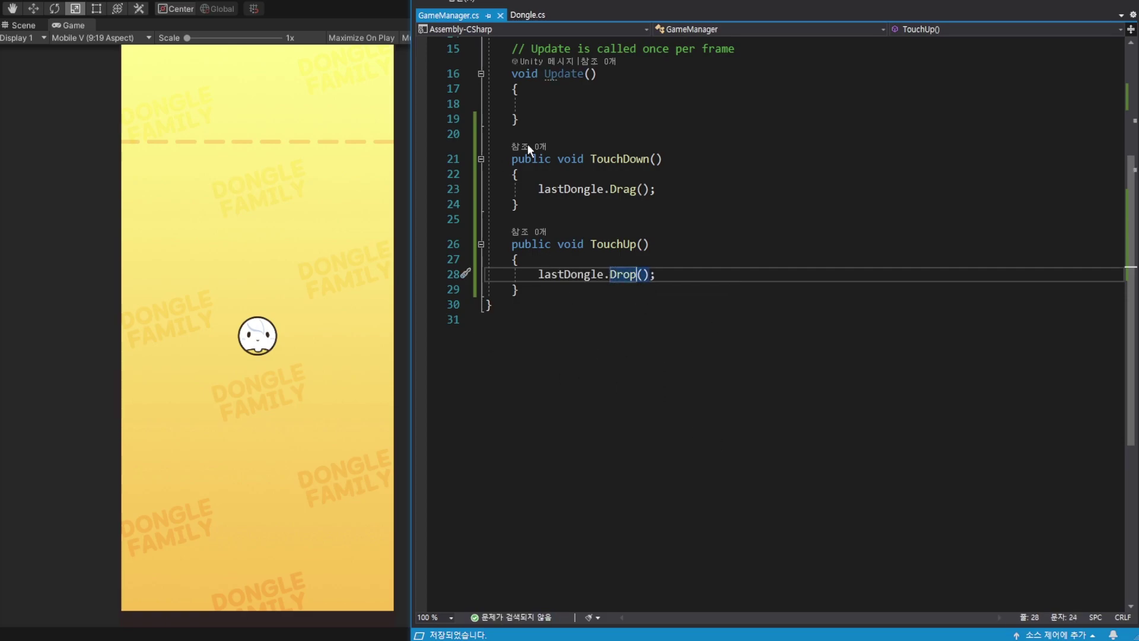
Make Game Manager the target object of both the Pointer Down and Pointer Up triggers
left_click(372, 5)
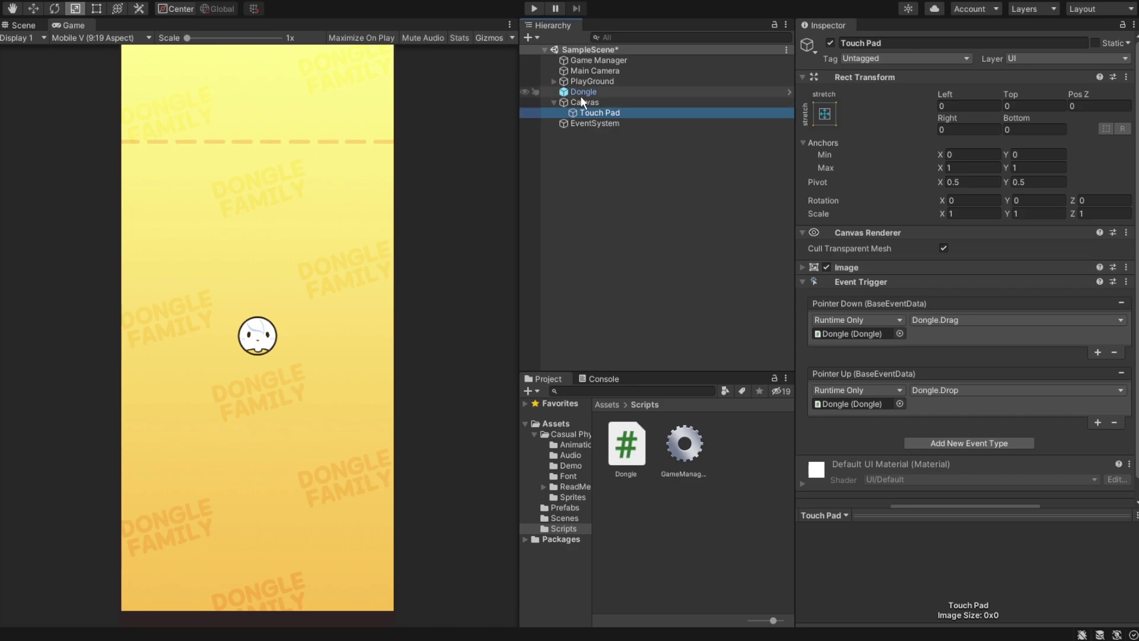
left_click_drag(599, 58, 848, 333)
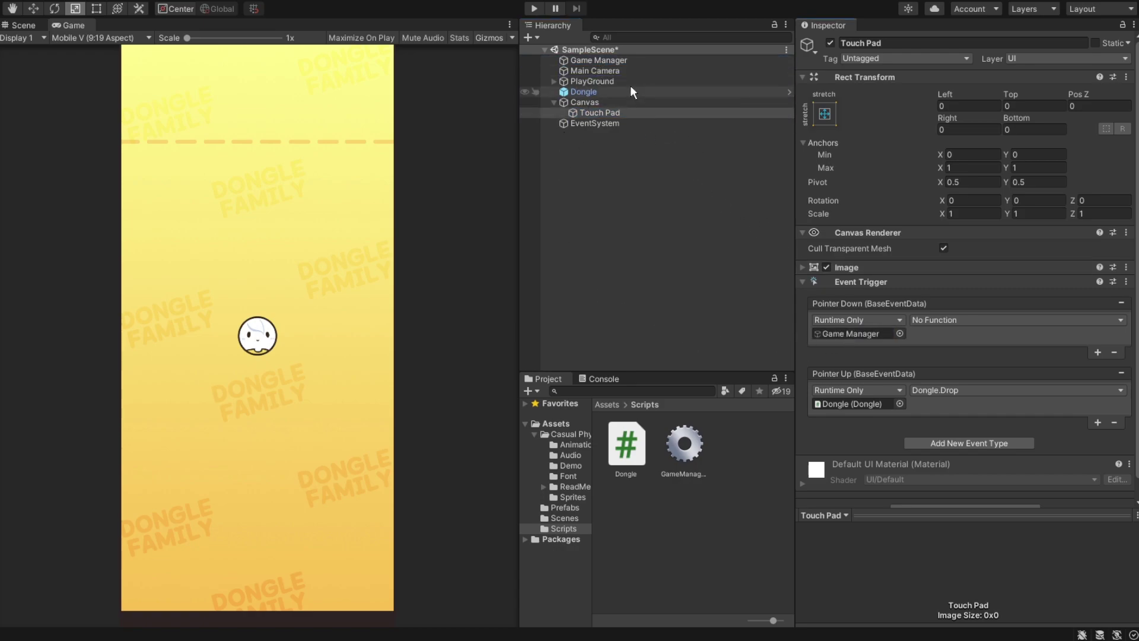
mouse_move(599, 60)
left_mouse_down()
mouse_move(856, 414)
mouse_move(873, 415)
left_mouse_up()
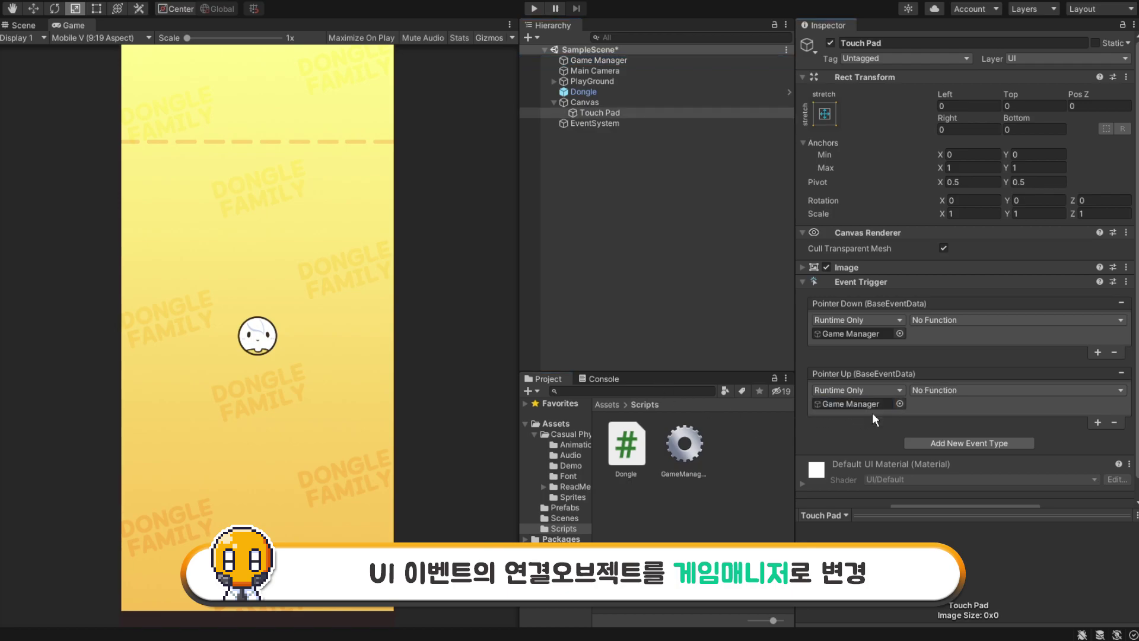
Set Pointer Down to GameManager.TouchDown and Pointer Up to GameManager.TouchUp, then start Play mode
left_click(978, 321)
mouse_move(970, 386)
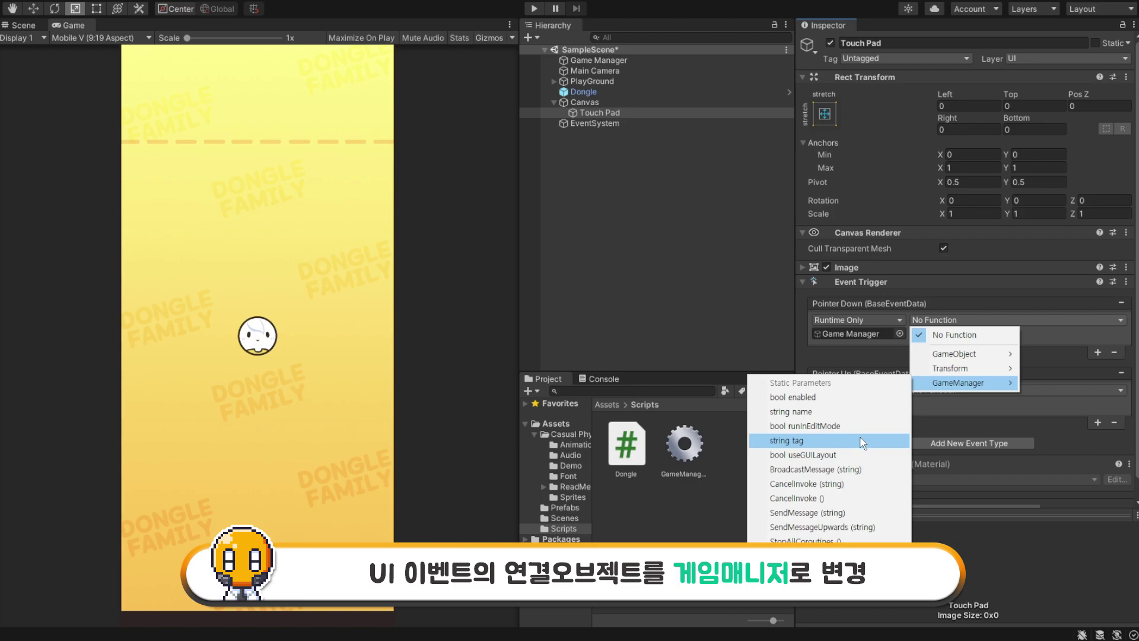
left_click(795, 568)
left_click(928, 390)
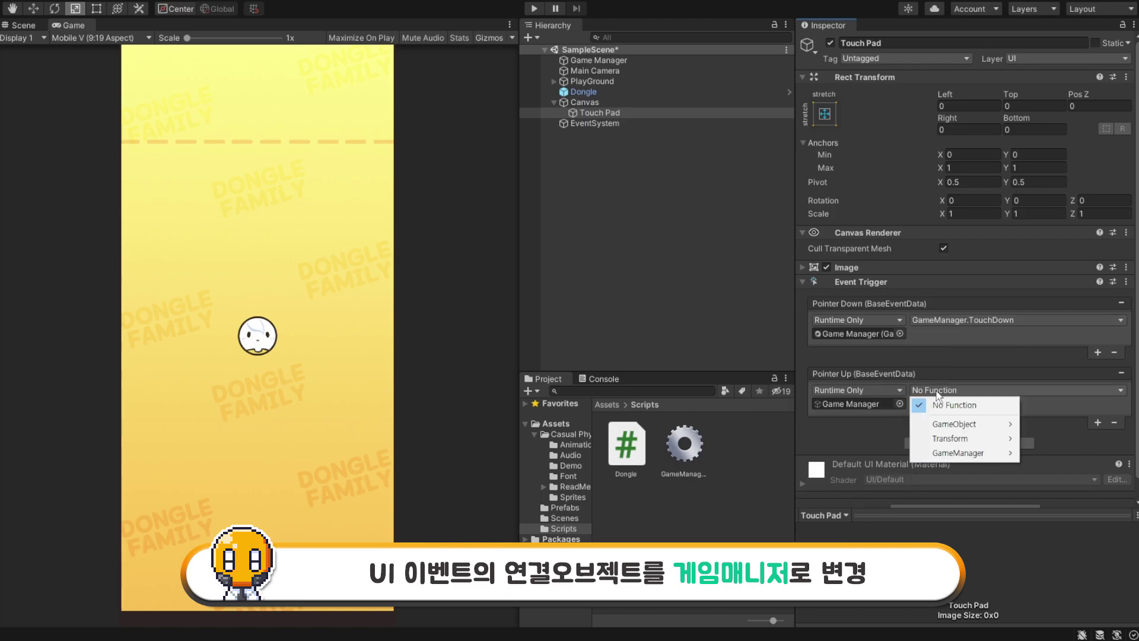
mouse_move(943, 454)
left_click(795, 633)
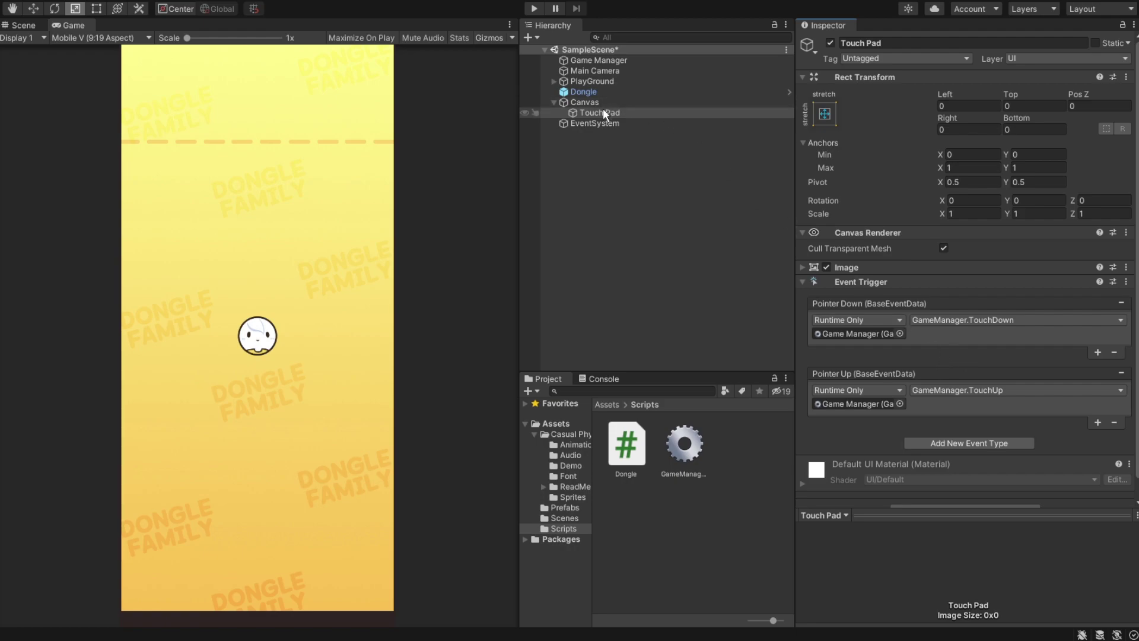
left_click(553, 103)
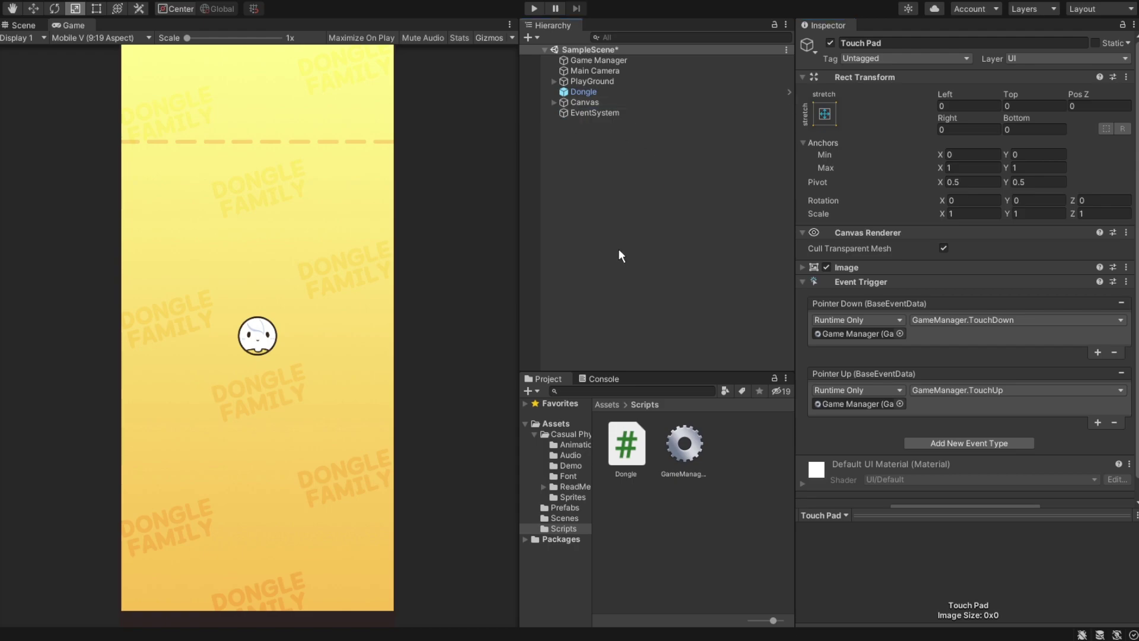
left_click(536, 8)
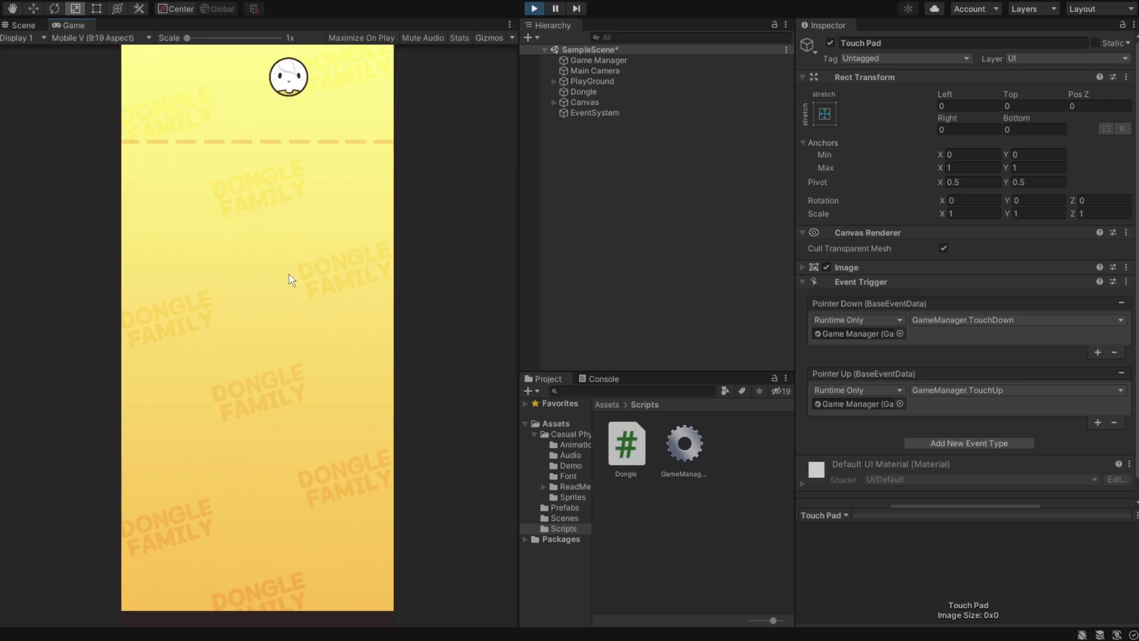
Drag the new dongle along the top, release it to drop, then stop Play mode
mouse_move(263, 283)
left_mouse_down()
mouse_move(356, 255)
mouse_move(215, 86)
mouse_move(338, 85)
mouse_move(198, 86)
mouse_move(341, 106)
mouse_move(178, 102)
mouse_move(224, 108)
mouse_move(285, 89)
left_mouse_up()
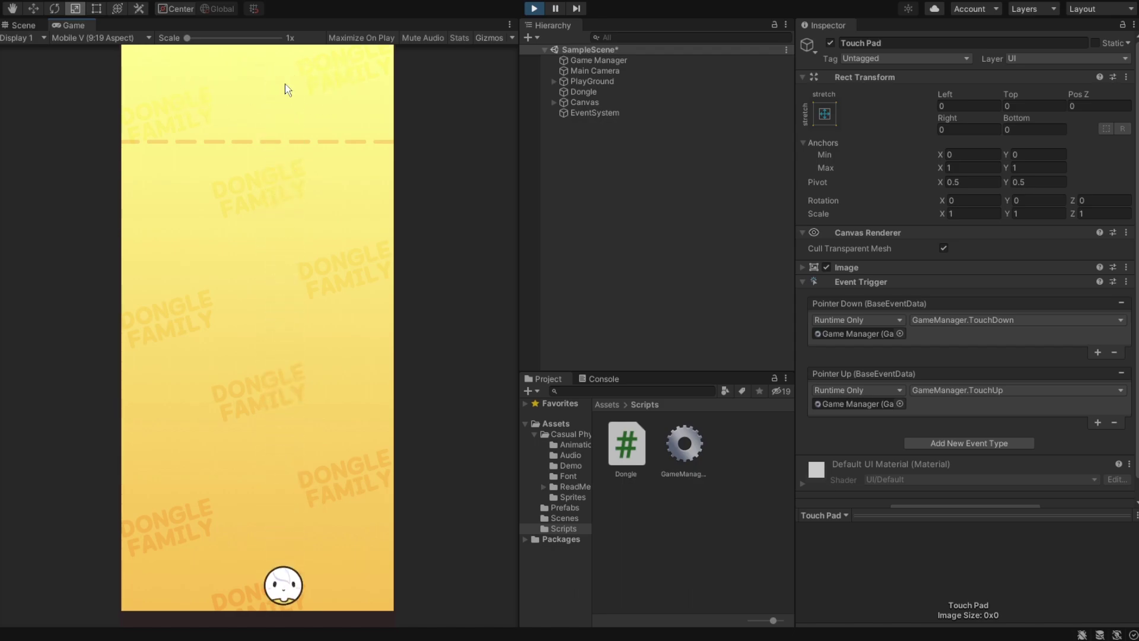
left_click(532, 10)
Delete the Update() method and its template comment from GameManager.cs
key("alt+Tab")
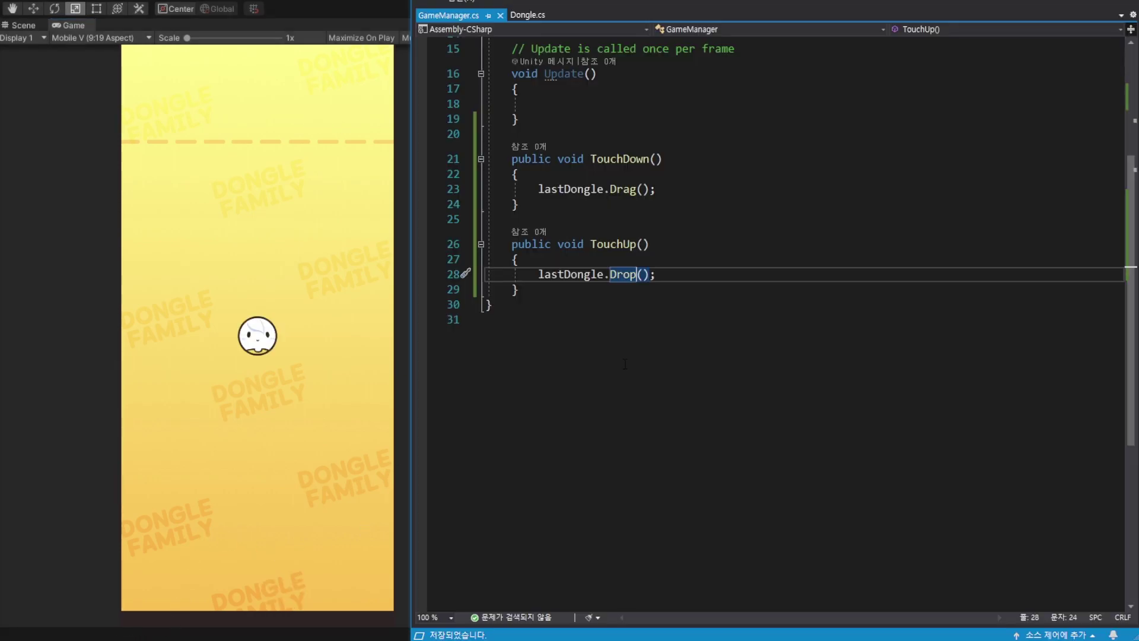
scroll(627, 289, "up", 1)
scroll(709, 364, "up", 4)
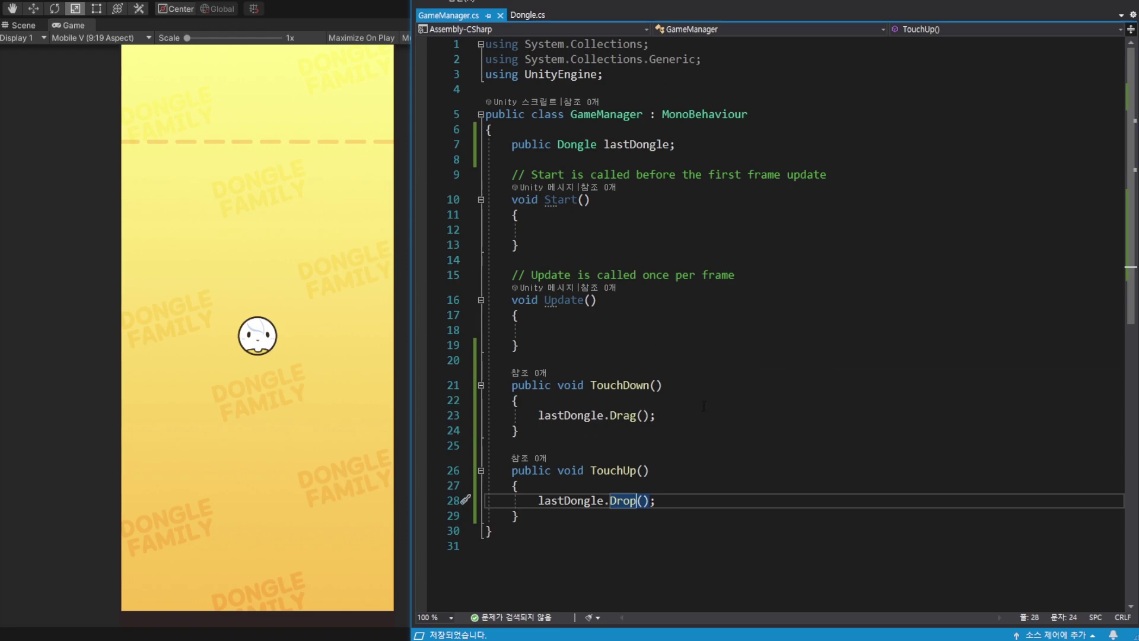
left_click(799, 394)
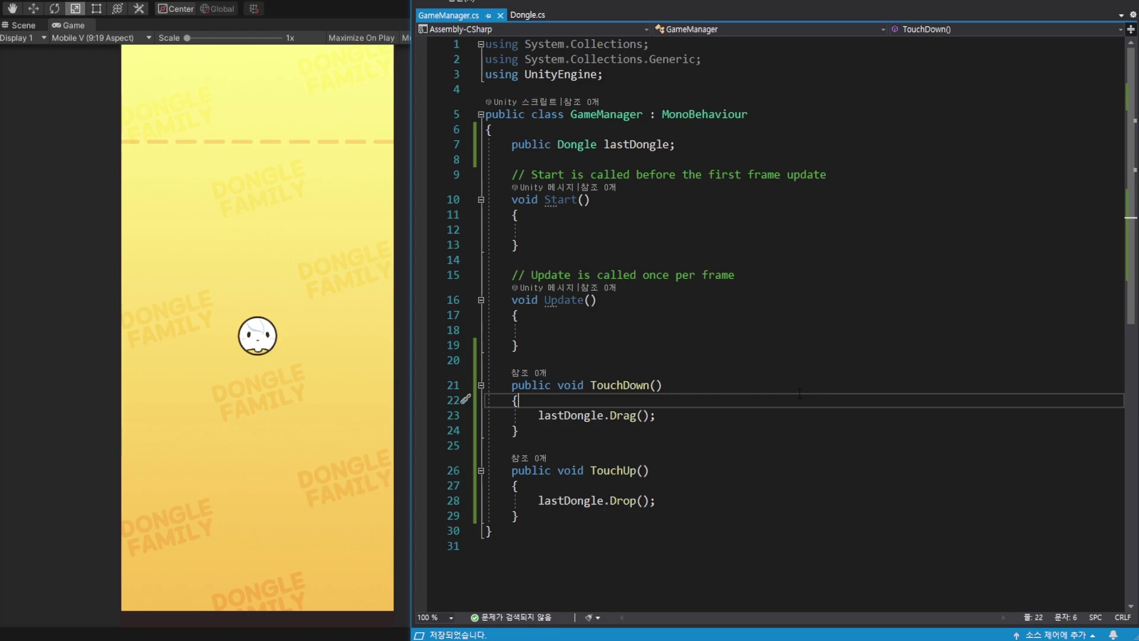
left_click(537, 354)
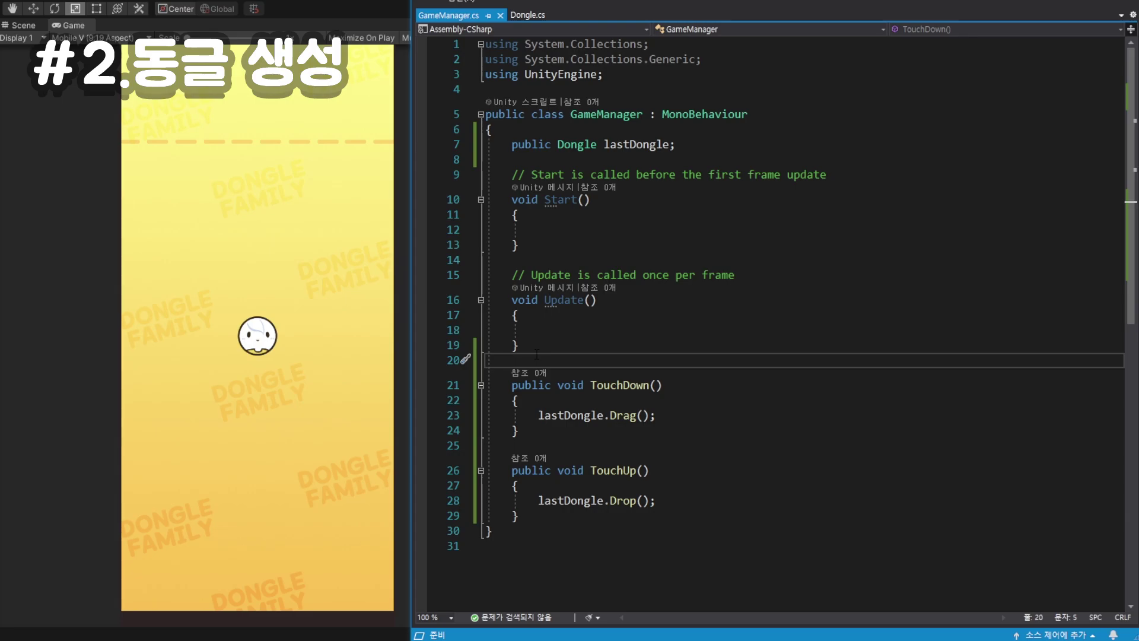
left_click_drag(525, 262, 520, 346)
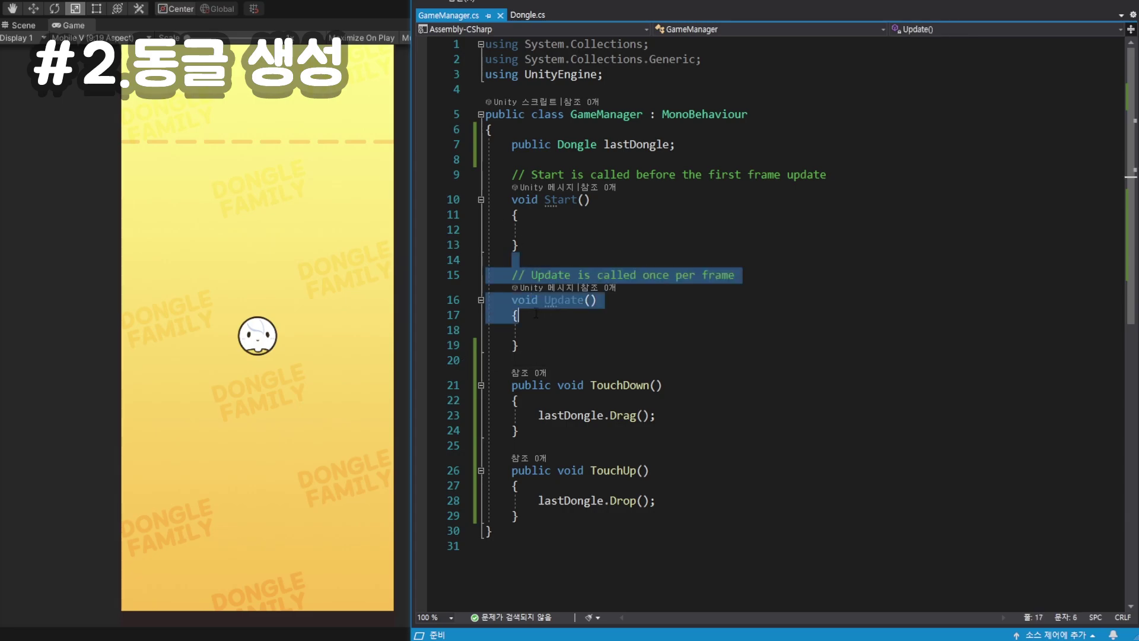
key("Delete")
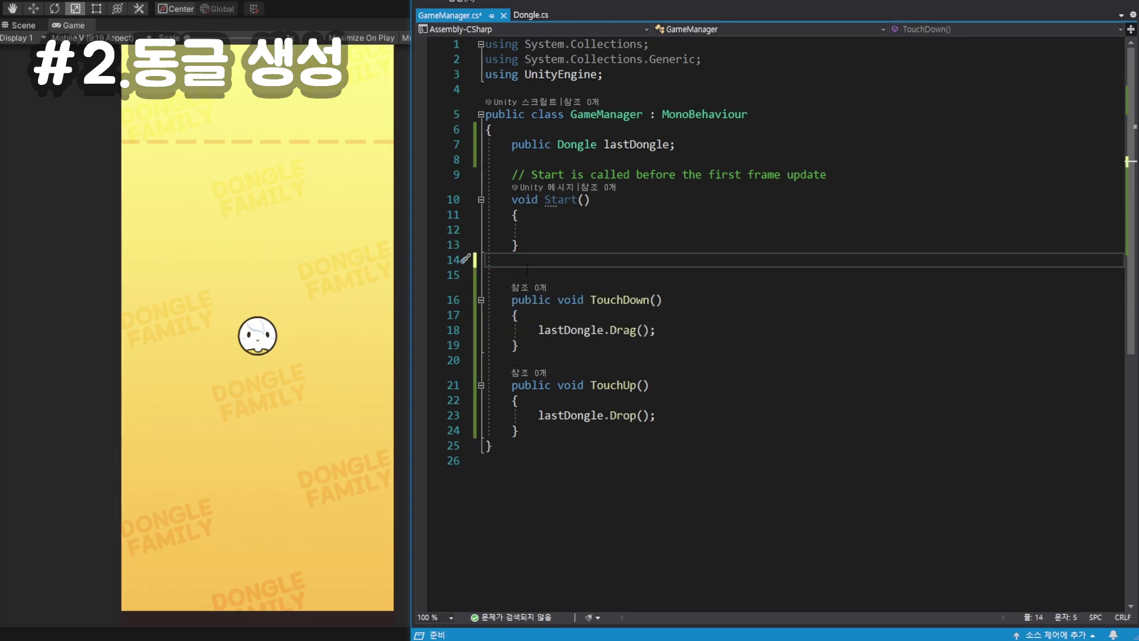
Delete the template comment above the Start() method
left_click(591, 274)
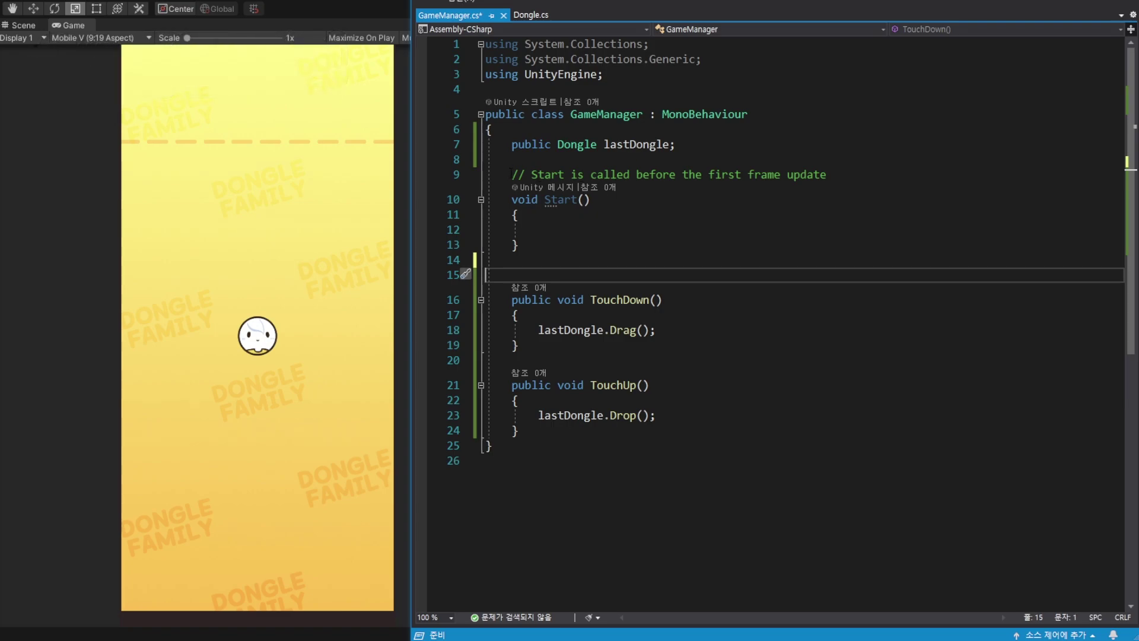
left_click_drag(512, 175, 843, 179)
key("Delete")
key("Delete")
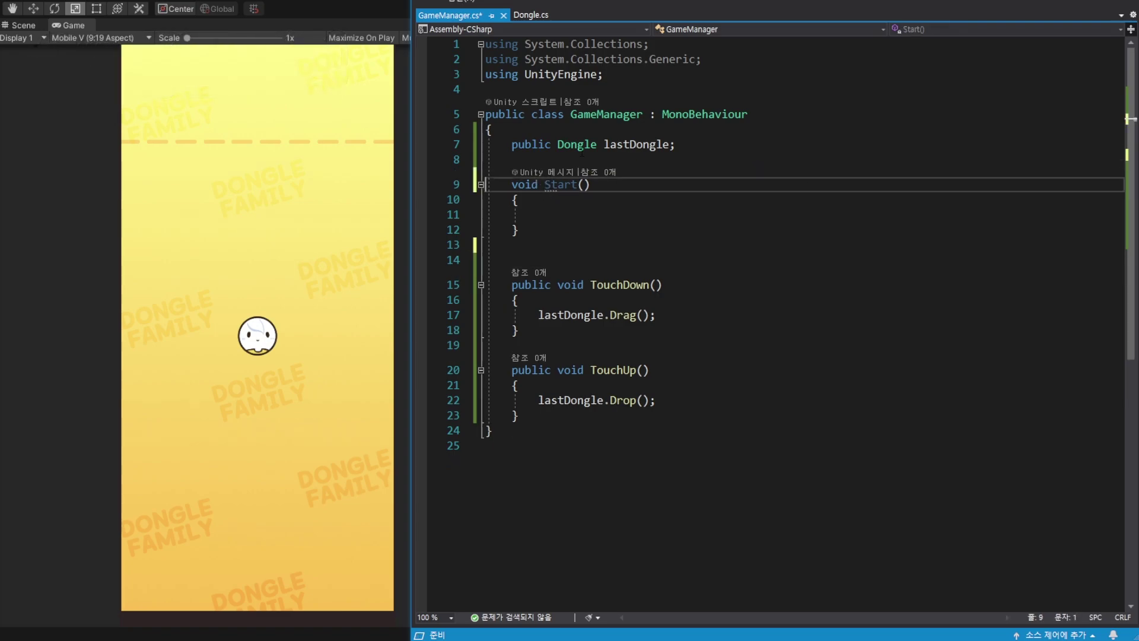
left_click(526, 245)
Write empty void GetDongle() and void NextDongle() methods below Start() and save the file
key("Return")
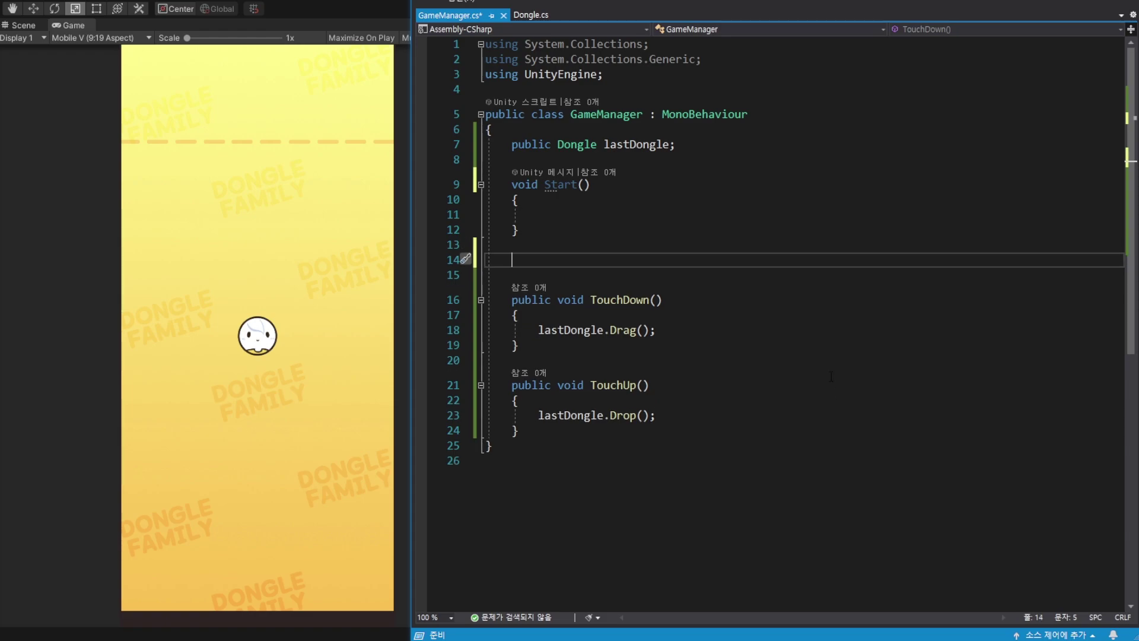
type("void ")
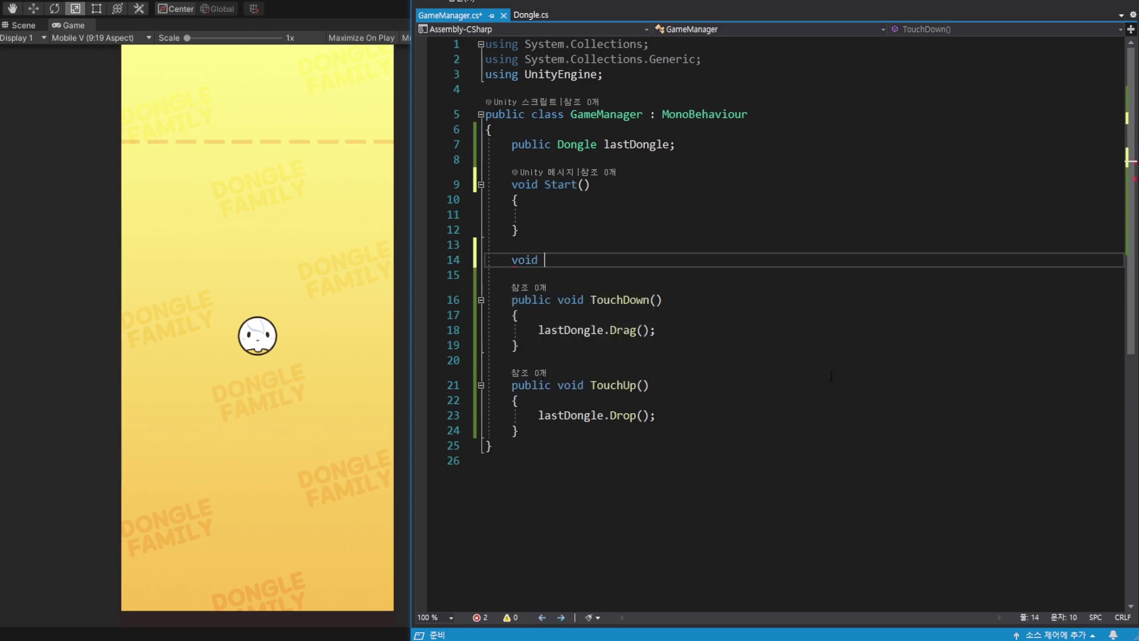
type("NextD")
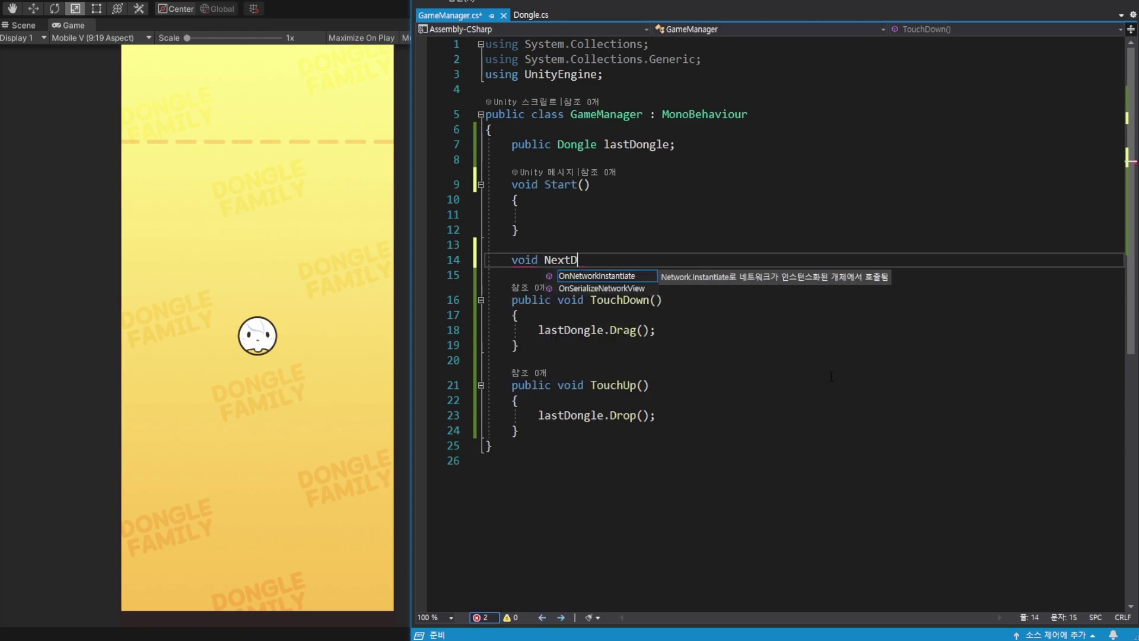
type("ongle(")
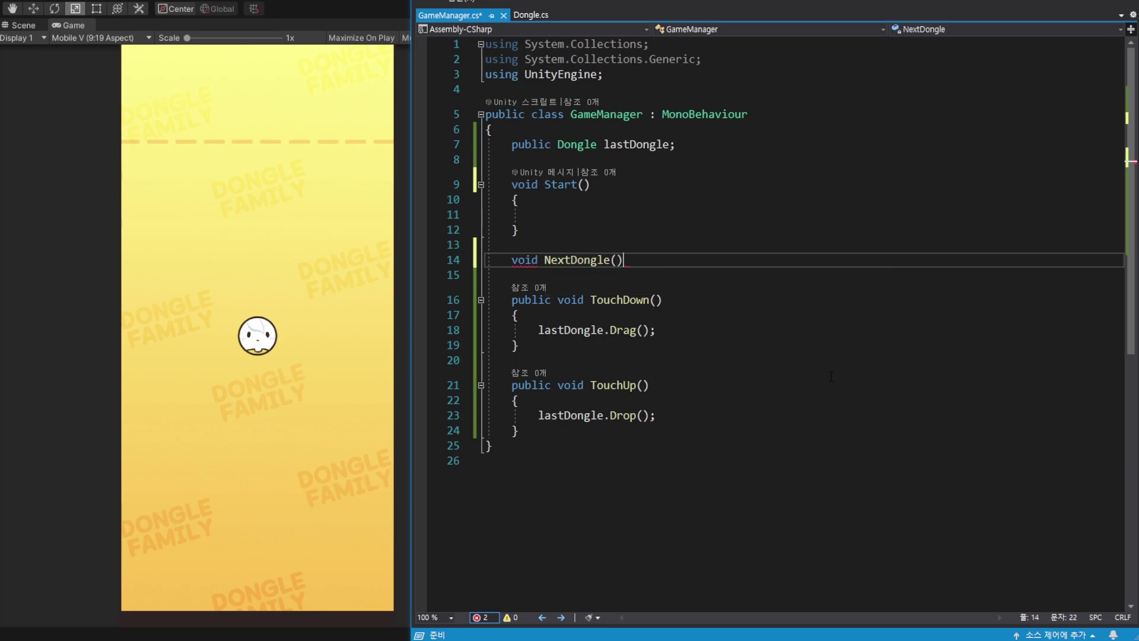
type("{")
key("Return")
left_click(571, 246)
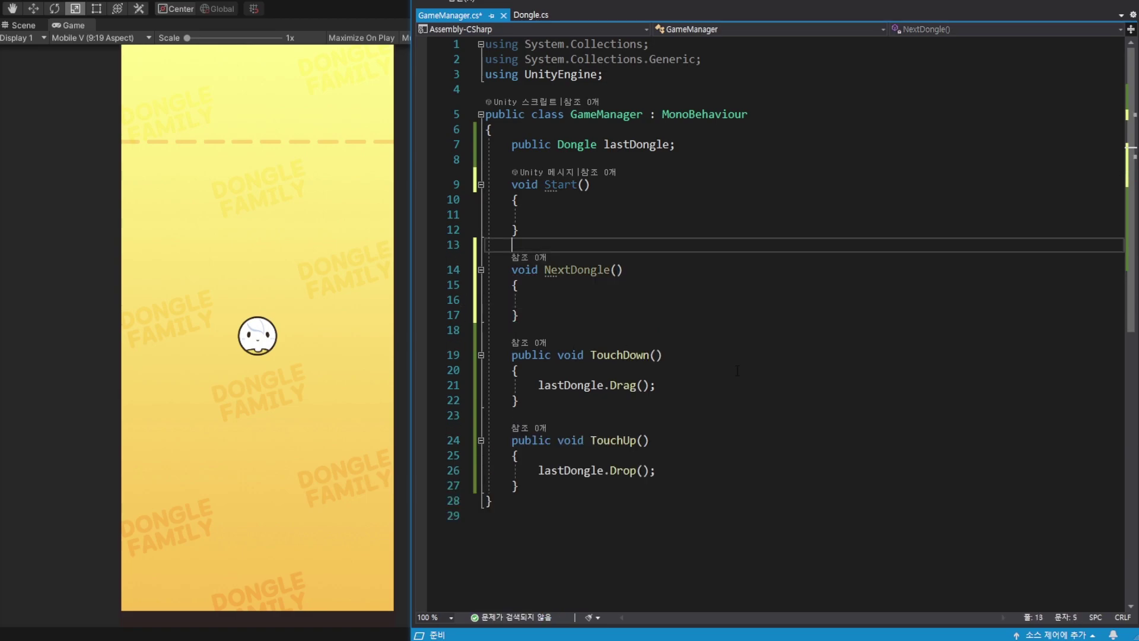
key("Return")
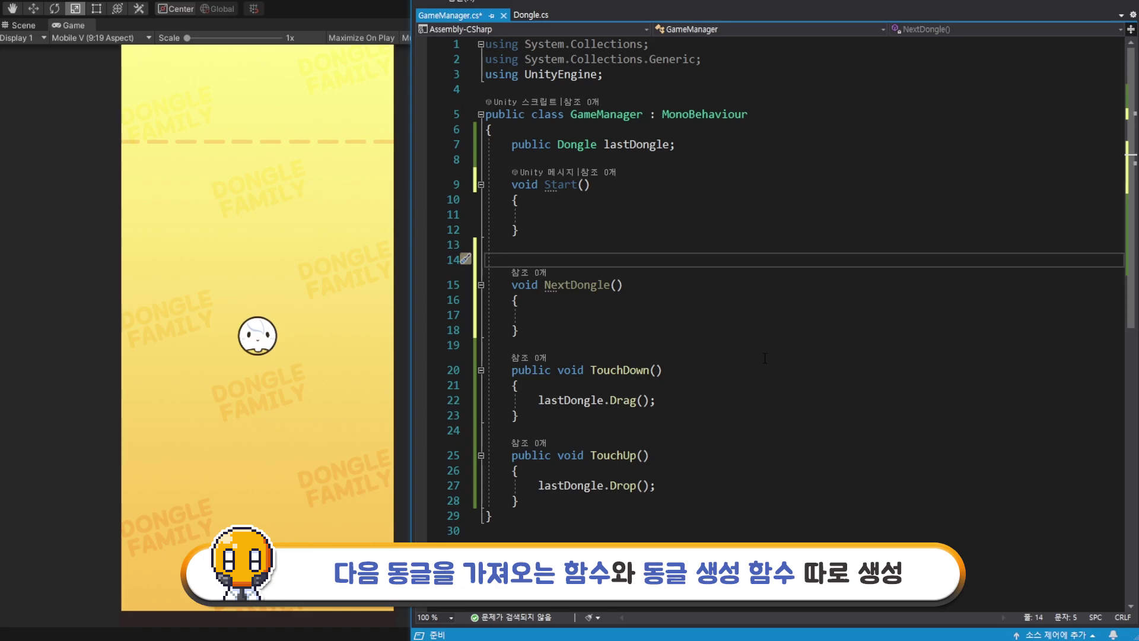
type("void G")
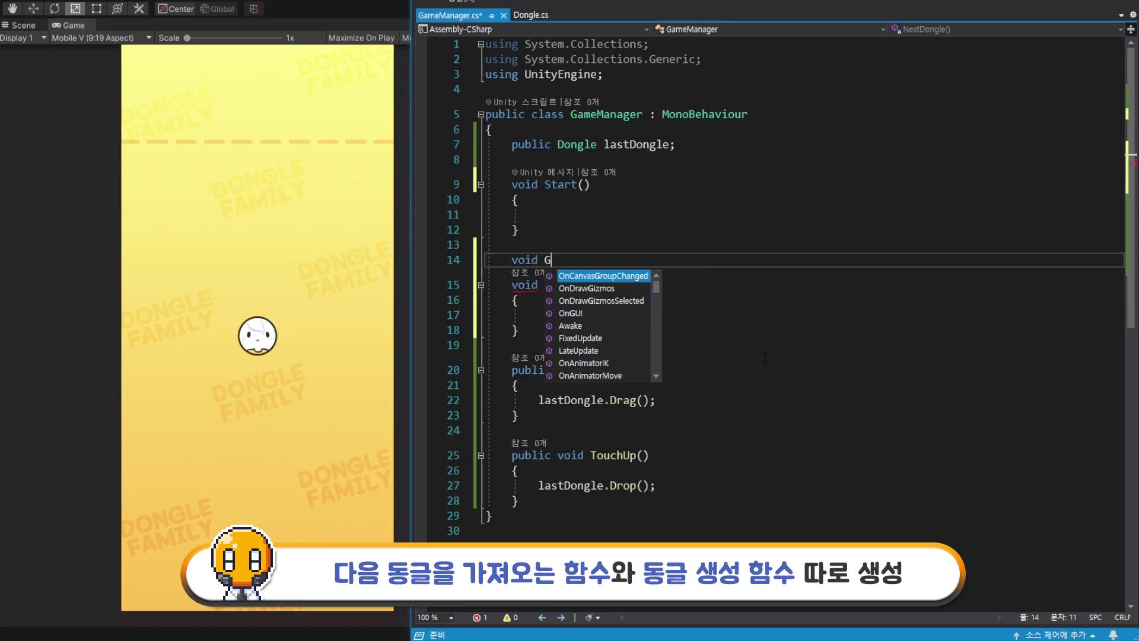
type("etDongle")
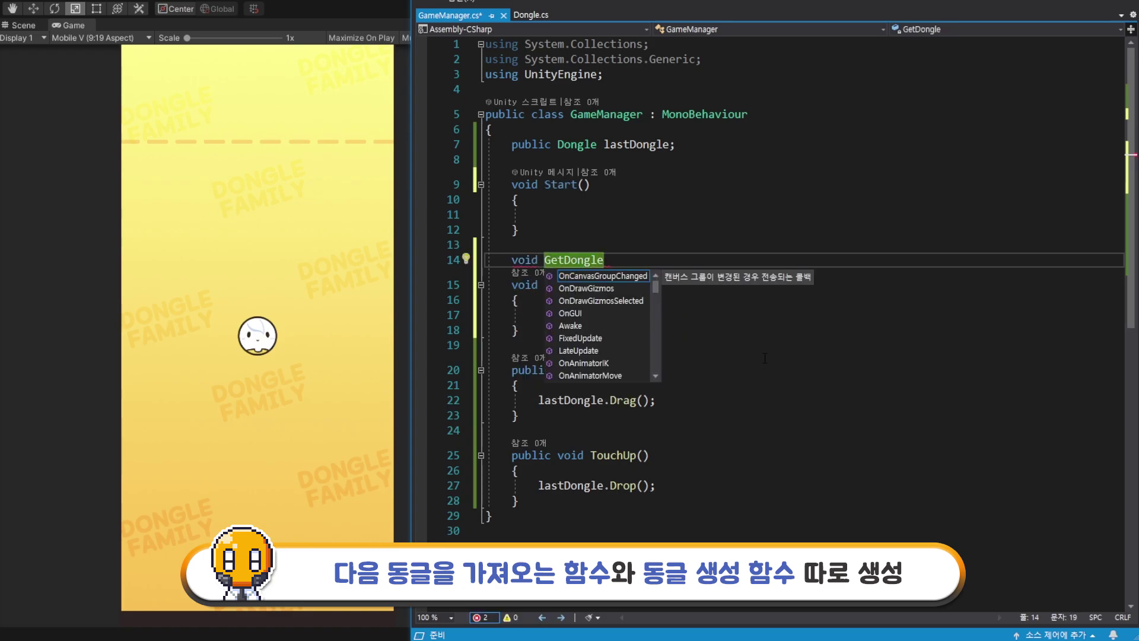
type("() {")
key("Return")
key("Down")
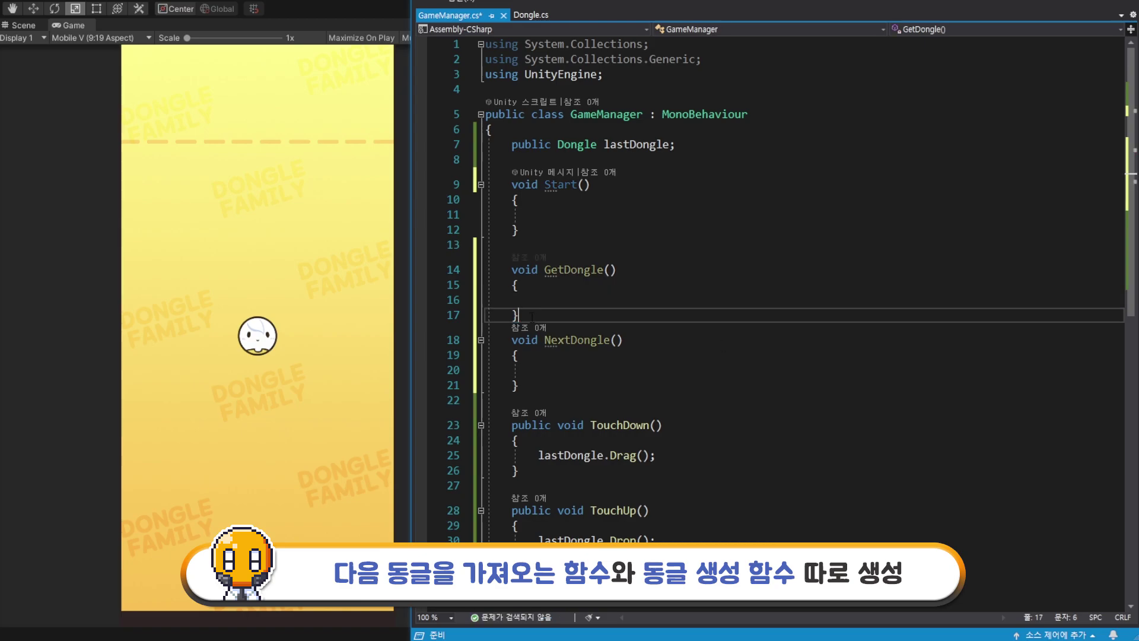
key("Return")
scroll(692, 277, "down", 1)
key("ctrl+s")
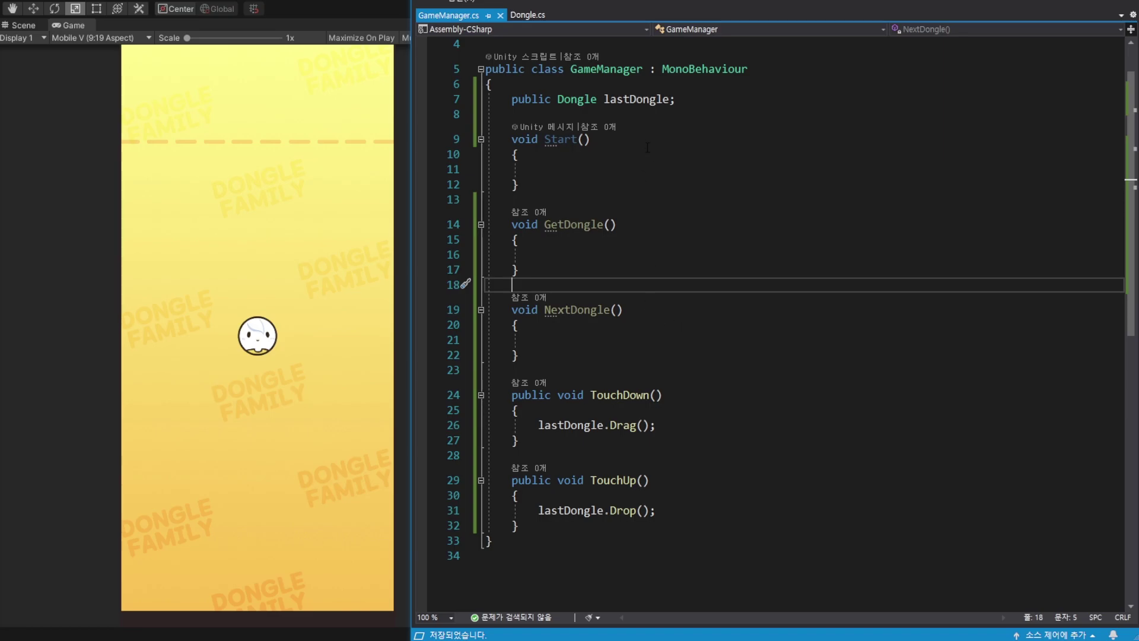
Open the Prefabs folder holding Dongle, then declare 'public GameObject donglePrefab;' in GameManager and save
left_click(384, 5)
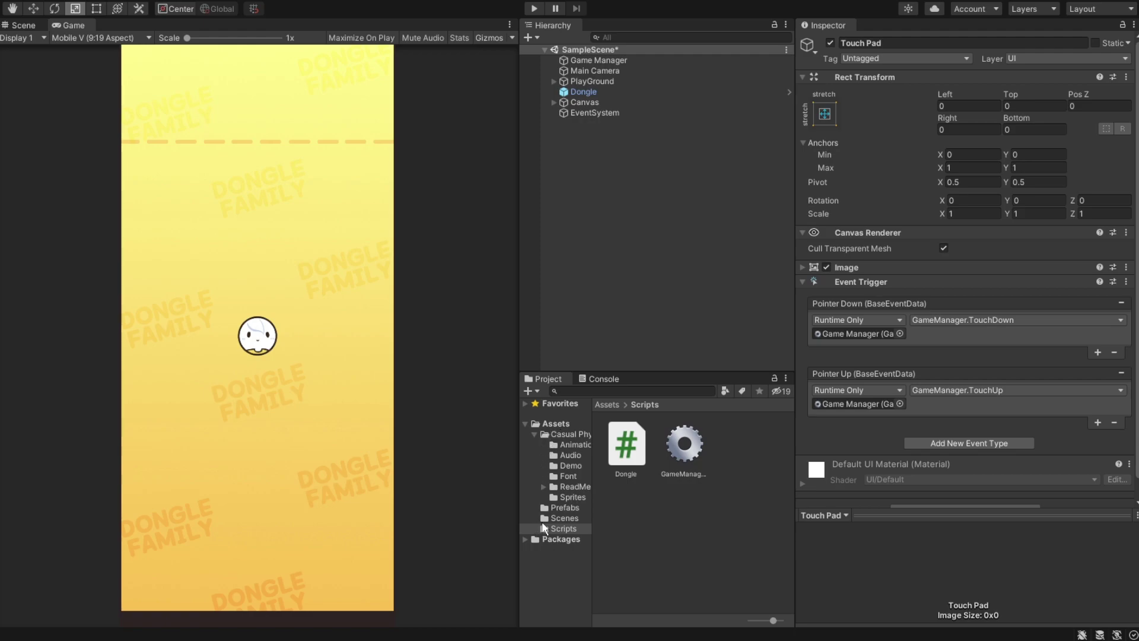
left_click(565, 509)
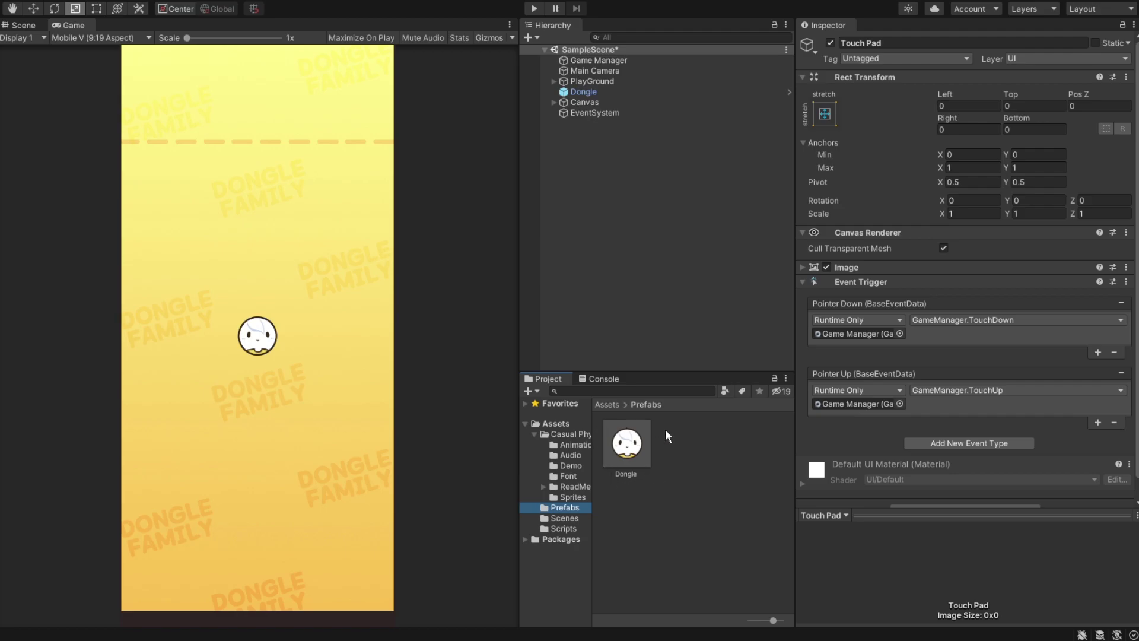
key("alt+Tab")
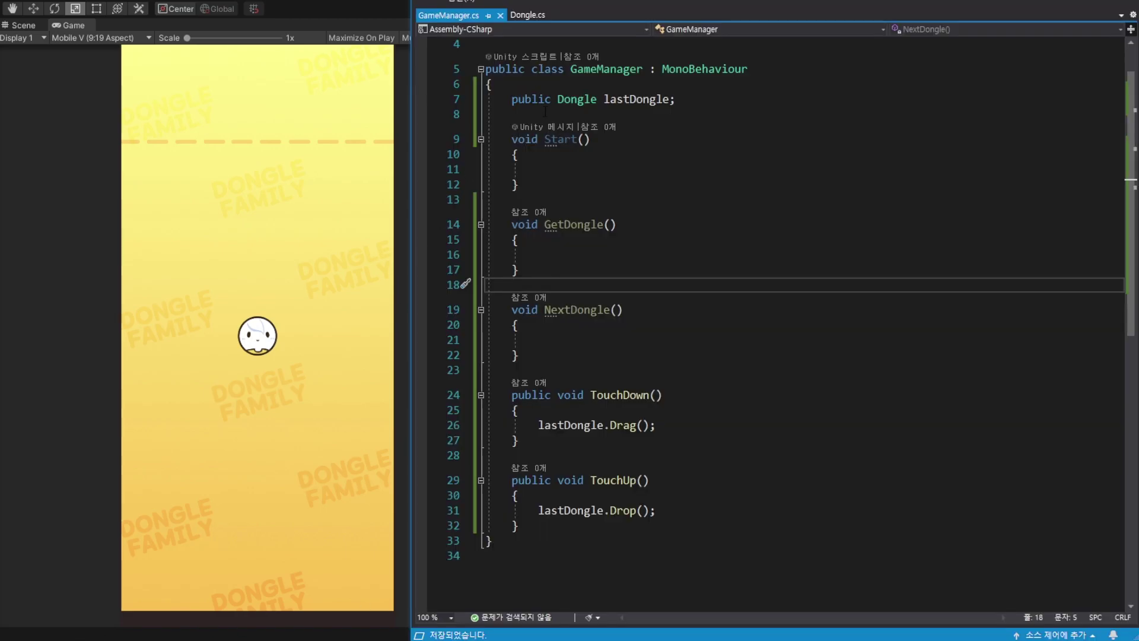
left_click(546, 127)
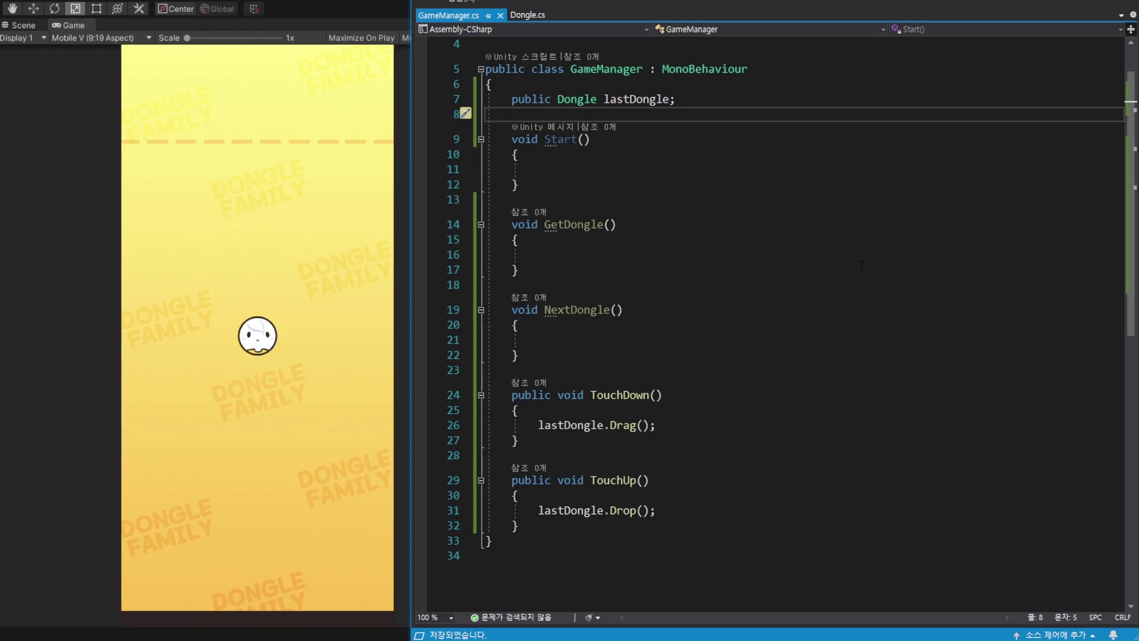
type("pu")
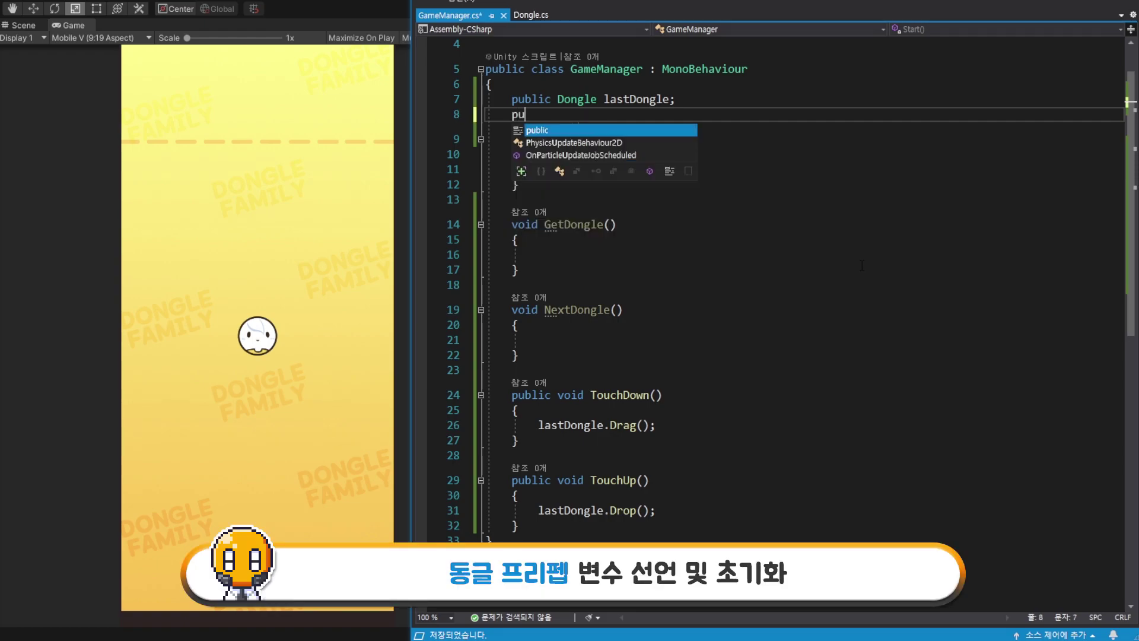
type("blic Game")
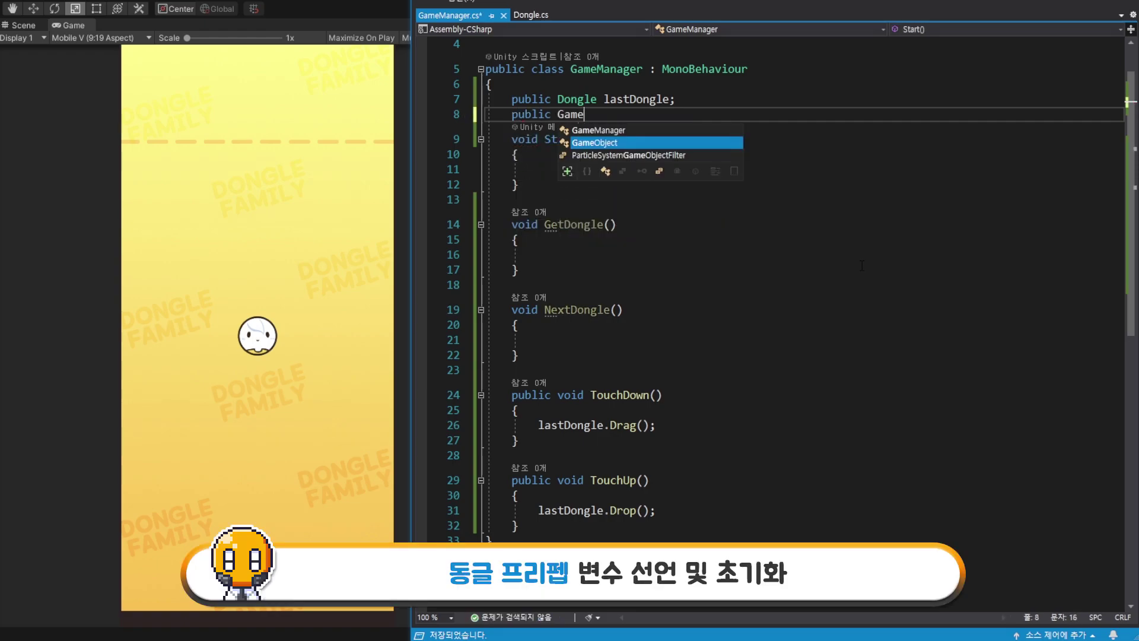
key("Tab")
type("dongle")
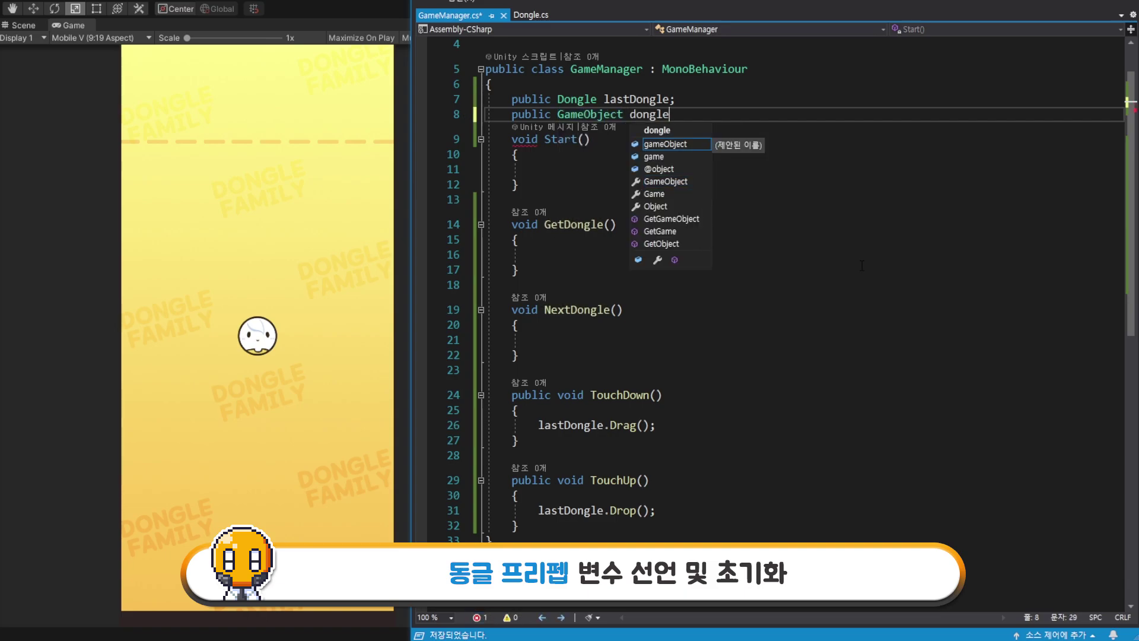
type("Prefab;")
key("Return")
key("ctrl+s")
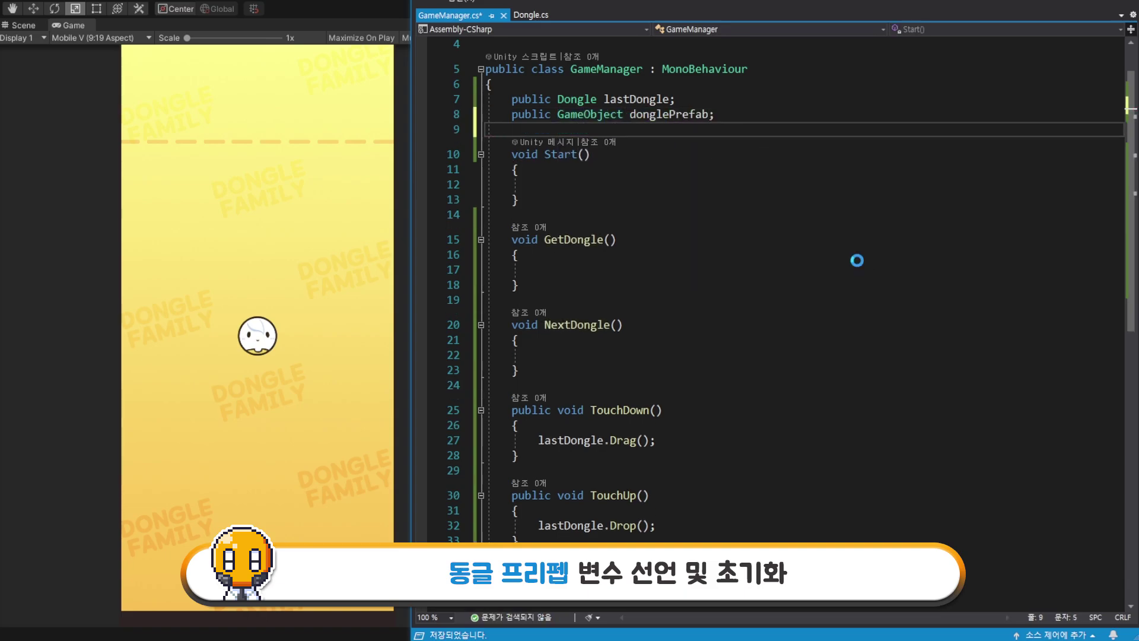
left_click(382, 3)
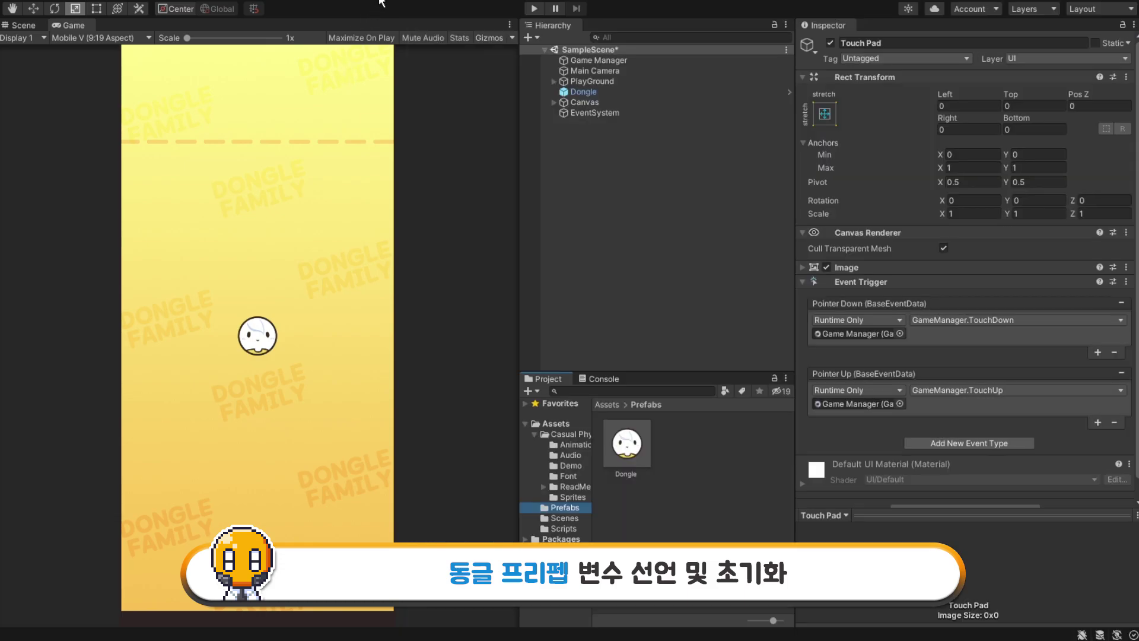
Assign the Dongle prefab from Assets > Prefabs to Game Manager's Dongle Prefab slot
left_click(601, 60)
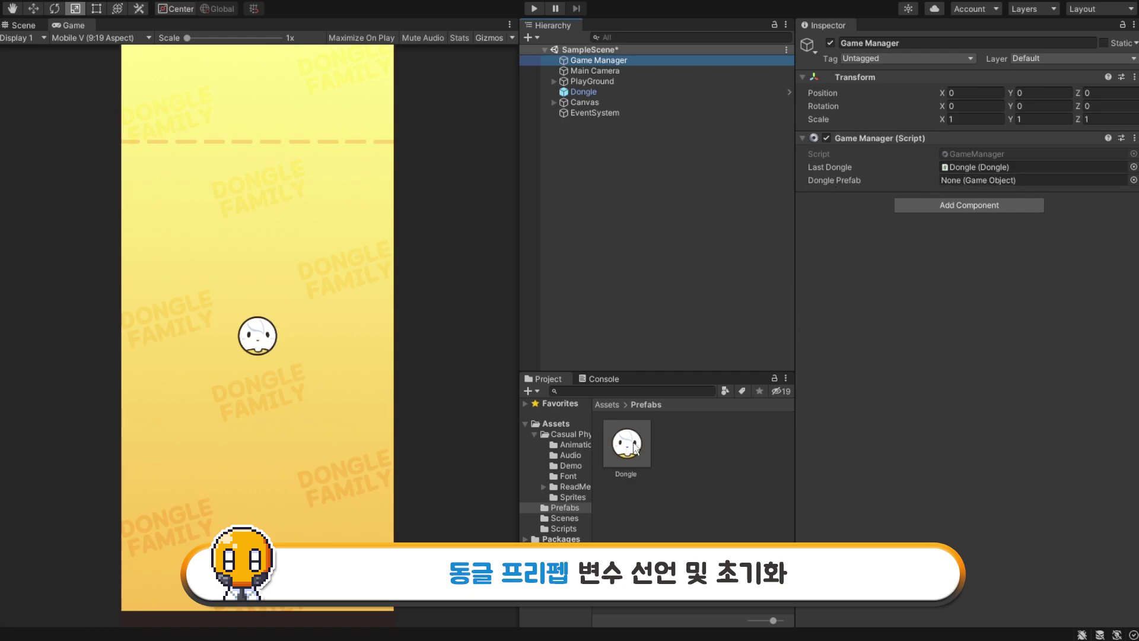
mouse_move(631, 452)
left_mouse_down()
mouse_move(994, 198)
mouse_move(994, 179)
left_mouse_up()
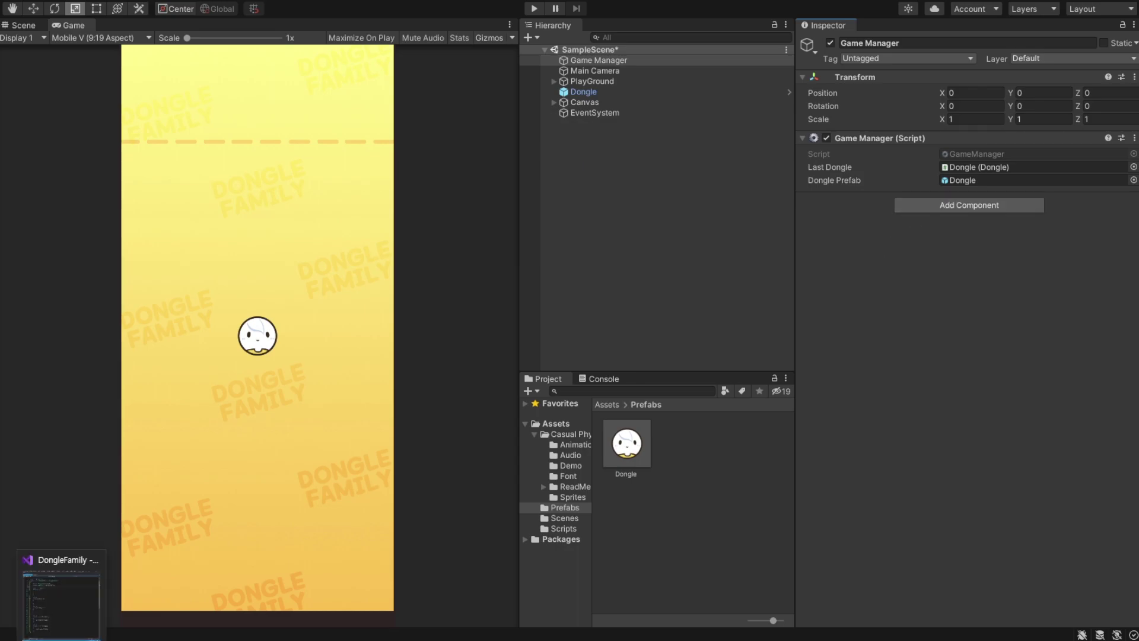
Write Instantiate(donglePrefab); inside the empty GetDongle() body in GameManager.cs
key("alt+Tab")
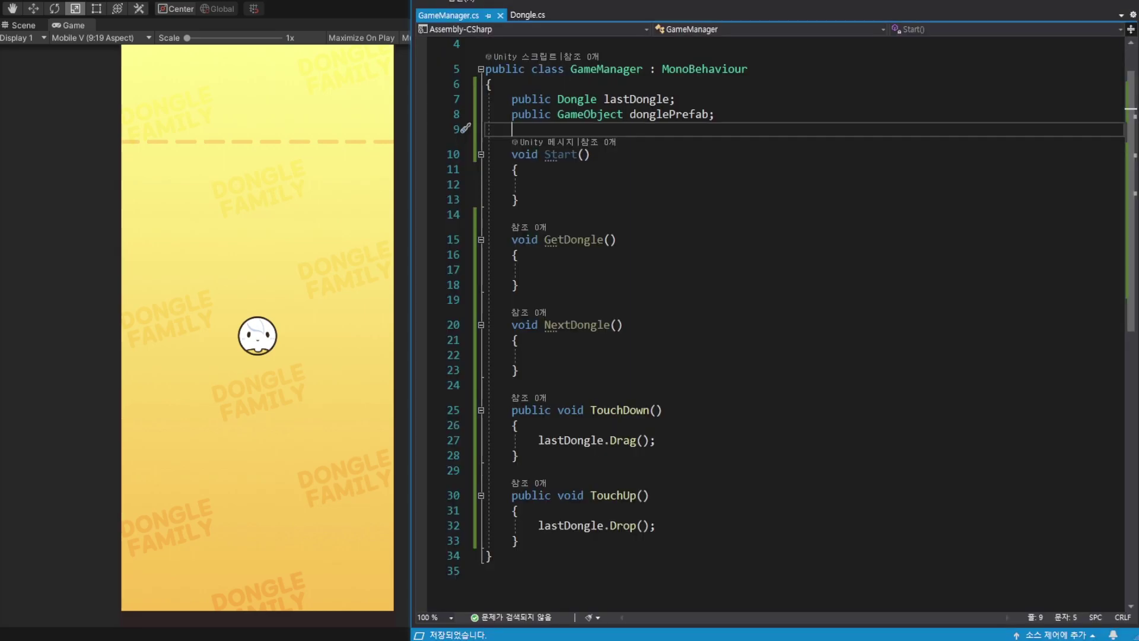
left_click(584, 270)
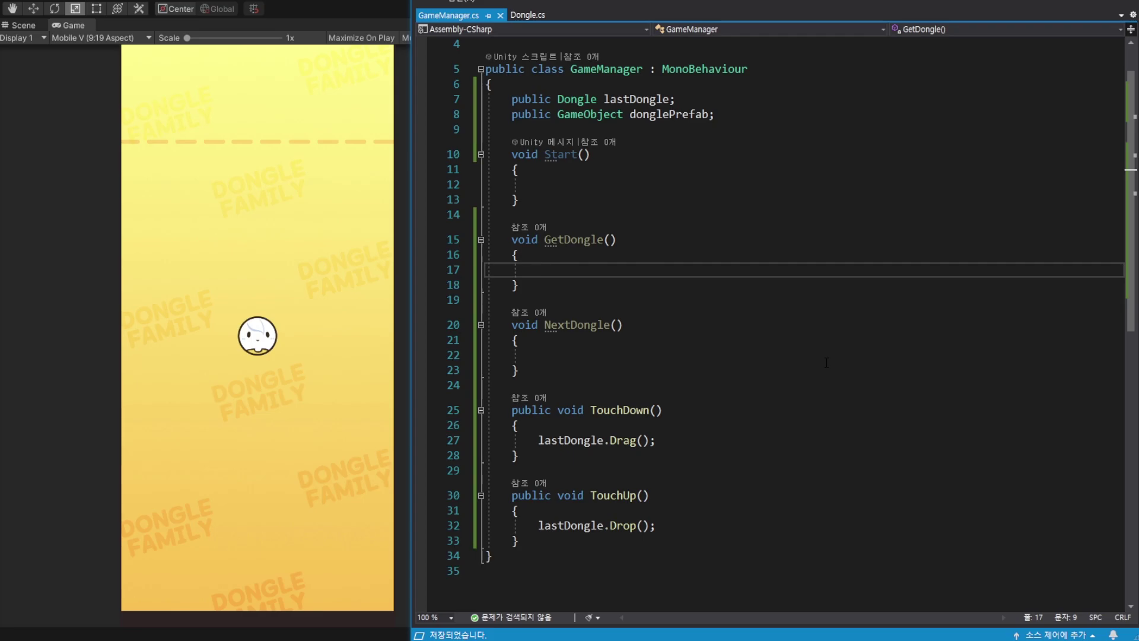
type("Instan")
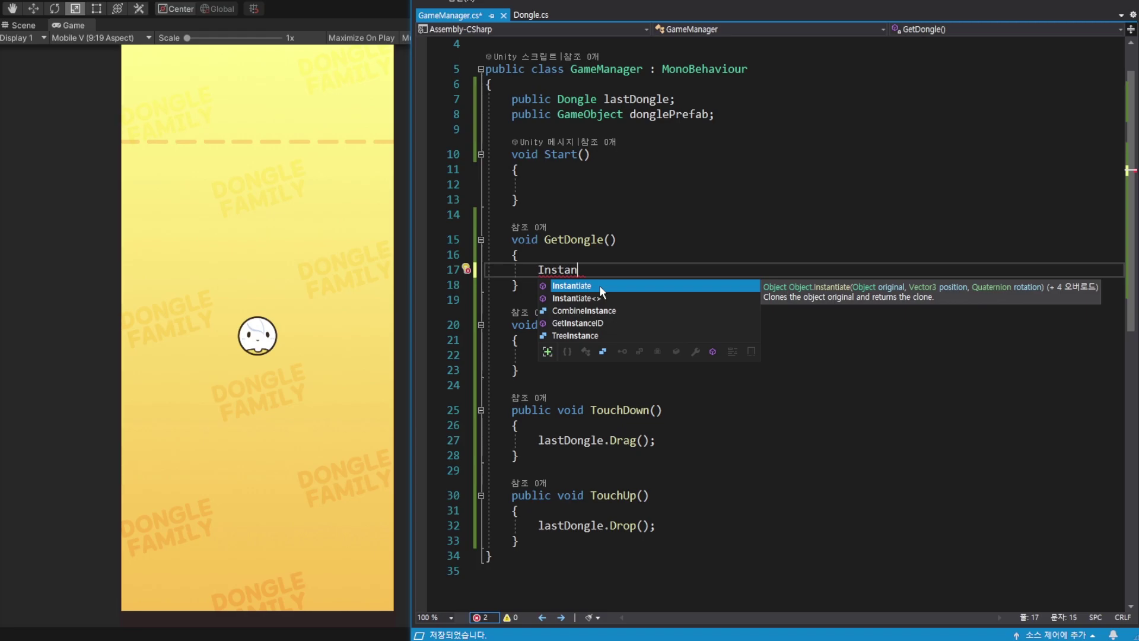
key("Tab")
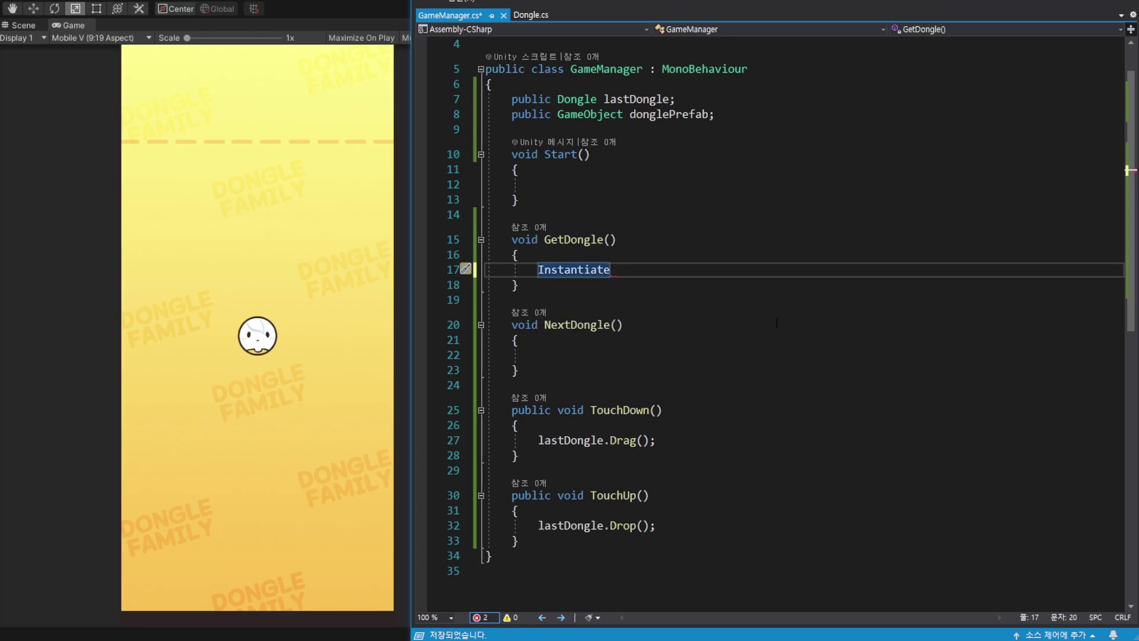
type("(")
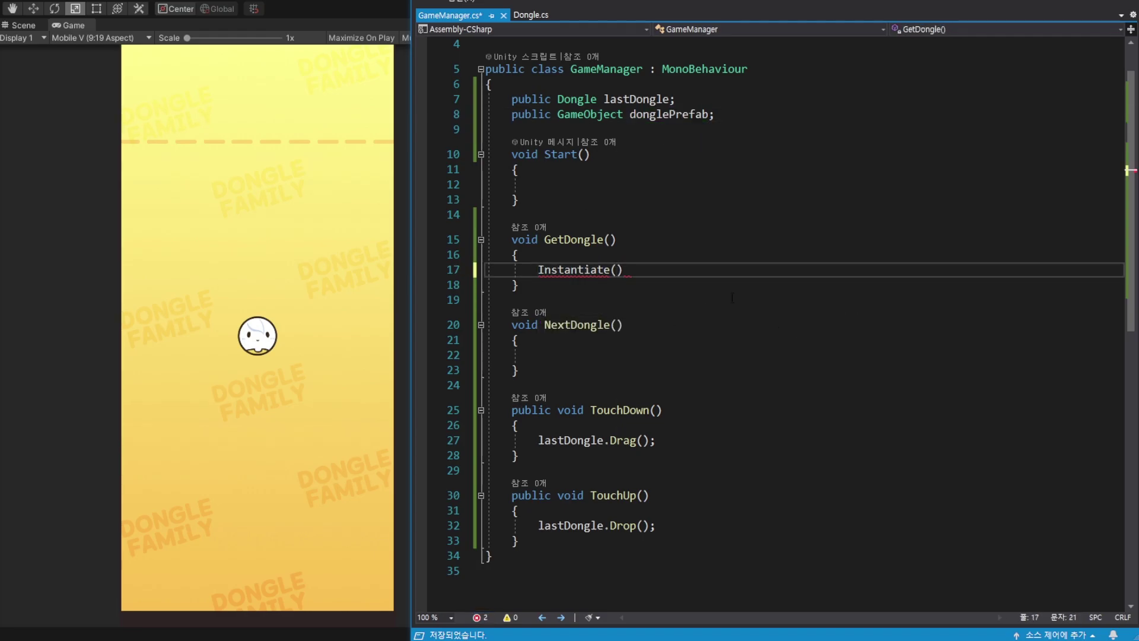
type("donglePrefab")
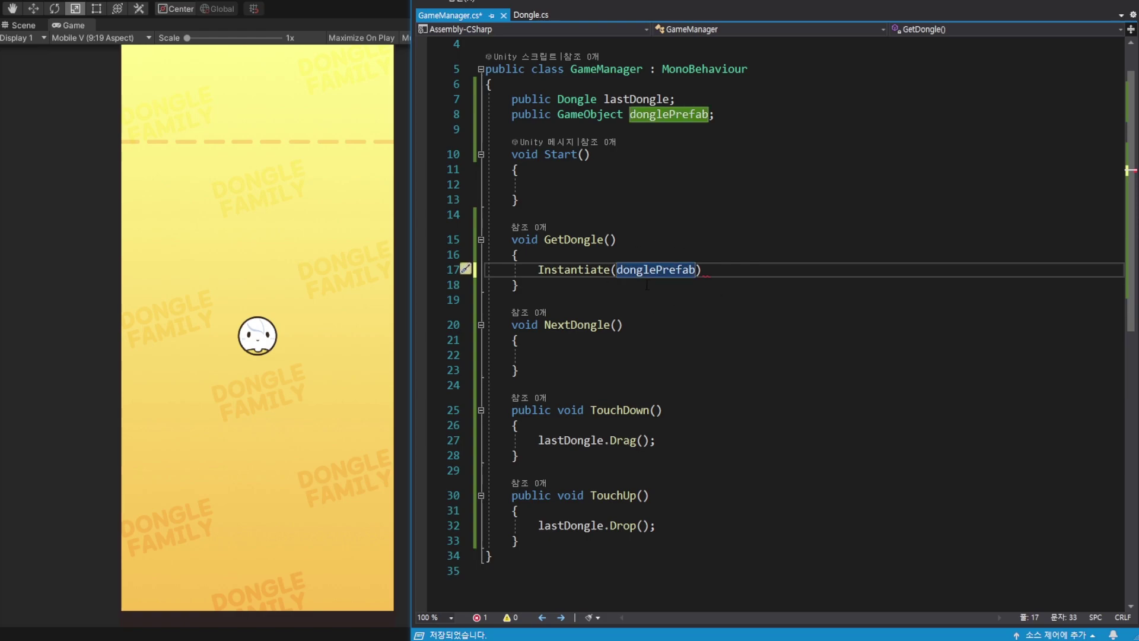
type(");")
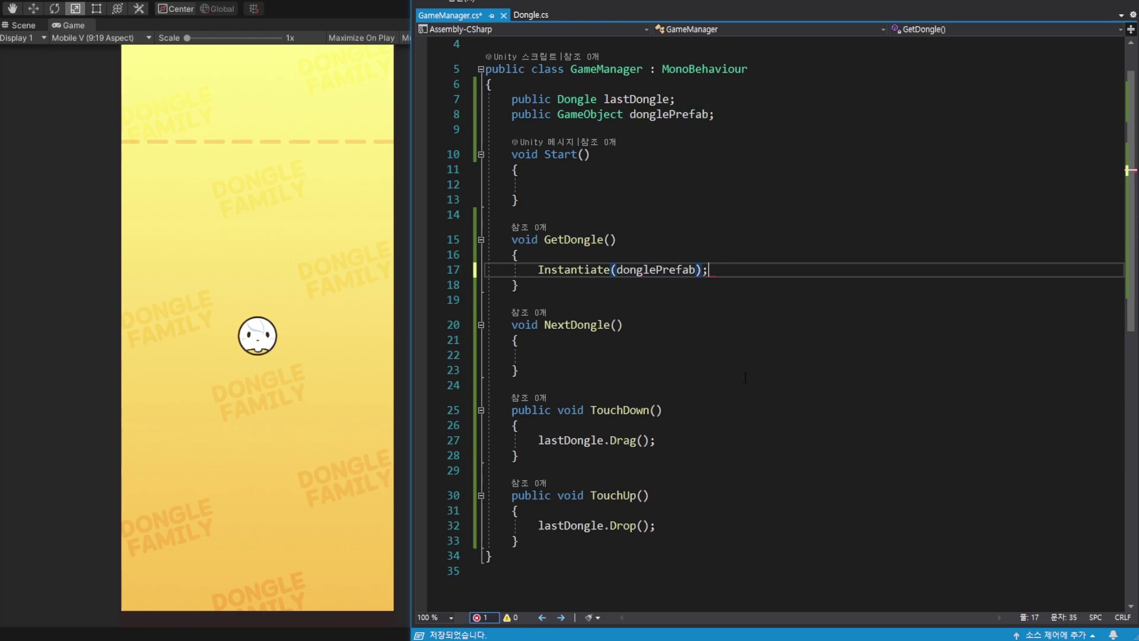
Save GameManager.cs and return to the Unity editor
key("ctrl+s")
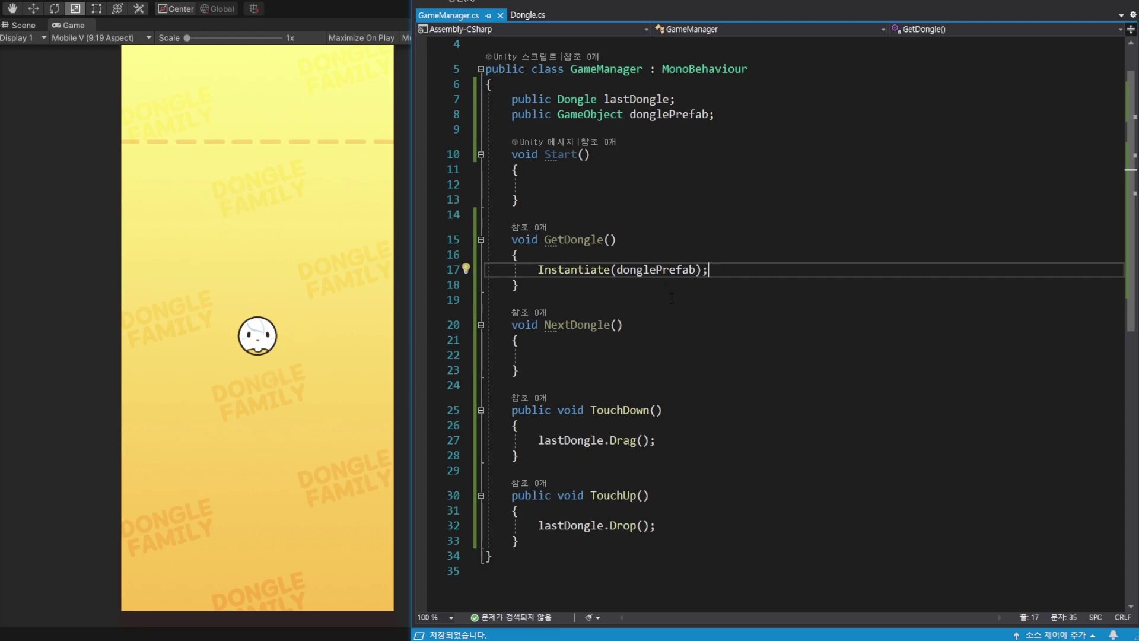
mouse_move(682, 276)
key("alt+Tab")
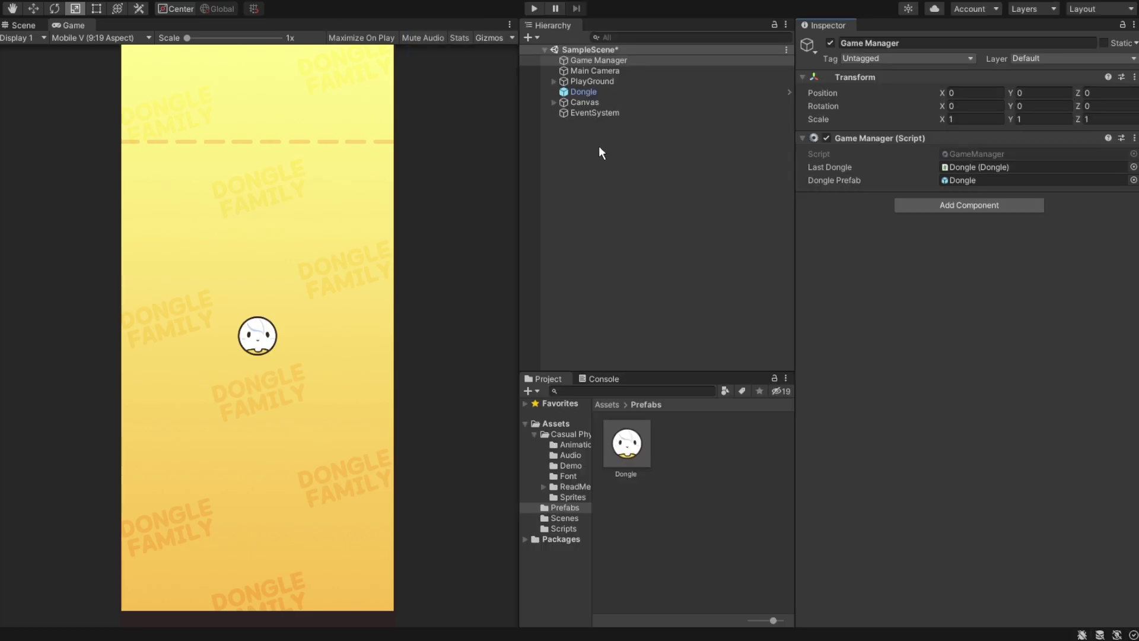
Create an empty object in the Hierarchy and name it Dongle Group
left_click(598, 146)
right_click(583, 141)
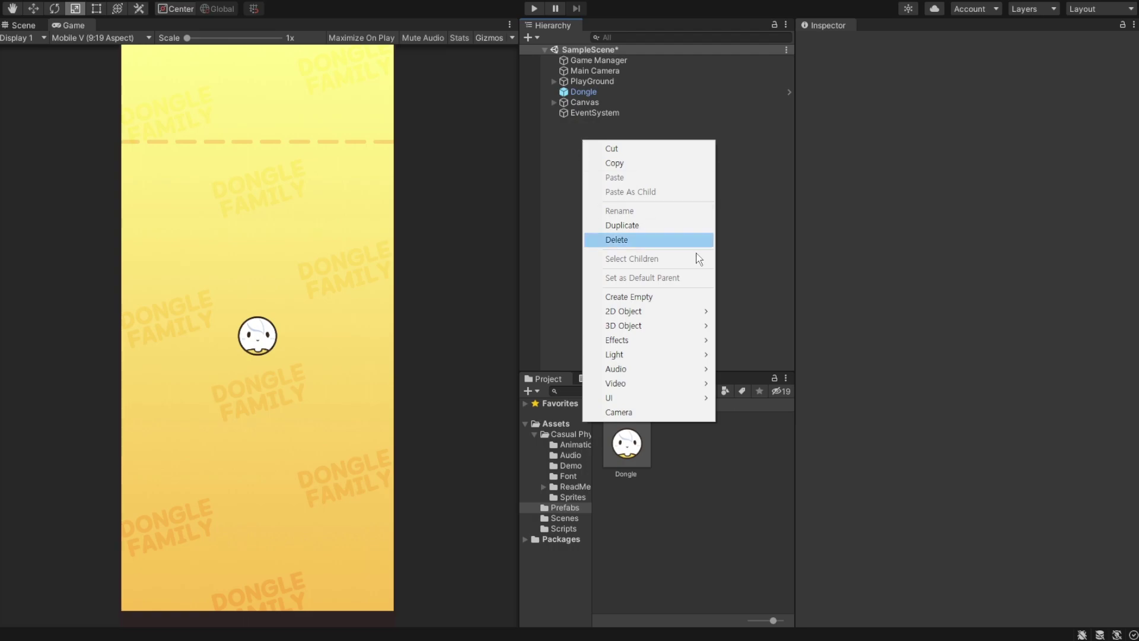
left_click(649, 296)
left_click(864, 44)
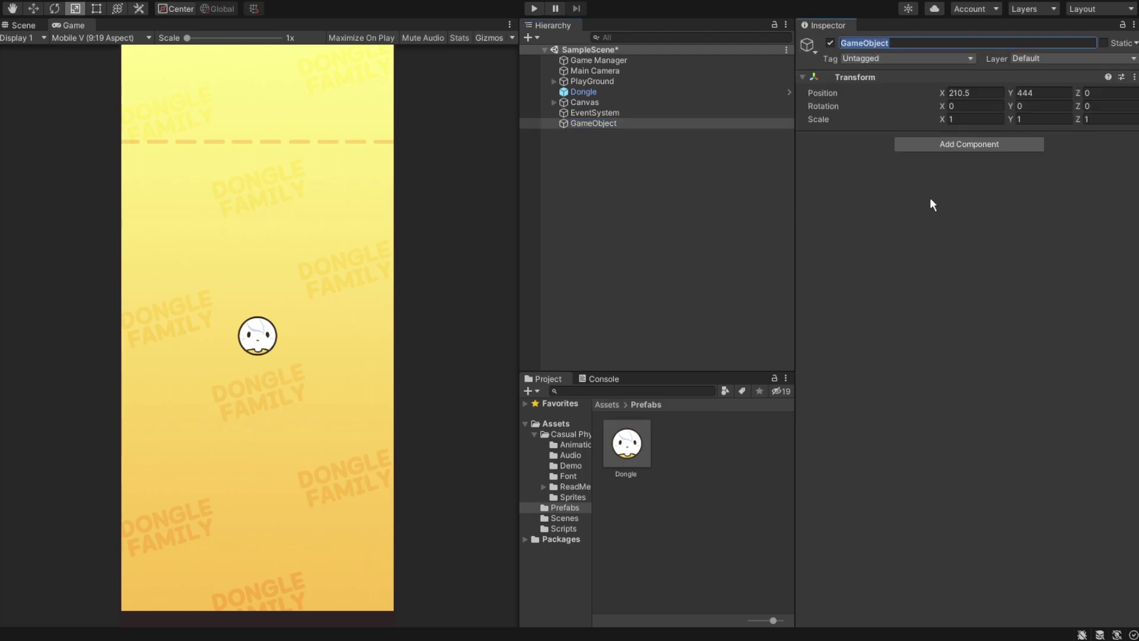
type("Dongle")
type(" Group")
key("Return")
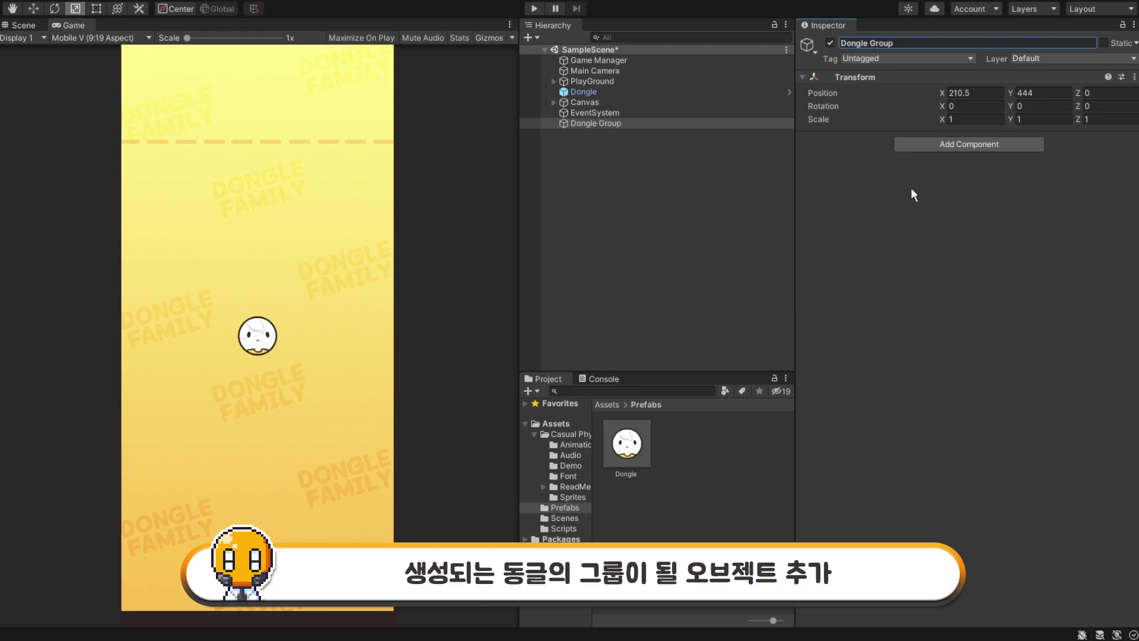
Set Dongle Group's Position X and Y to 0
left_click(973, 92)
type("0")
left_click(1044, 93)
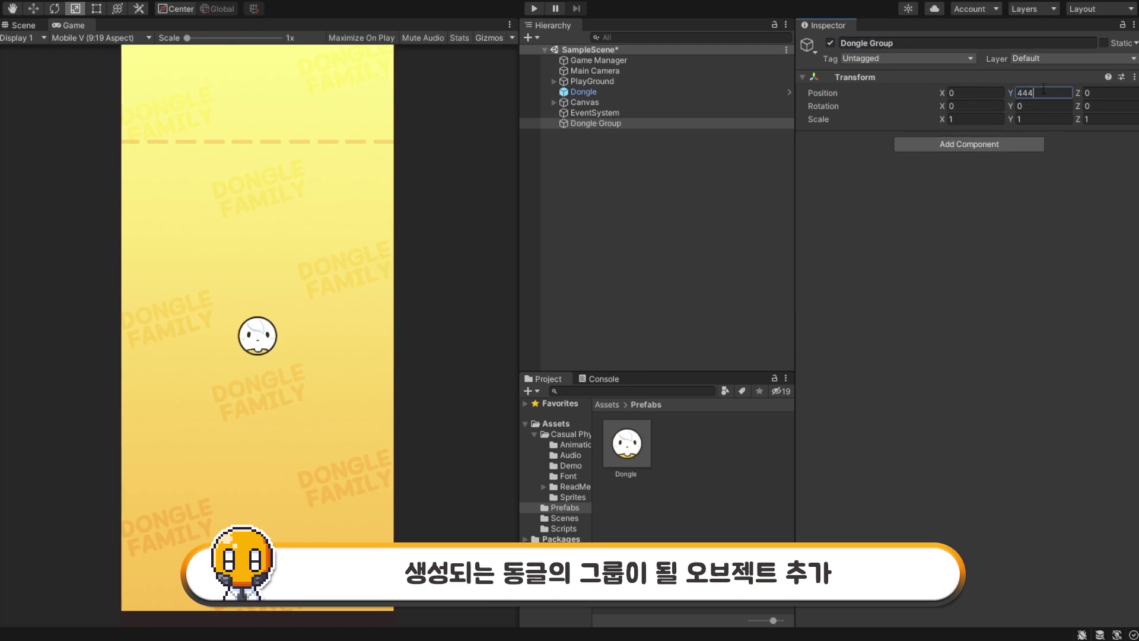
type("0")
left_click(587, 123)
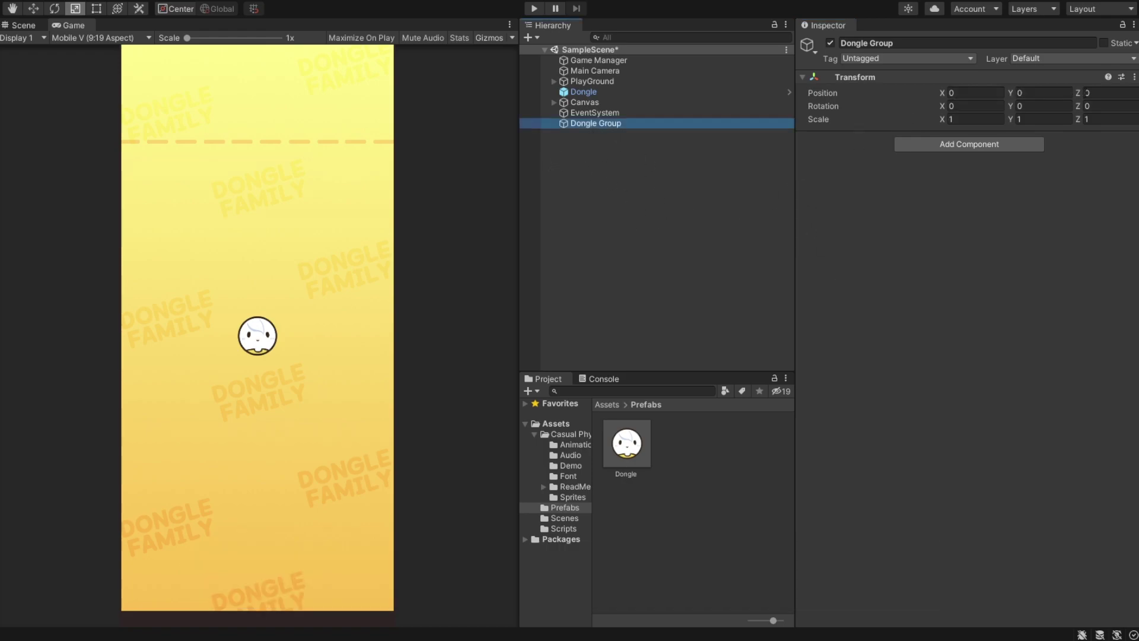
In the Scene view, move Dongle Group above the playground's dashed line, setting Position Y to 8
left_click(36, 25)
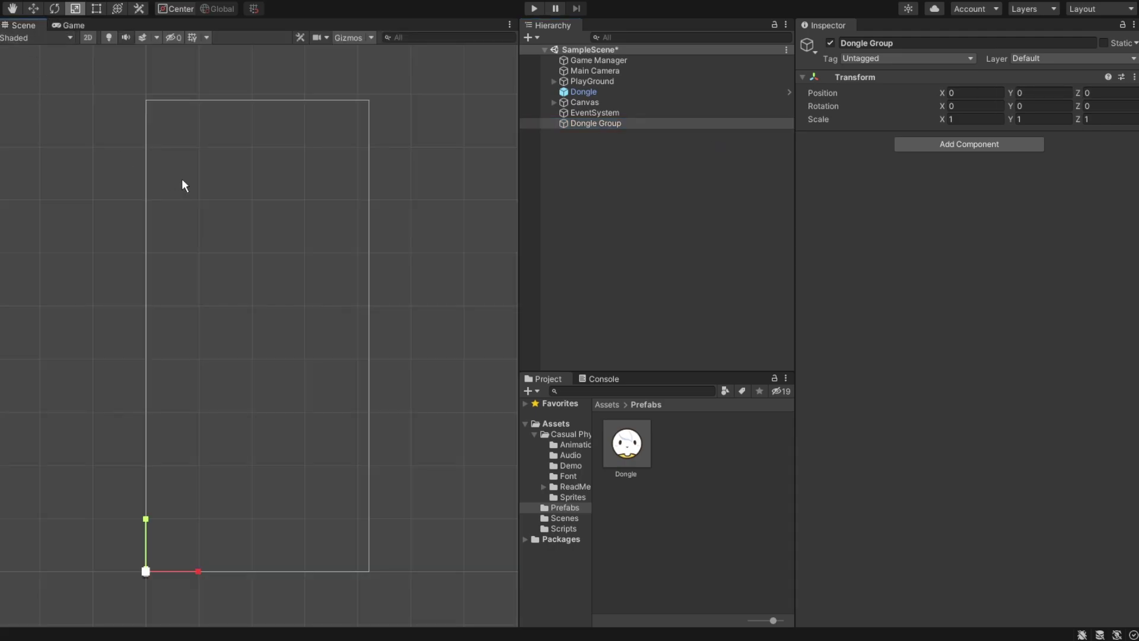
double_click(591, 122)
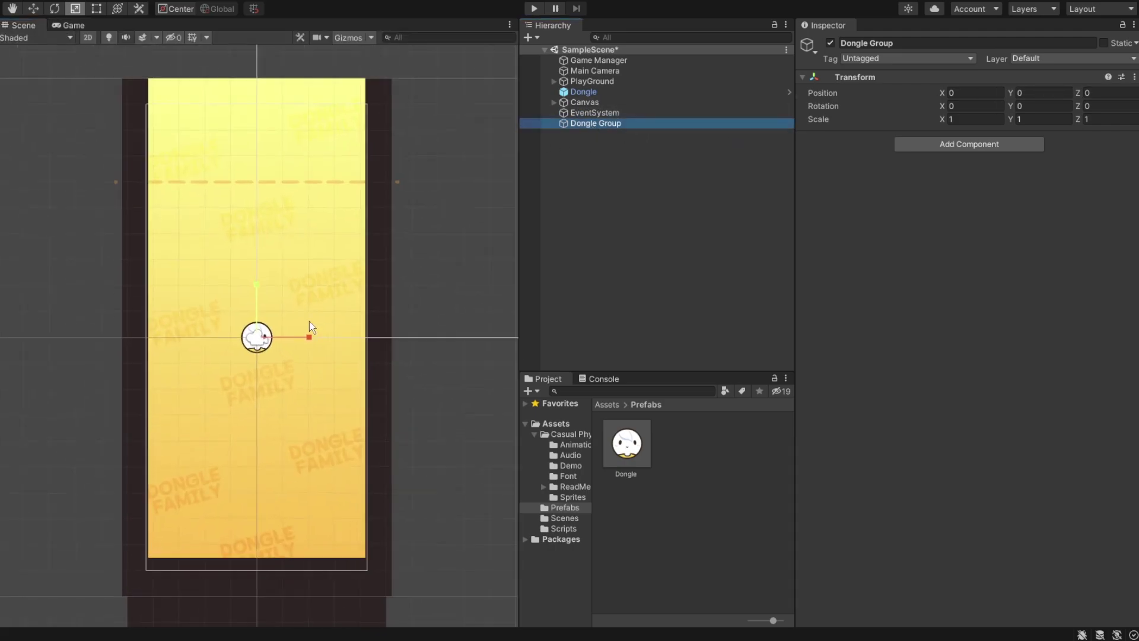
key("q")
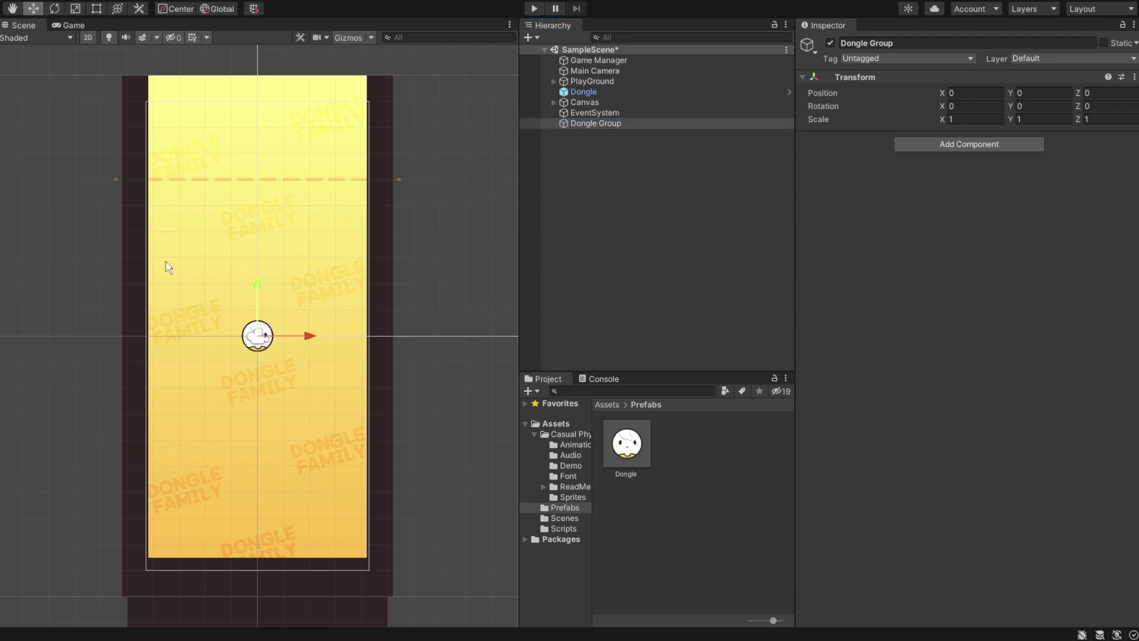
scroll(209, 294, "up", 3)
scroll(209, 293, "up", 2)
mouse_move(343, 224)
left_mouse_down()
mouse_move(324, 251)
mouse_move(315, 339)
left_mouse_up()
key("w")
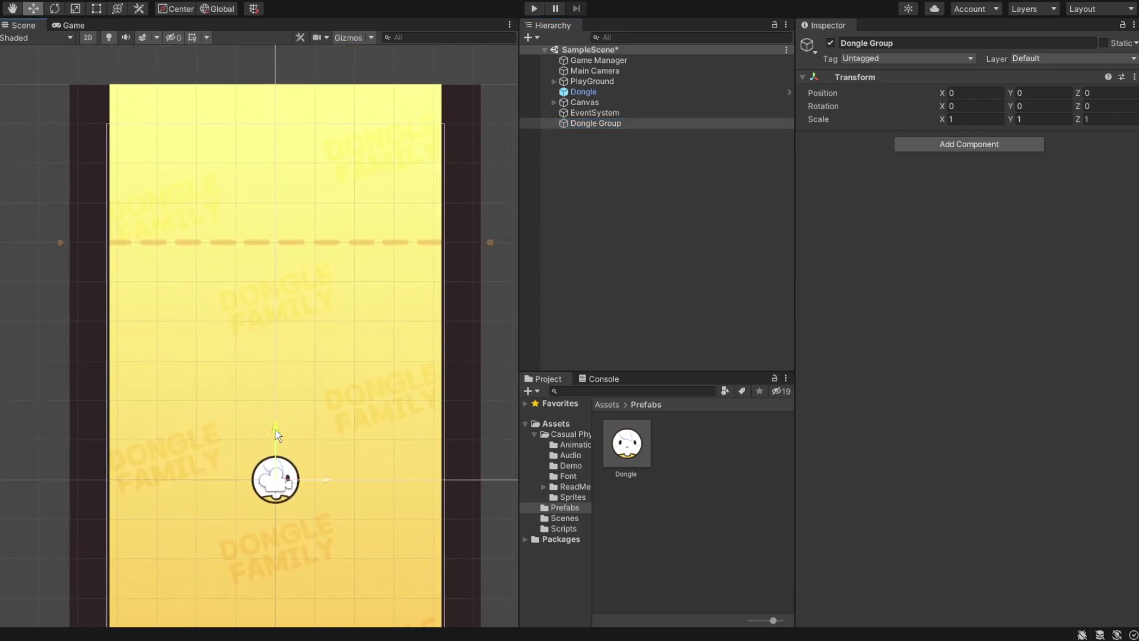
left_click_drag(275, 430, 288, 146)
left_click(1027, 93)
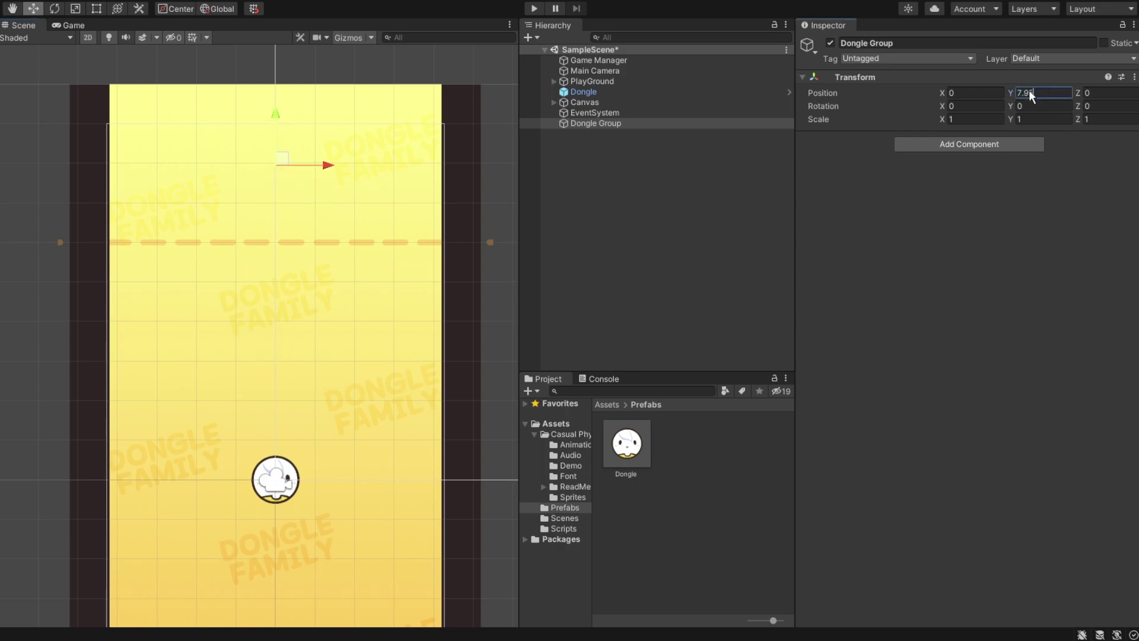
type("8")
mouse_move(61, 633)
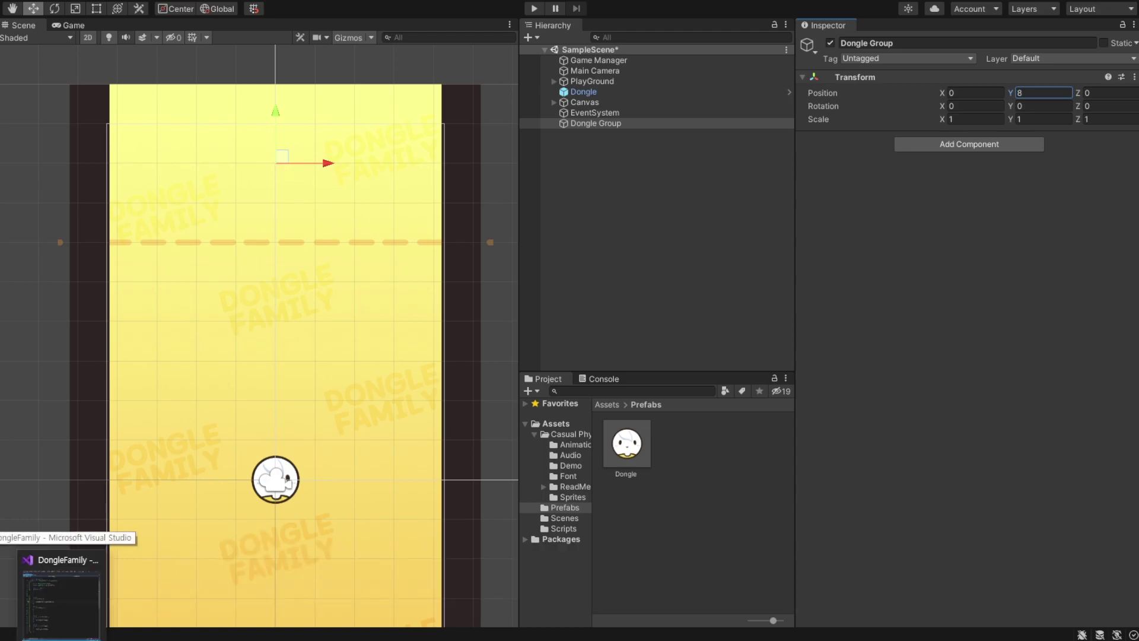
left_click(61, 599)
Begin a new field below donglePrefab in GameManager.cs by typing 'public Tr'
left_click(771, 129)
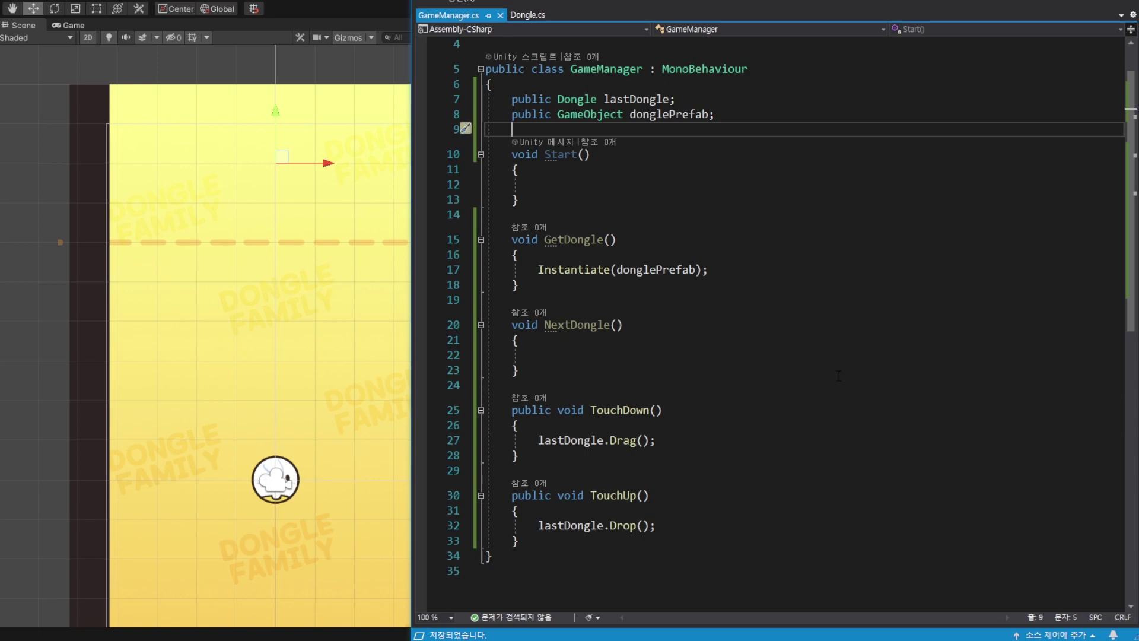
type("p")
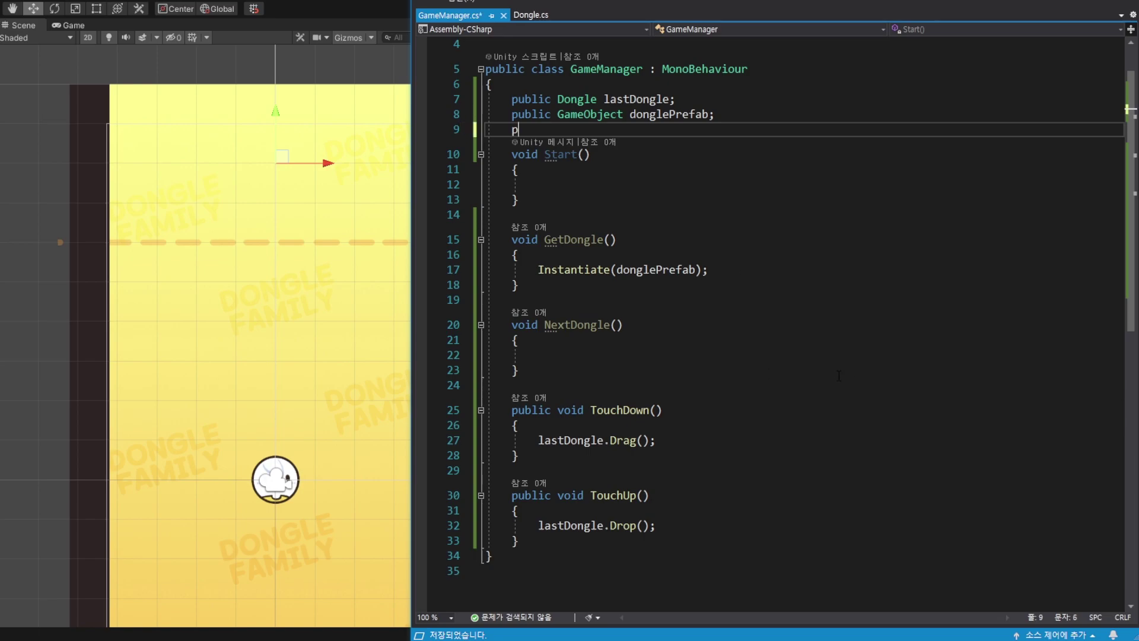
type("ublic Transform dongleGroup")
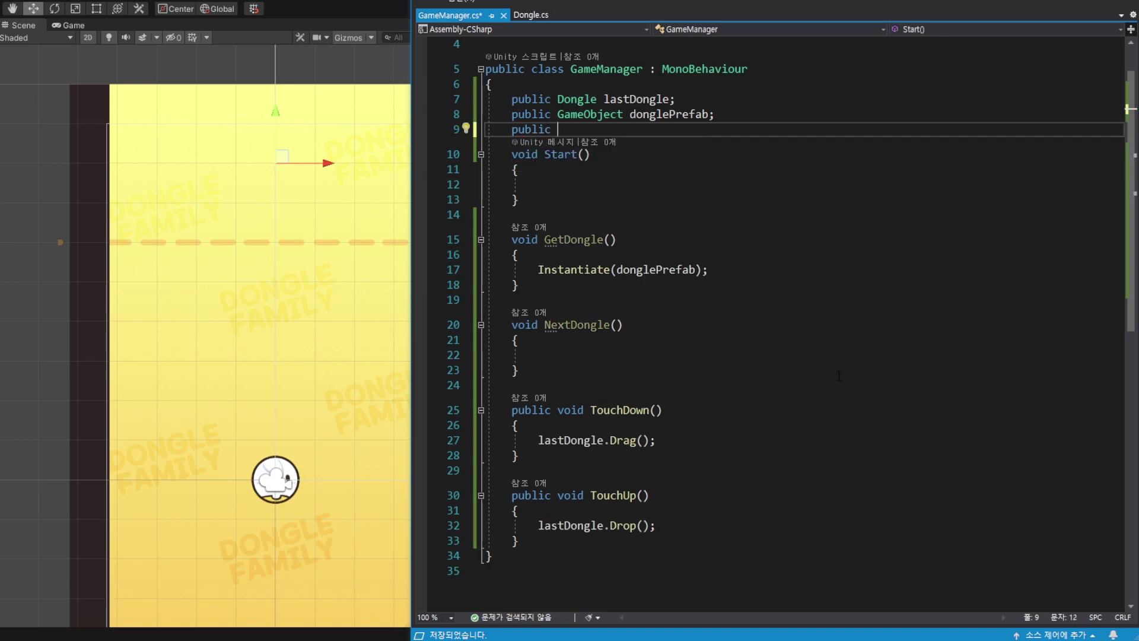
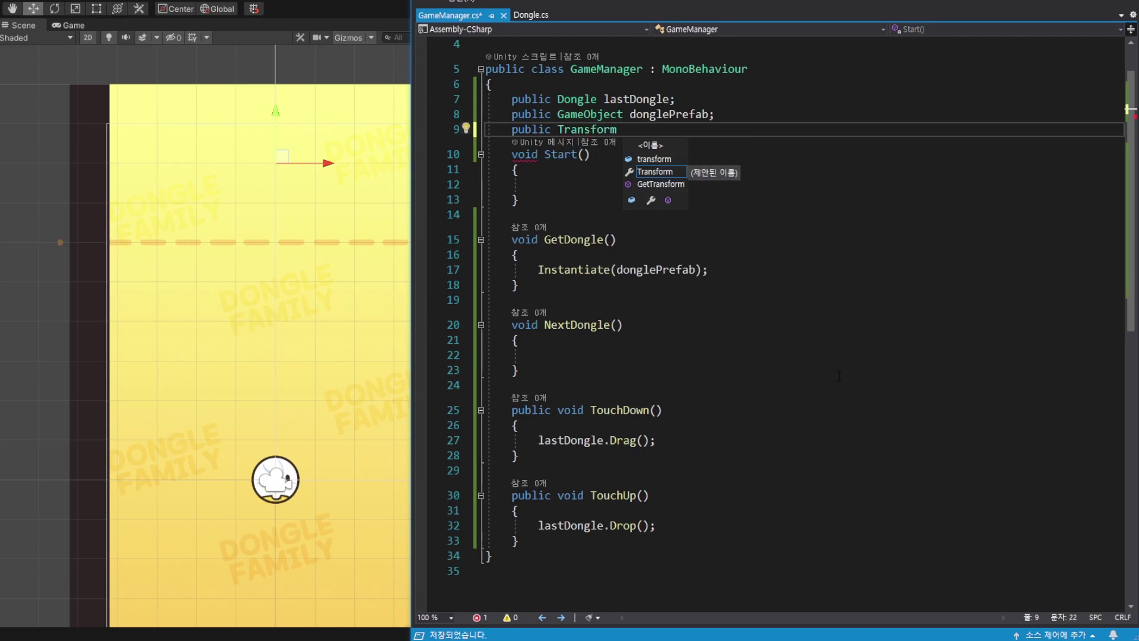
Declare a public Transform dongleGroup field in GameManager.cs and save the script
type("dongle")
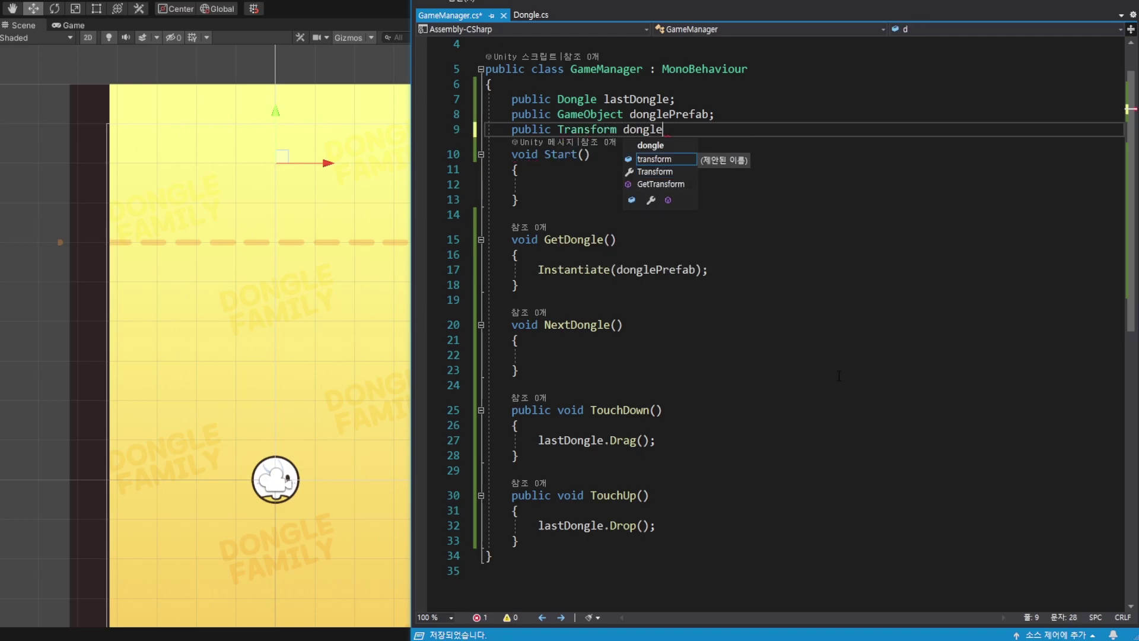
type("Group;")
key("Return")
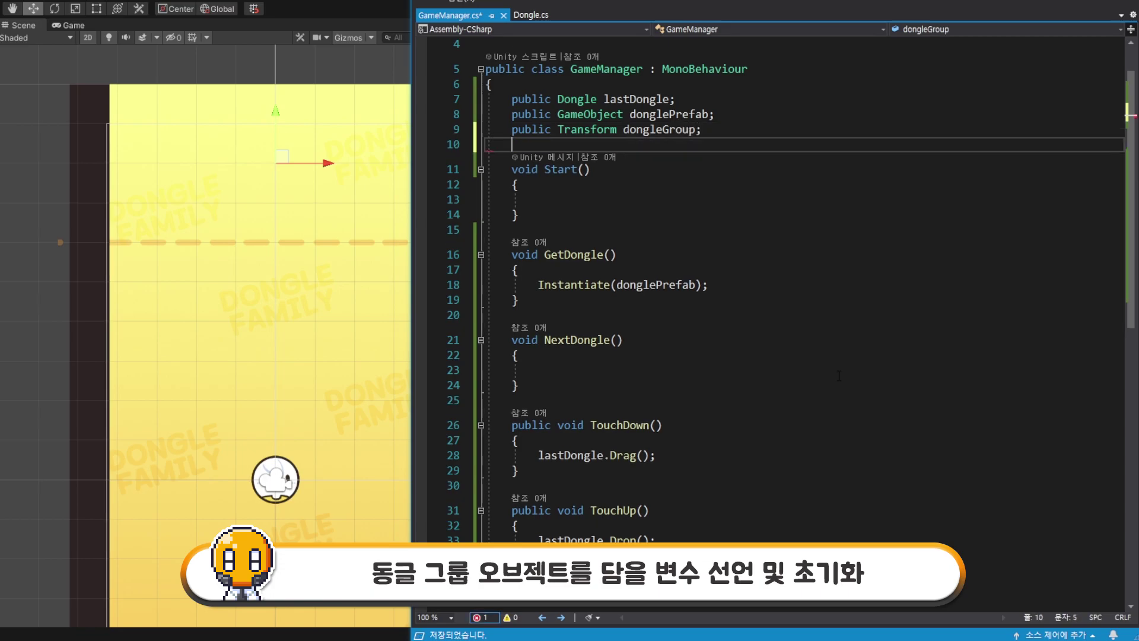
key("ctrl+s")
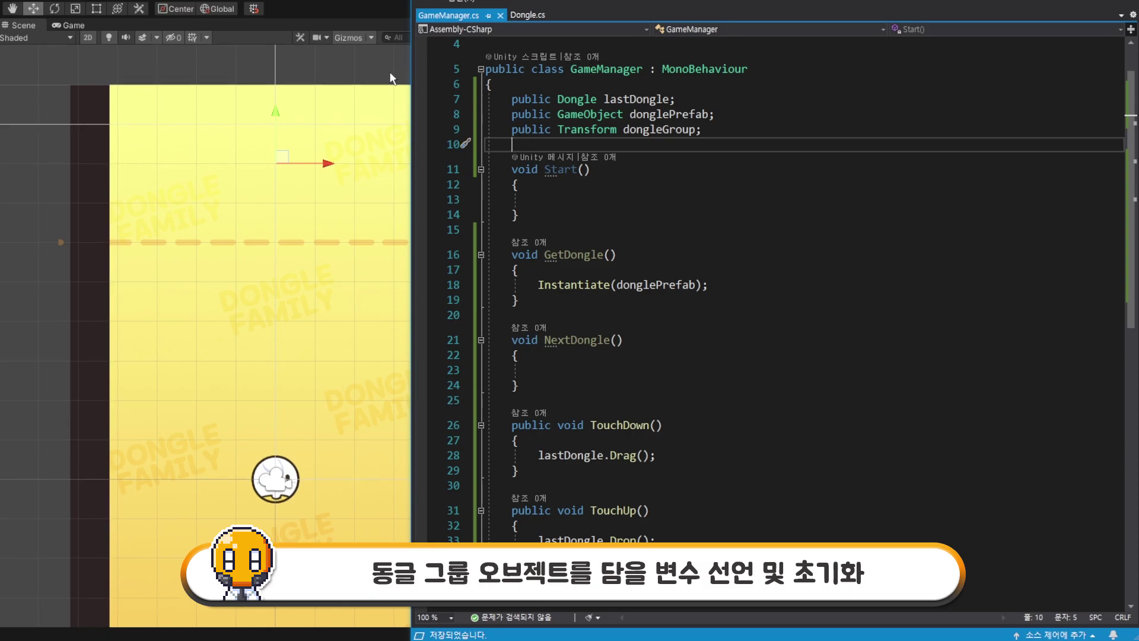
Assign Dongle Group to Game Manager's Dongle Group field and move it above Dongle in the Hierarchy
left_click(361, 8)
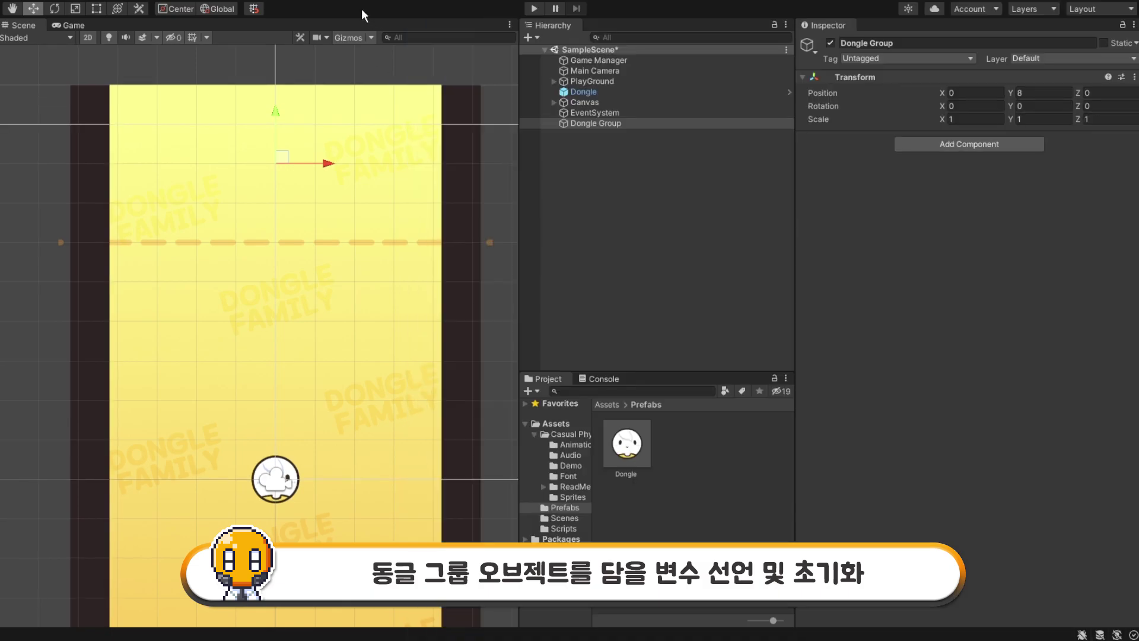
left_click(610, 61)
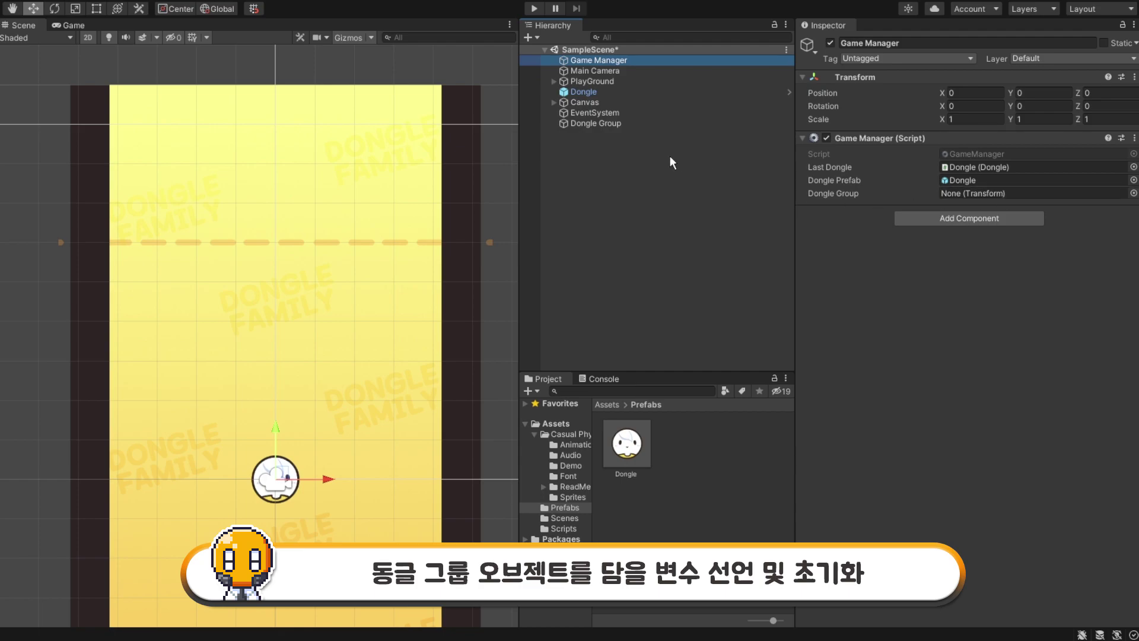
left_click_drag(593, 126, 961, 202)
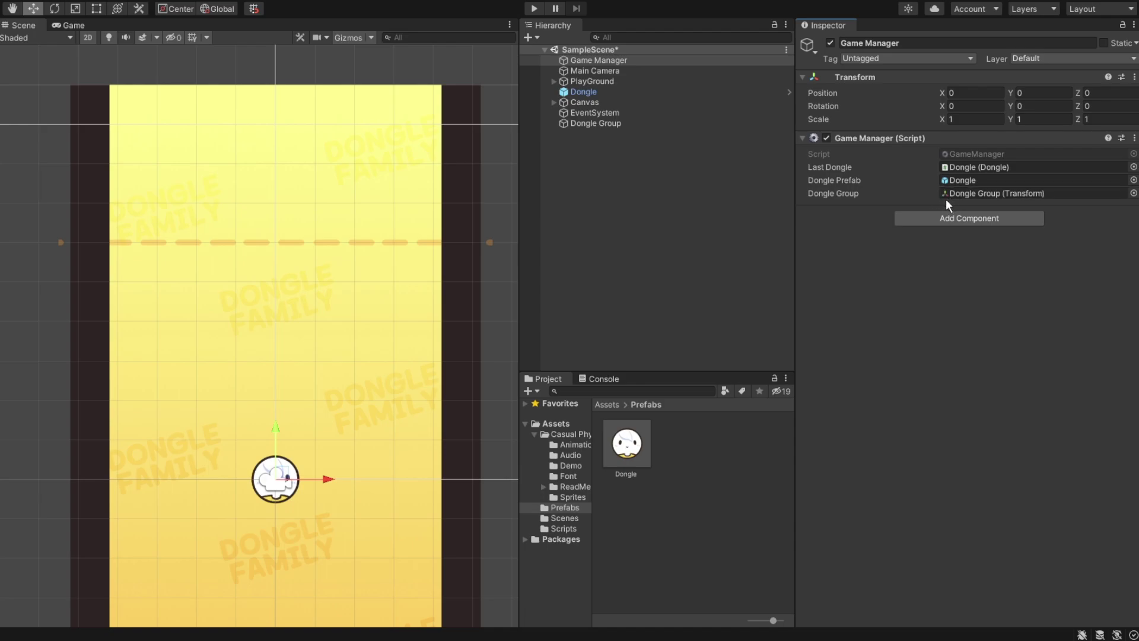
left_click_drag(592, 125, 592, 86)
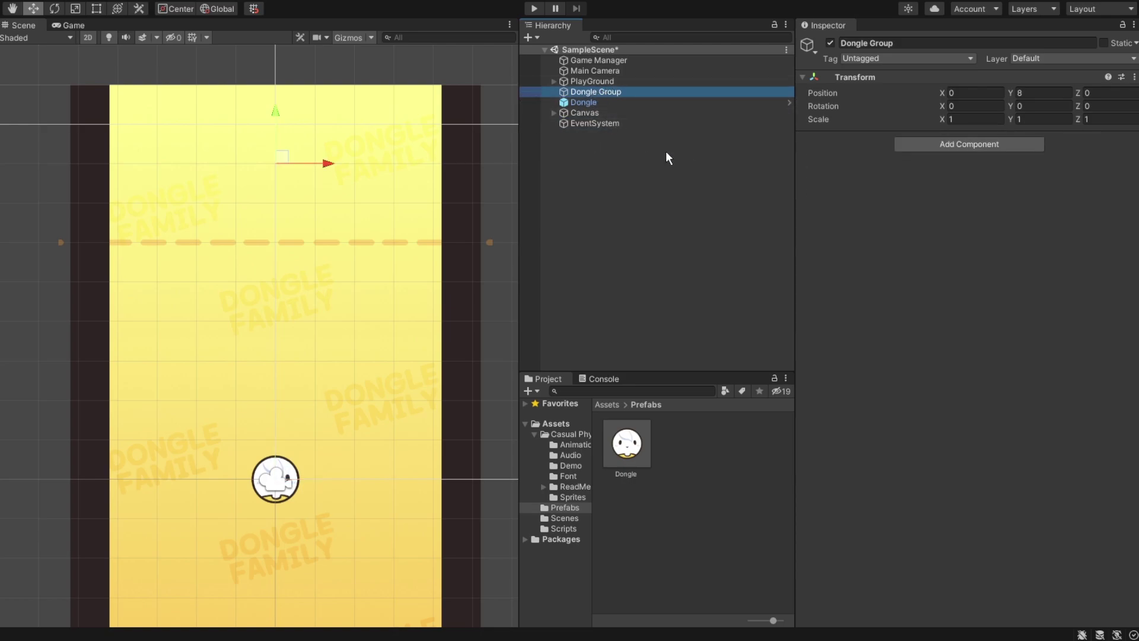
key("alt+Tab")
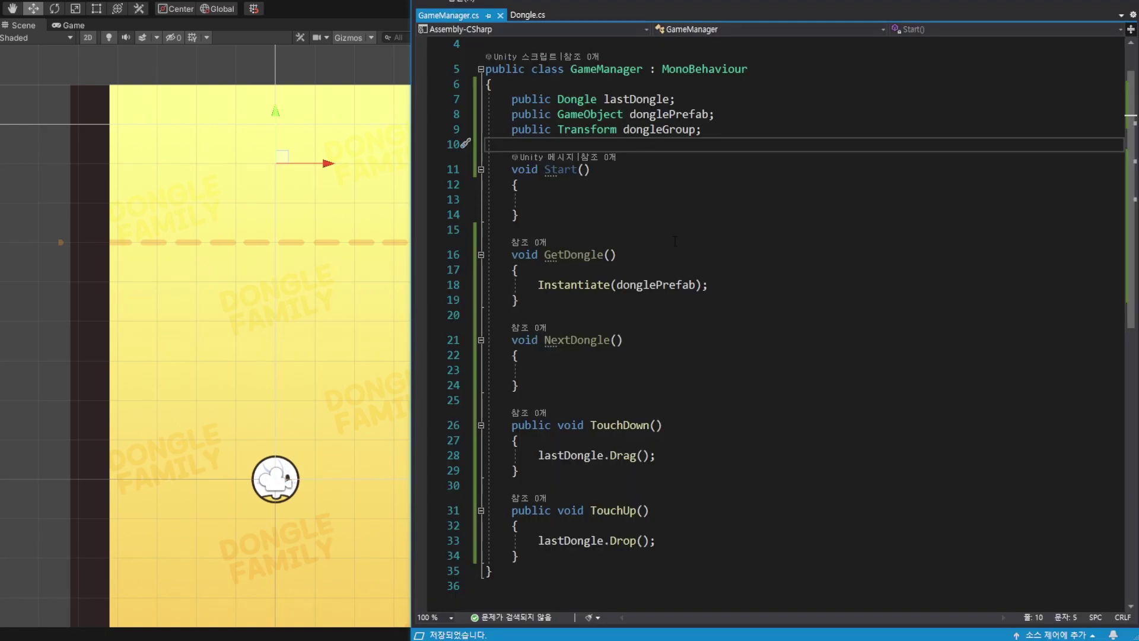
Pass dongleGroup as the second argument of Instantiate(donglePrefab) in GetDongle
double_click(573, 284)
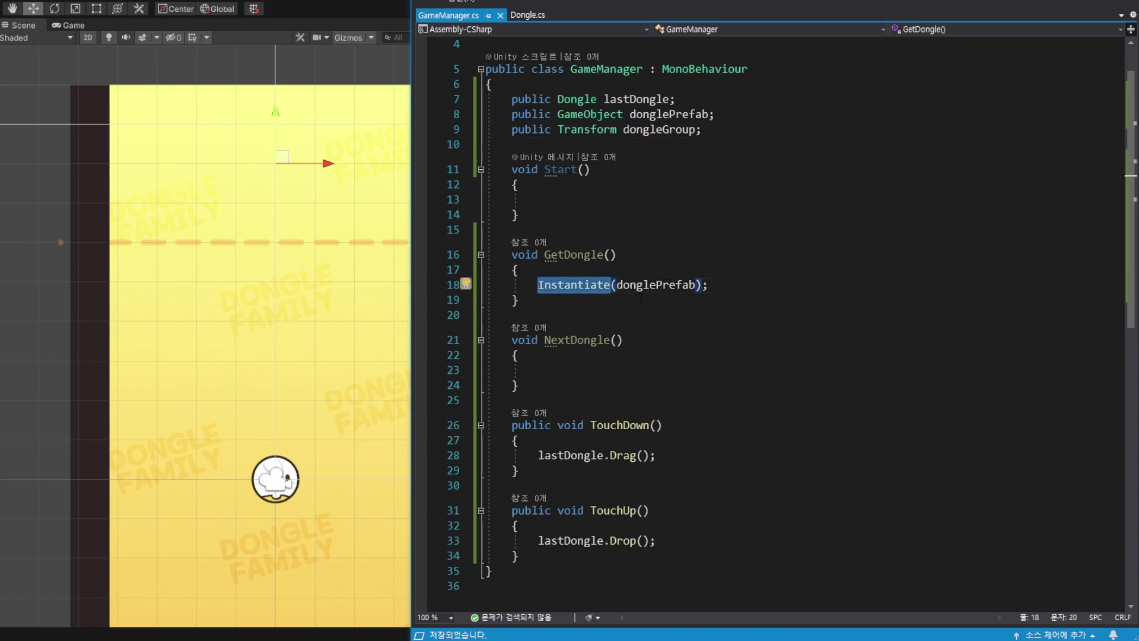
left_click(696, 284)
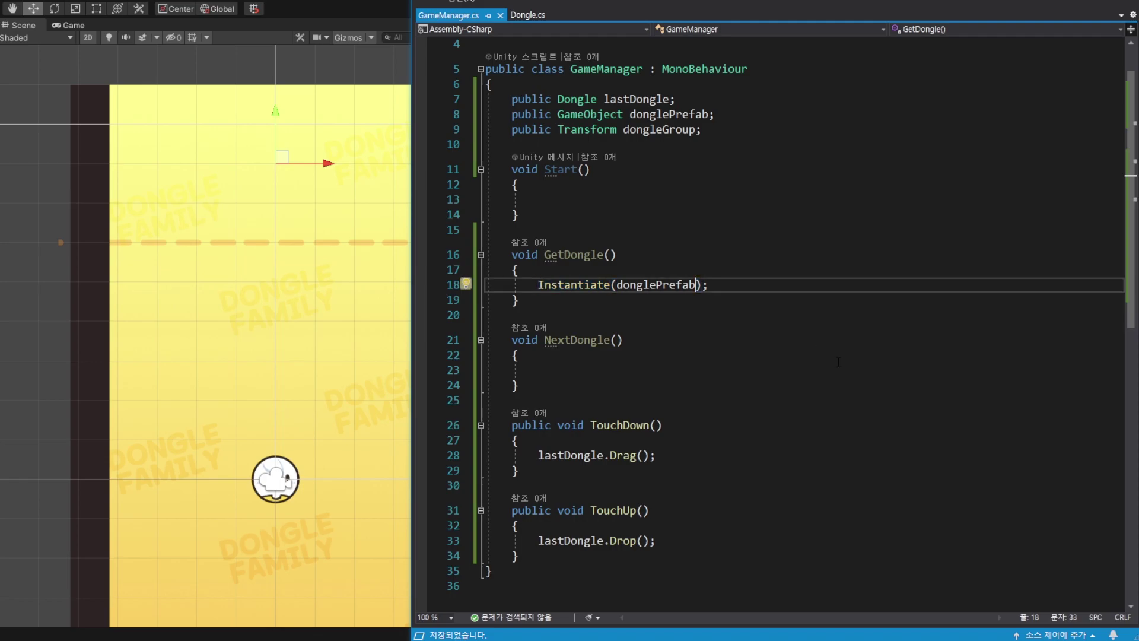
type(",")
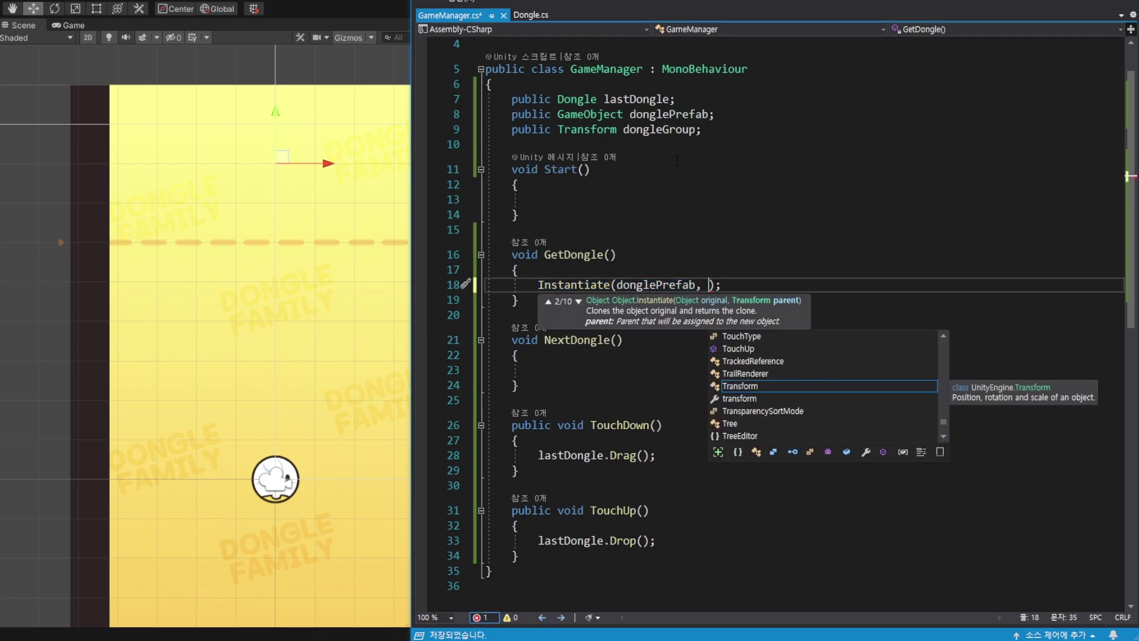
key("Escape")
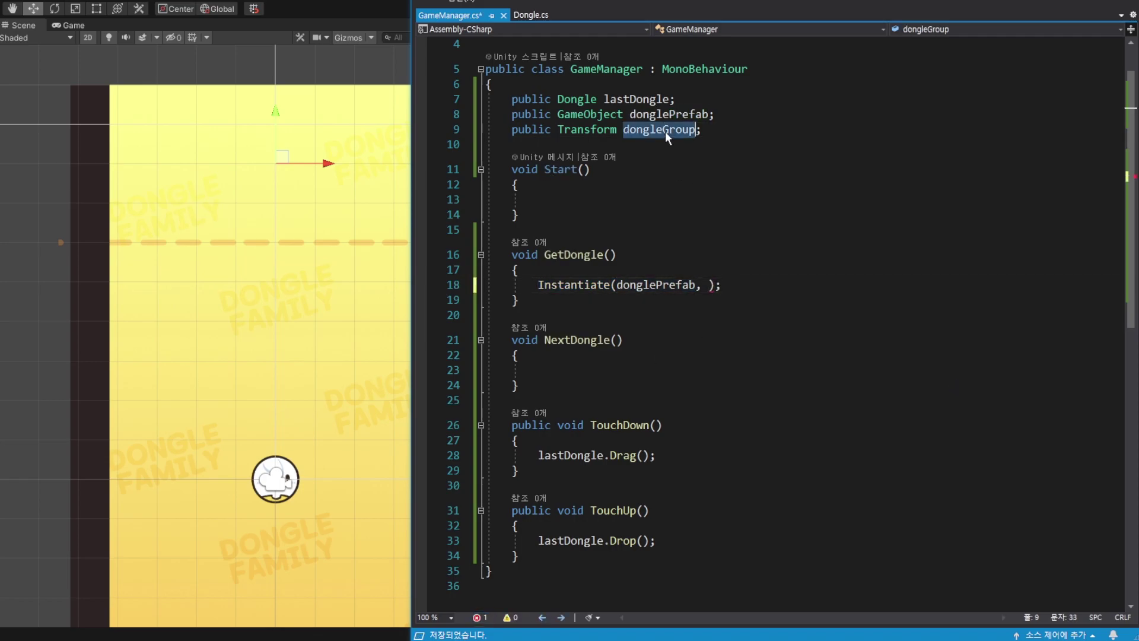
type("dongleGroup")
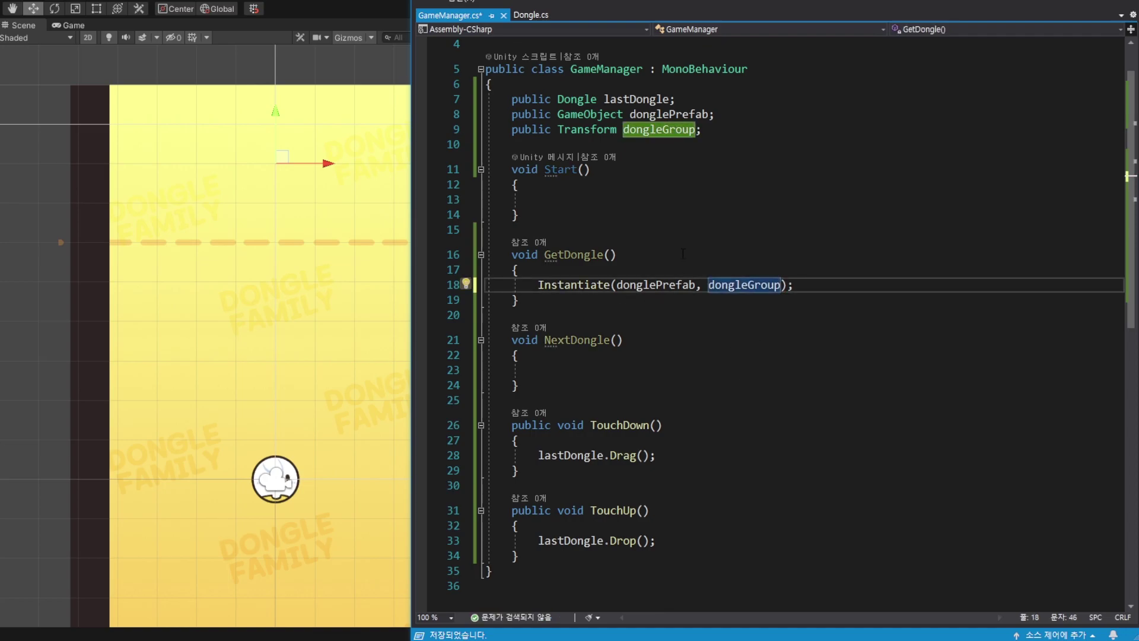
left_click(389, 6)
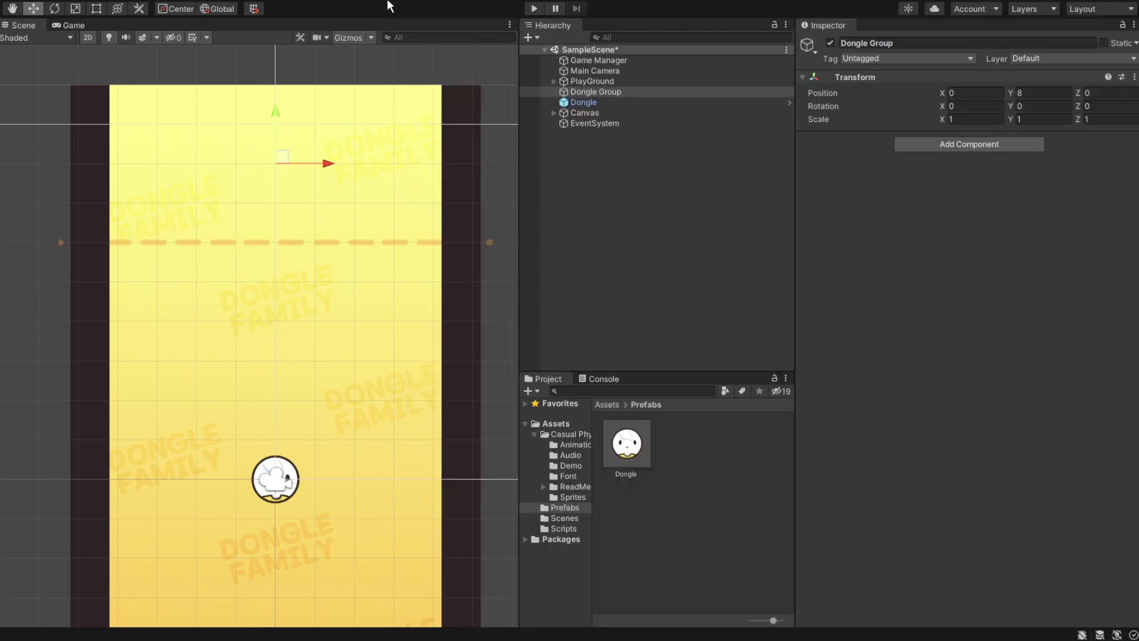
Make Dongle a child of Dongle Group and set its Position Y to 0
left_click(612, 94)
left_click_drag(589, 105, 607, 92)
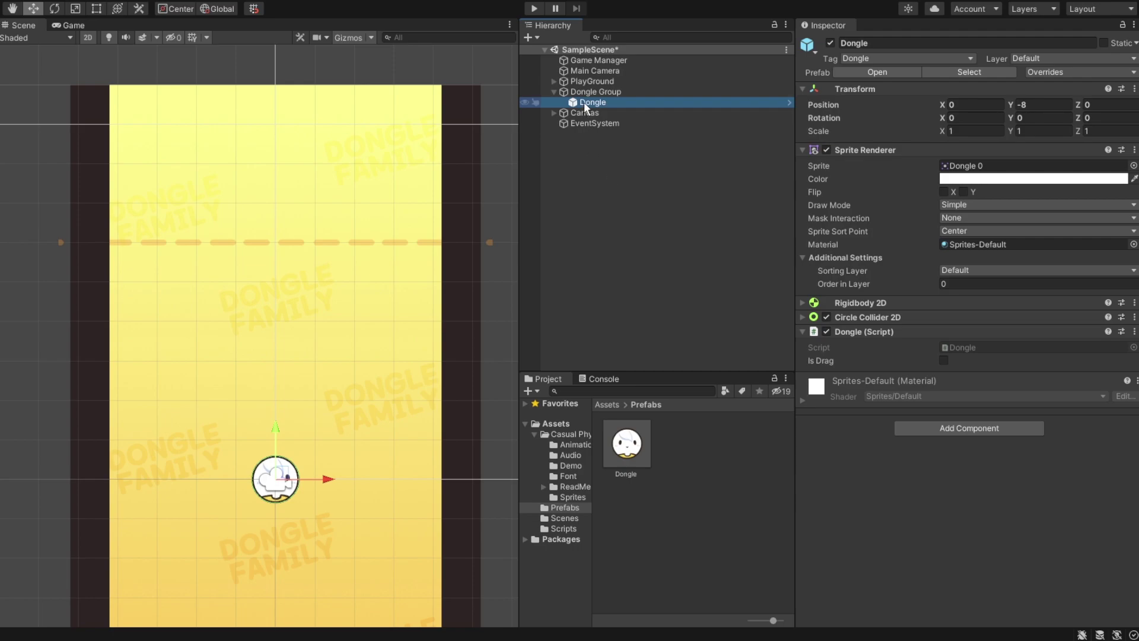
left_click(1044, 104)
type("0")
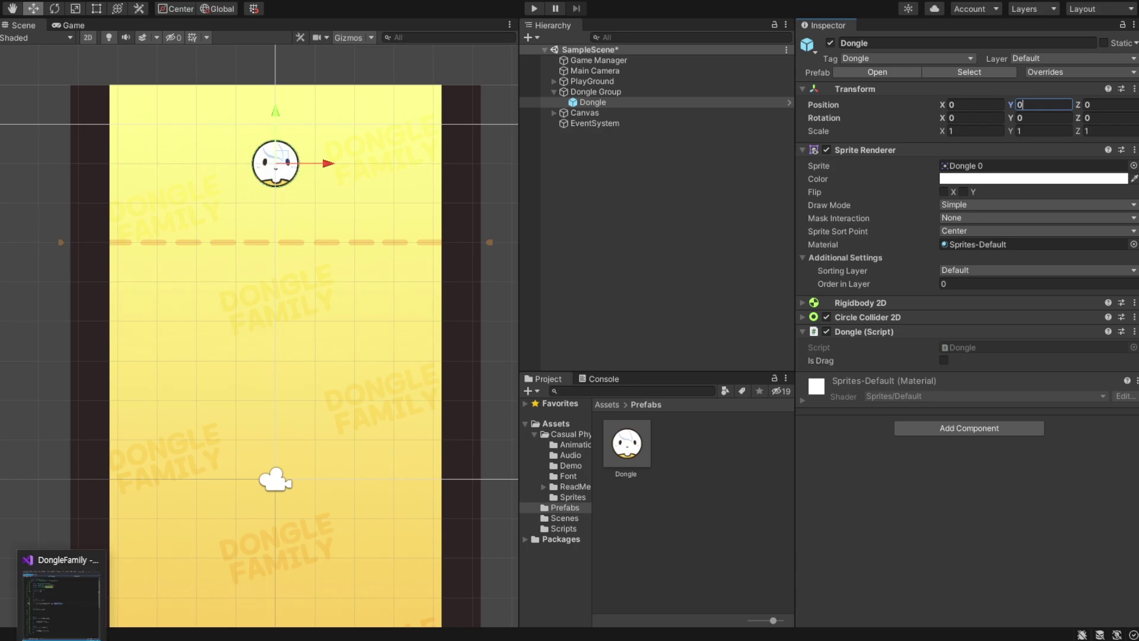
key("alt+Tab")
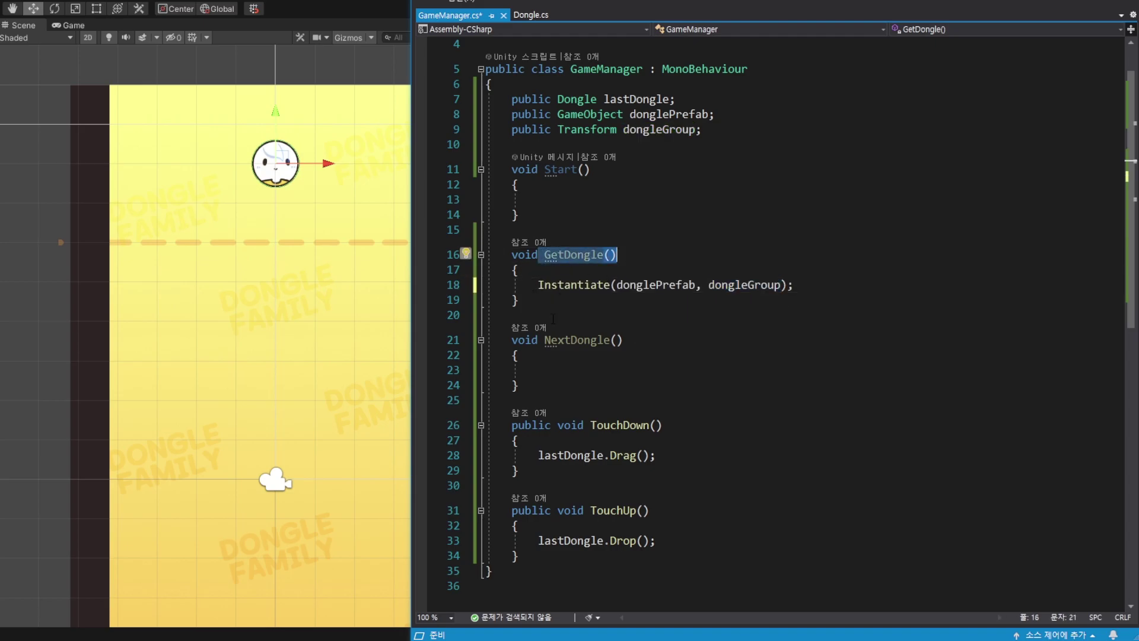
Add a GetDongle(); call inside the NextDongle method
left_click(580, 367)
double_click(573, 255)
key("ctrl+c")
left_click(754, 369)
key("ctrl+v")
type("();")
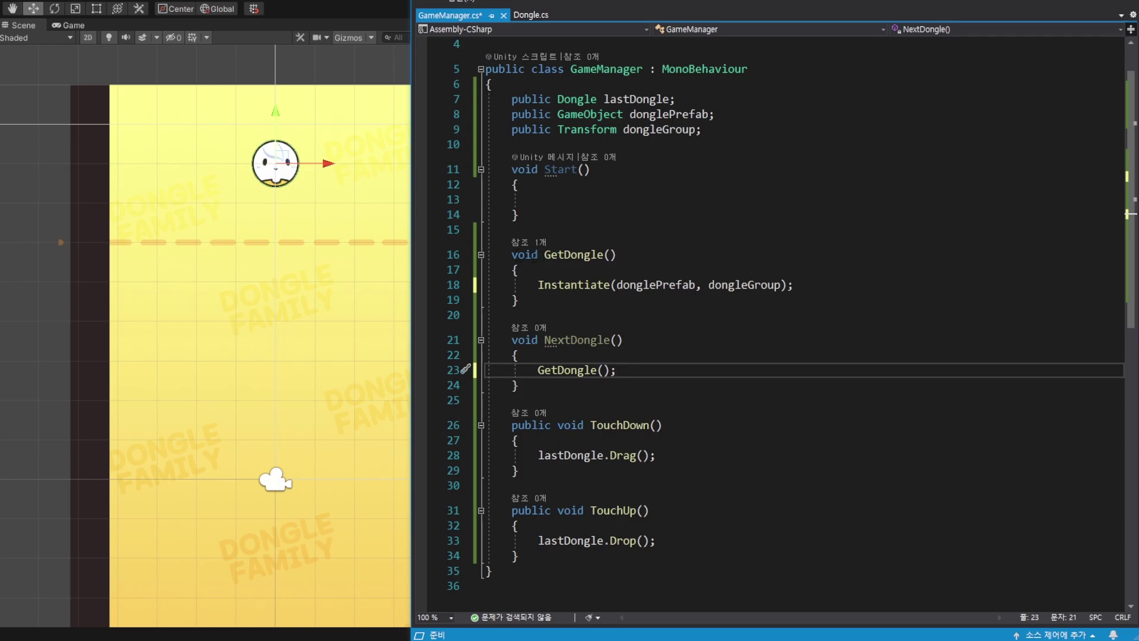
double_click(525, 255)
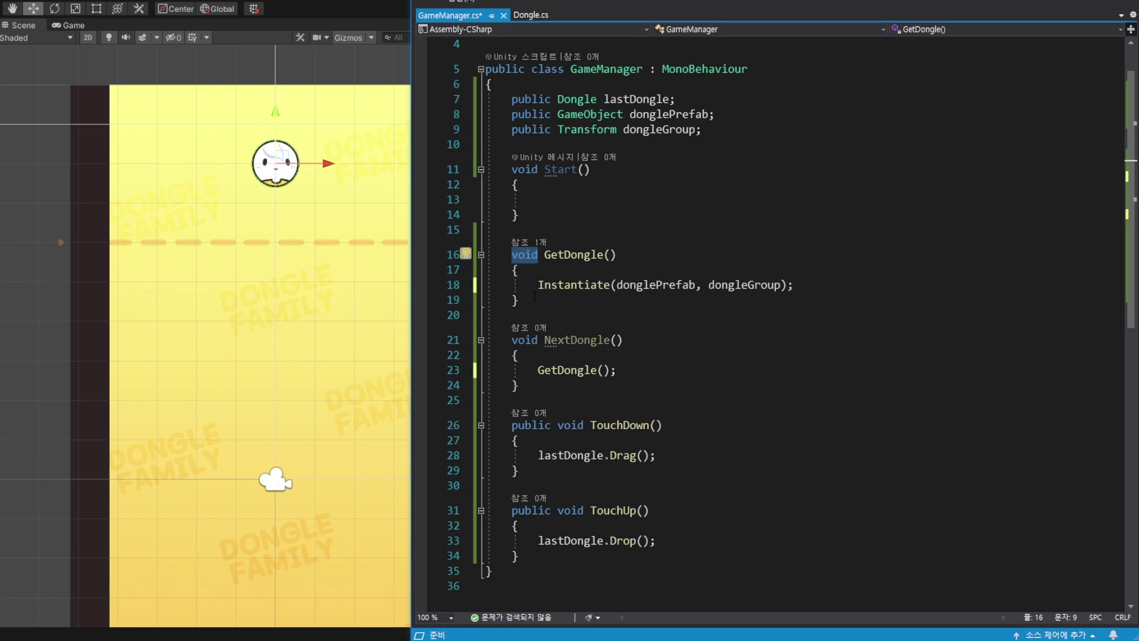
Change GetDongle's return type from void to Dongle and prefix the Instantiate line with return
type("Dongle")
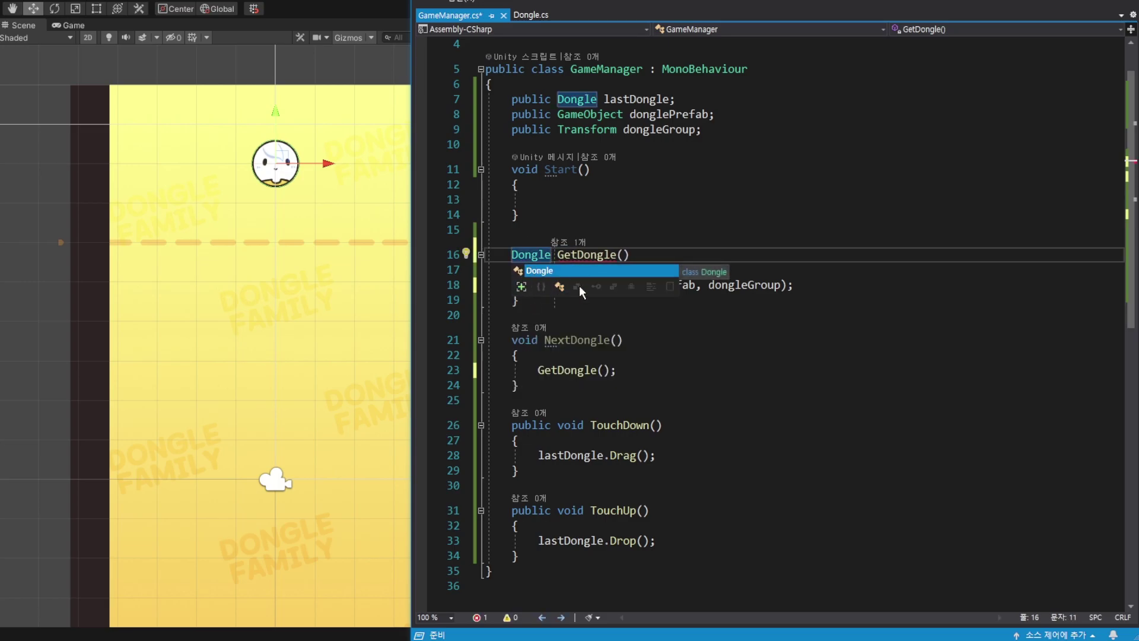
key("Escape")
key("Up")
key("Up")
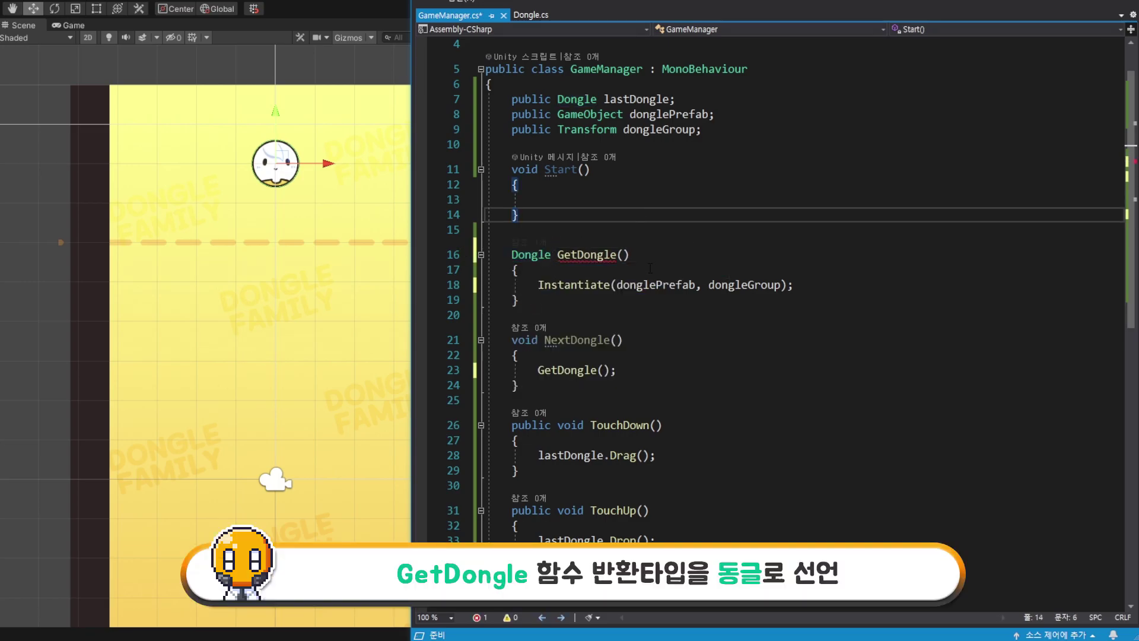
mouse_move(611, 258)
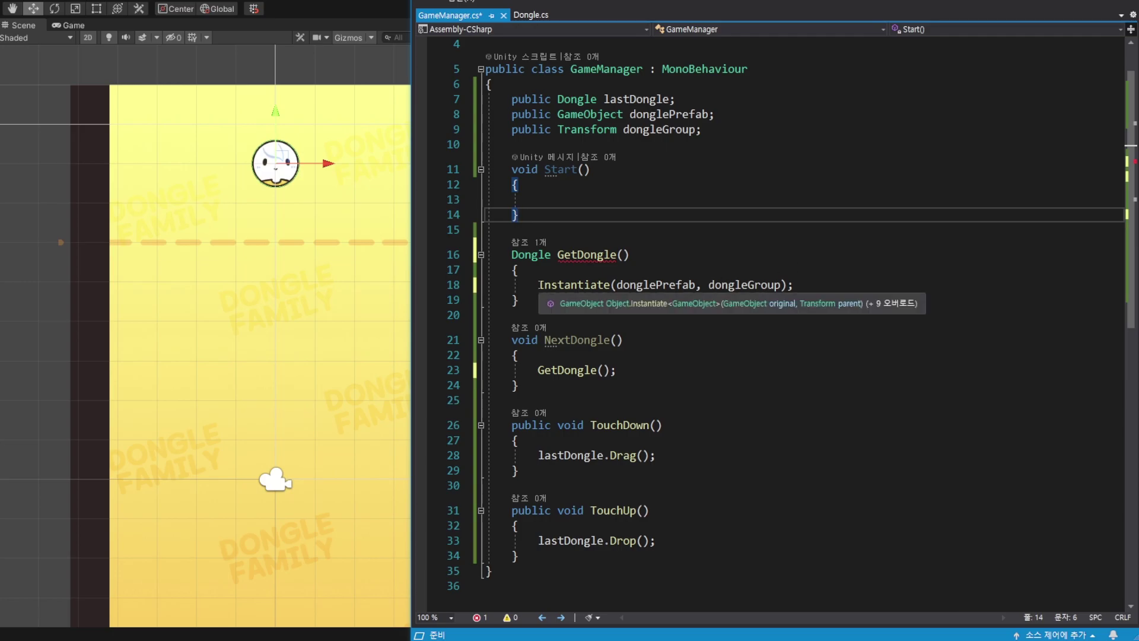
left_click(537, 285)
type("re")
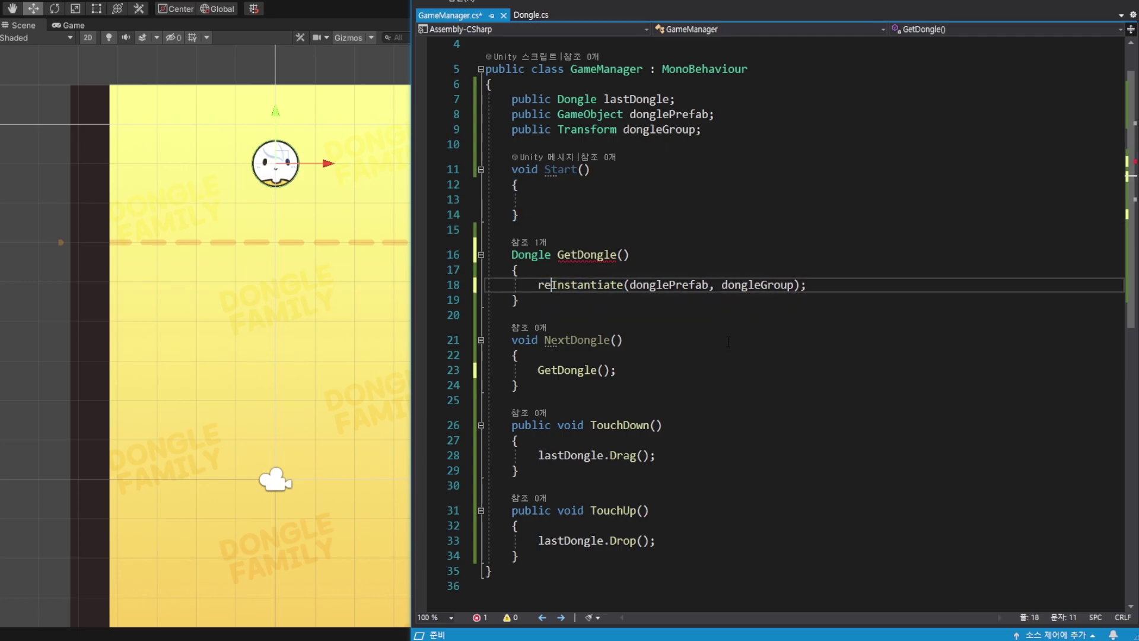
type("turn")
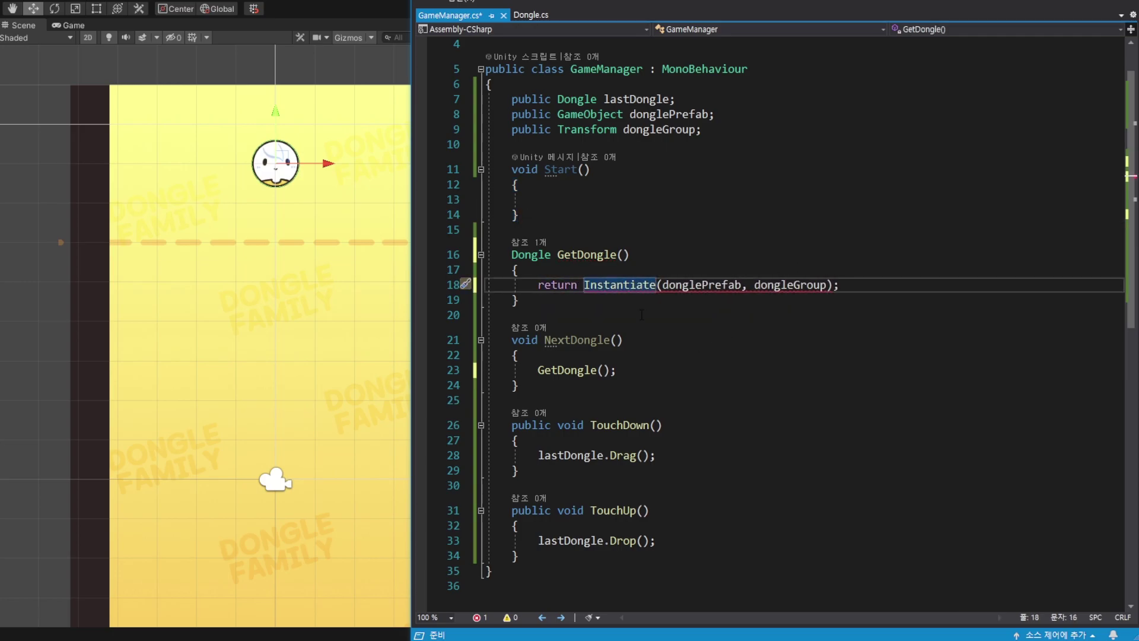
mouse_move(646, 290)
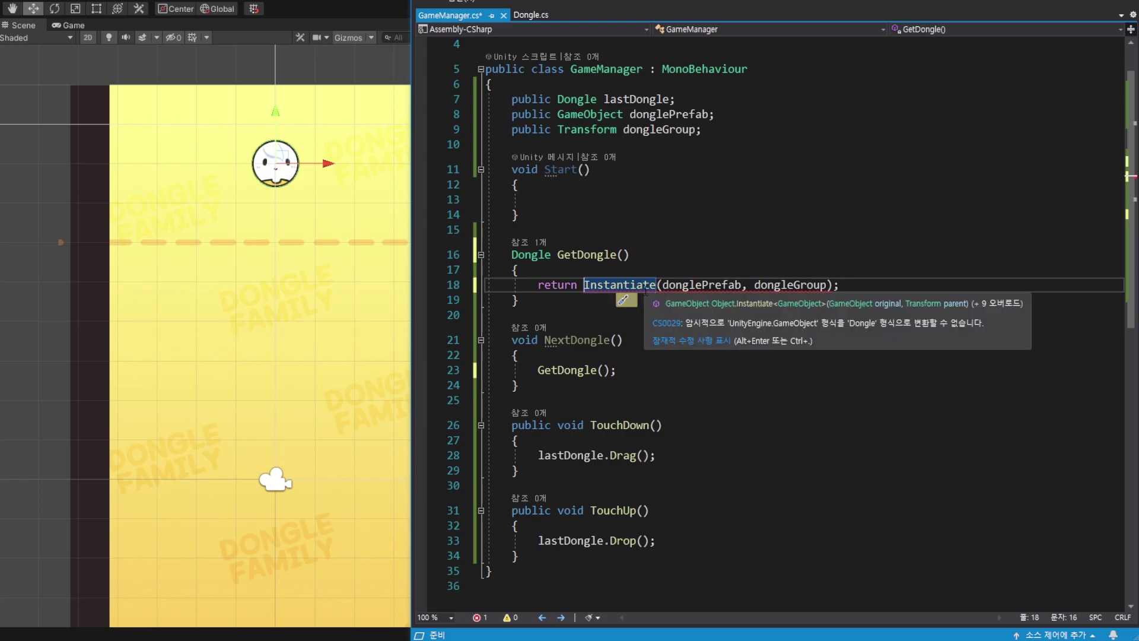
key("shift+End")
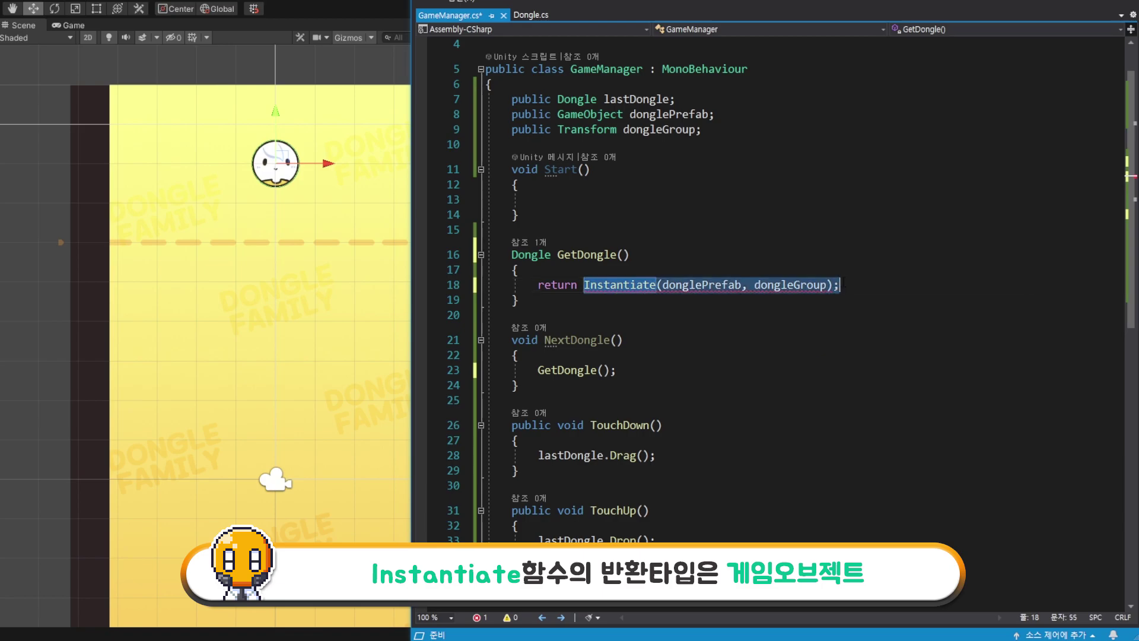
key("Home")
Store the Instantiate call in a new GameObject variable named instant
key("ctrl+Return")
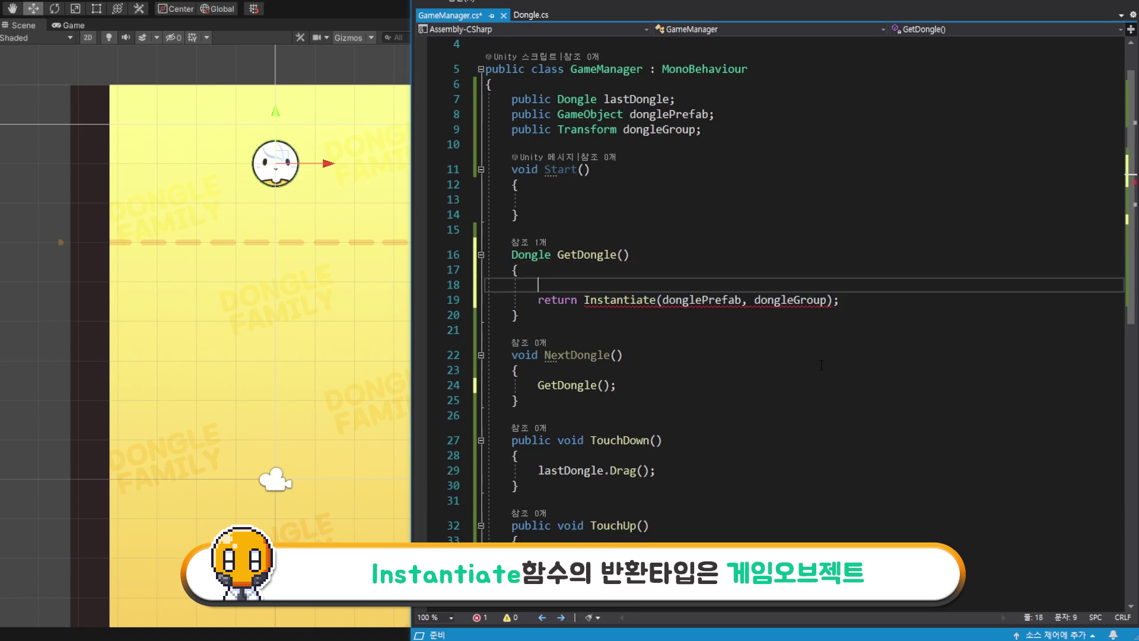
type("Game")
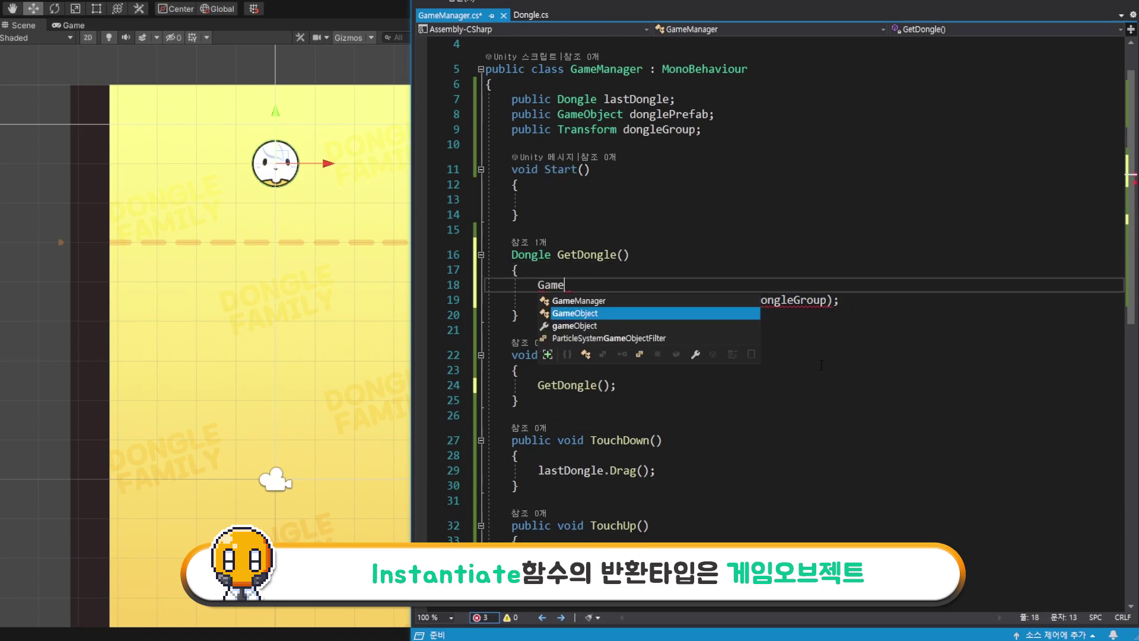
type("Object instant =")
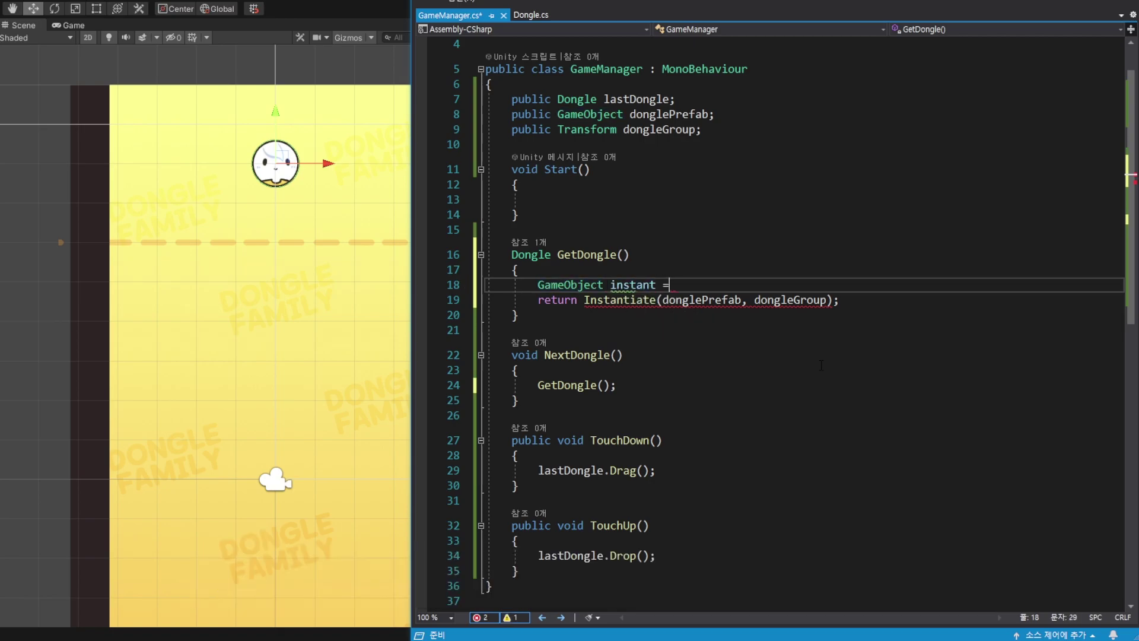
key("ctrl+v")
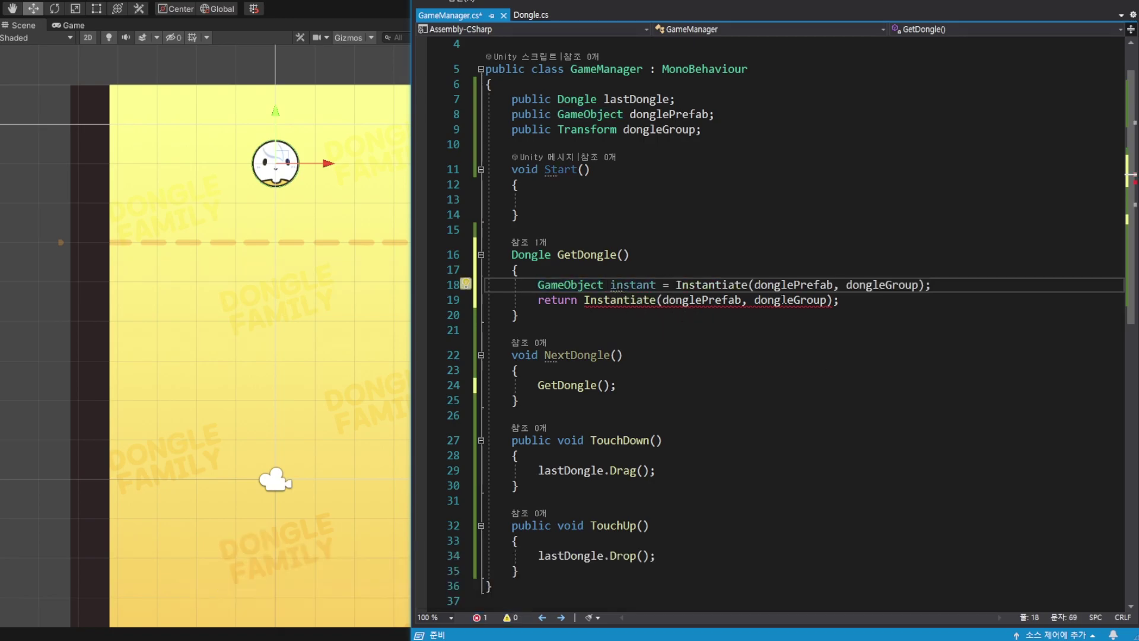
key("Return")
Add 'Dongle instantDongle = instant.GetComponent<Dongle>();' below the instant declaration
type("Dongle ")
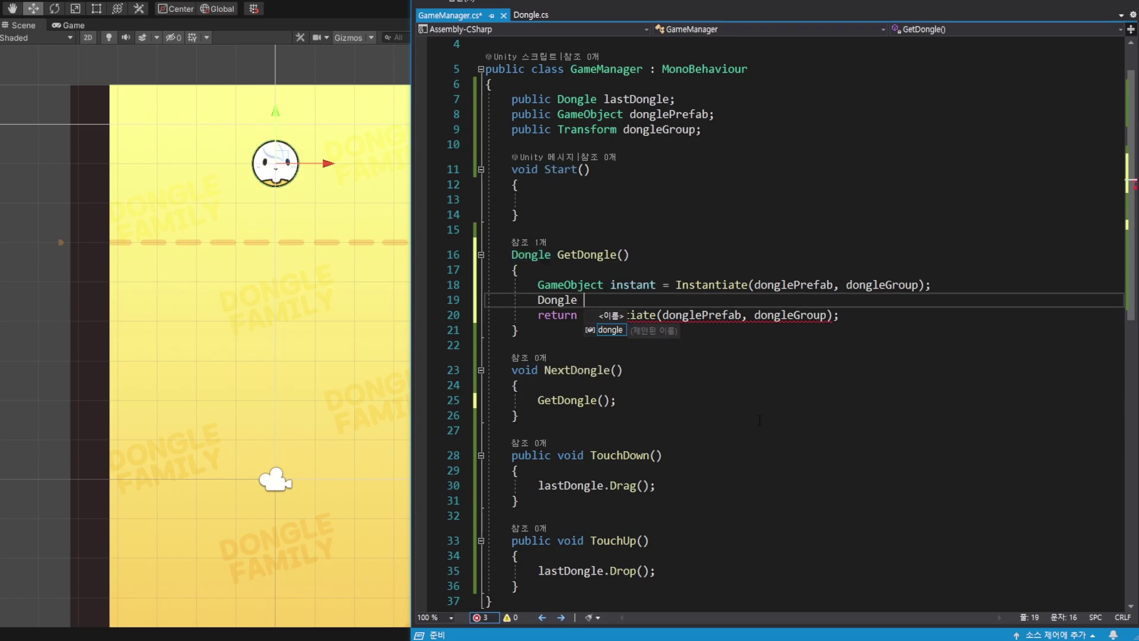
type("instantDongle")
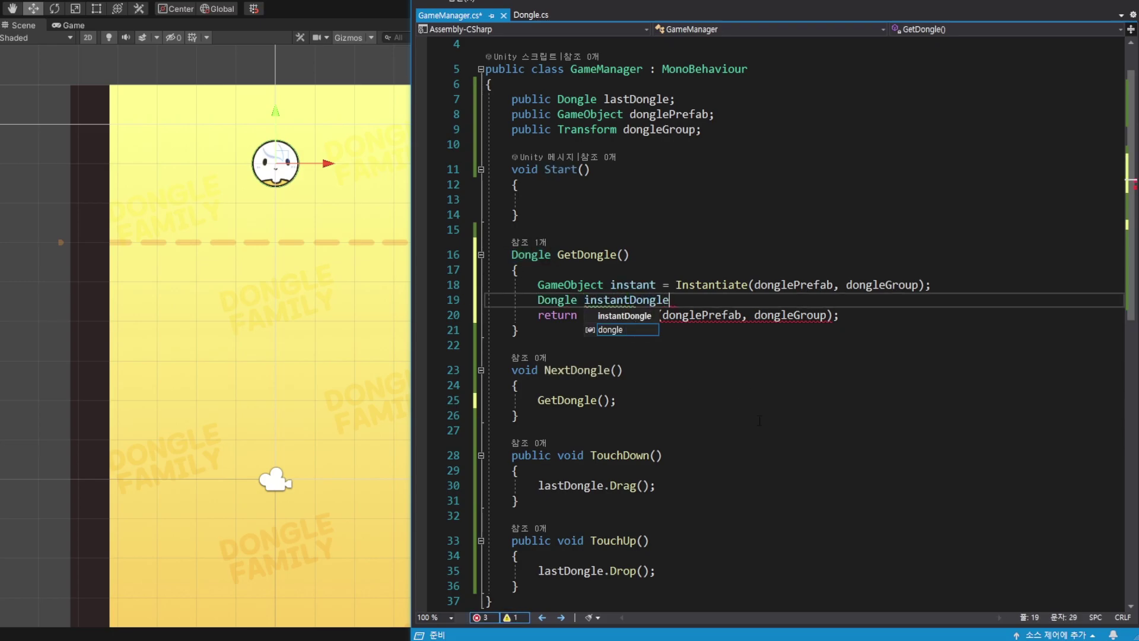
type(" = ")
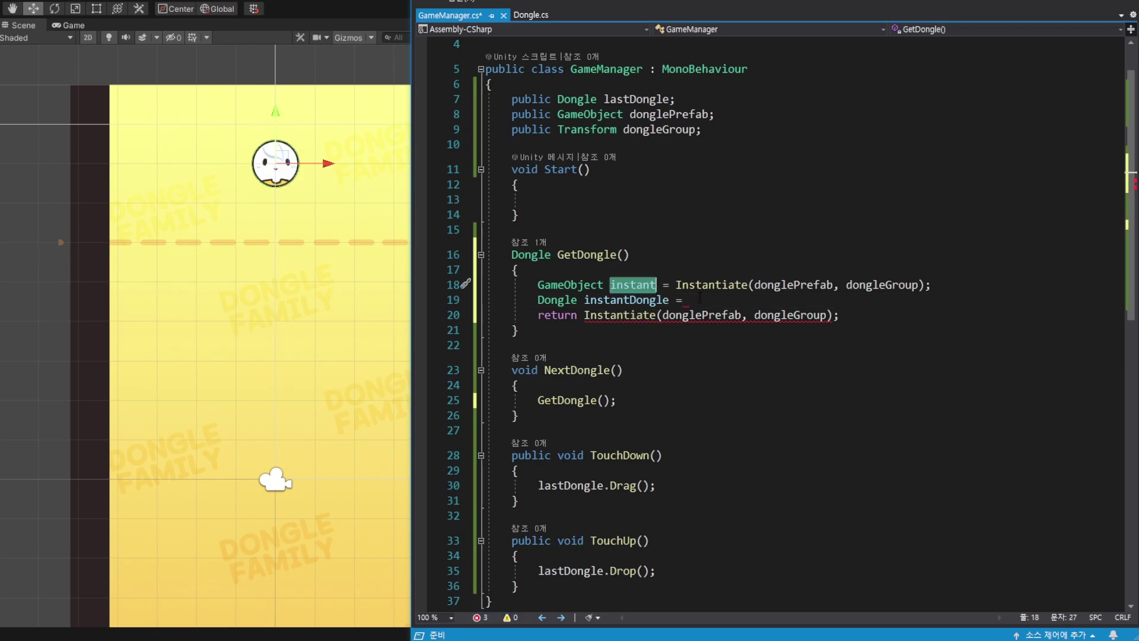
type("instant.")
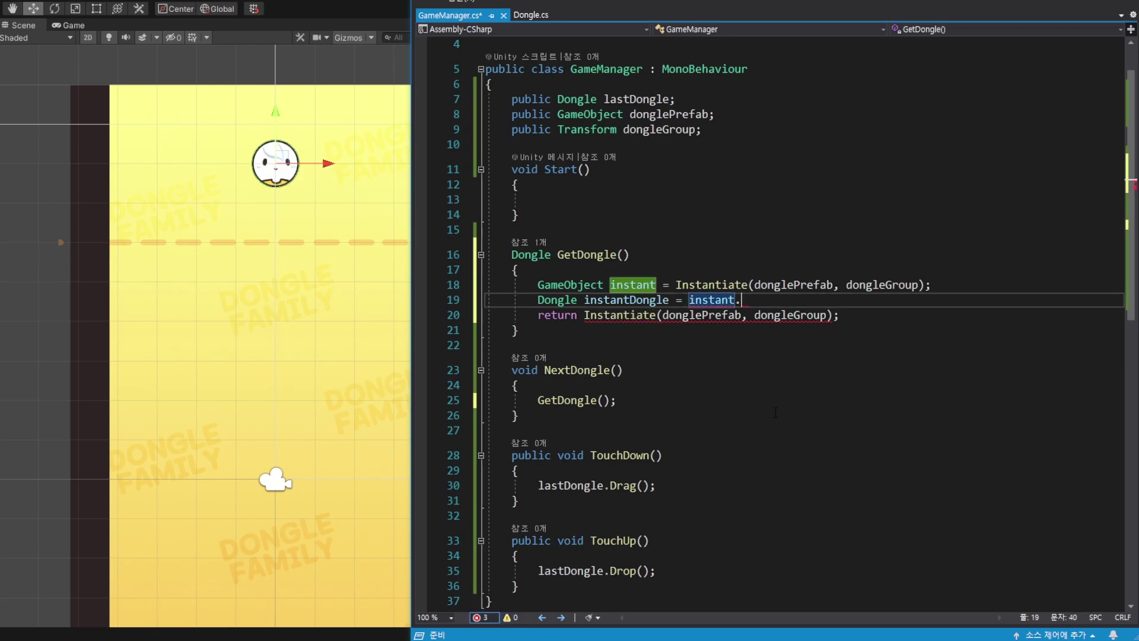
type("GetC")
key("Tab")
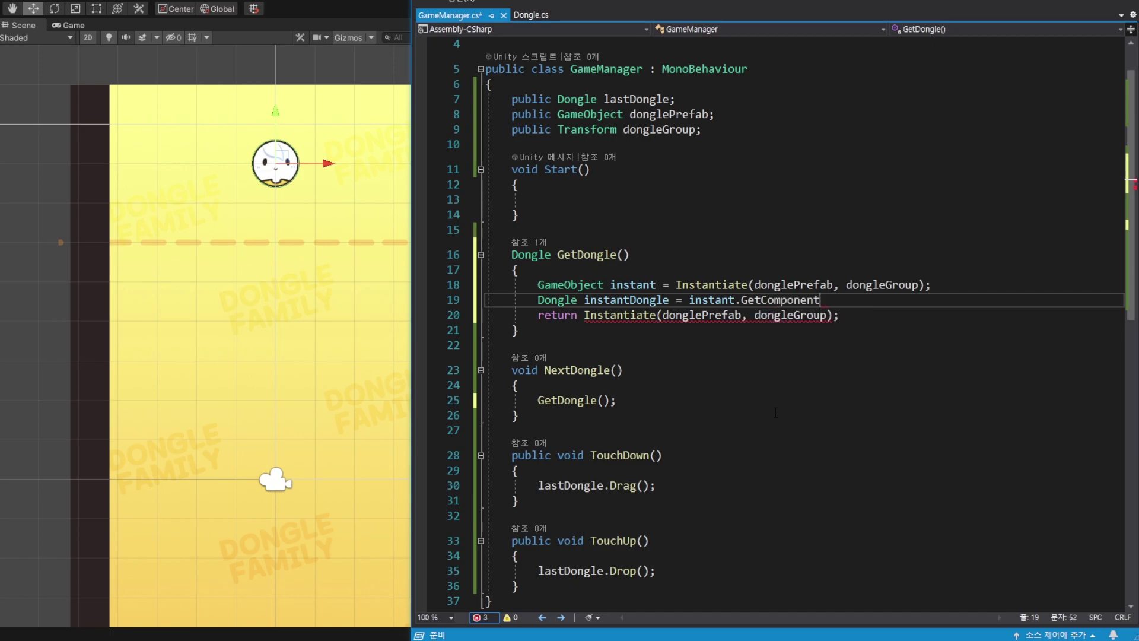
type("<>();")
double_click(558, 300)
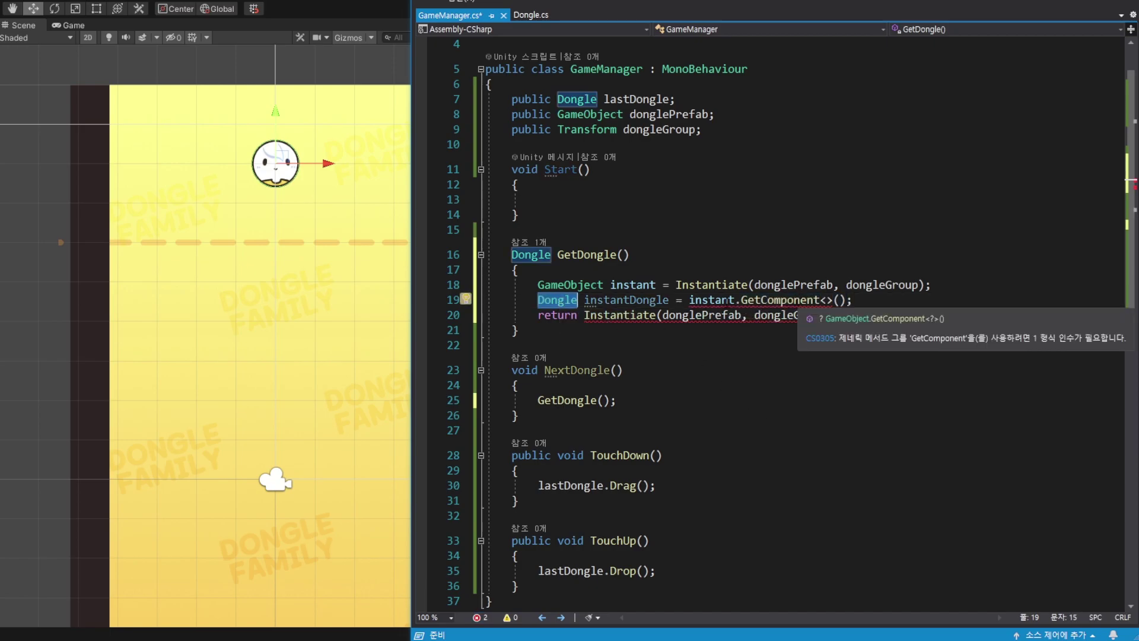
key("ctrl+c")
left_click(825, 301)
key("ctrl+v")
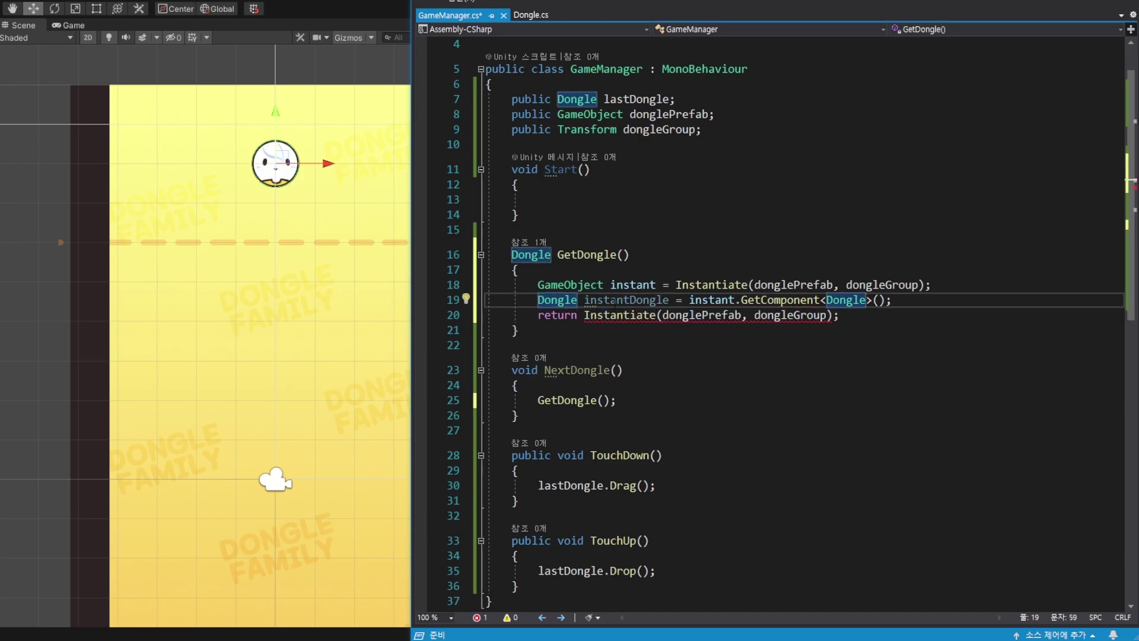
Make GetDongle return instantDongle instead of the Instantiate call, and save
double_click(617, 300)
left_click(584, 315)
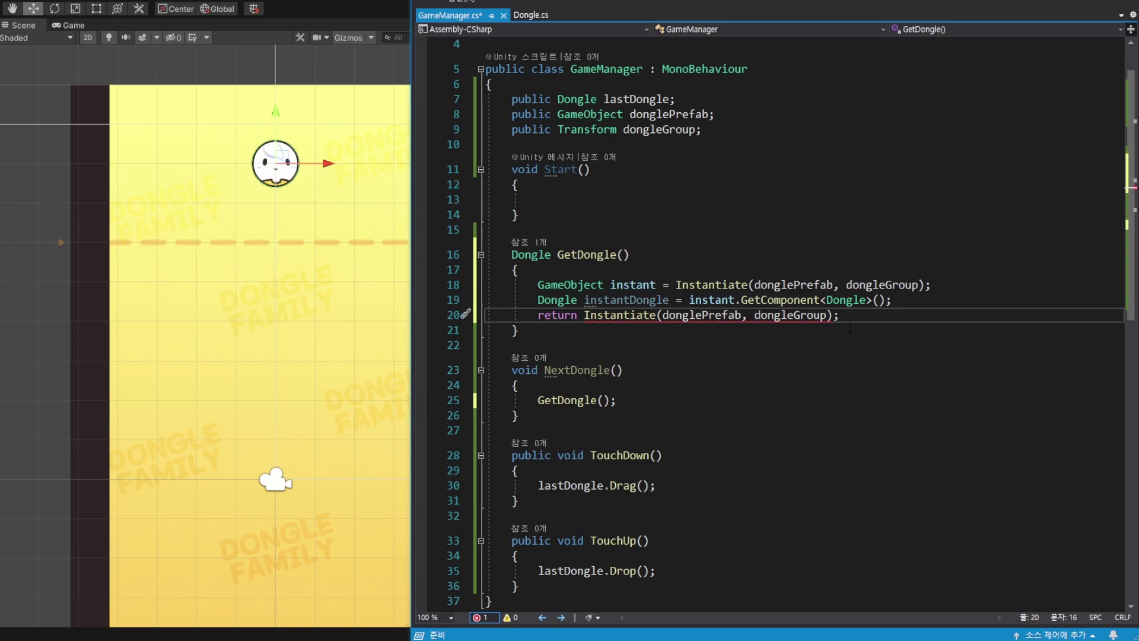
key("shift+End")
key("shift+Left")
type("instantDongle")
key("End")
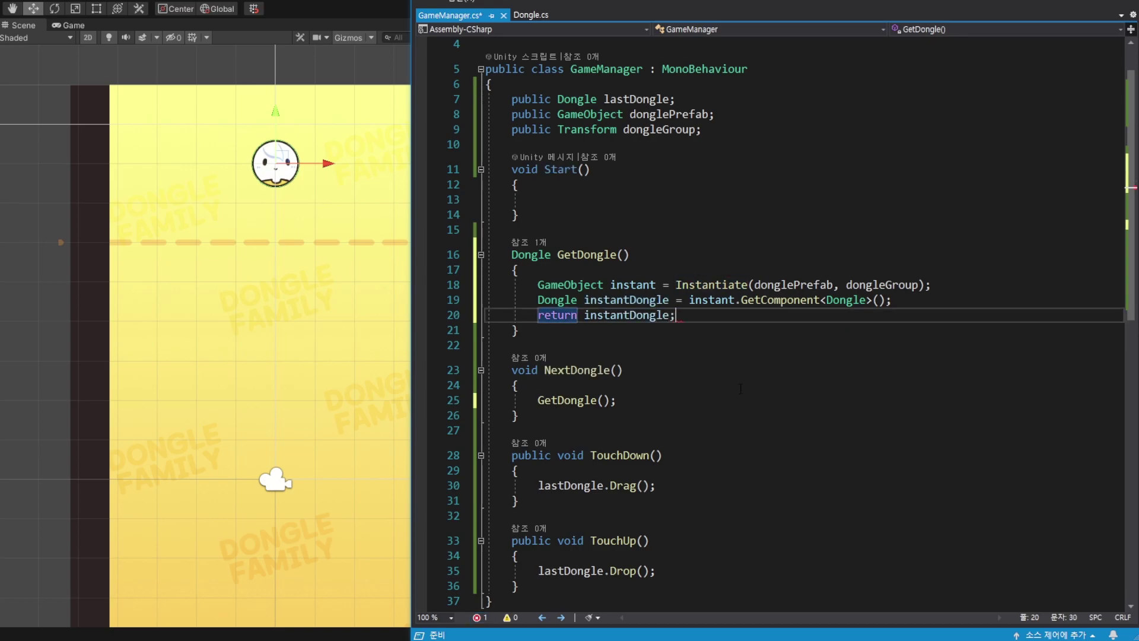
key("ctrl+s")
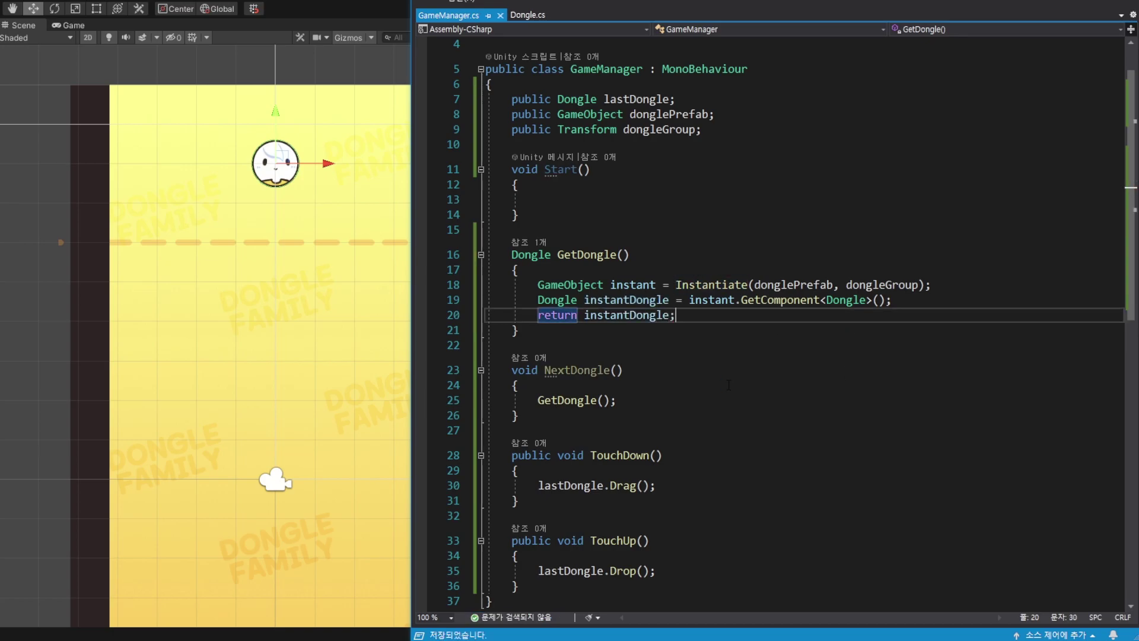
Assign GetDongle()'s result to 'Dongle newDongle' in NextDongle and save
left_click(538, 400)
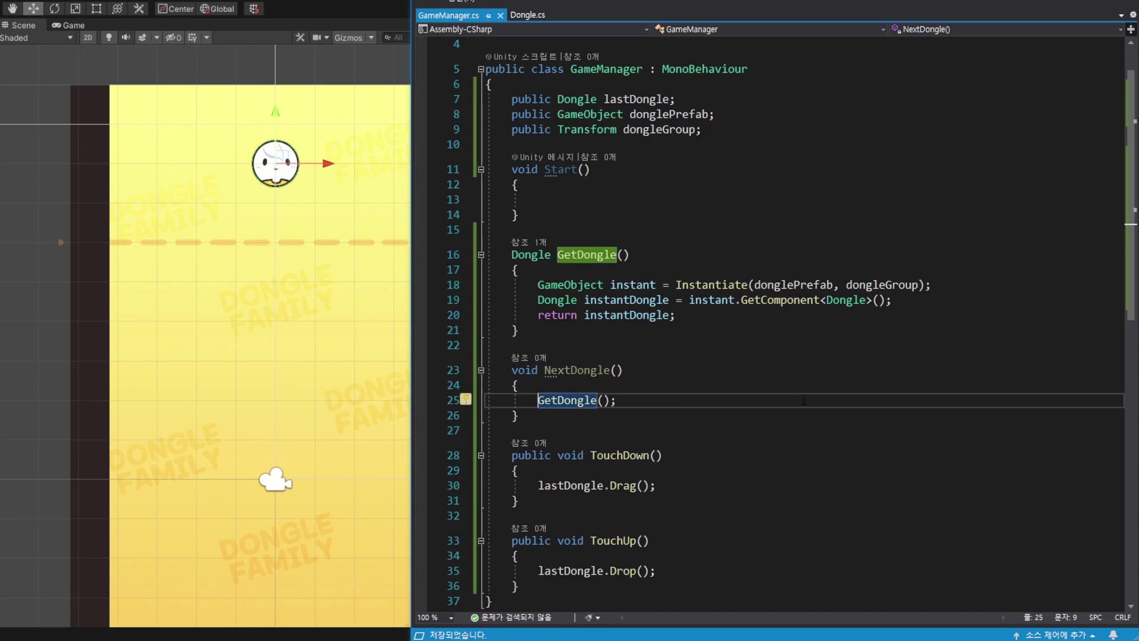
type("Dongle ")
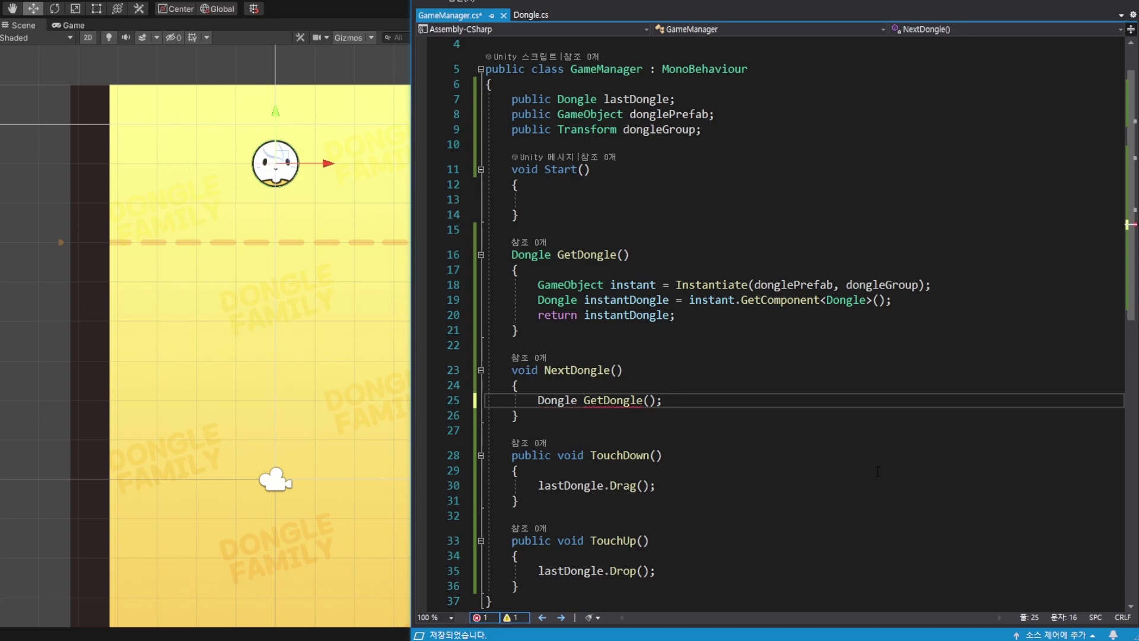
type("newDongle")
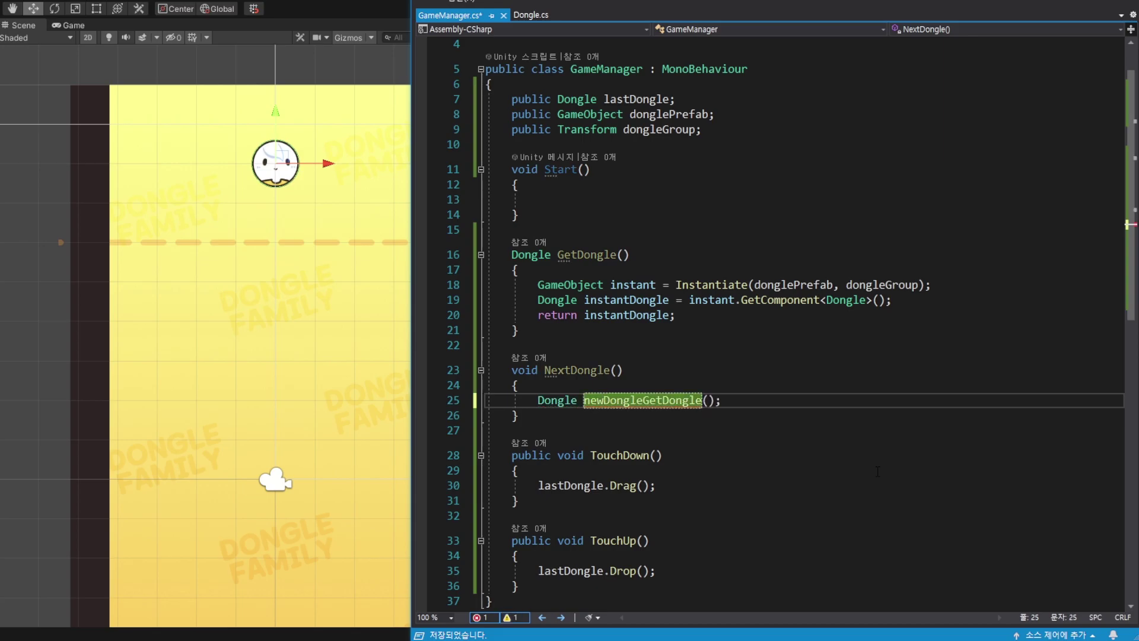
type(" =")
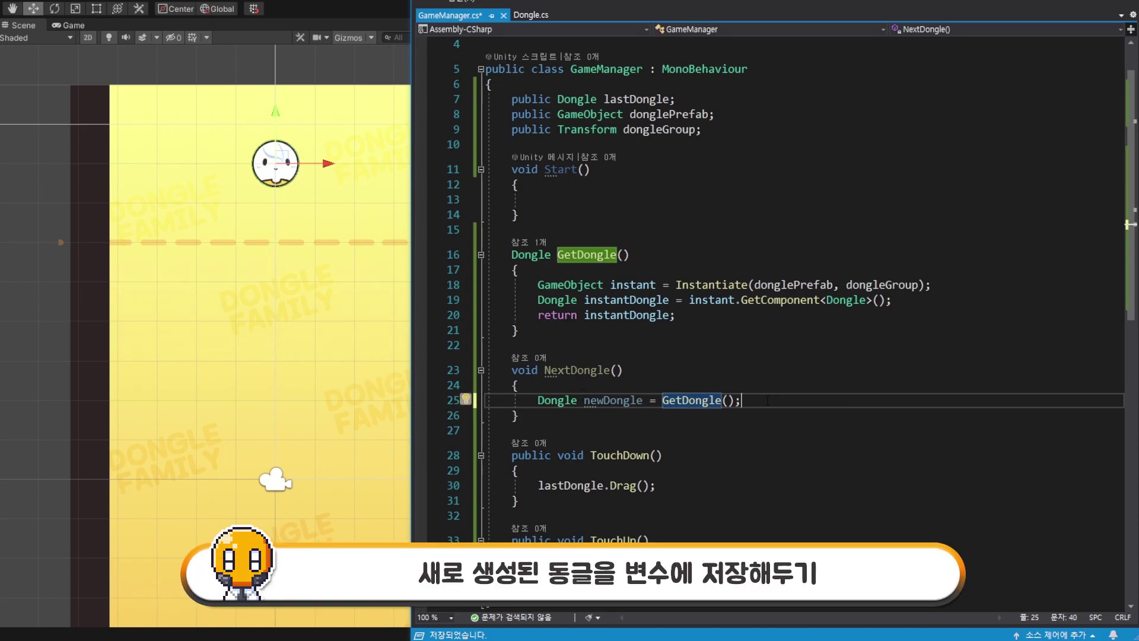
left_click(764, 410)
key("ctrl+s")
key("Return")
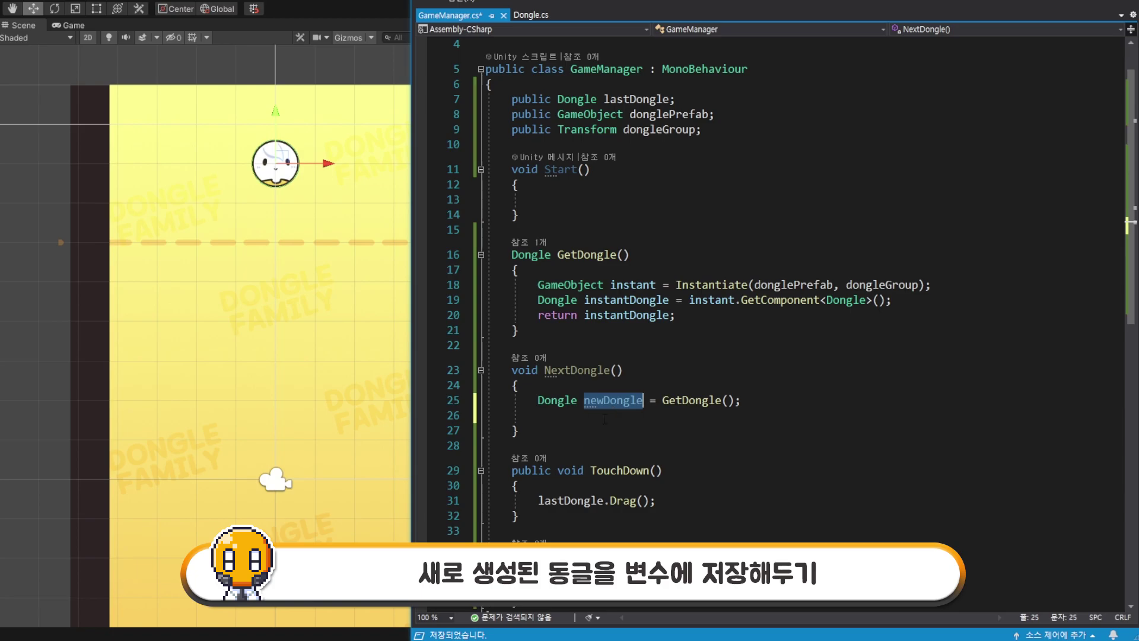
type("newDongle.")
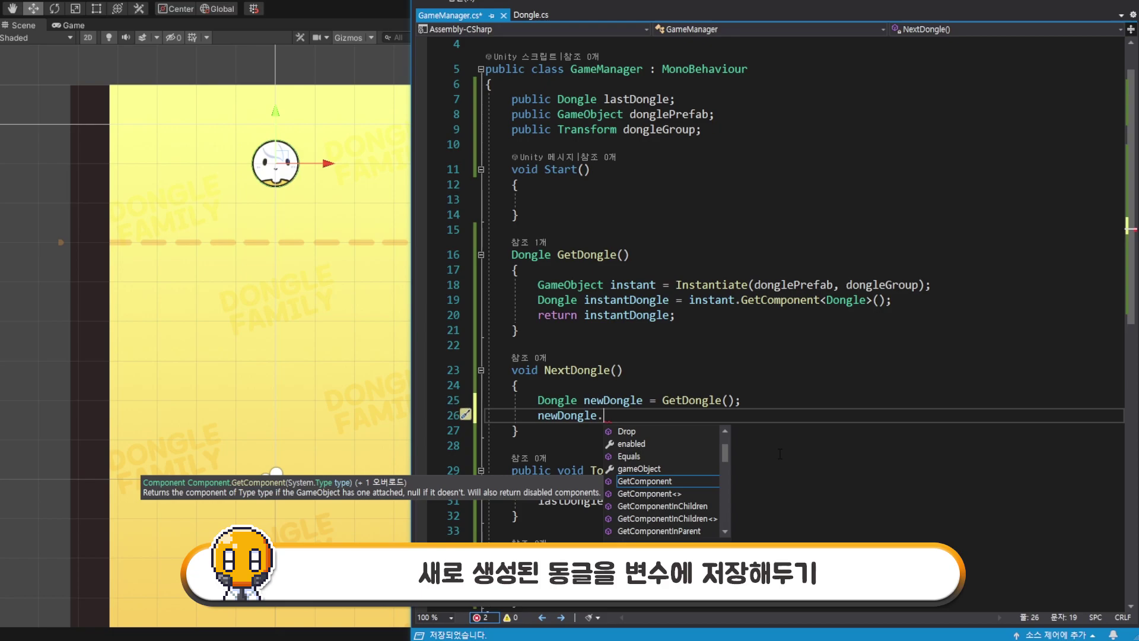
key("ctrl+x")
left_click(767, 398)
key("ctrl+s")
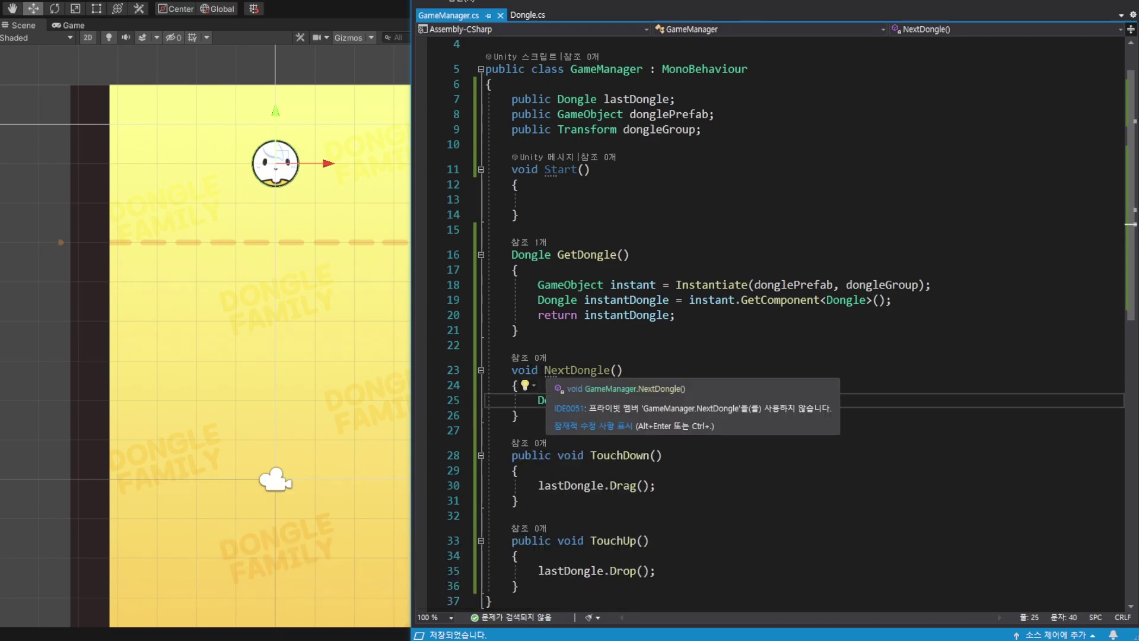
Call NextDongle(); from the Start method, save GameManager.cs, and return to Unity
double_click(574, 370)
key("shift+End")
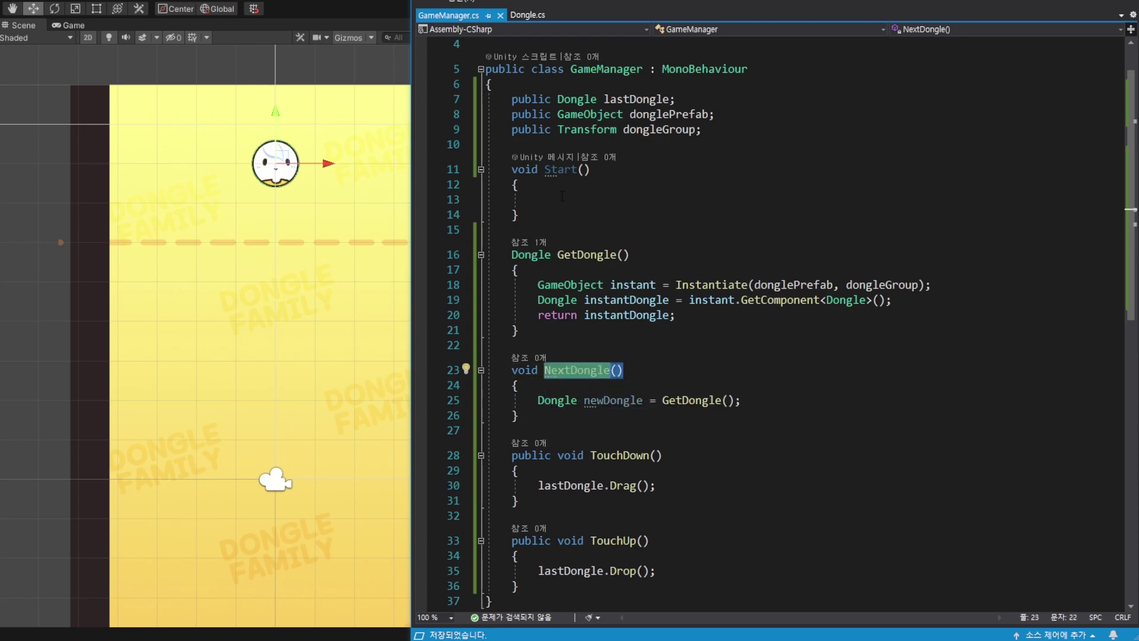
left_click(562, 196)
key("ctrl+v")
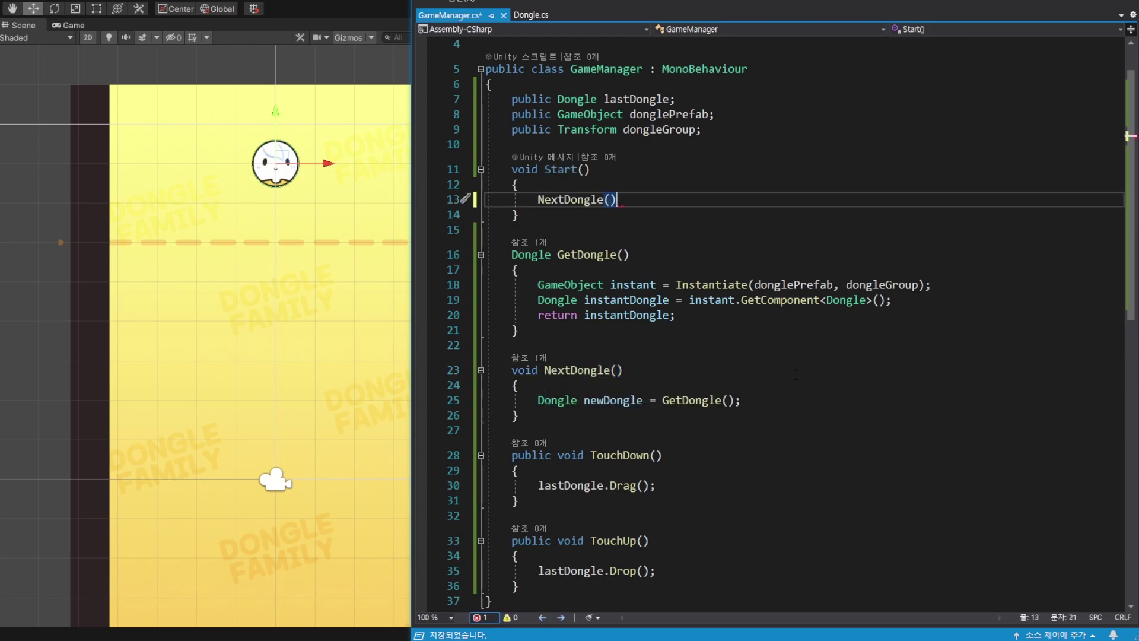
type(";")
key("ctrl+s")
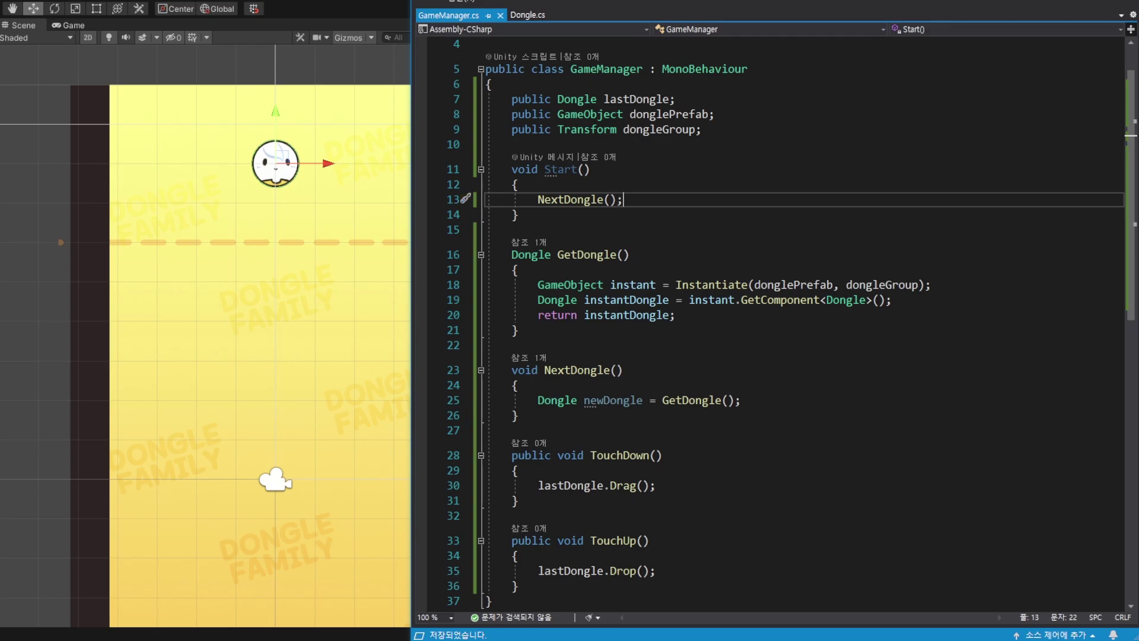
key("alt+Tab")
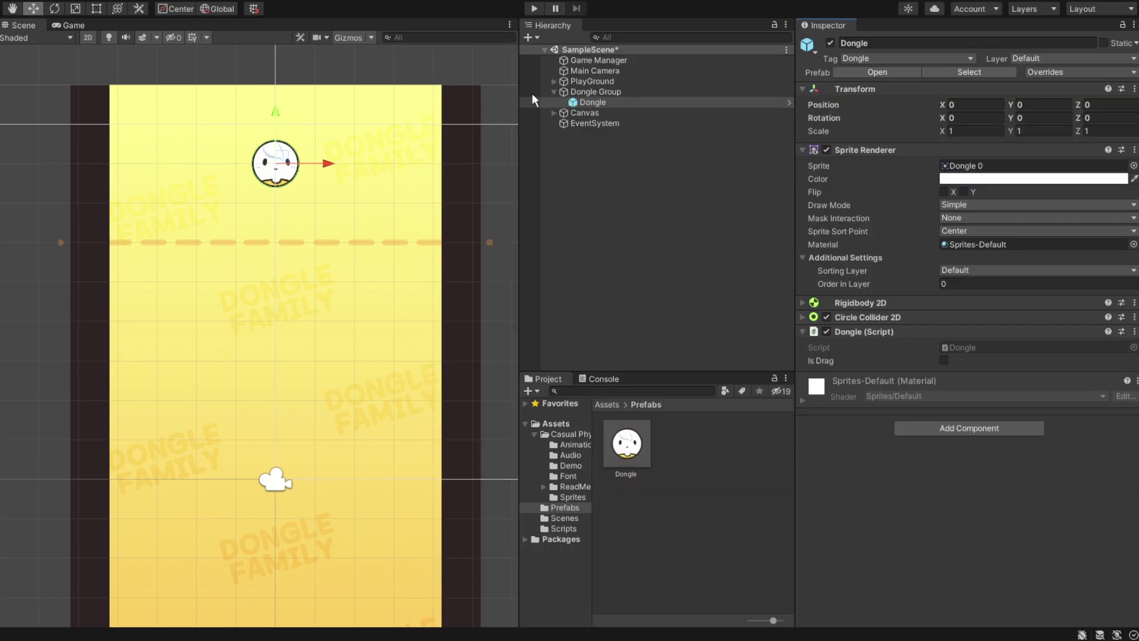
Delete the Dongle object from the scene, then save SampleScene and the project
left_click(584, 102)
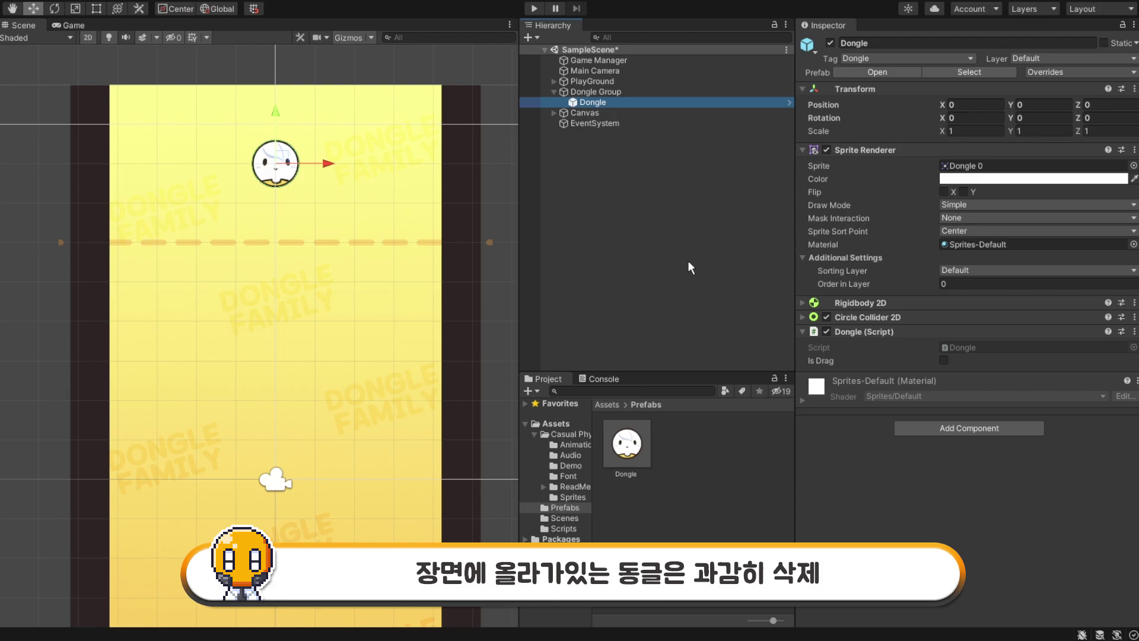
key("Delete")
left_click(9, 2)
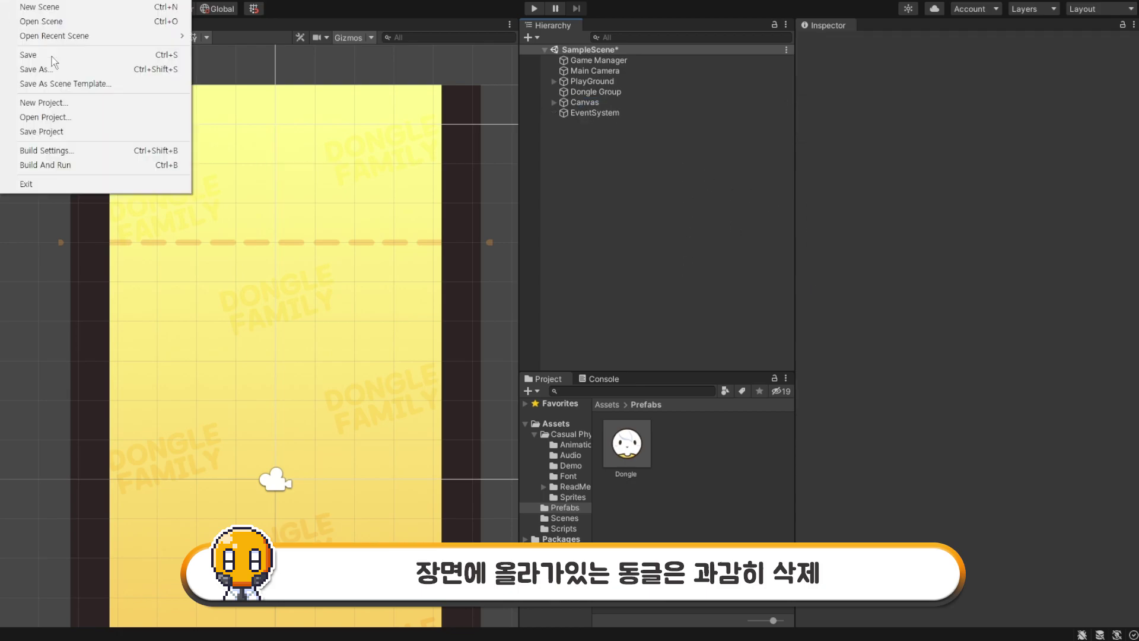
left_click(28, 55)
left_click(9, 2)
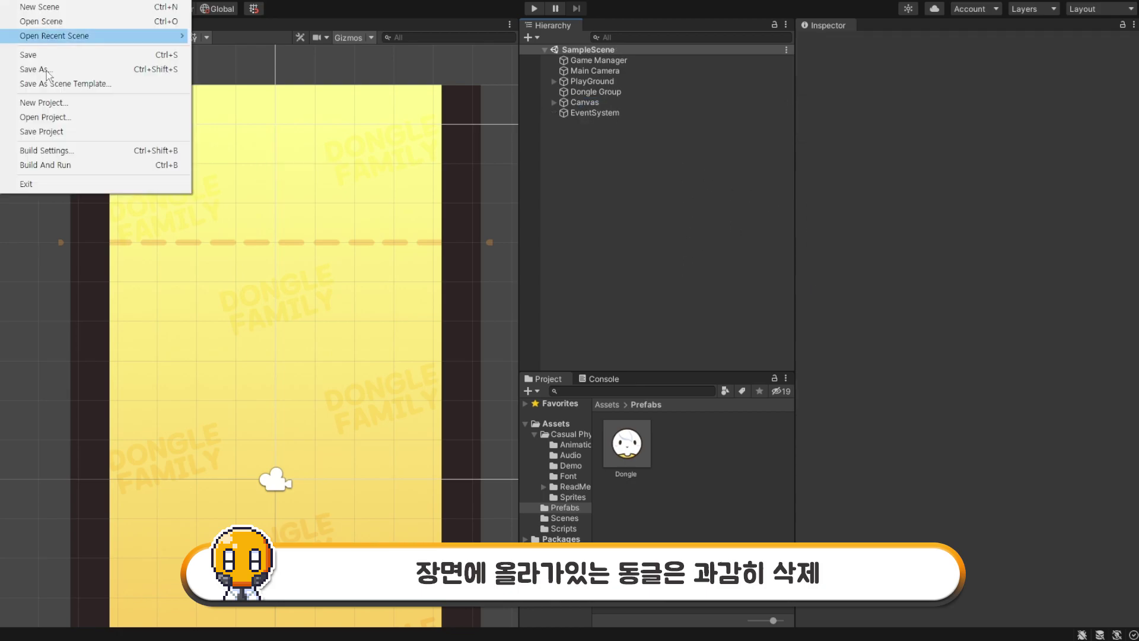
left_click(66, 130)
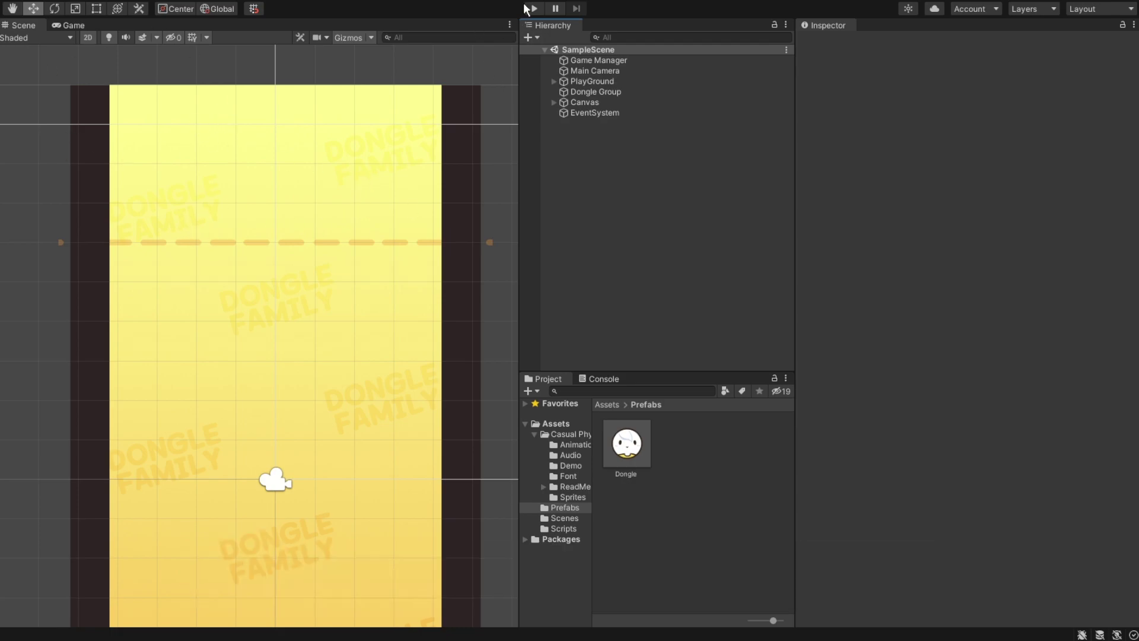
Play the game and inspect the spawned Dongle(Clone) under Dongle Group and its Y position
left_click(531, 8)
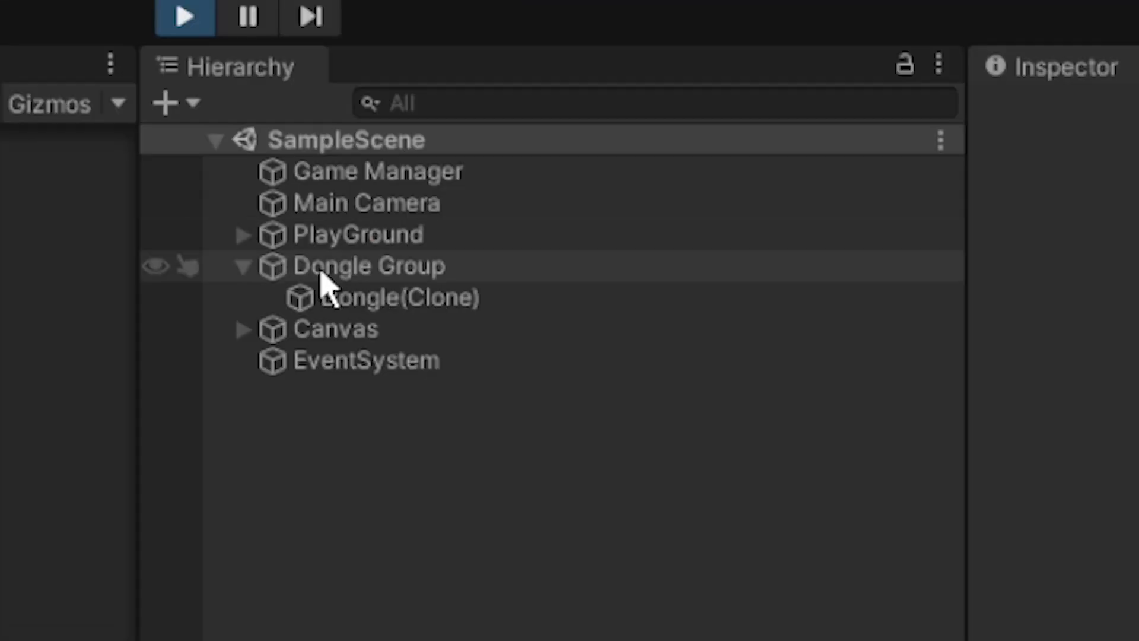
left_click(592, 94)
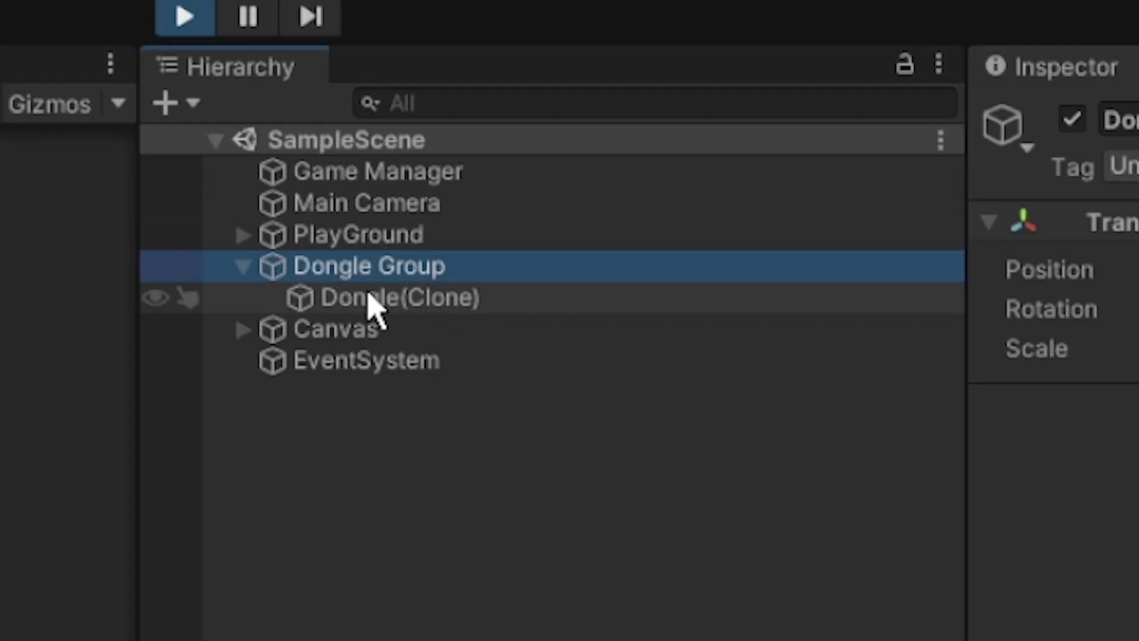
left_click(373, 303)
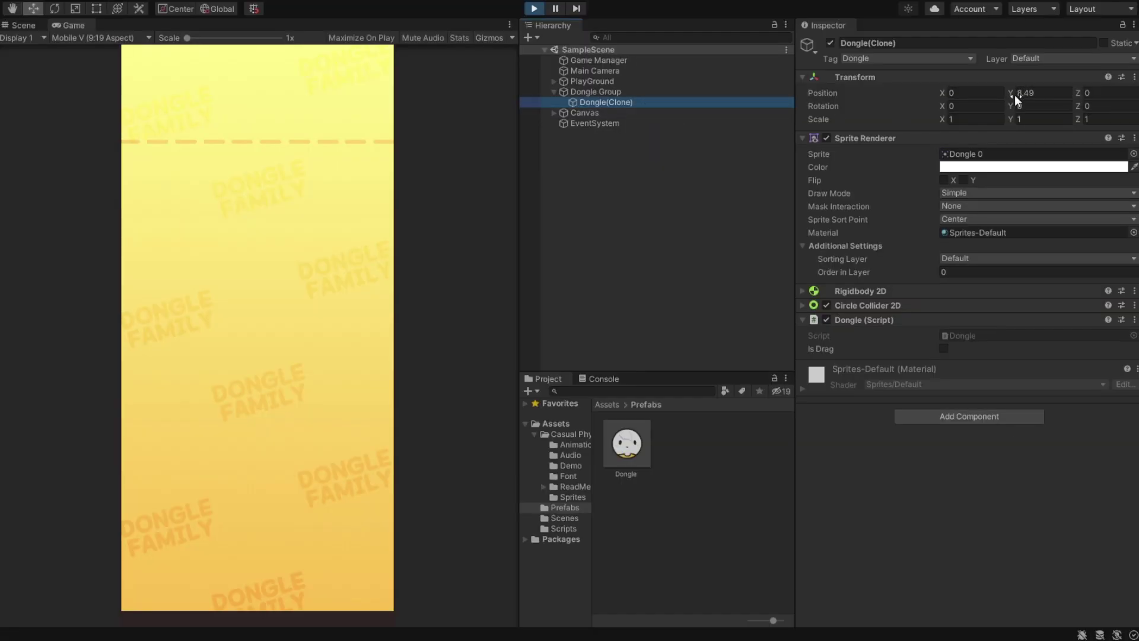
left_click(1027, 94)
left_click(23, 25)
scroll(258, 133, "down", 3)
scroll(276, 124, "down", 2)
mouse_move(276, 123)
middle_mouse_down()
mouse_move(251, 263)
mouse_move(319, 152)
middle_mouse_up()
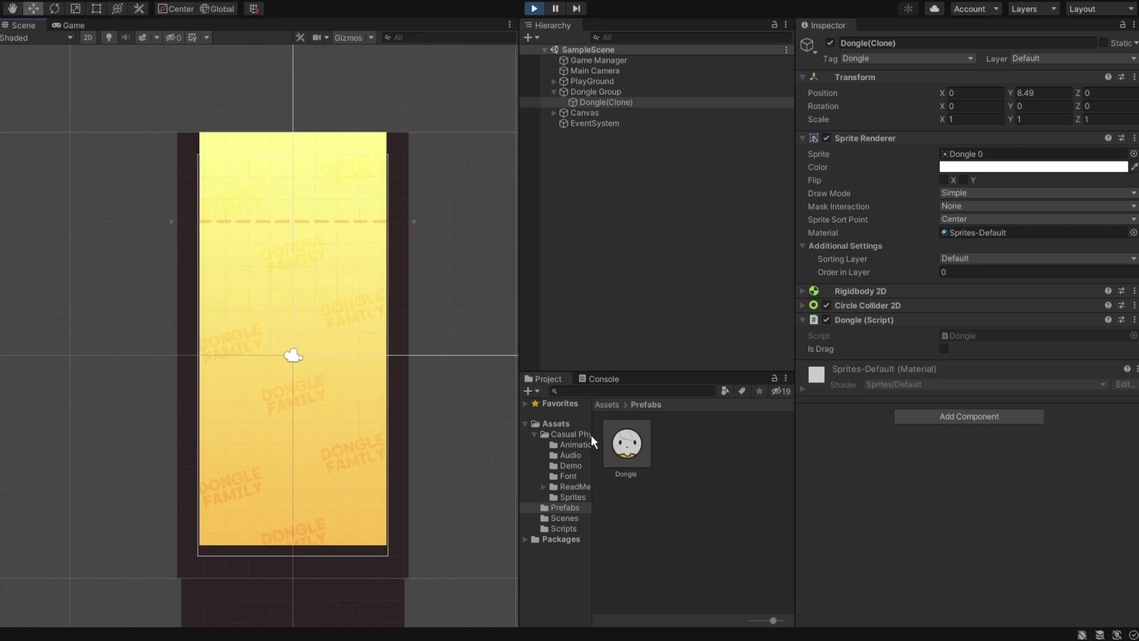
Stop Play mode with Ctrl+P, reframe the playfield, and select the Dongle prefab asset
left_click(625, 439)
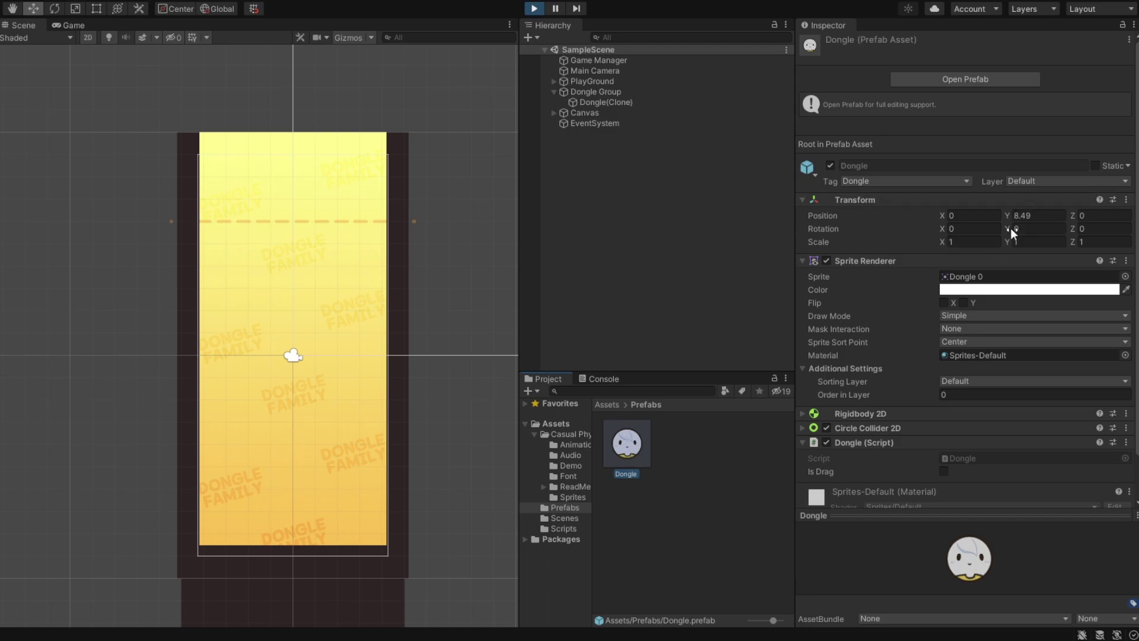
left_click(616, 92)
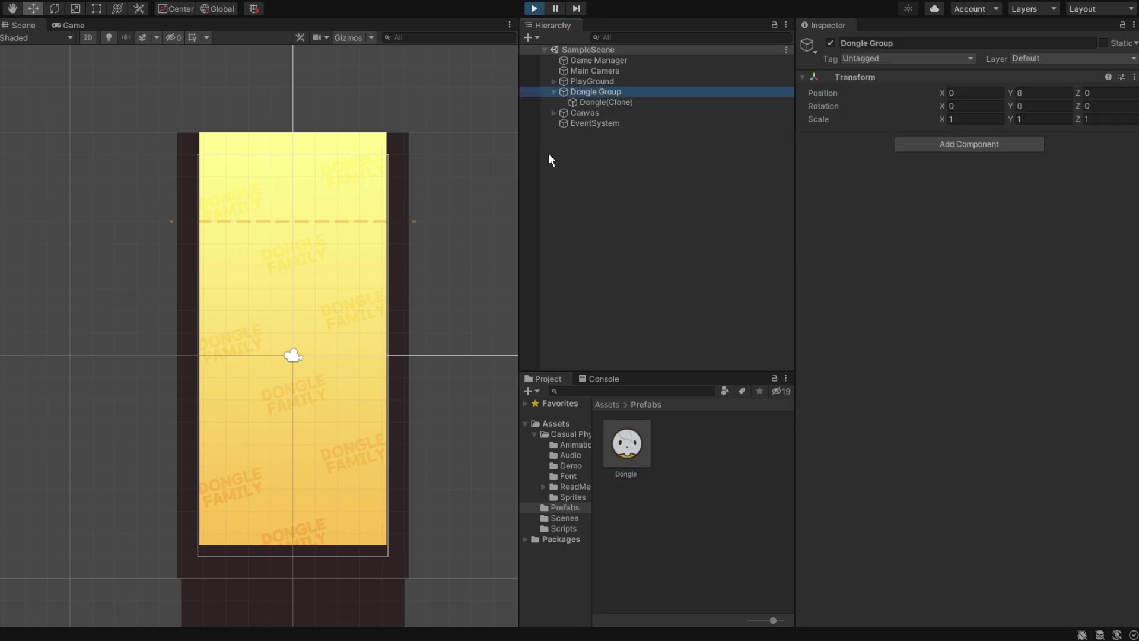
scroll(264, 175, "up", 3)
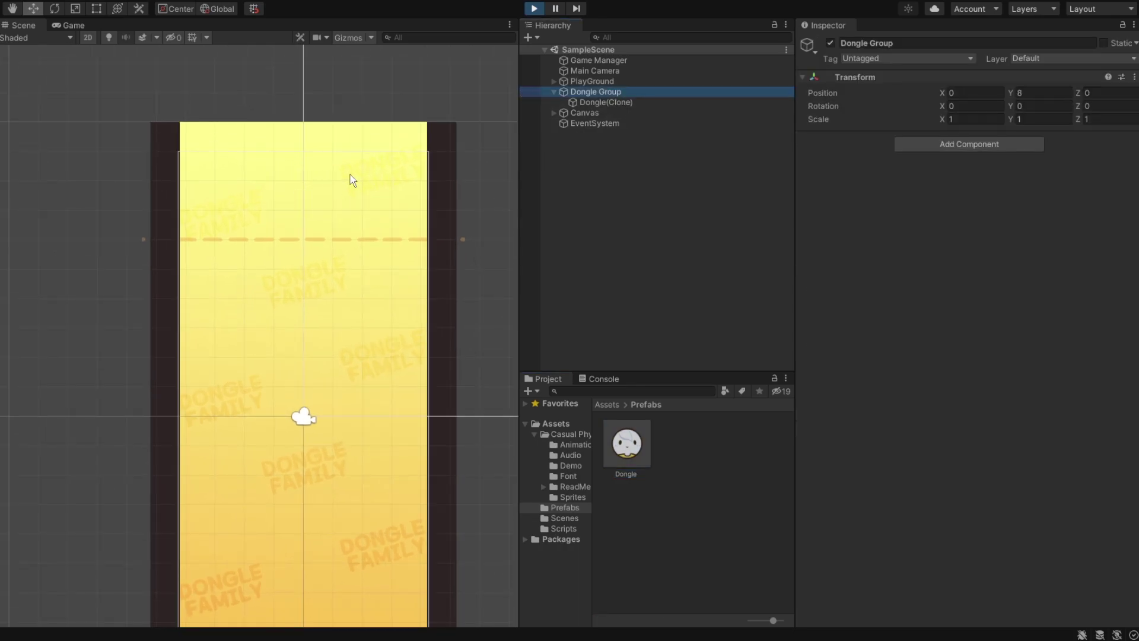
middle_click_drag(380, 66, 368, 393)
key("ctrl+p")
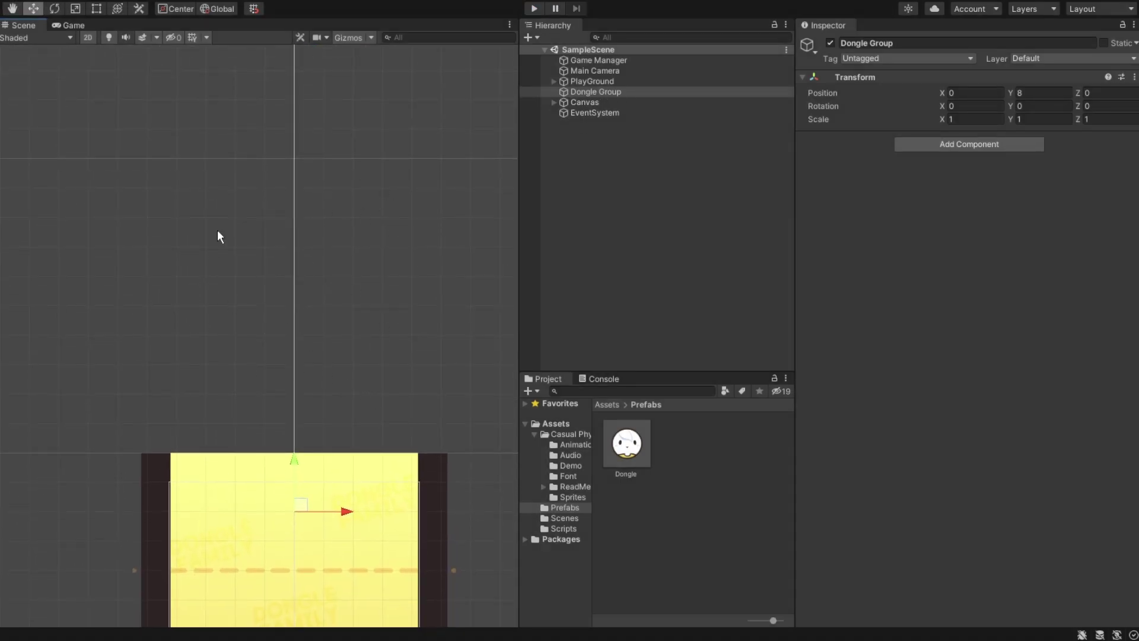
middle_click_drag(358, 299, 345, 47)
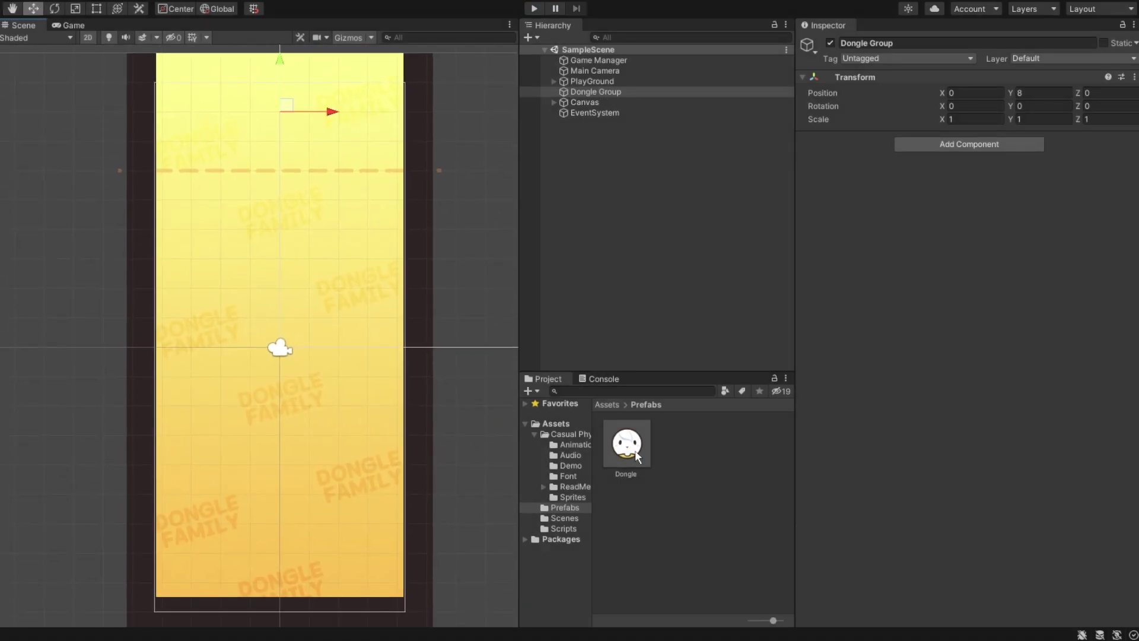
left_click(636, 456)
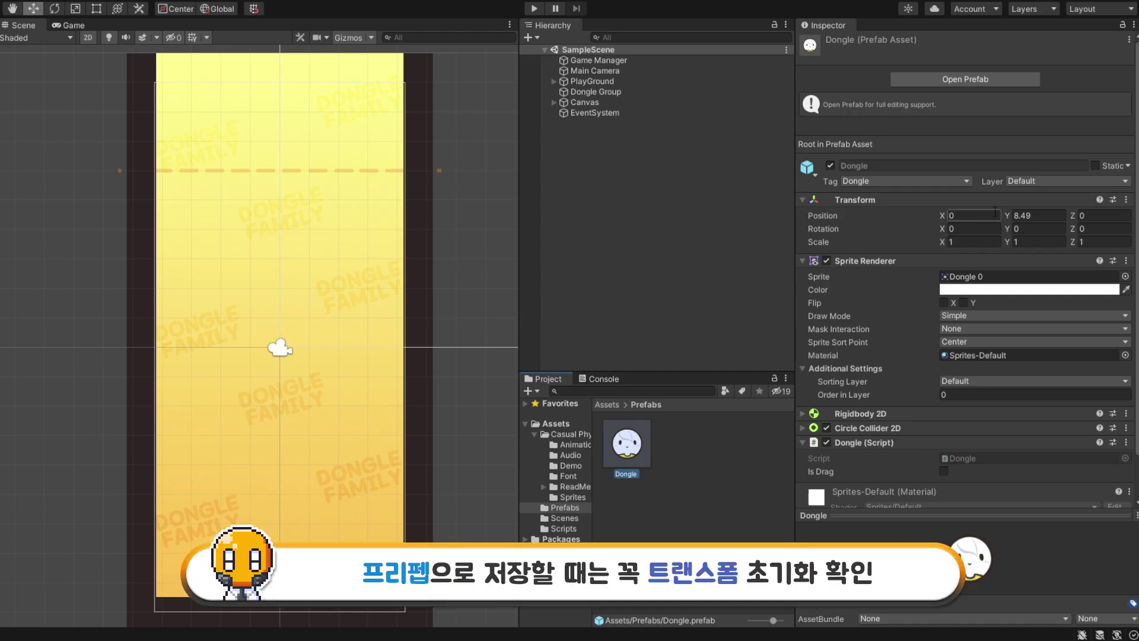
Set the Dongle prefab's Transform Position Y to 0
left_click(1033, 215)
type("0")
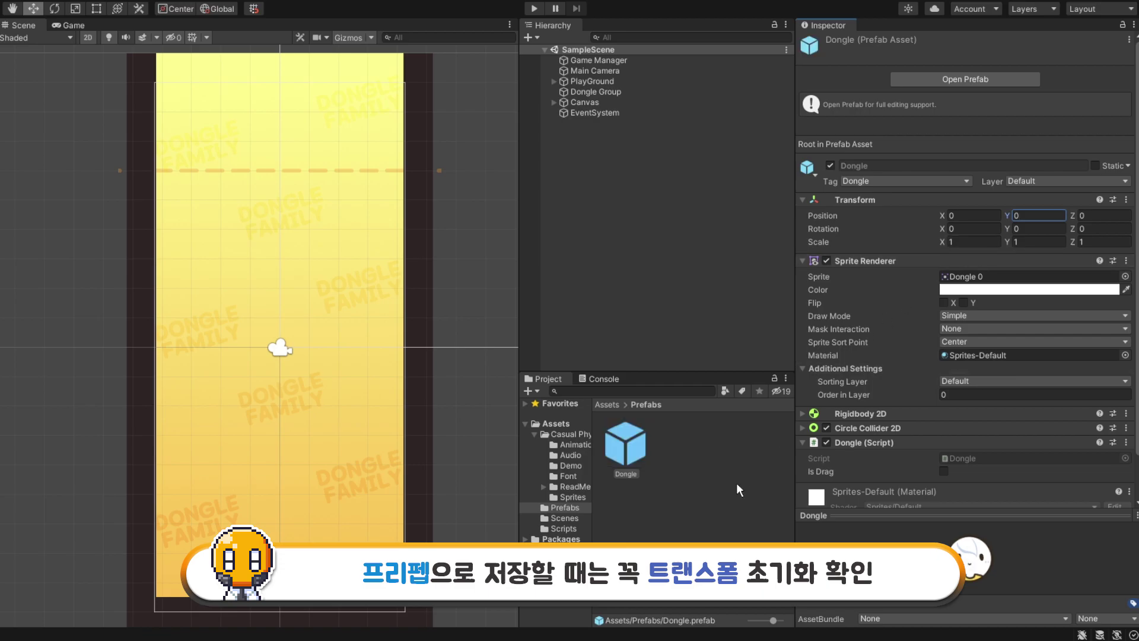
left_click(737, 445)
left_click(626, 445)
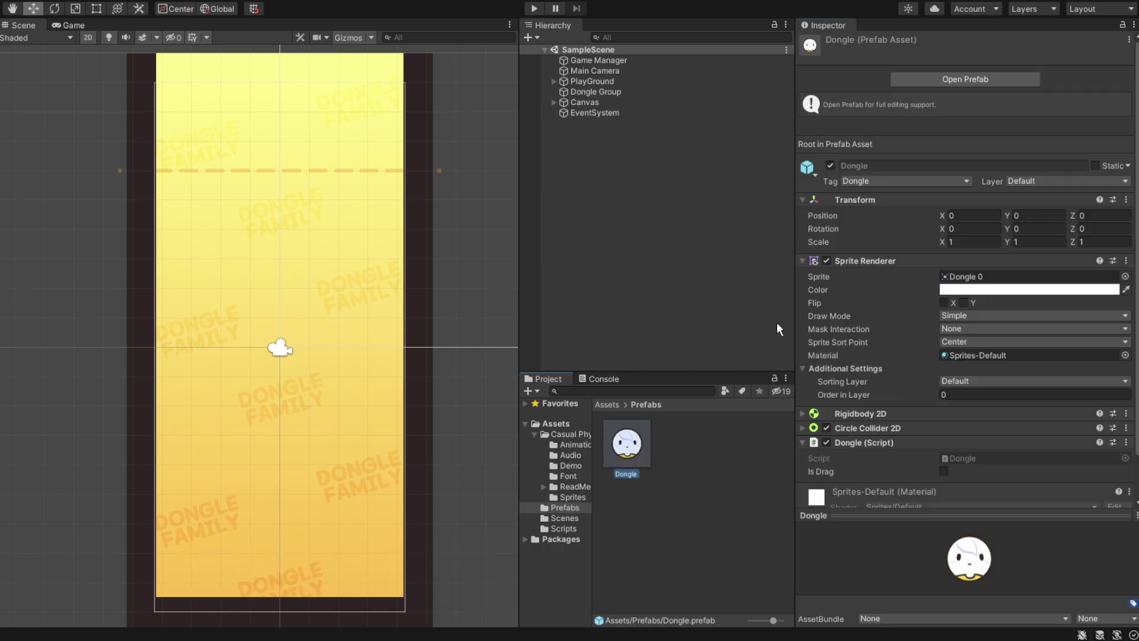
Play-test a dongle drop, review the Console errors and Game Manager's references, then stop and clear
left_click(533, 11)
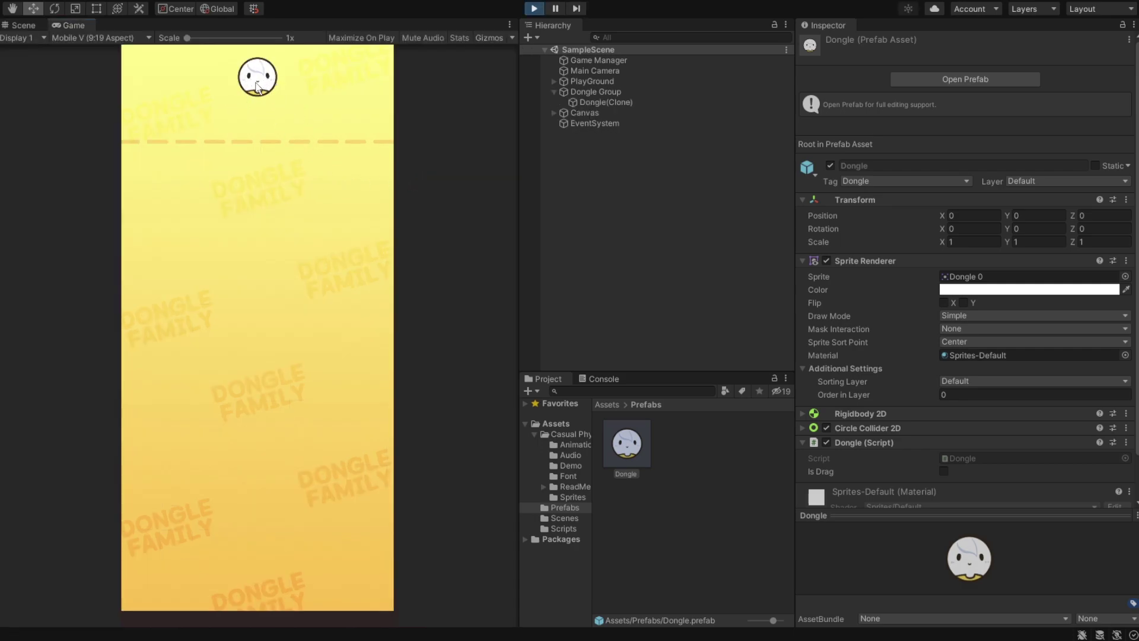
left_click(315, 93)
left_click(589, 381)
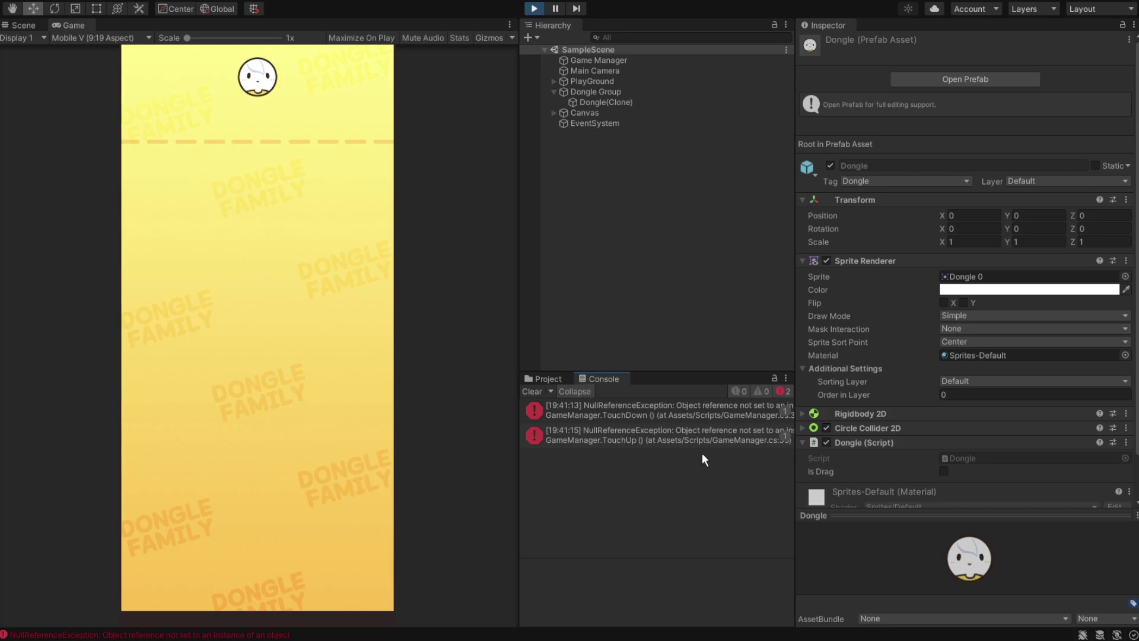
left_click(607, 62)
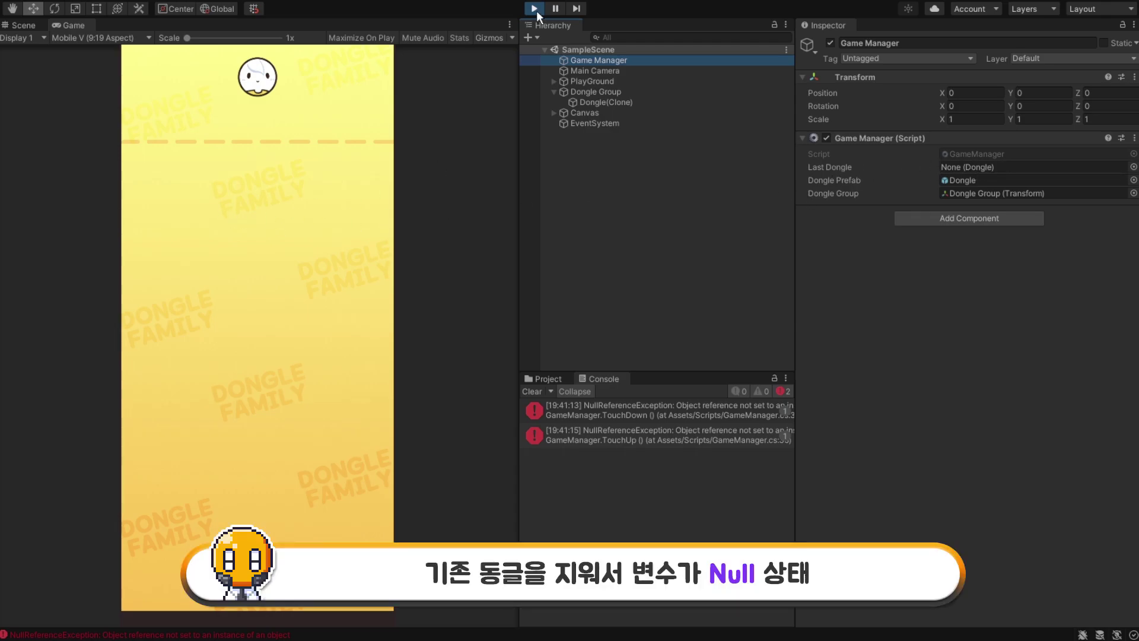
left_click(537, 10)
left_click(532, 391)
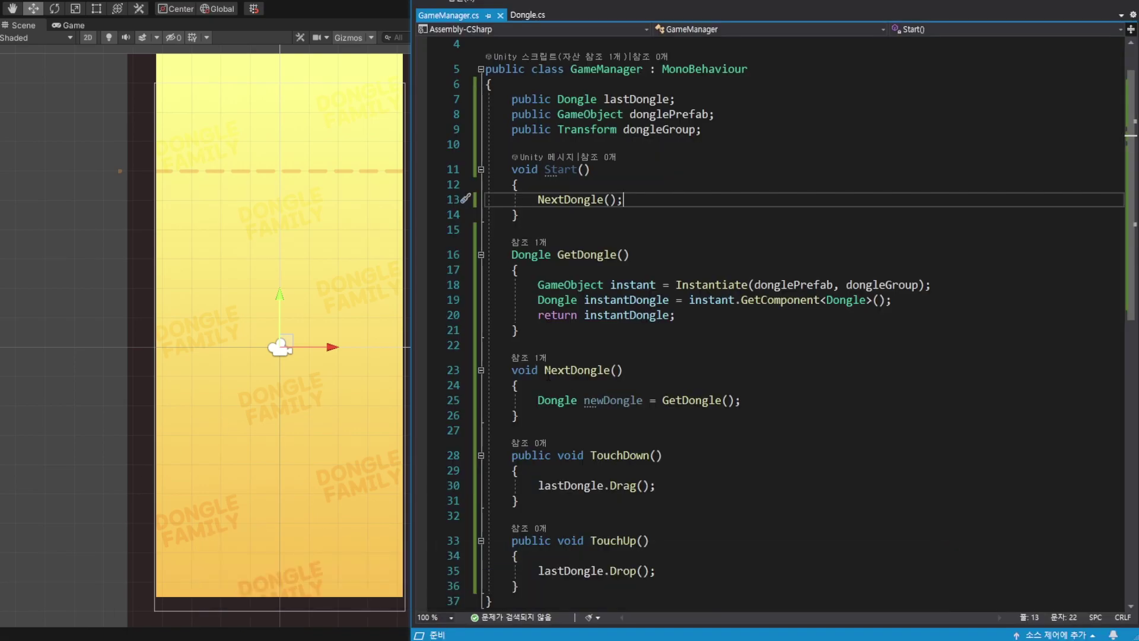
Add 'lastDongle = newDongle;' after the GetDongle call in NextDongle and save
left_click(618, 370)
left_click(749, 401)
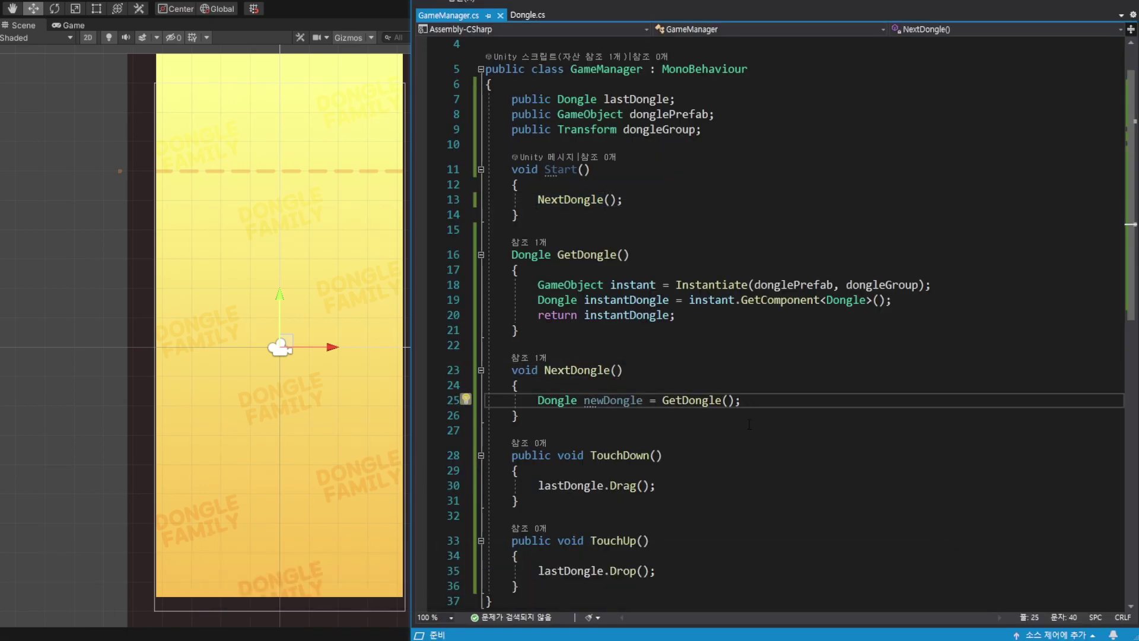
key("Return")
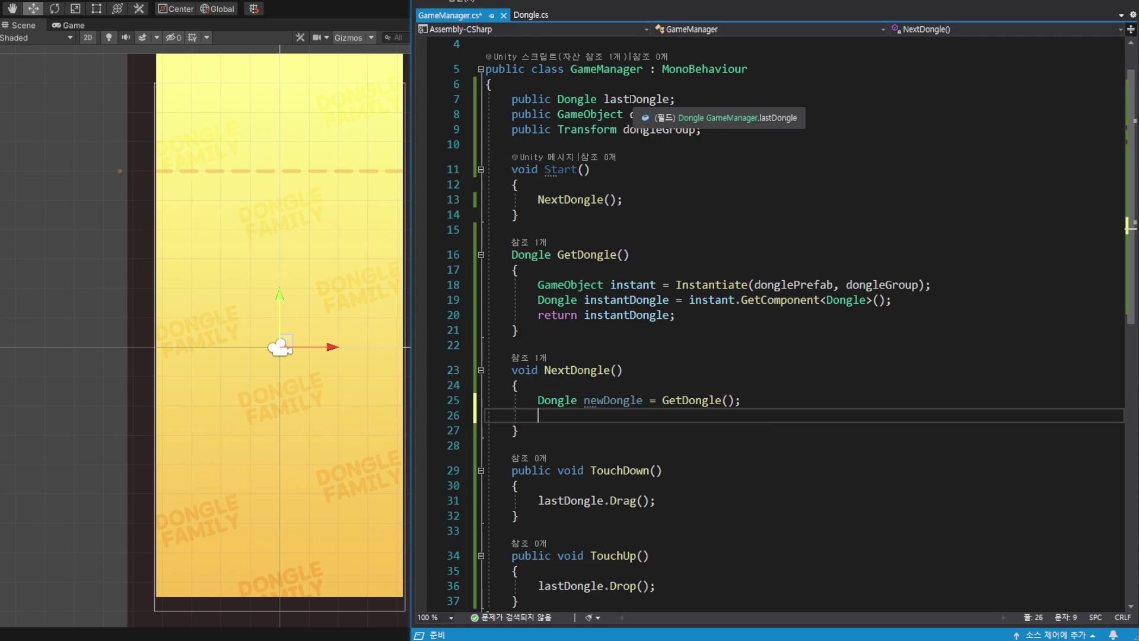
double_click(632, 99)
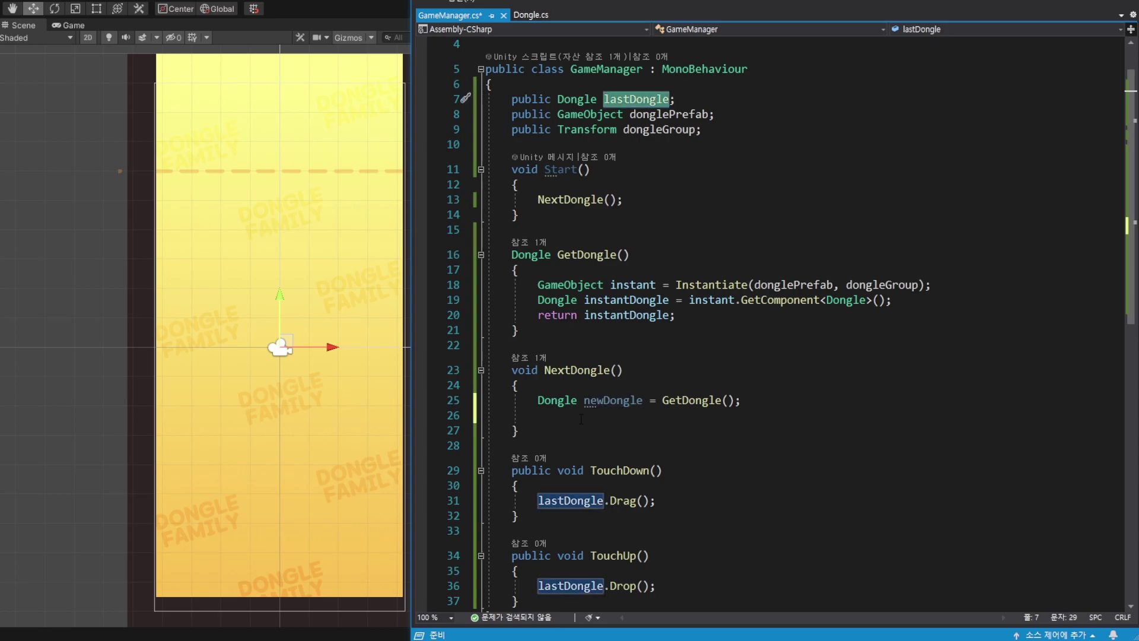
left_click(801, 417)
type("lastDongle = ")
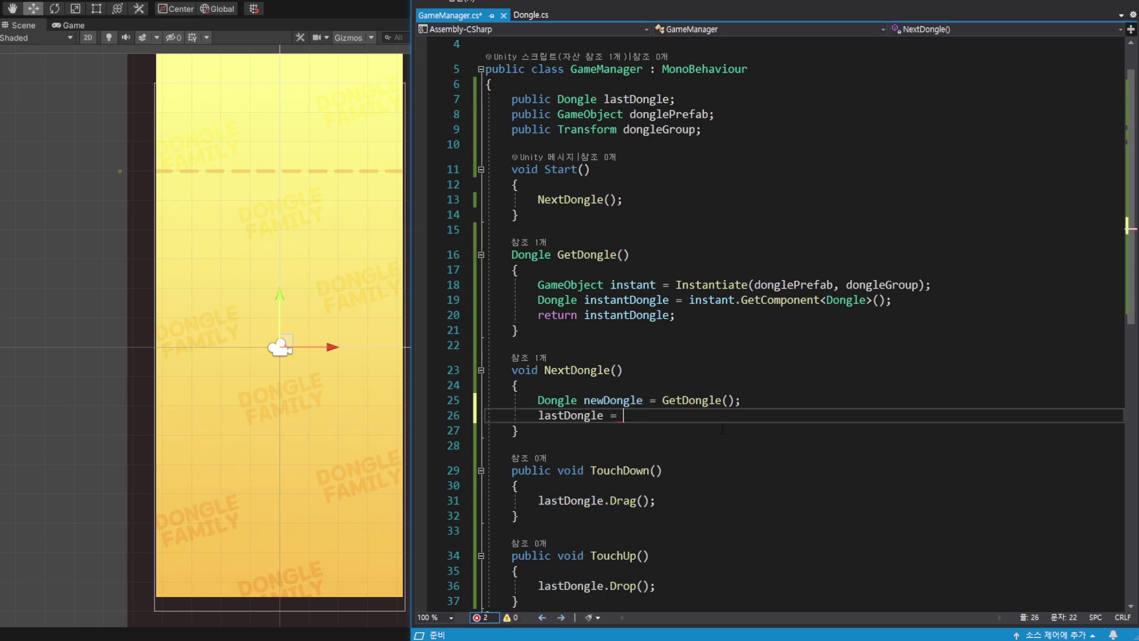
type("newDongle")
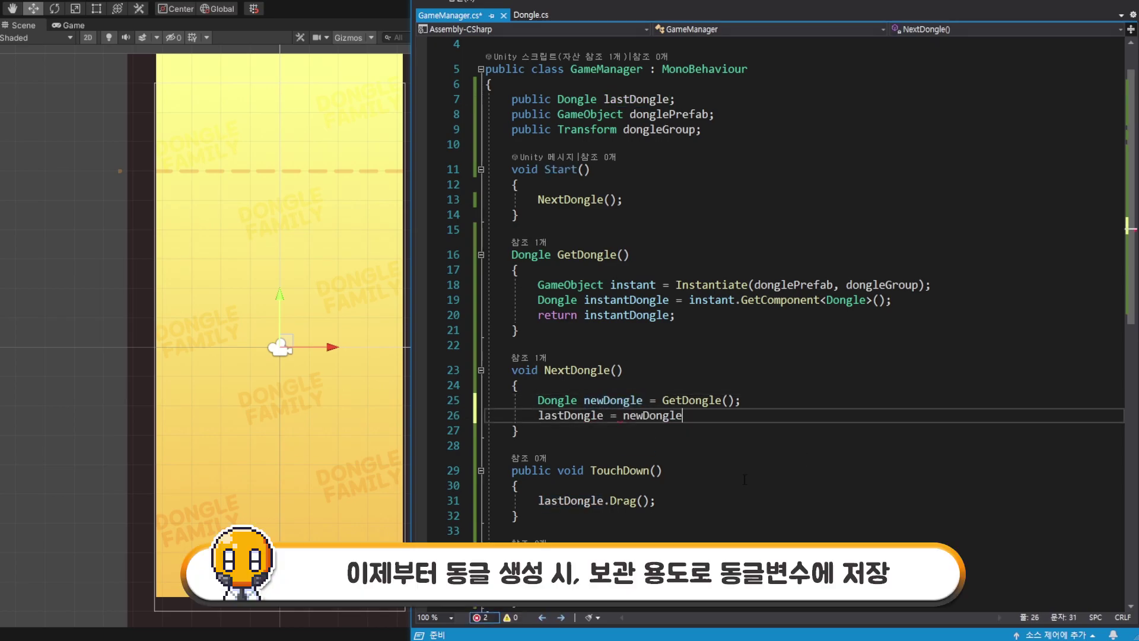
type(";")
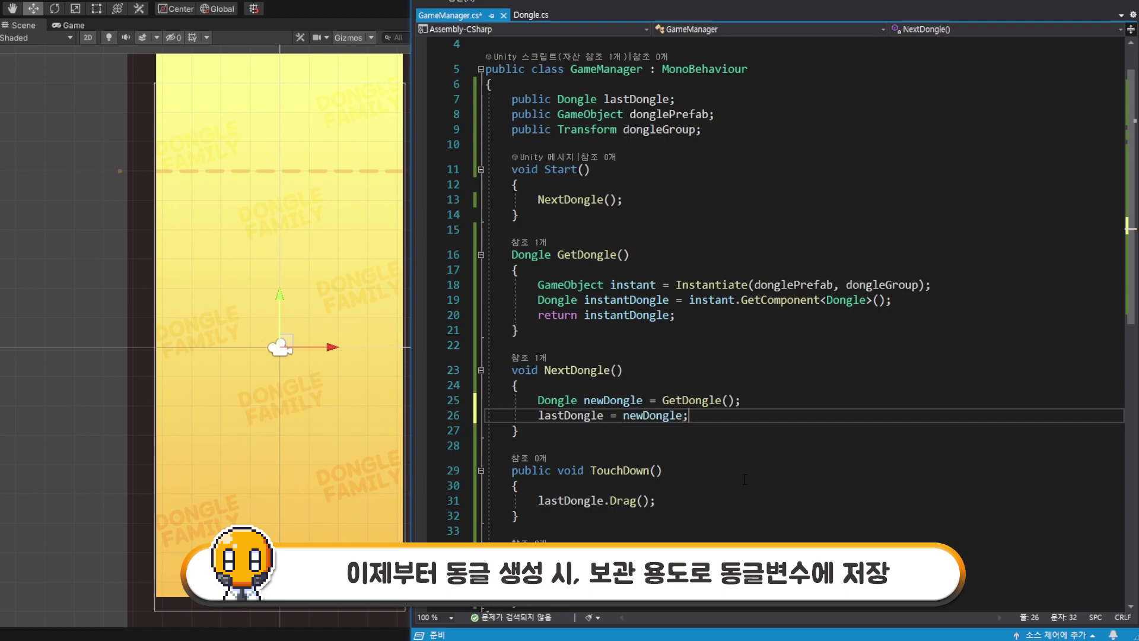
key("ctrl+s")
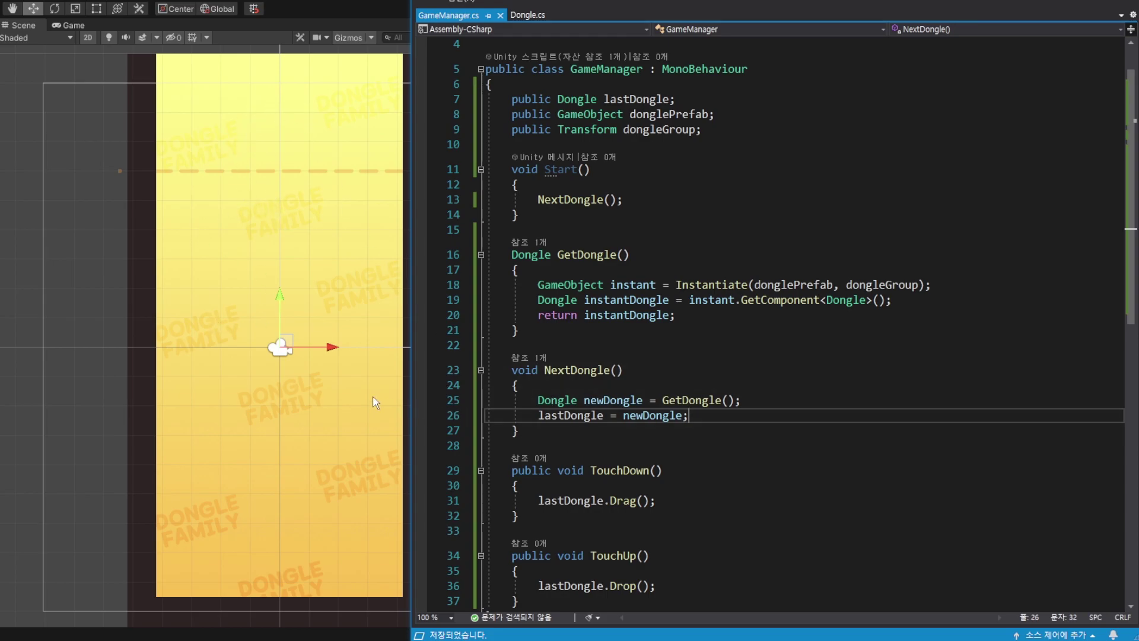
Highlight lastDongle's uses and open blank lines at the top of TouchDown's body
scroll(617, 395, "down", 2)
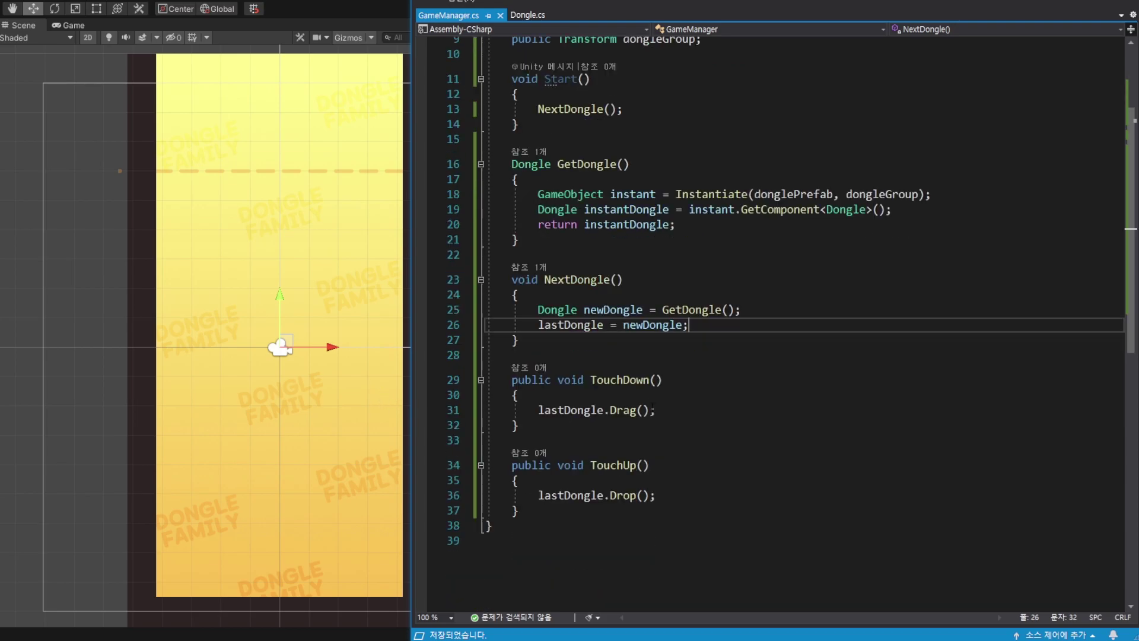
left_click_drag(591, 379, 662, 379)
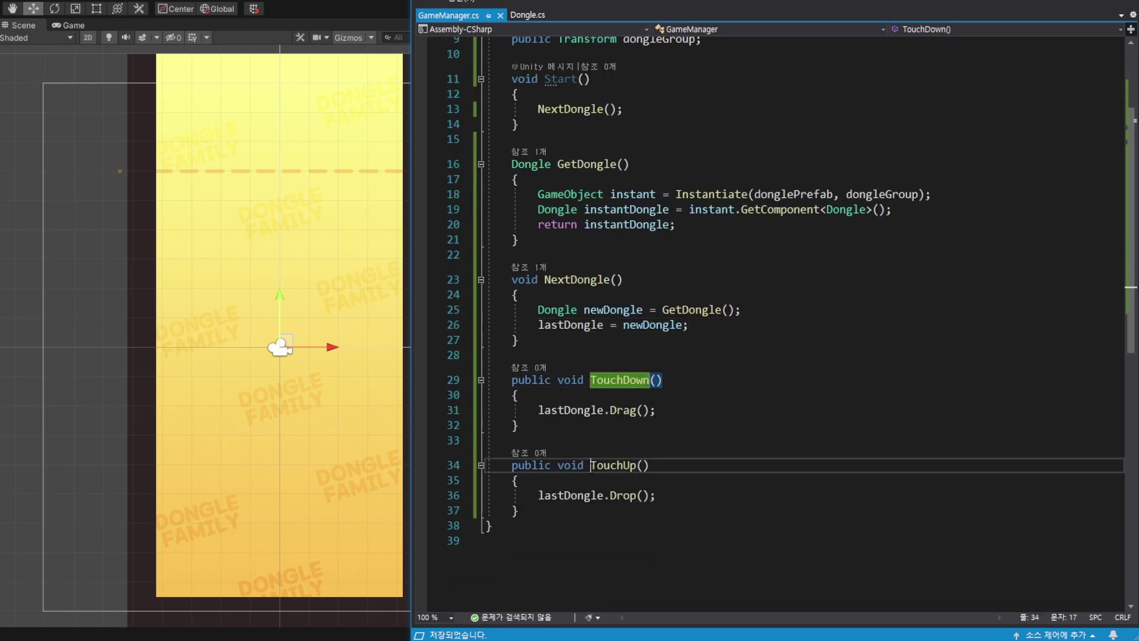
double_click(559, 411)
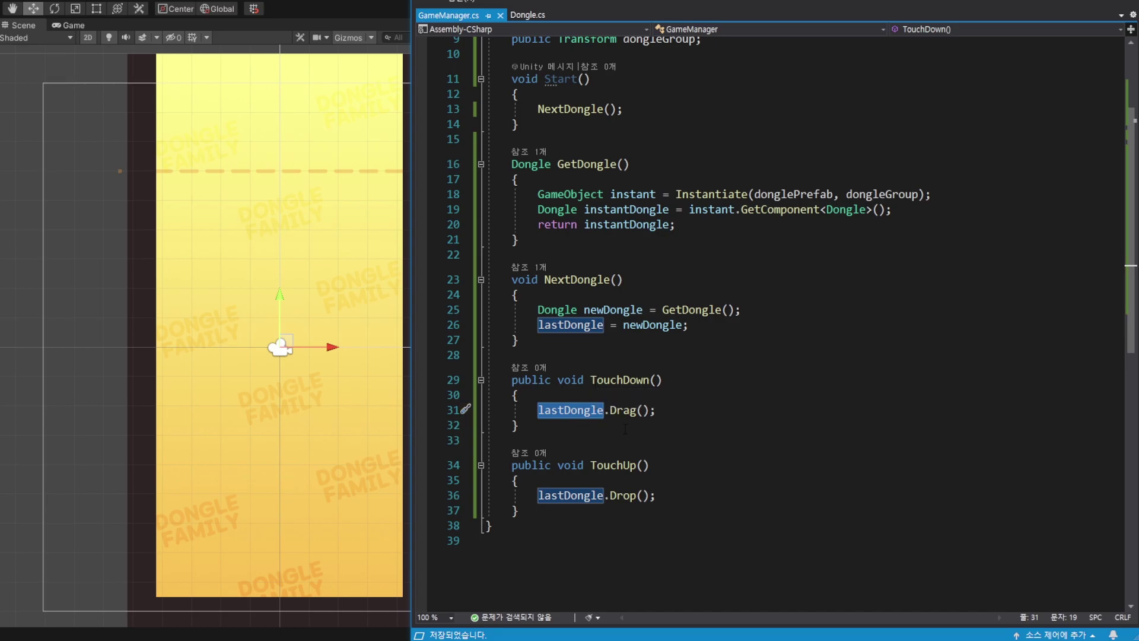
left_click(631, 396)
key("Return")
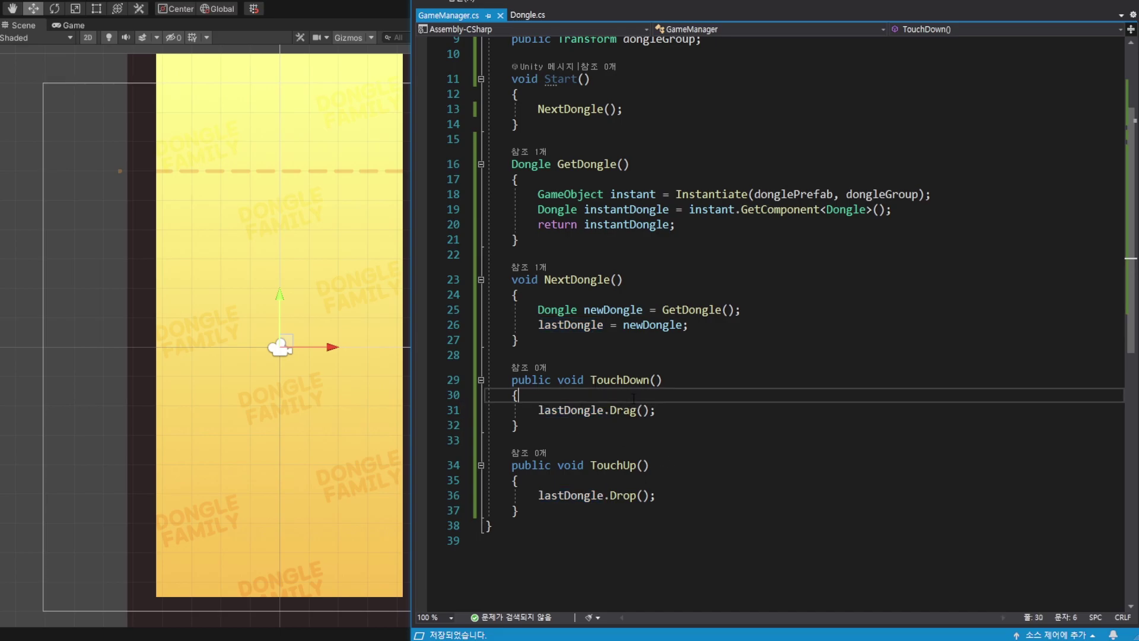
key("Return")
scroll(730, 452, "down", 1)
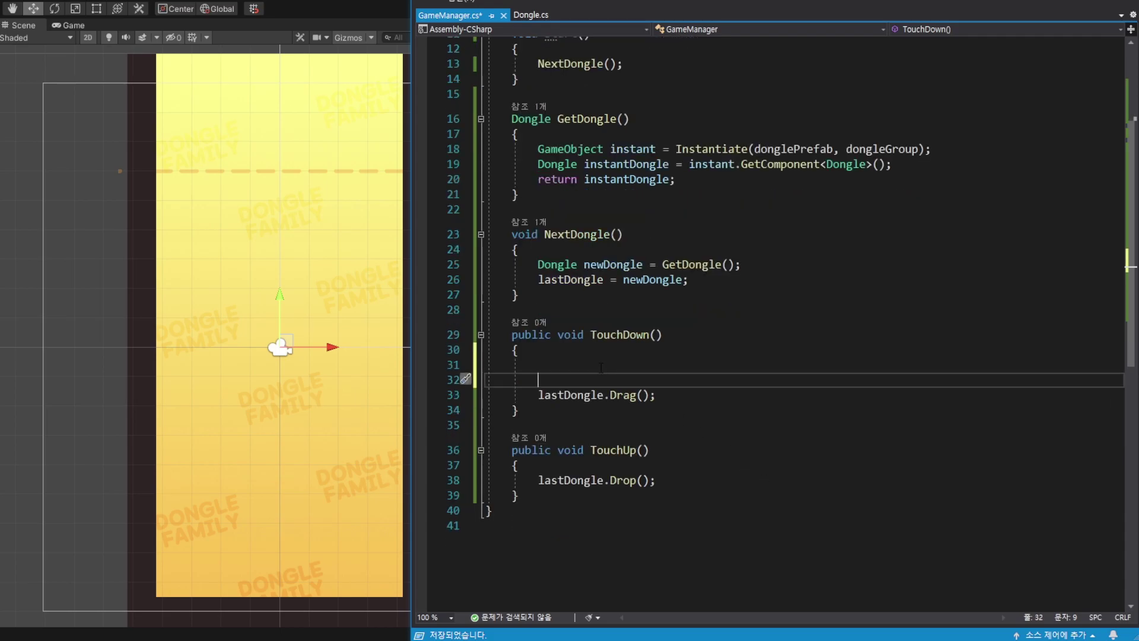
key("Up")
Write 'if (lastDongle == null) return;' above lastDongle.Drag() and select the guard
type("if(")
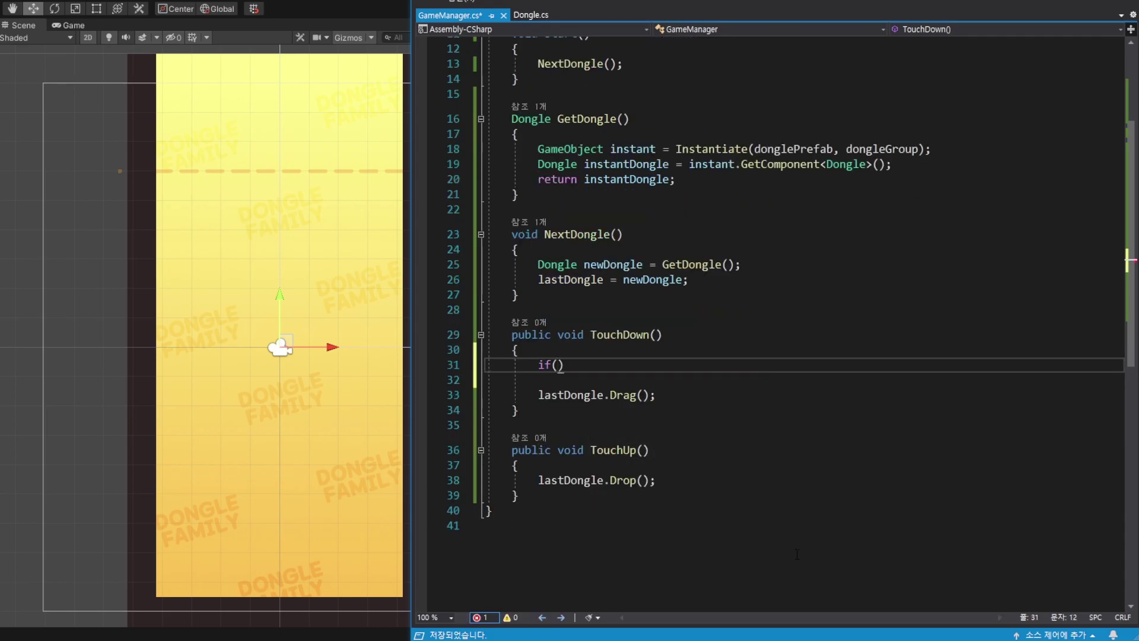
double_click(569, 393)
key("ctrl+c")
left_click(560, 365)
key("ctrl+v")
type("== ")
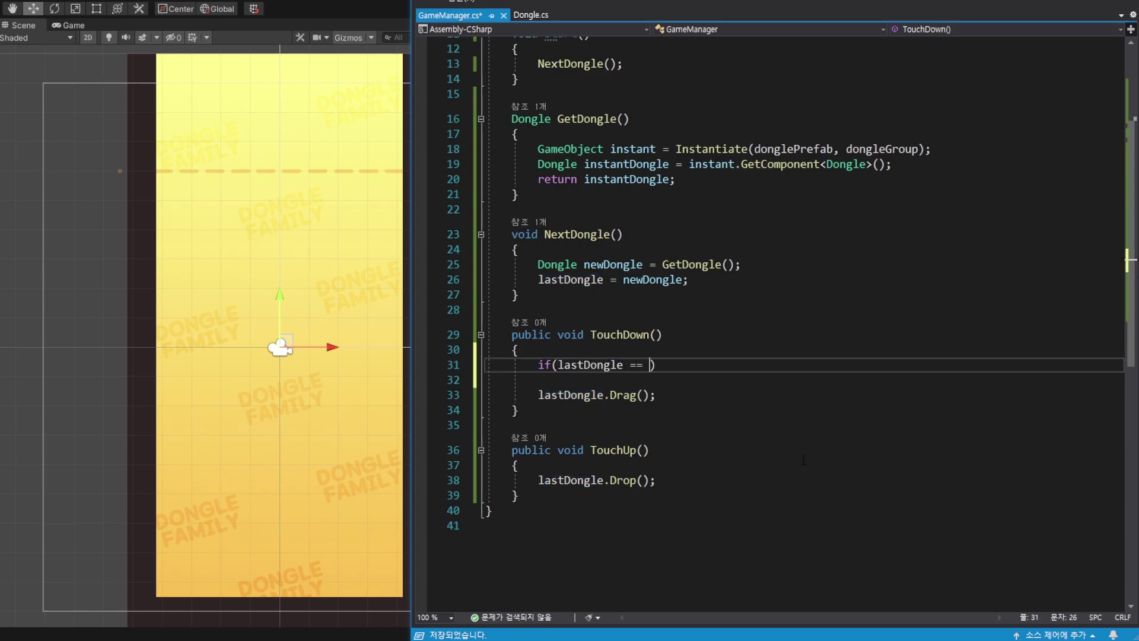
type("null")
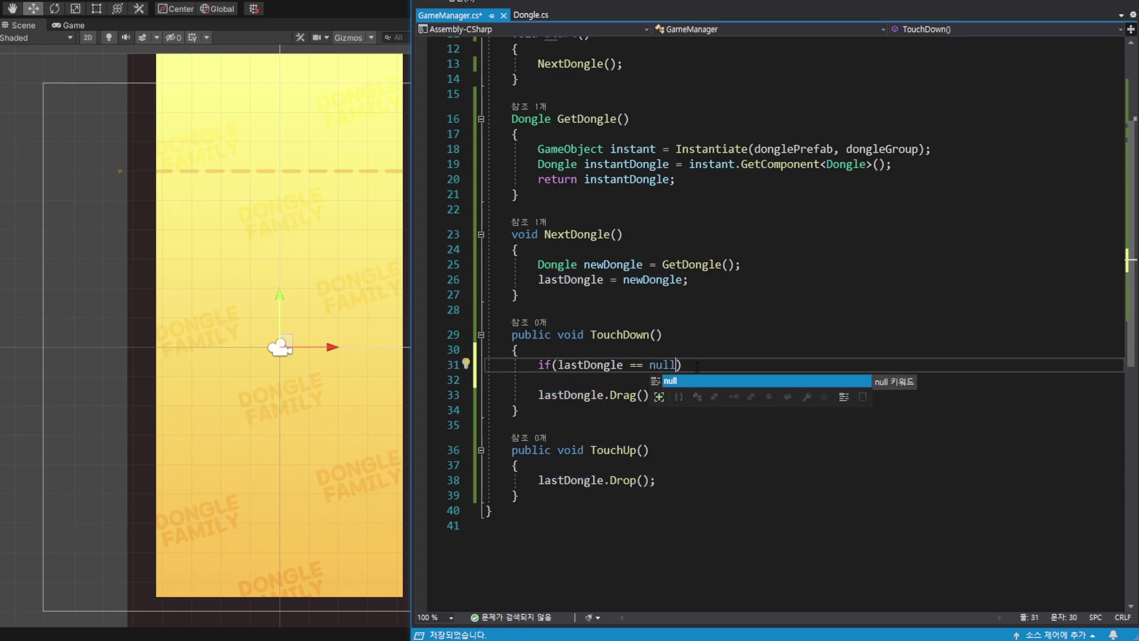
left_click(697, 366)
key("Return")
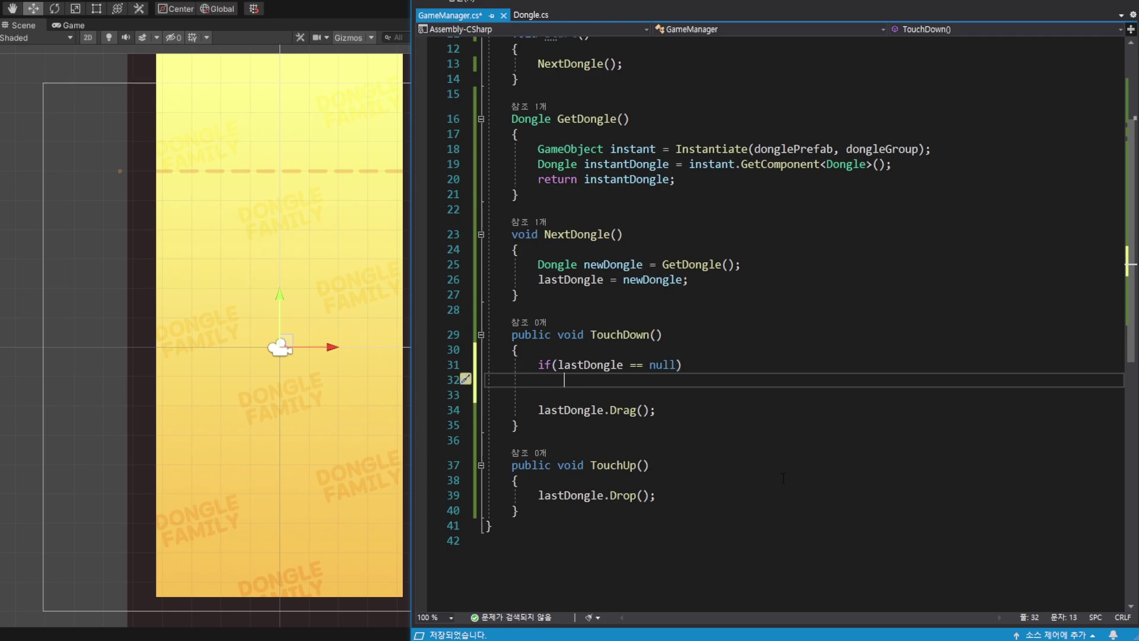
type("re")
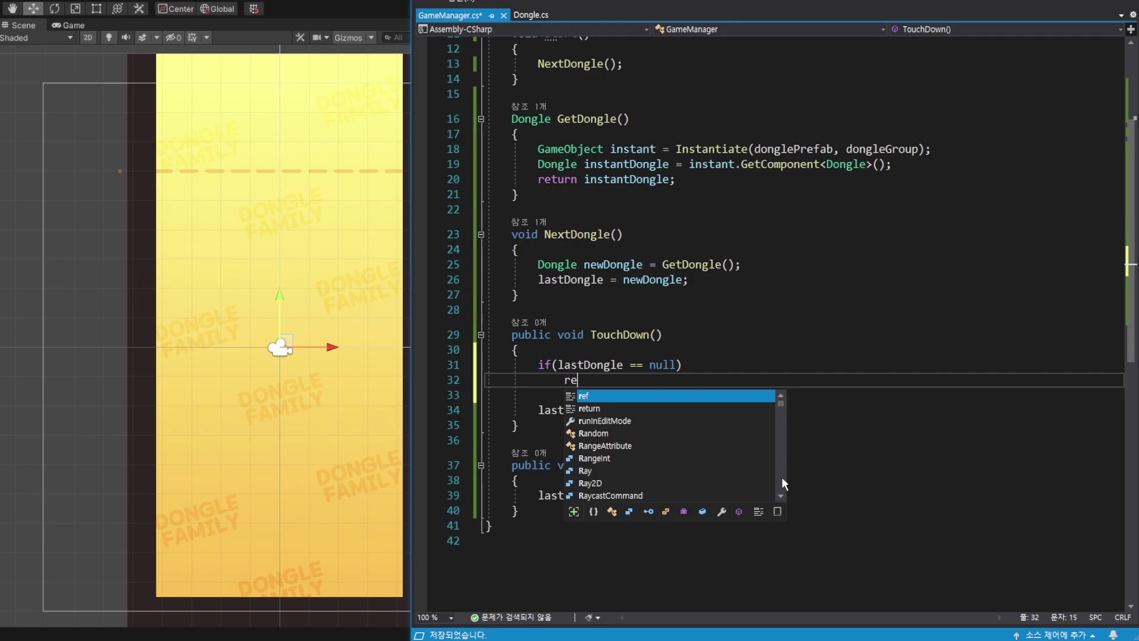
type("turn;")
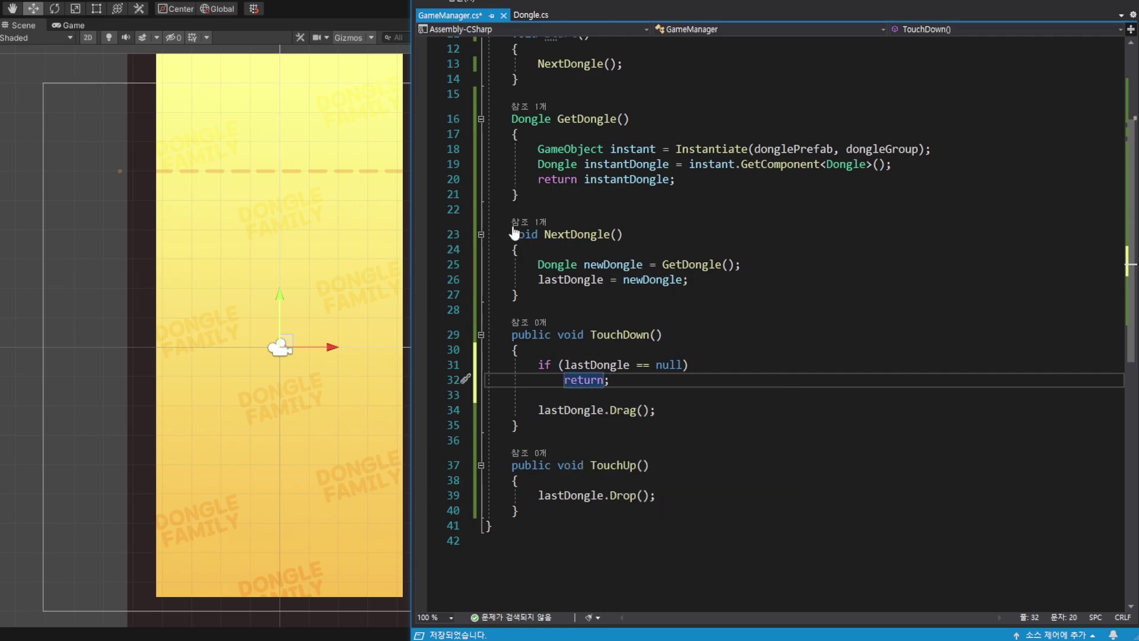
double_click(585, 380)
left_click_drag(538, 364, 609, 380)
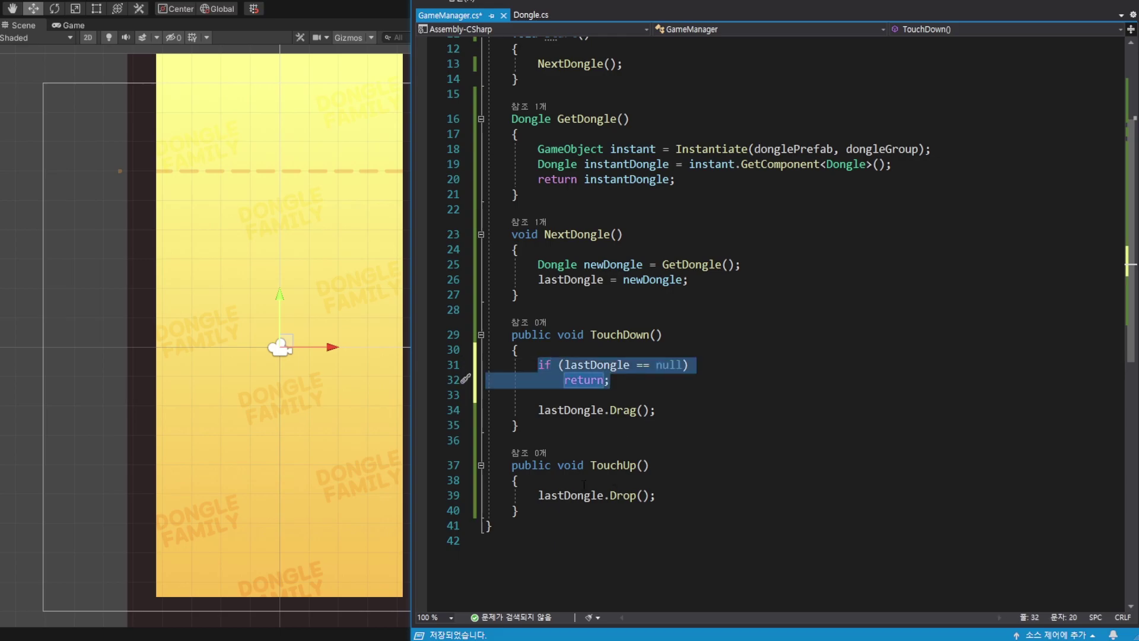
Paste the same lastDongle null check at the start of TouchUp
left_click(640, 480)
scroll(682, 416, "down", 6)
key("Return")
key("ctrl+v")
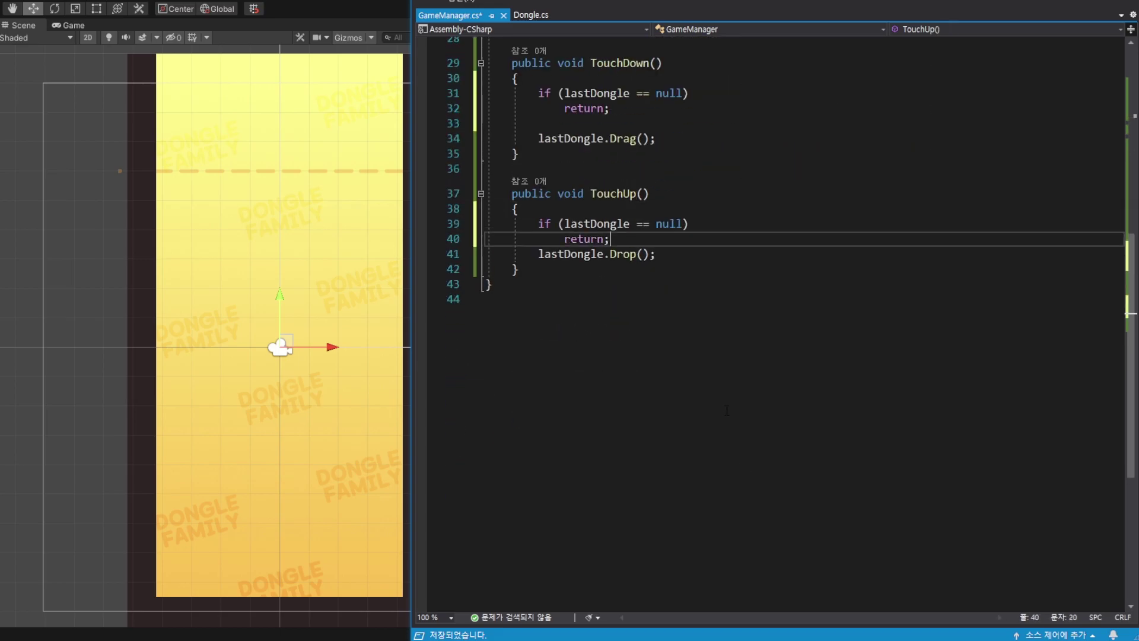
key("Return")
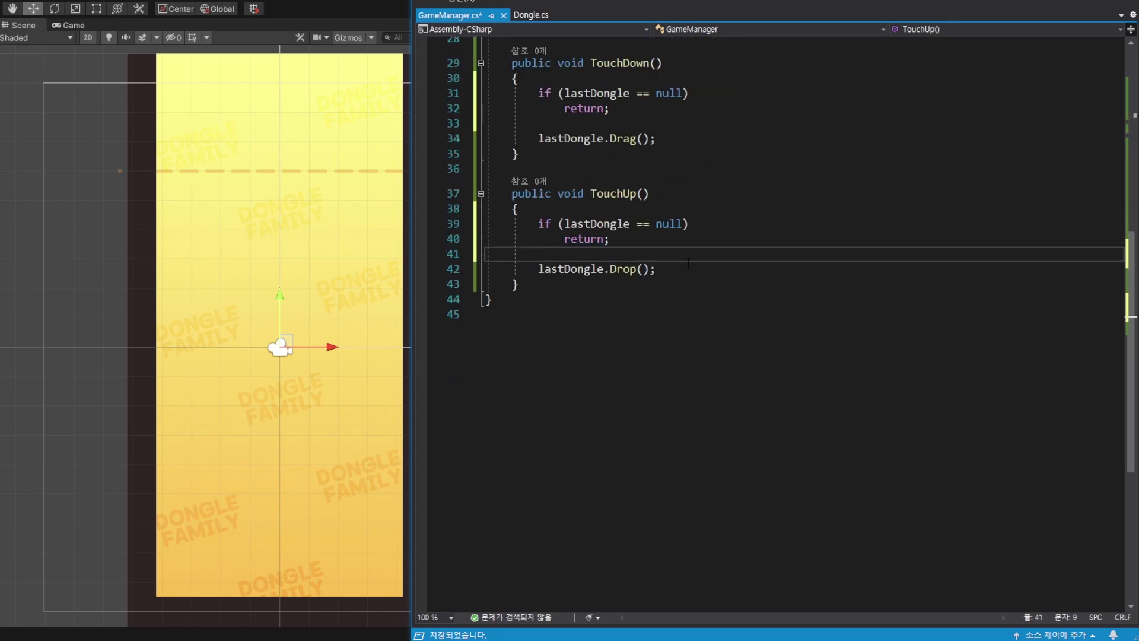
Add 'lastDongle = null;' after lastDongle.Drop() and save GameManager.cs
left_click(677, 267)
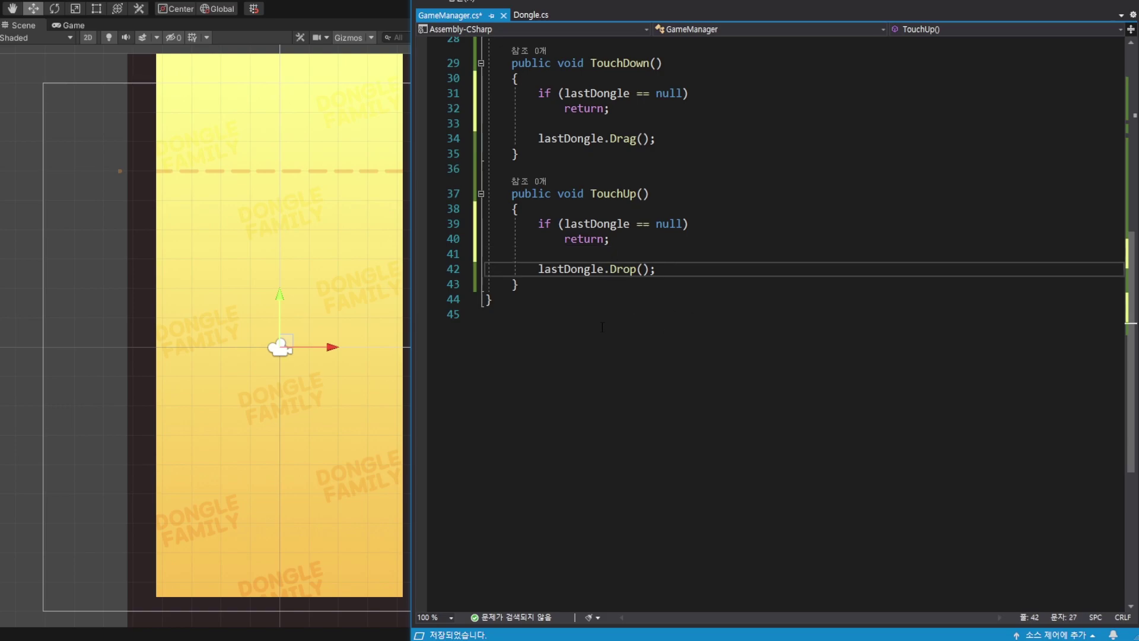
key("Return")
type("lastDongle")
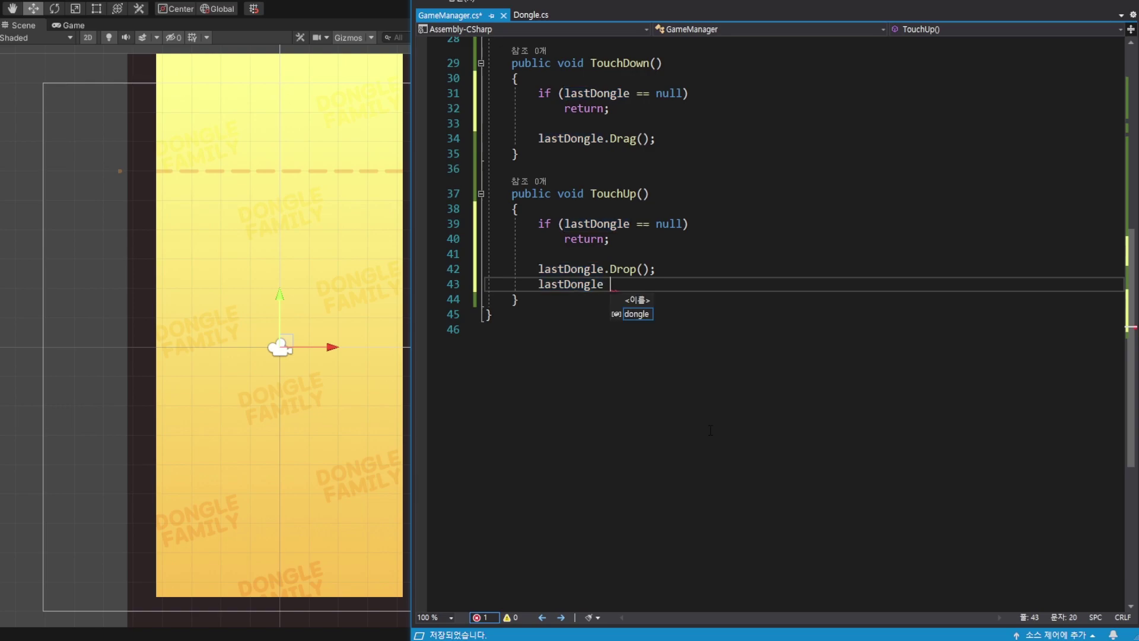
type(" = n")
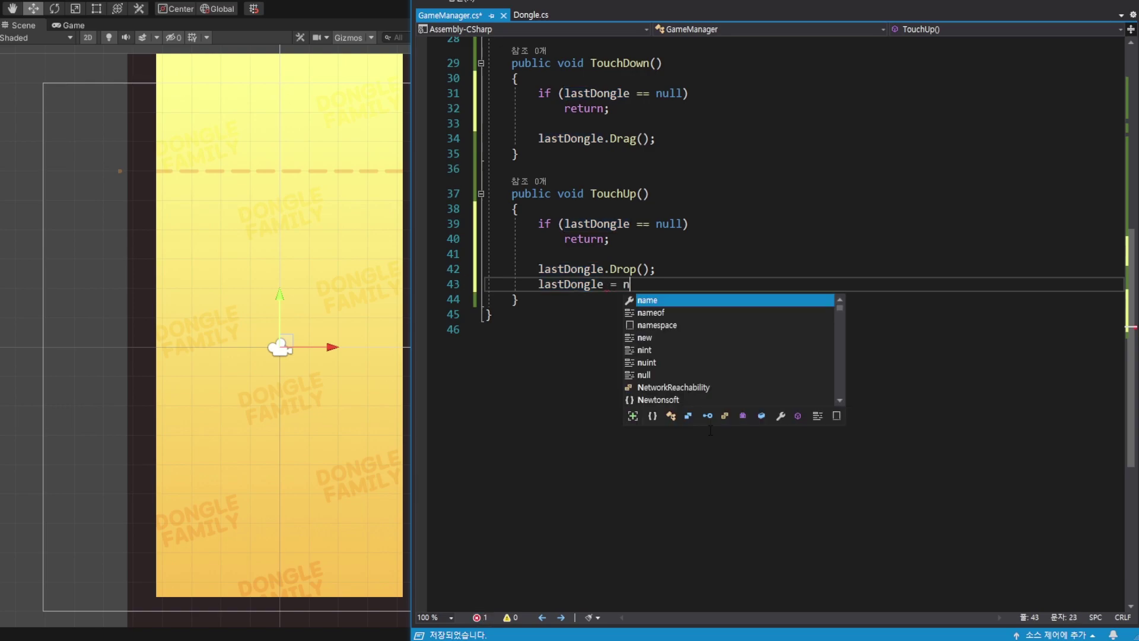
type("ull;")
key("ctrl+s")
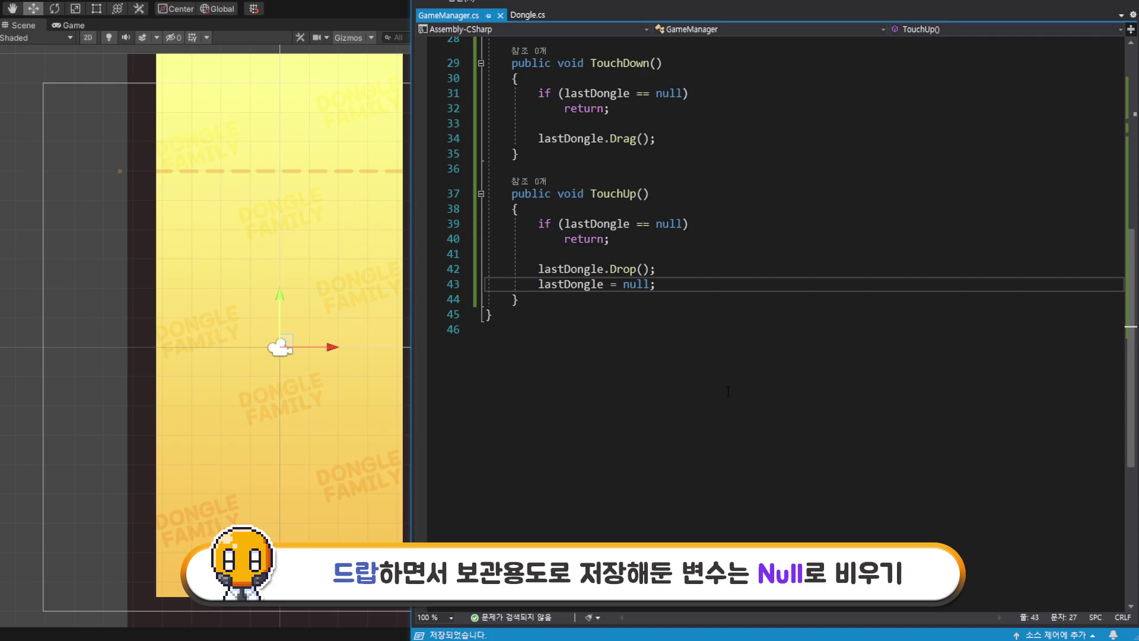
scroll(728, 391, "up", 3)
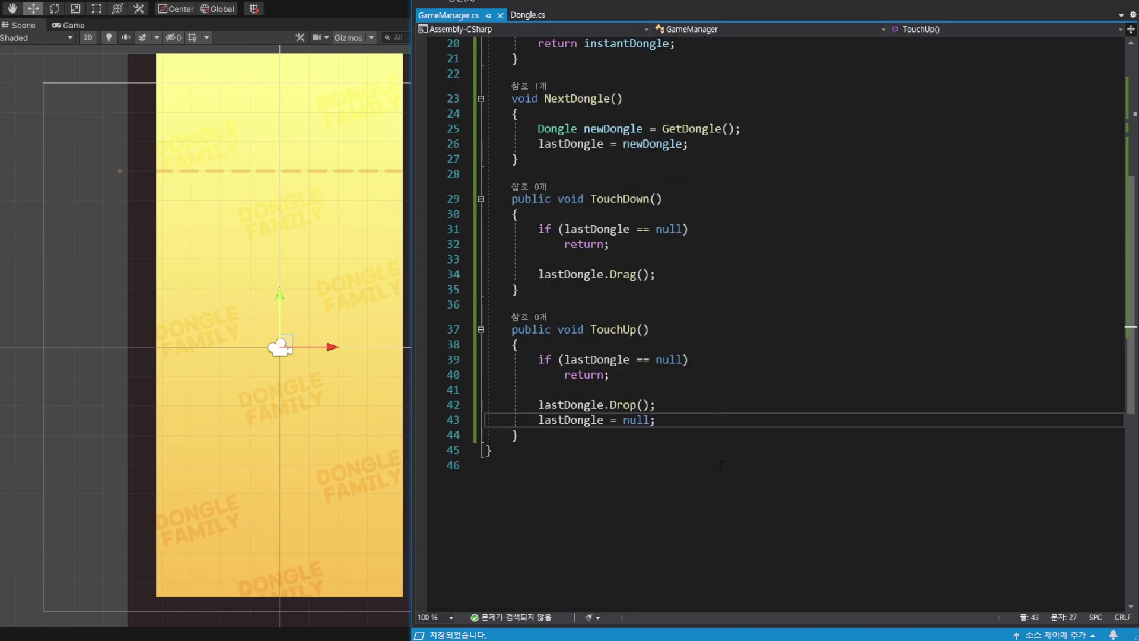
scroll(801, 415, "up", 2)
scroll(882, 364, "up", 3)
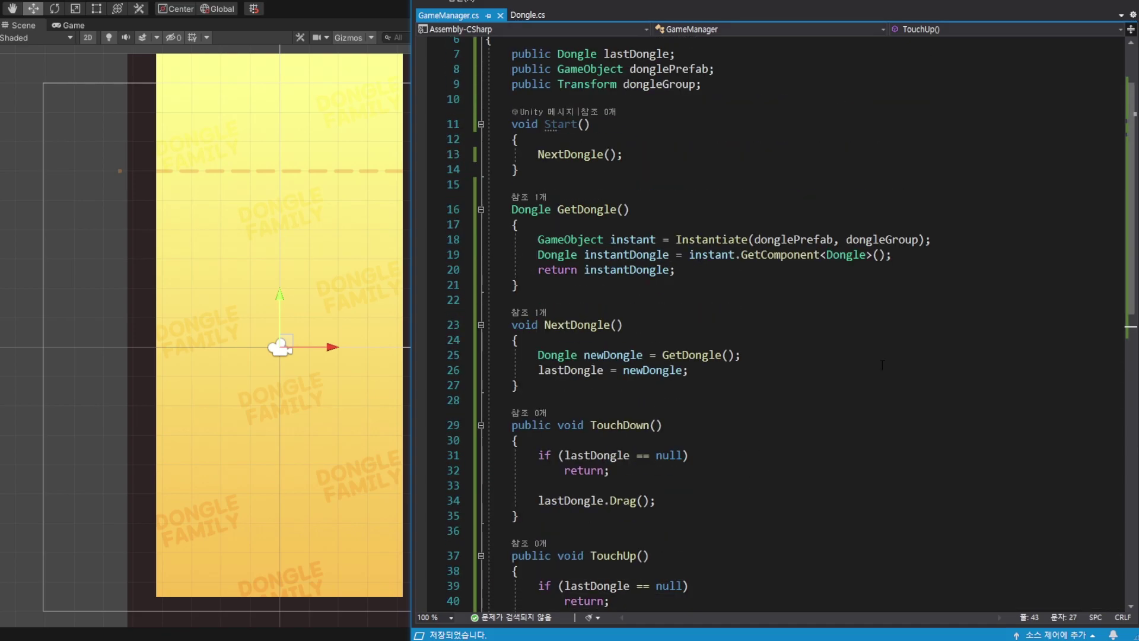
Use File > Save and Save Project, enter Play mode, and drag the dongle to the right wall
left_click(1067, 4)
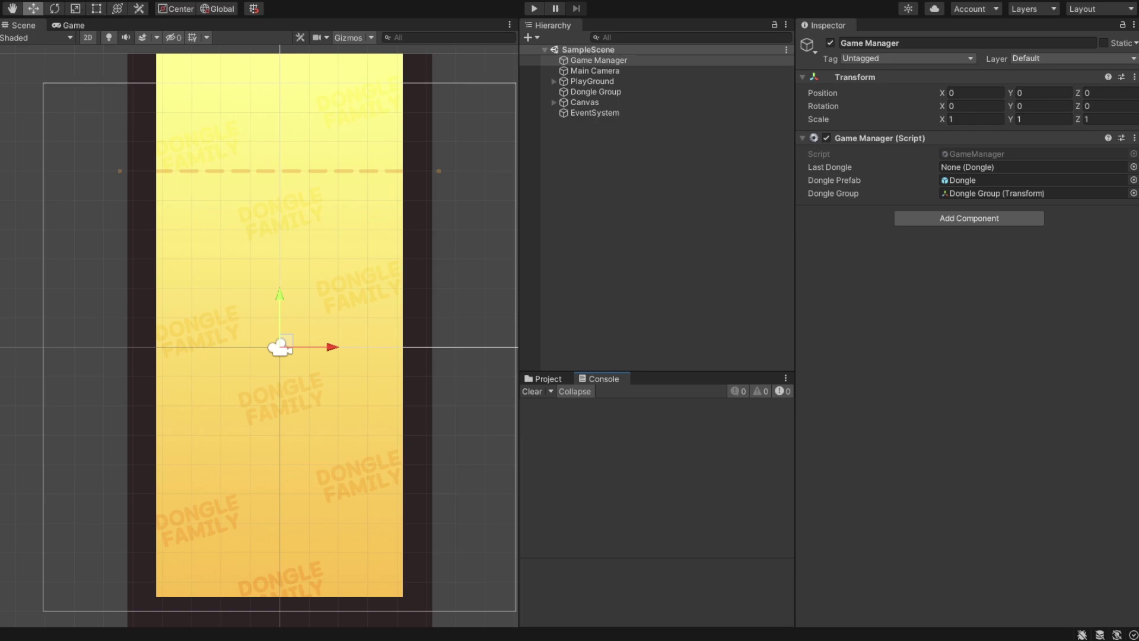
left_click(23, 53)
left_click(50, 132)
left_click(533, 8)
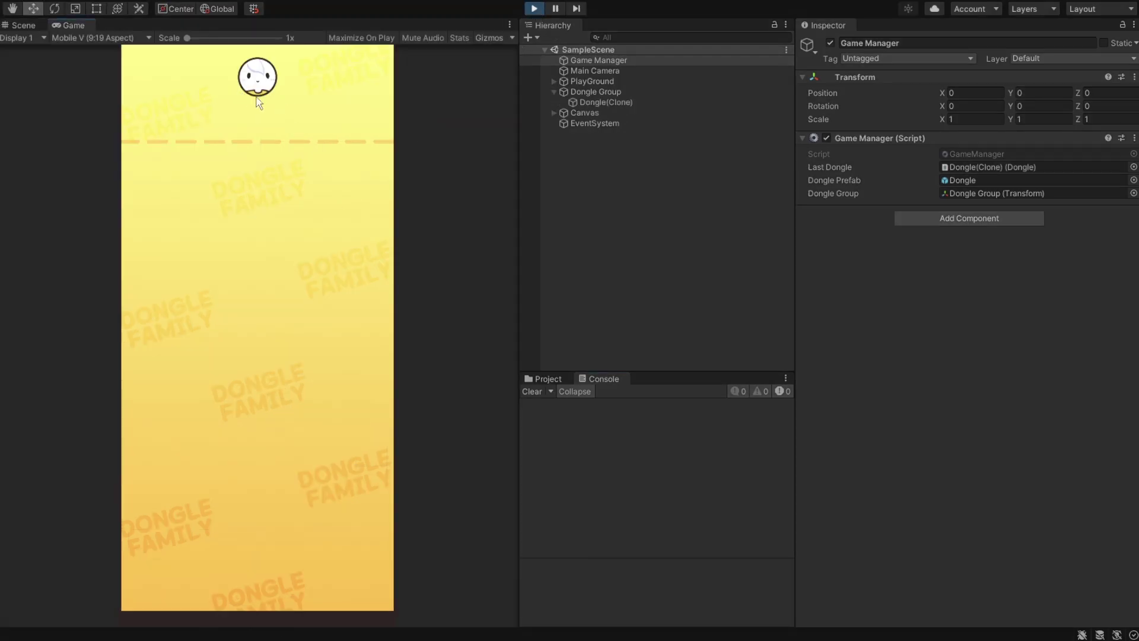
mouse_move(240, 145)
left_mouse_down()
mouse_move(432, 144)
mouse_move(309, 144)
left_mouse_up()
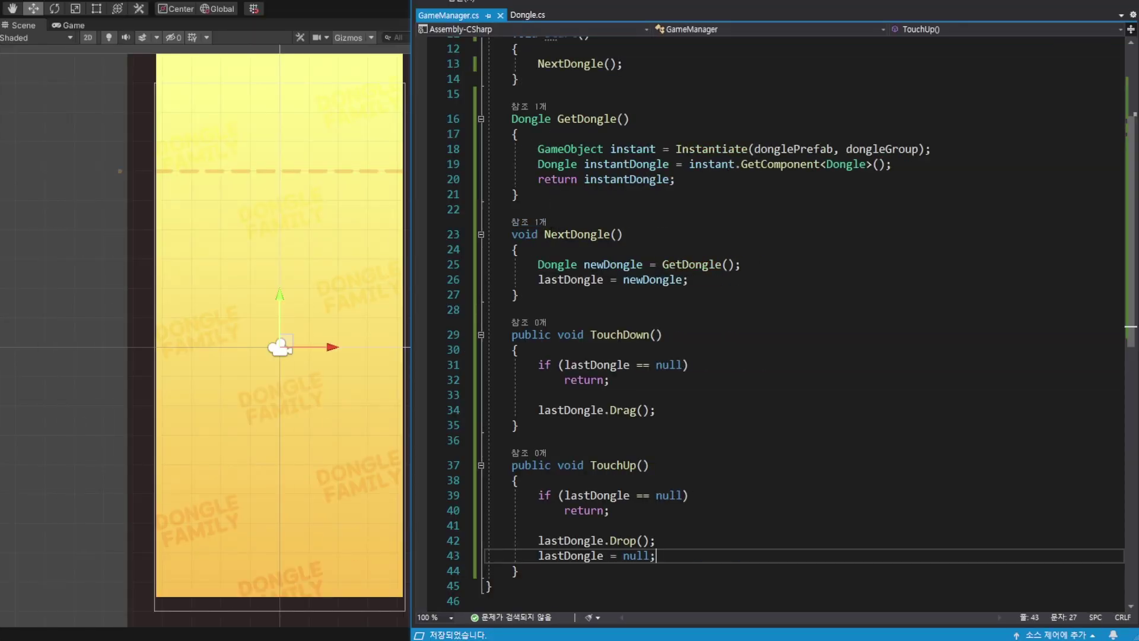
Paste a 'NextDongle();' call after lastDongle = newDongle, then delete it again
key("ctrl+c")
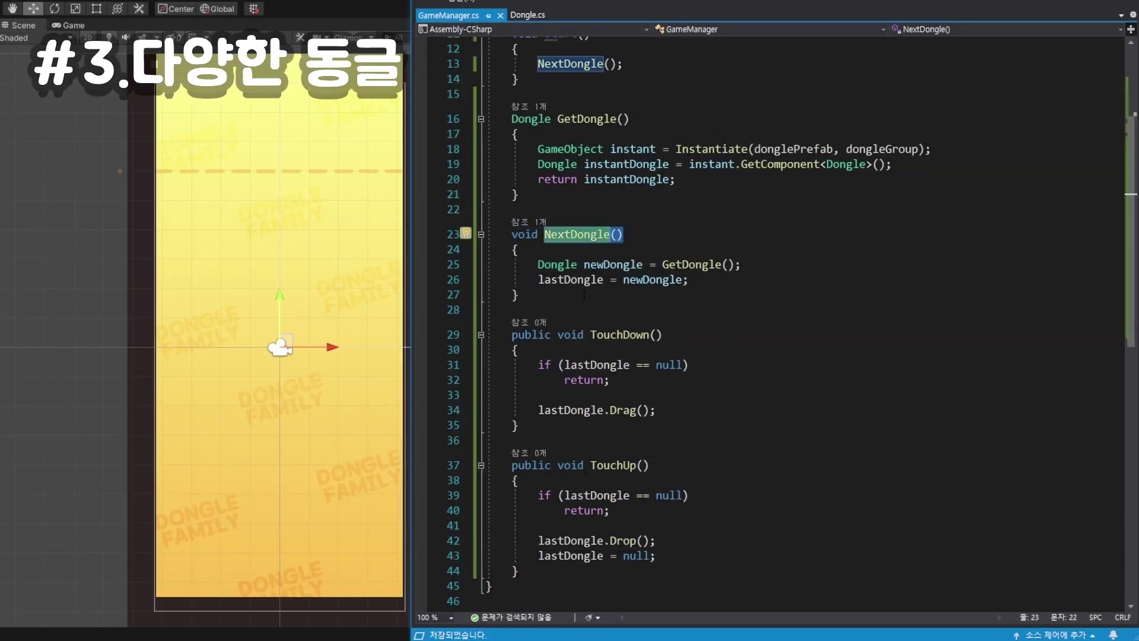
left_click(712, 279)
key("Return")
key("Return")
key("ctrl+v")
type(";")
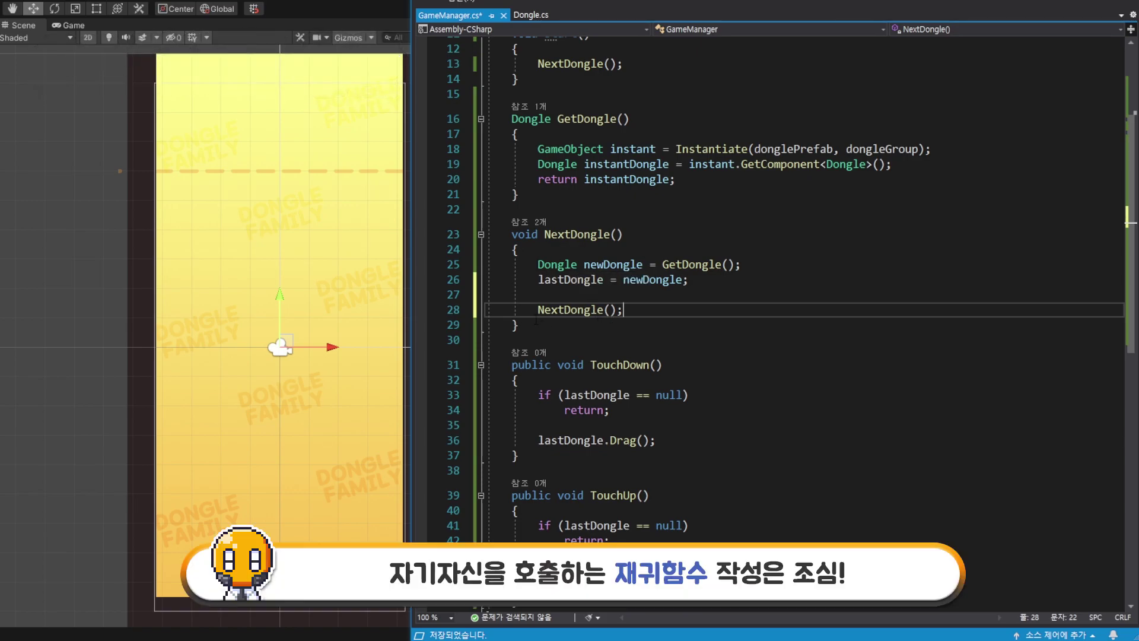
key("shift+Home")
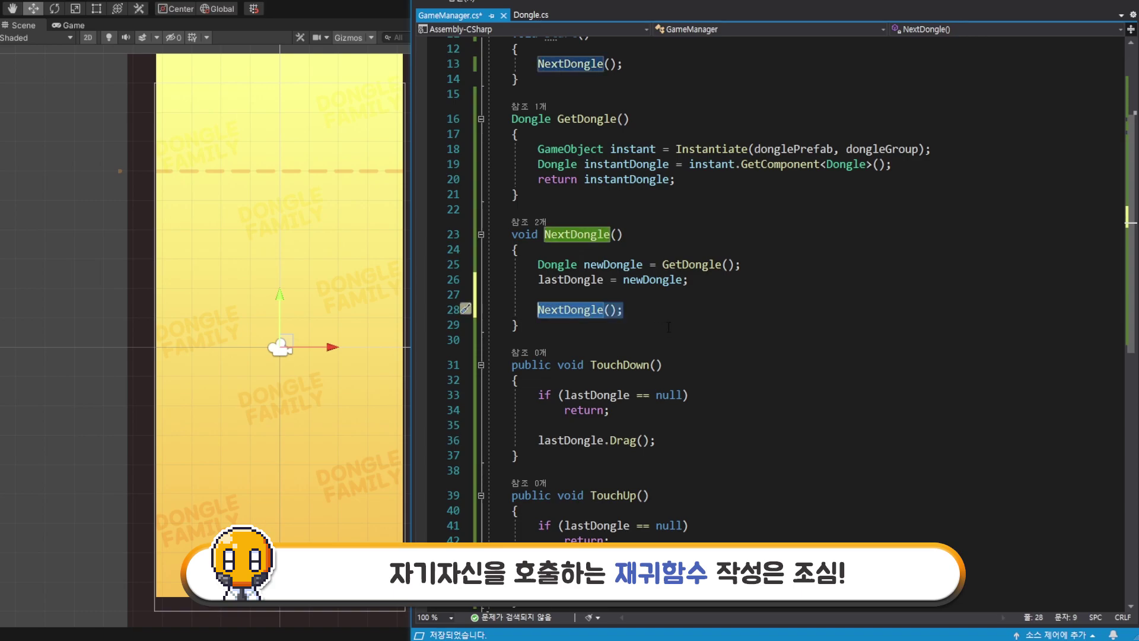
key("BackSpace")
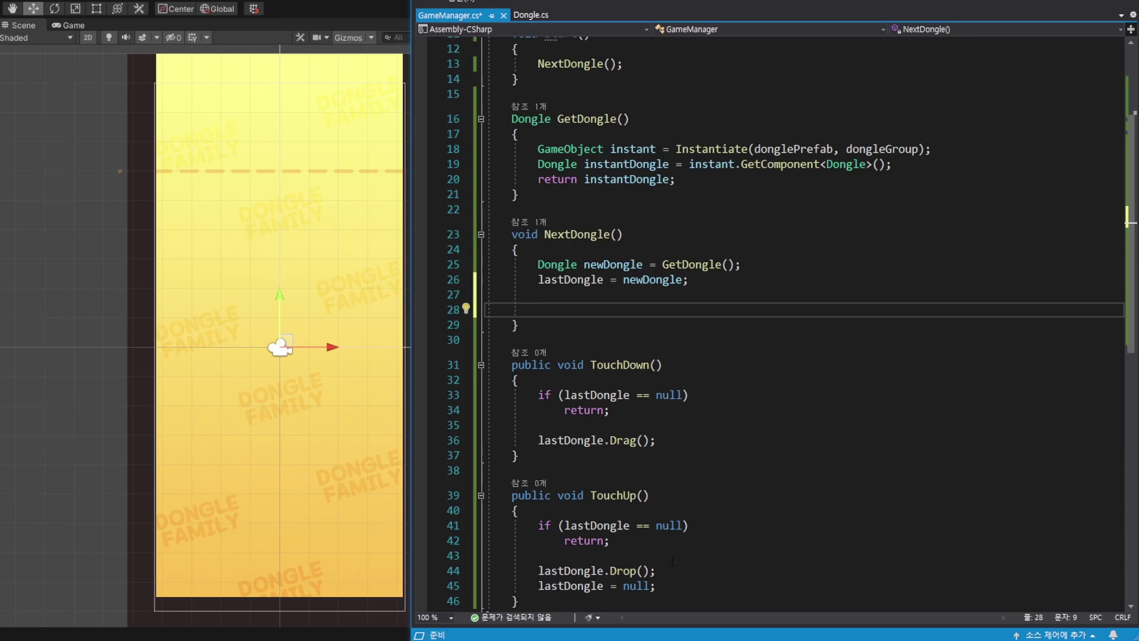
Add empty lines after NextDongle's closing brace for a new method
left_click(547, 330)
key("Return")
key("Return")
scroll(548, 330, "down", 2)
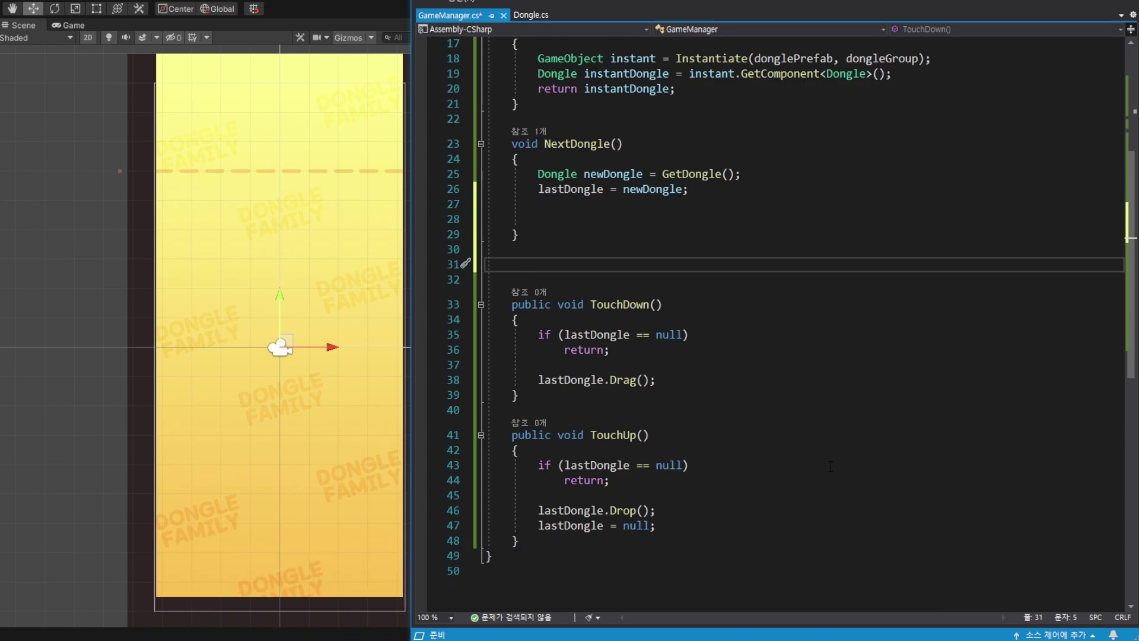
Declare 'IEnumerator WaitNext()' with an opening brace and save
type("I")
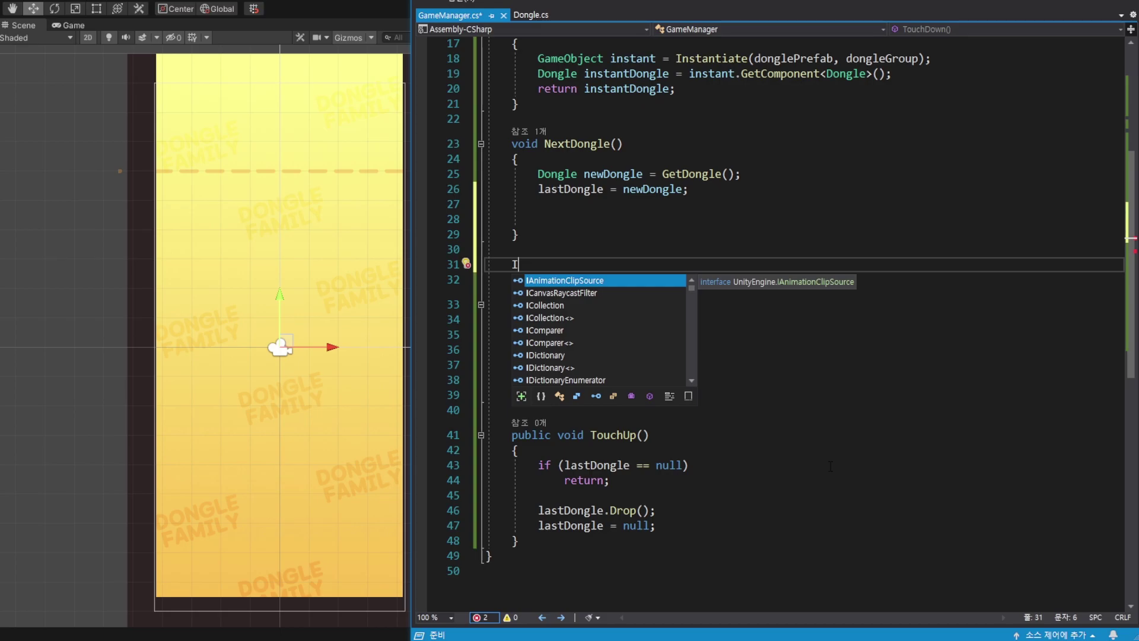
type("e")
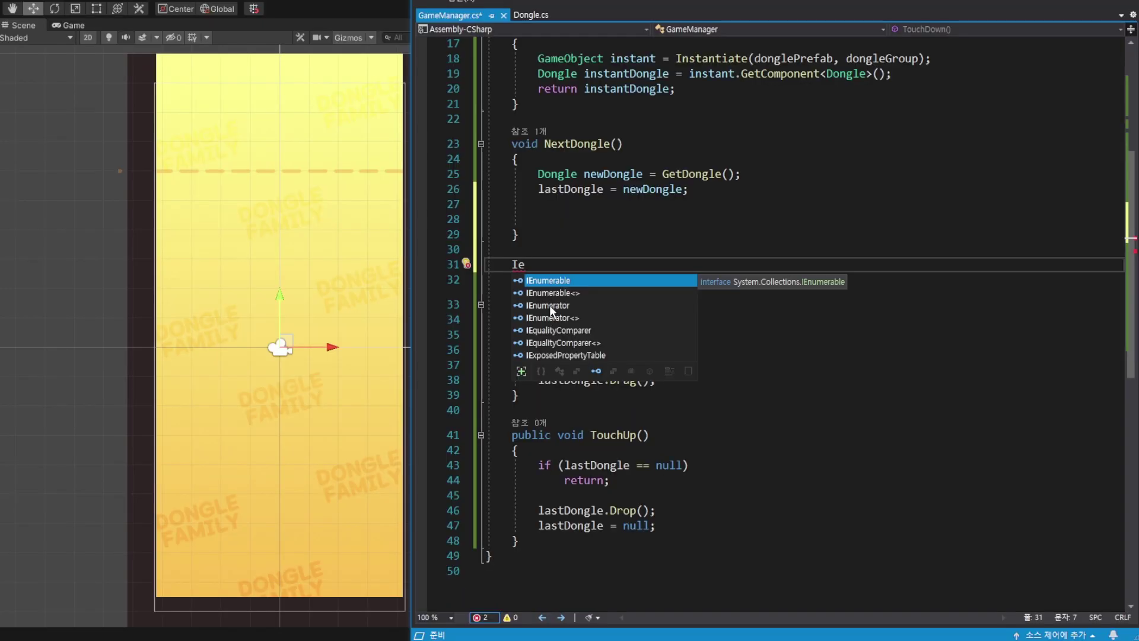
double_click(550, 305)
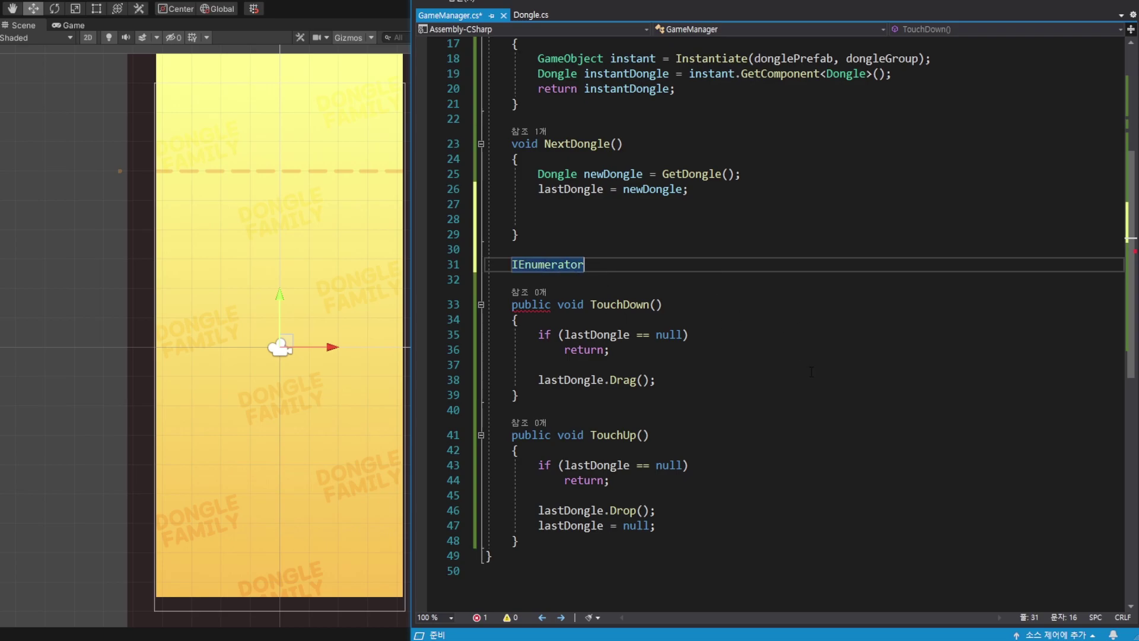
type(" Wait")
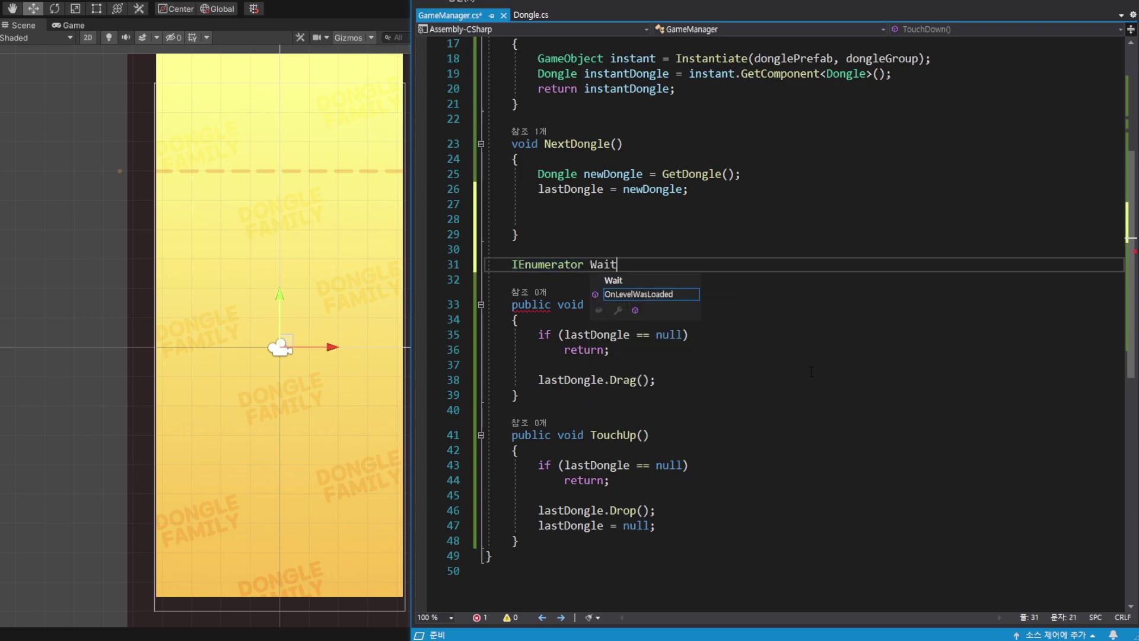
type("Next")
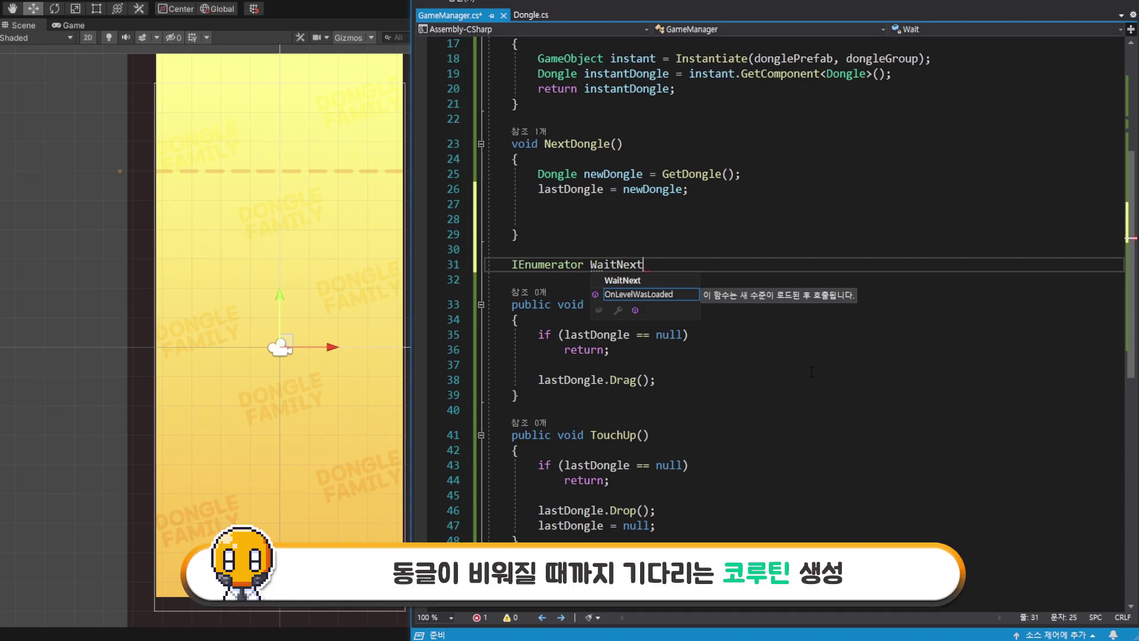
type("()")
key("Return")
type("{")
key("Return")
key("ctrl+s")
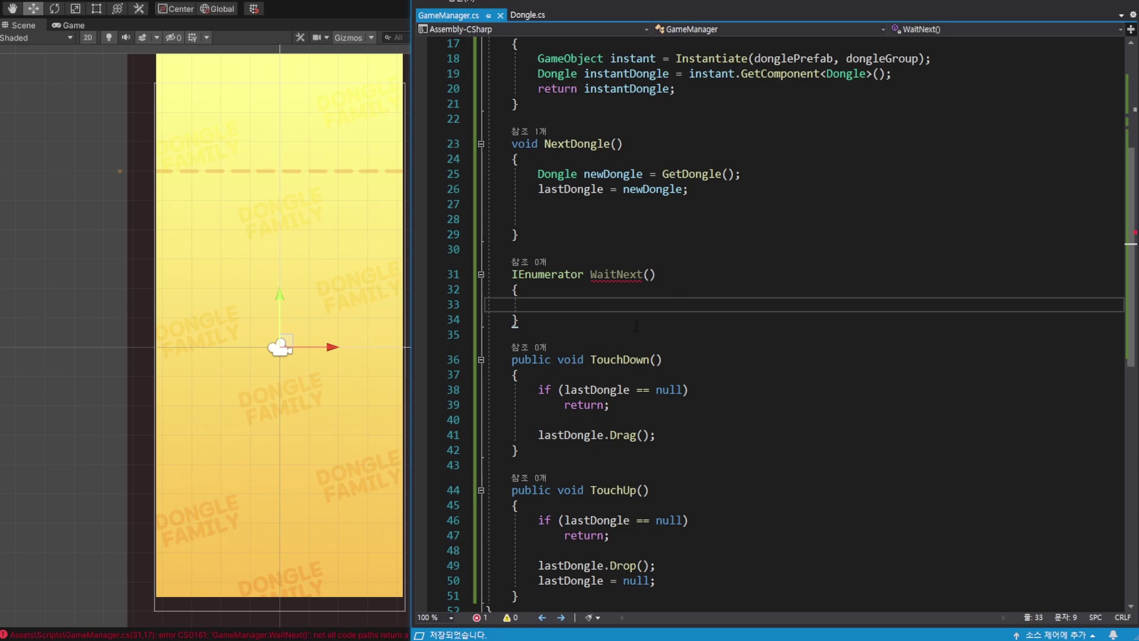
Fill WaitNext's body with 'yield return null;' and save
type("yield")
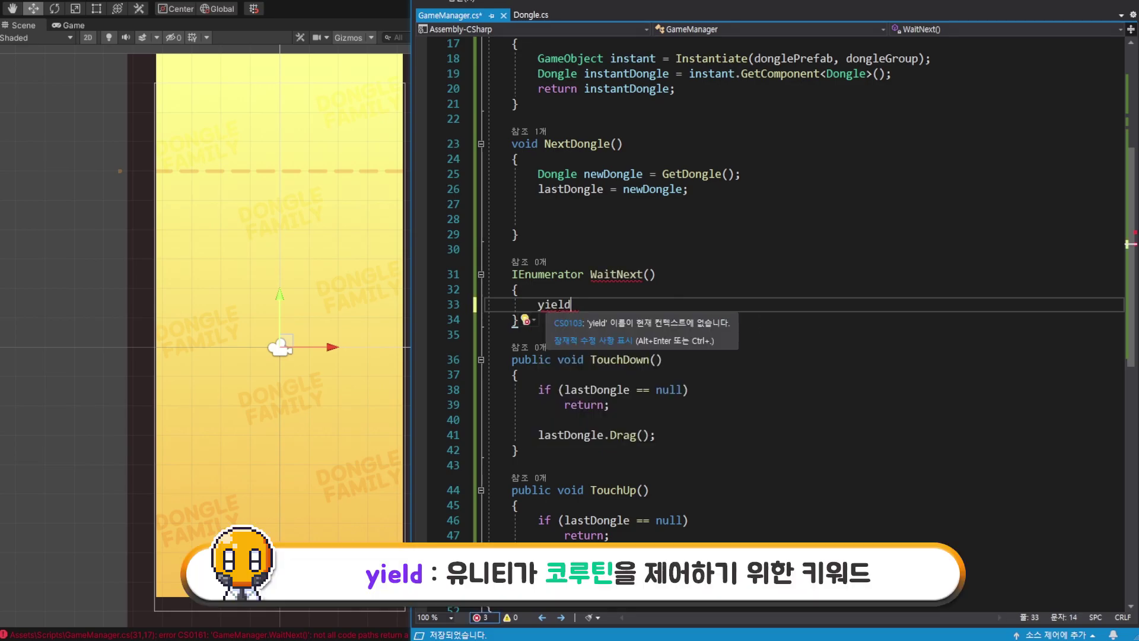
double_click(557, 305)
left_click(588, 303)
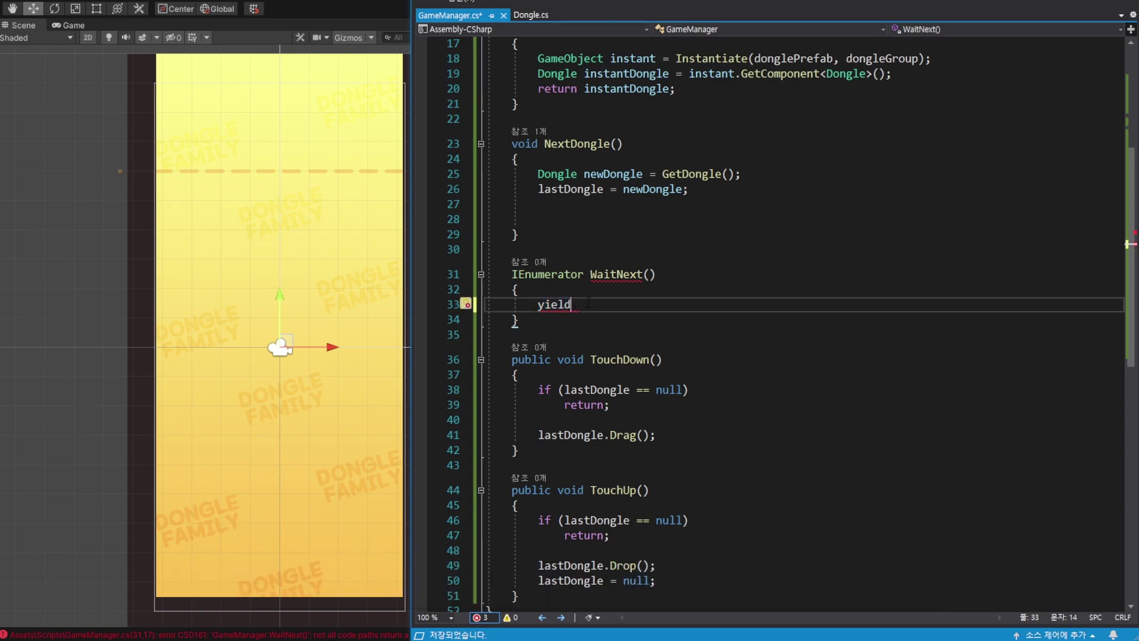
type(" return null")
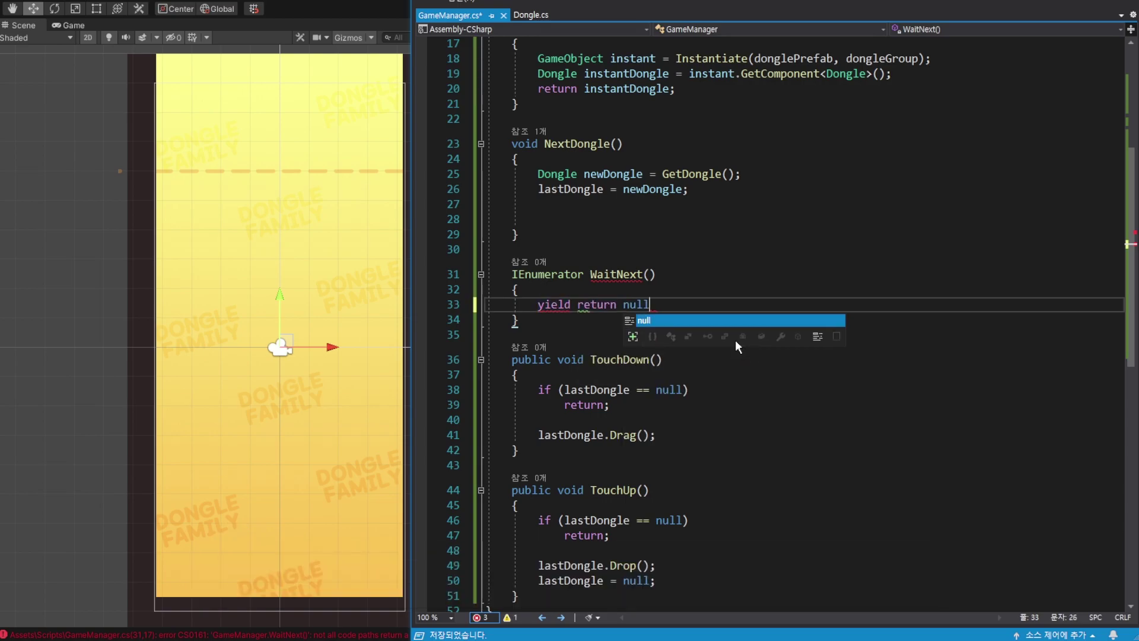
type(";")
key("ctrl+s")
scroll(664, 318, "down", 1)
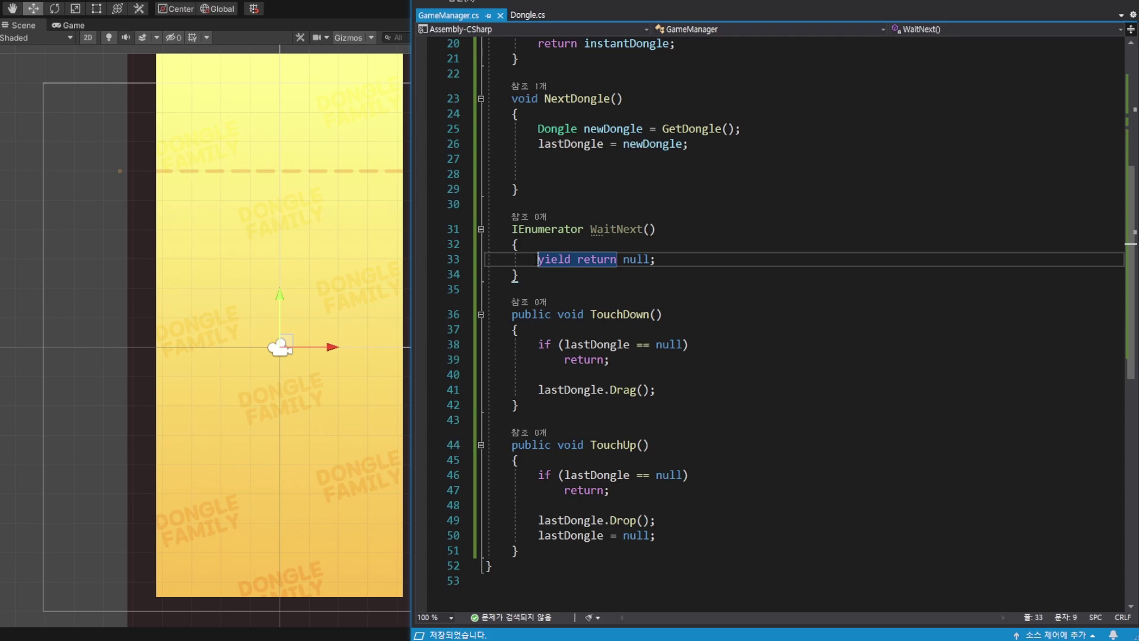
left_click_drag(537, 259, 670, 264)
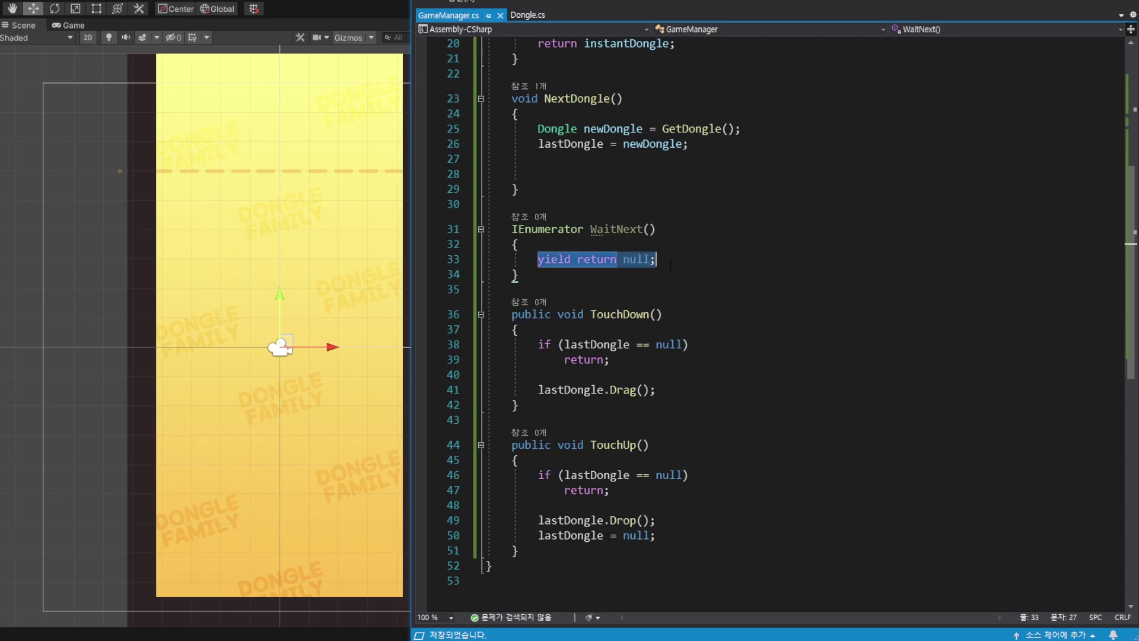
Replace null with 'new WaitForSeconds(2.5f)' in WaitNext's yield line
double_click(636, 259)
type("new Wa")
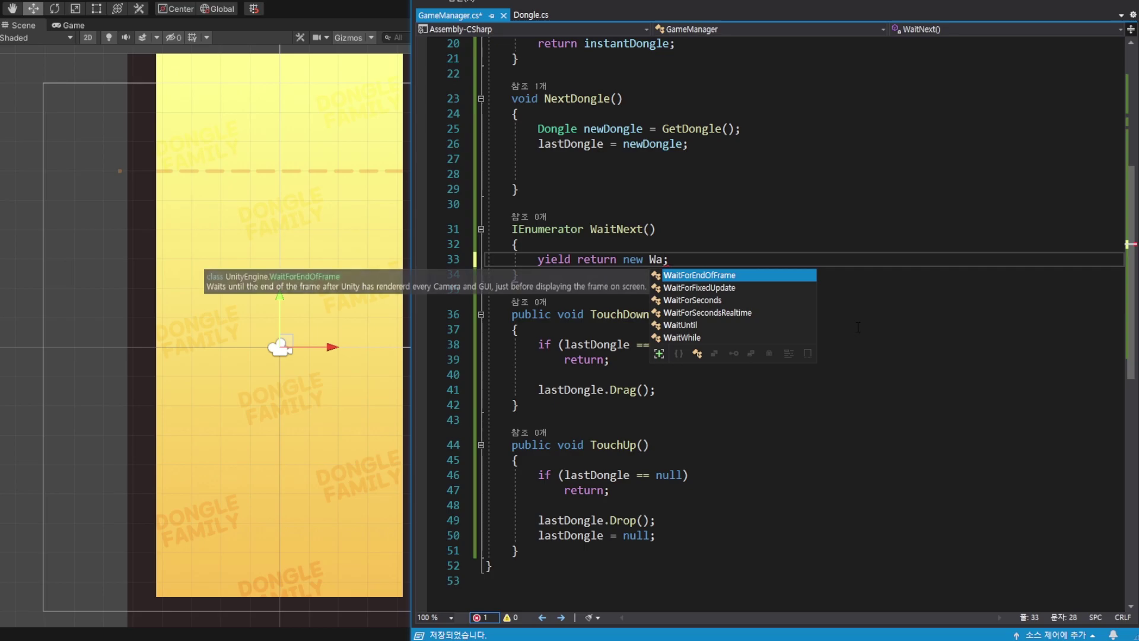
key("Down")
key("Down")
key("Tab")
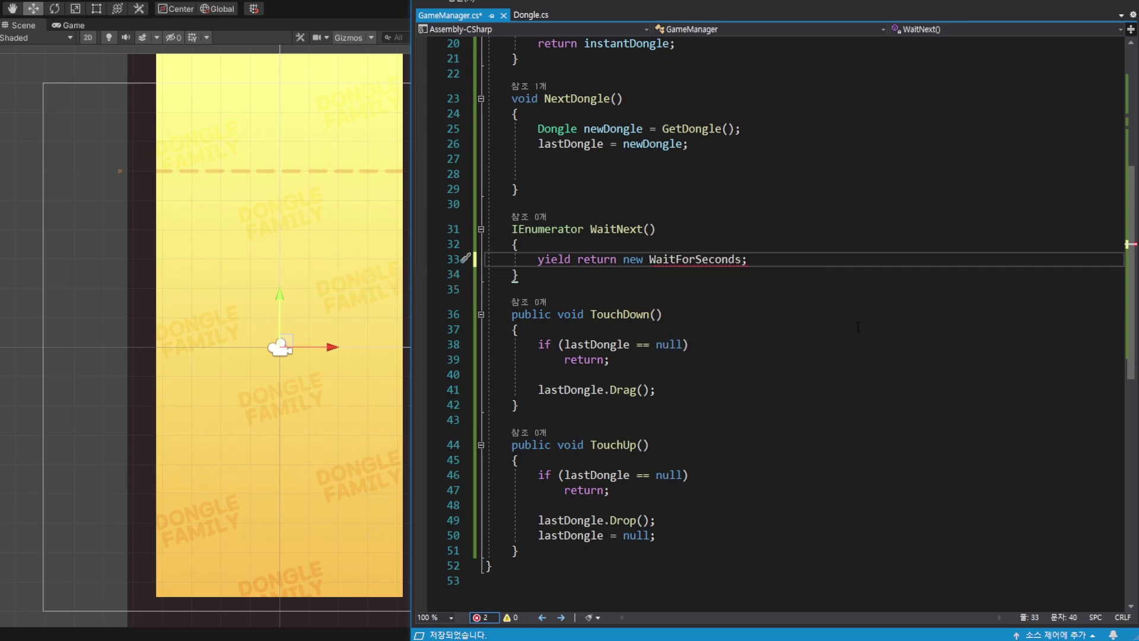
type("(")
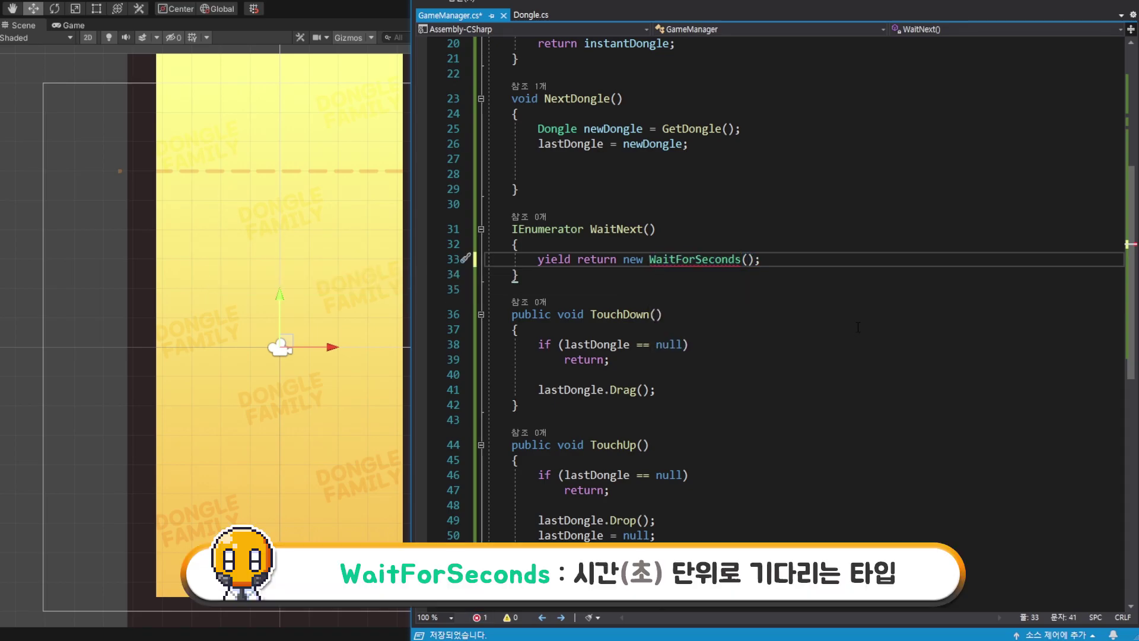
type("2.5f")
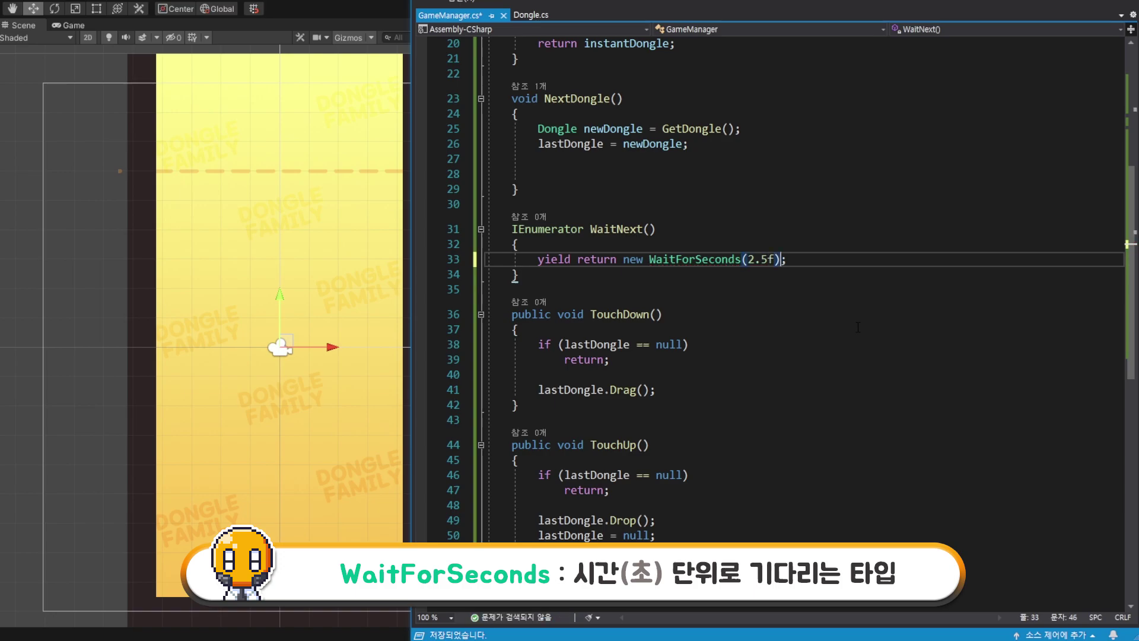
key("End")
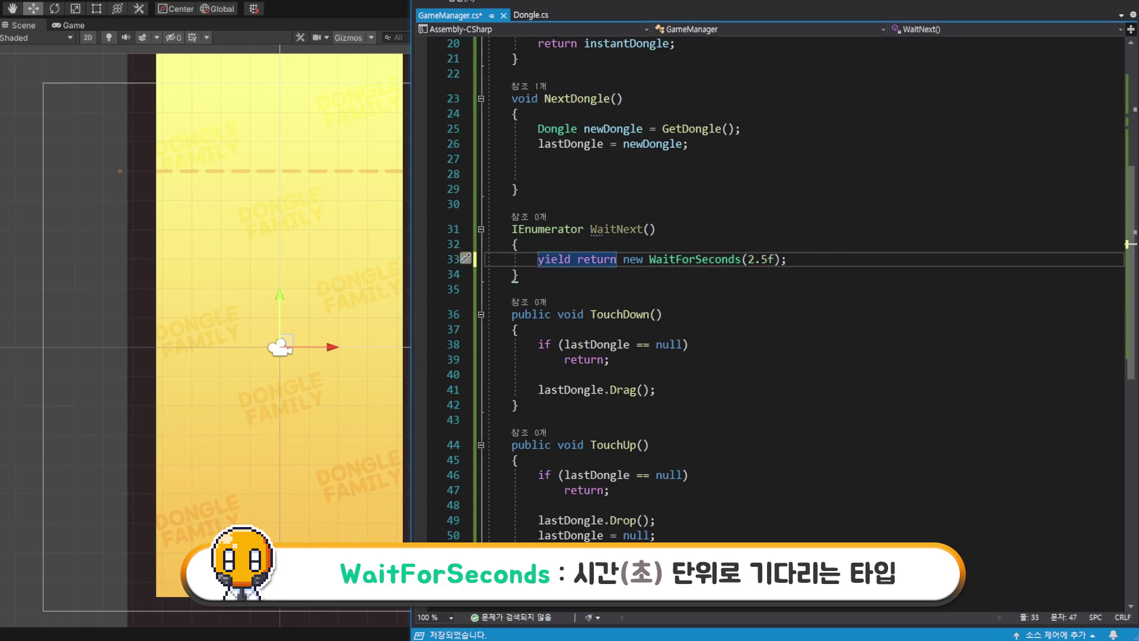
Add 'NextDongle();' below the wait and save GameManager.cs
left_click_drag(538, 259, 710, 265)
key("shift+End")
key("End")
key("Return")
key("Return")
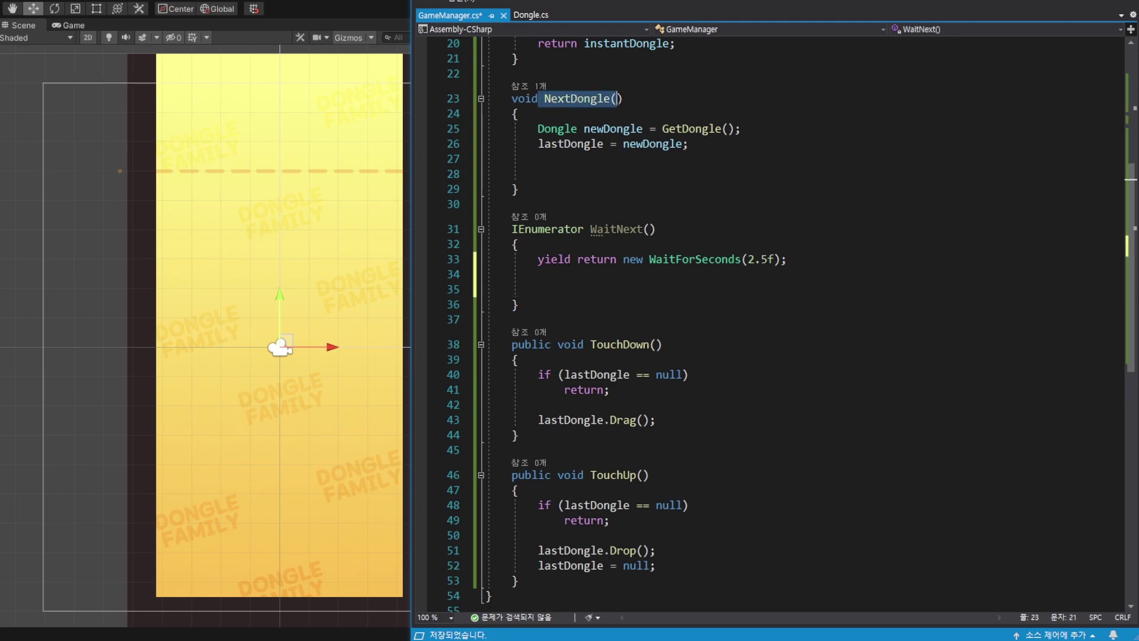
type("NextDongle()")
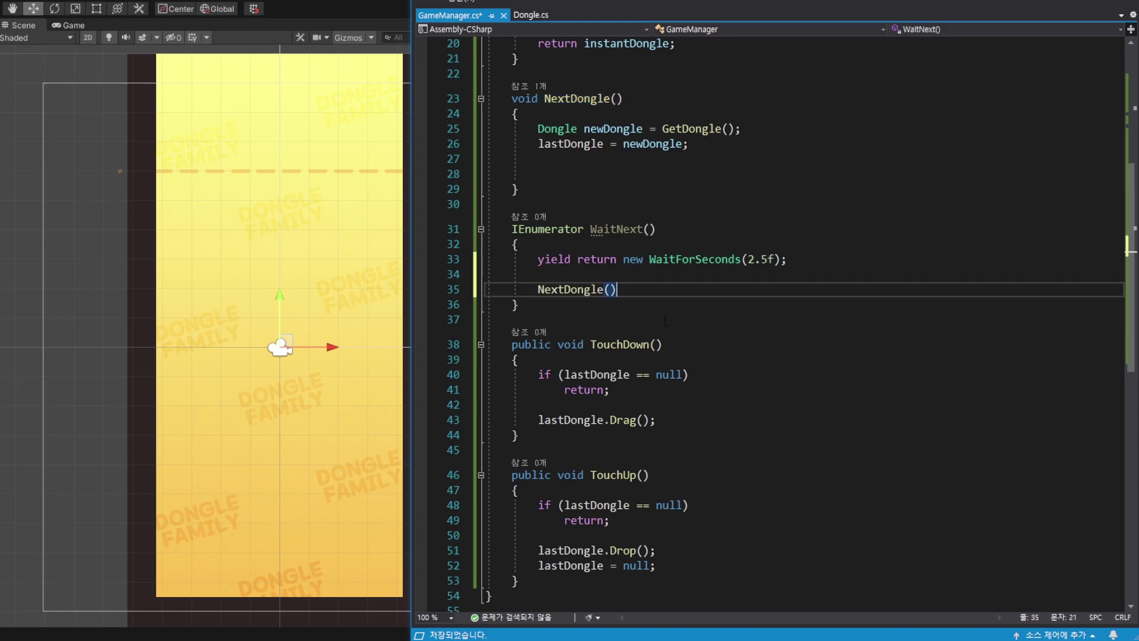
type(";")
key("ctrl+s")
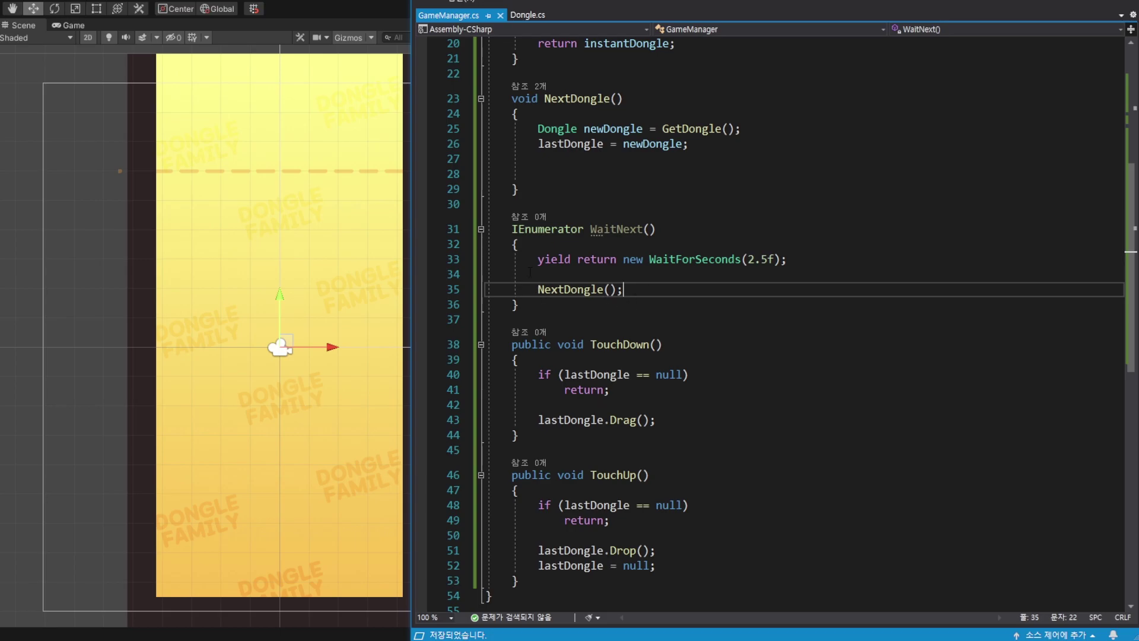
Add a 'while (lastDongle != null) { }' loop at the top of WaitNext
left_click(567, 246)
key("Return")
key("Return")
key("Up")
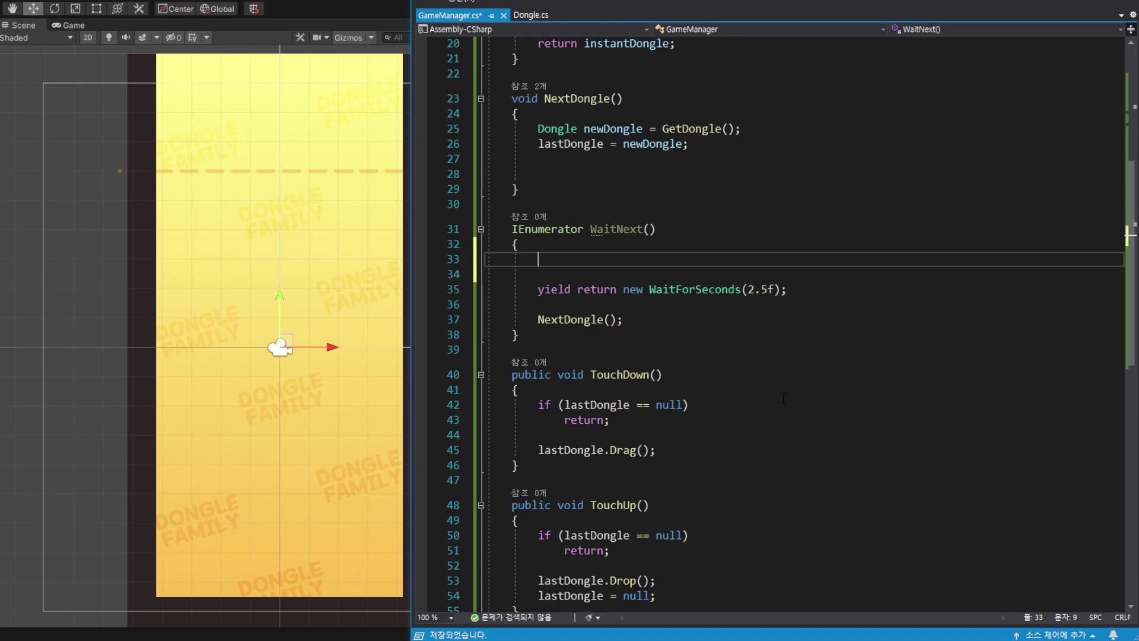
type("while ()")
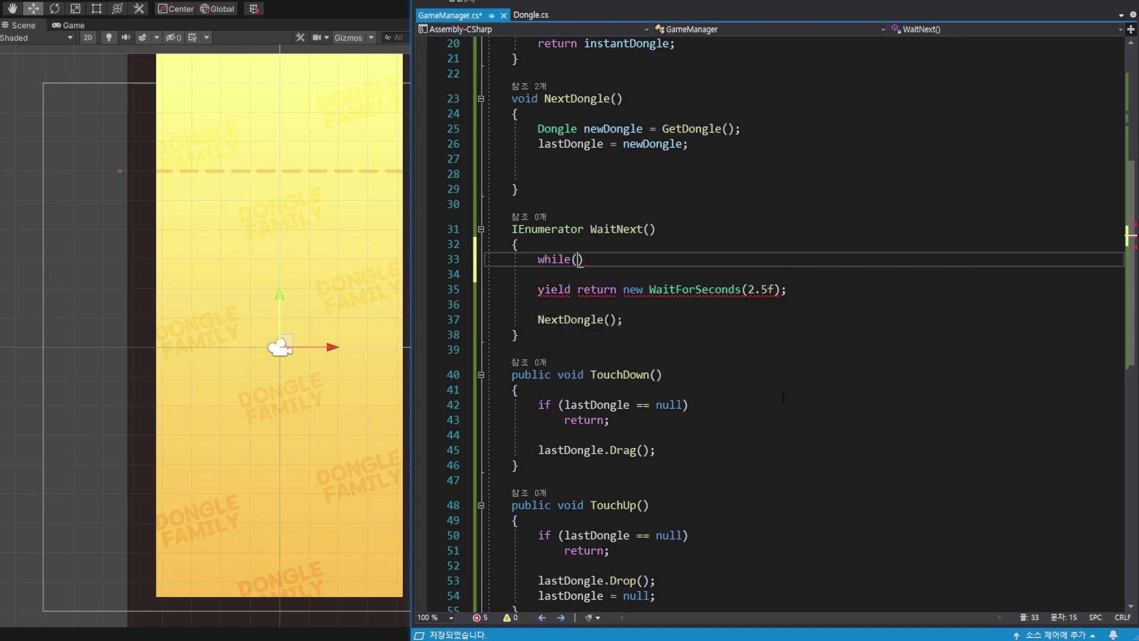
type(" {")
key("Return")
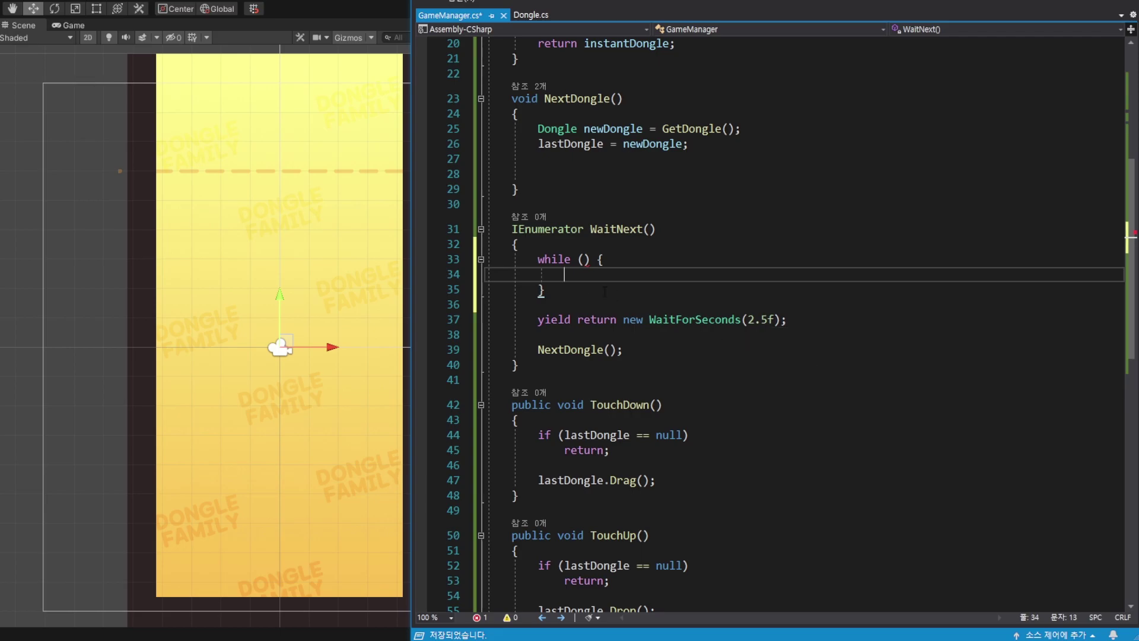
scroll(542, 290, "down", 1)
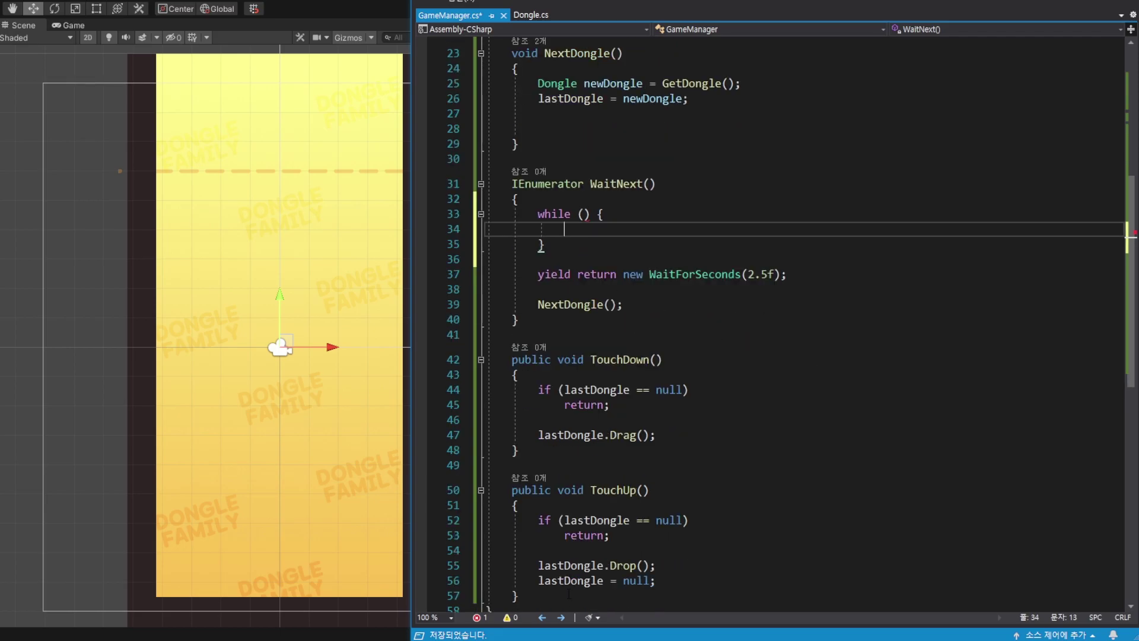
left_click(603, 580)
left_click(587, 213)
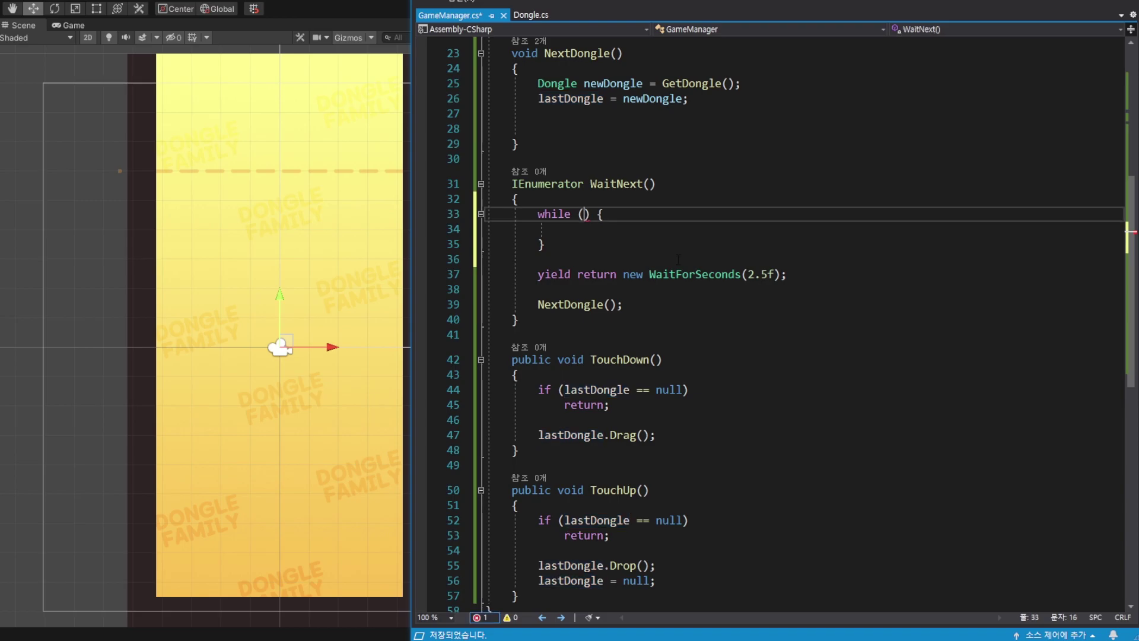
type("lastDongle != ")
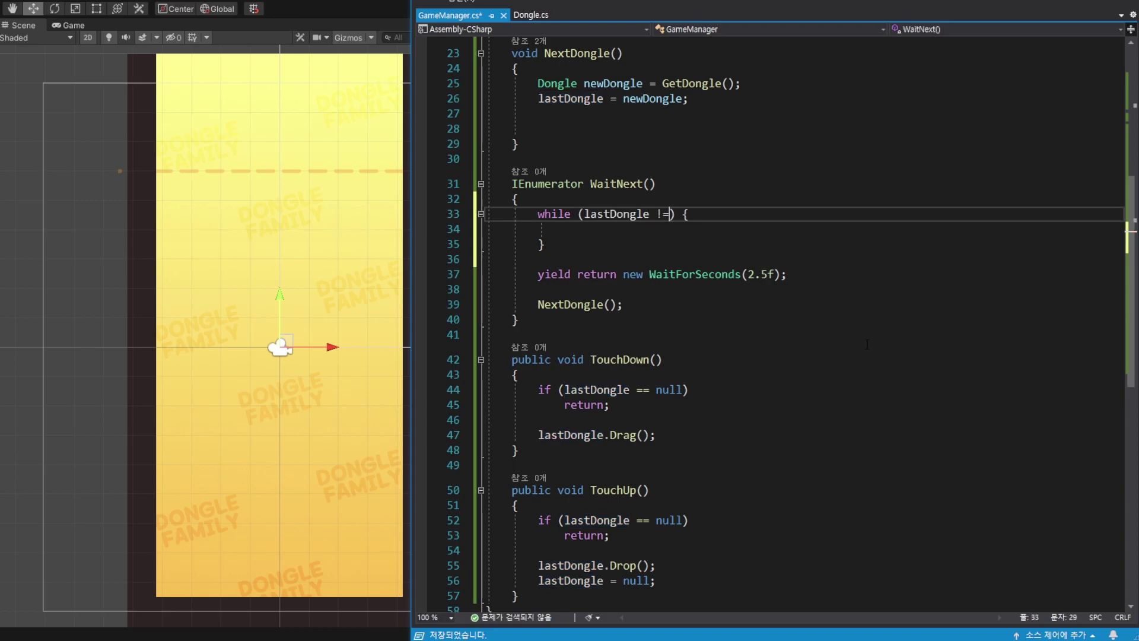
type("null")
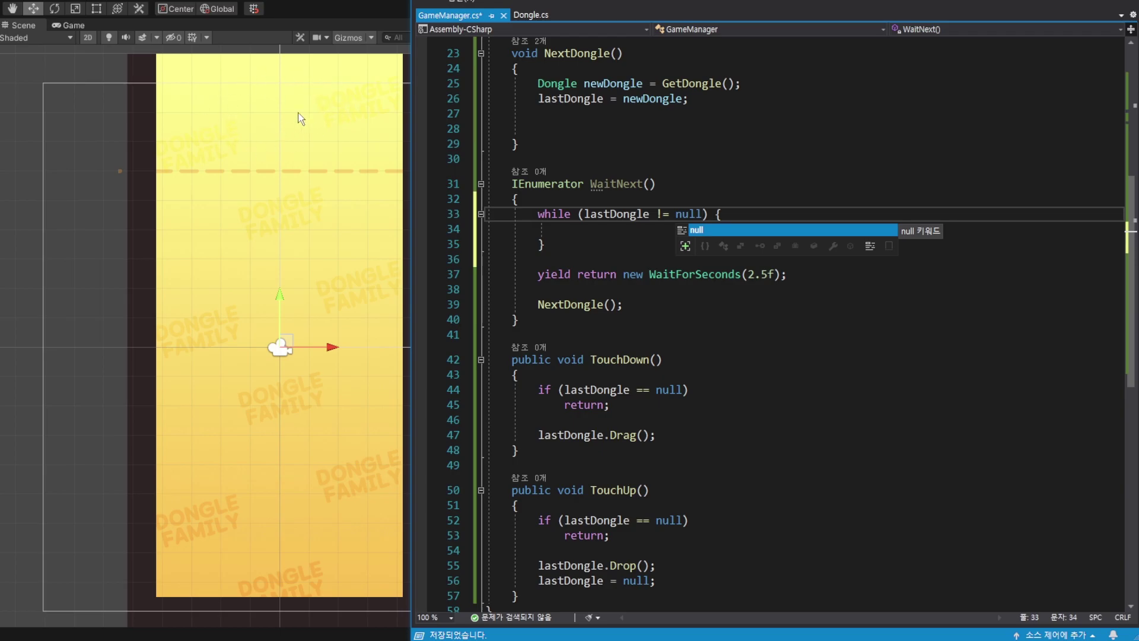
left_click(541, 230)
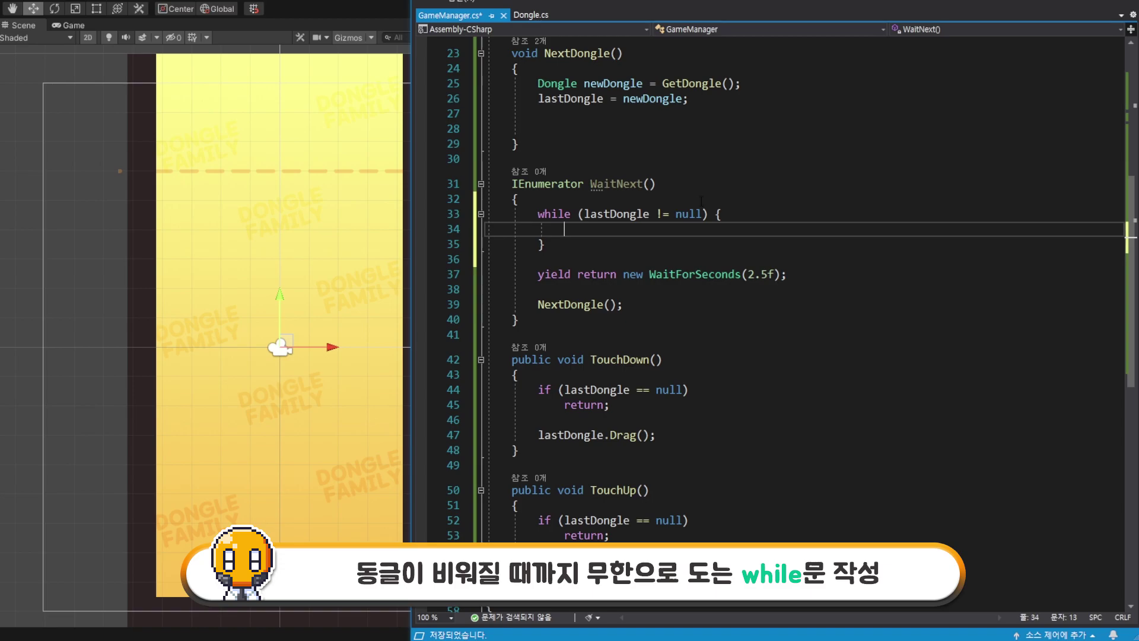
Copy 'yield return' into the loop body, complete it as 'yield return null;' and save
left_click_drag(537, 213, 579, 245)
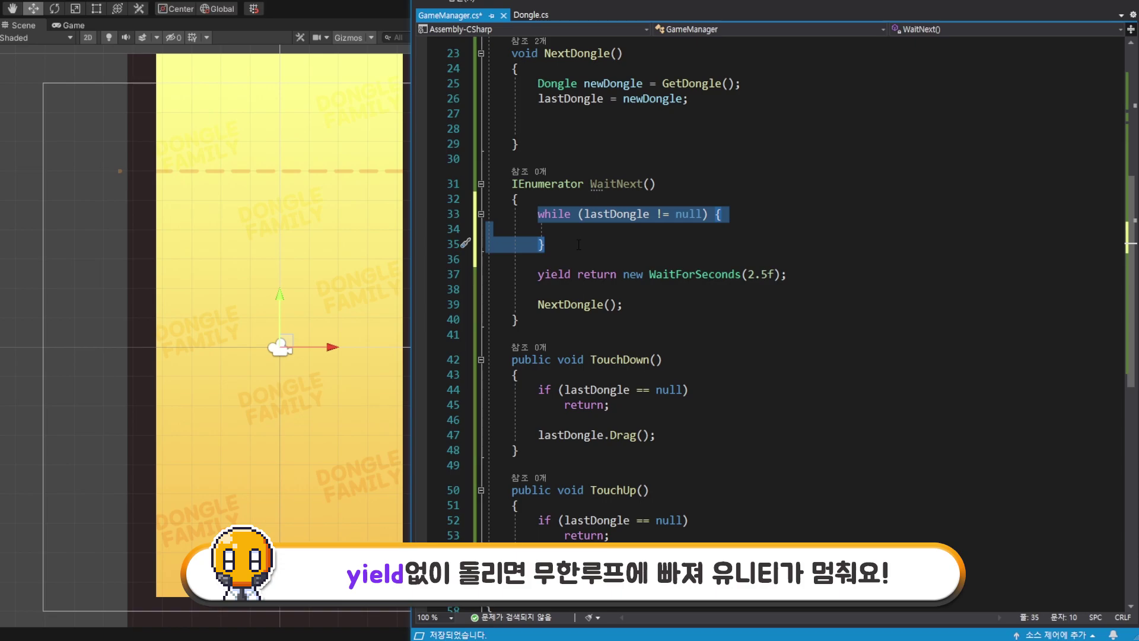
left_click_drag(538, 274, 618, 274)
key("ctrl+c")
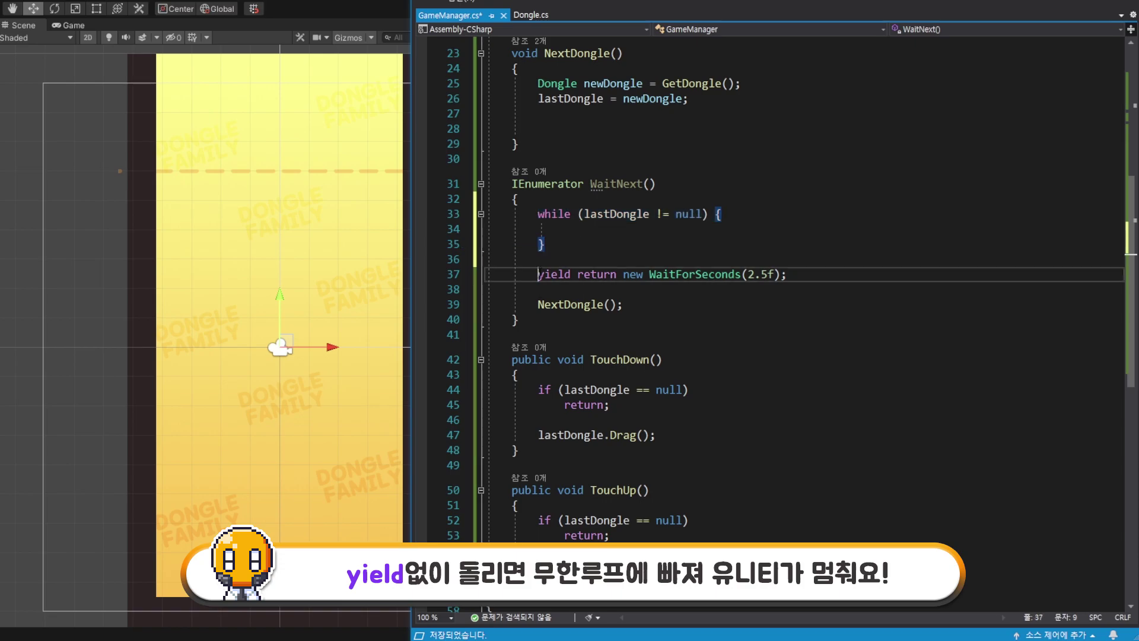
left_click(591, 230)
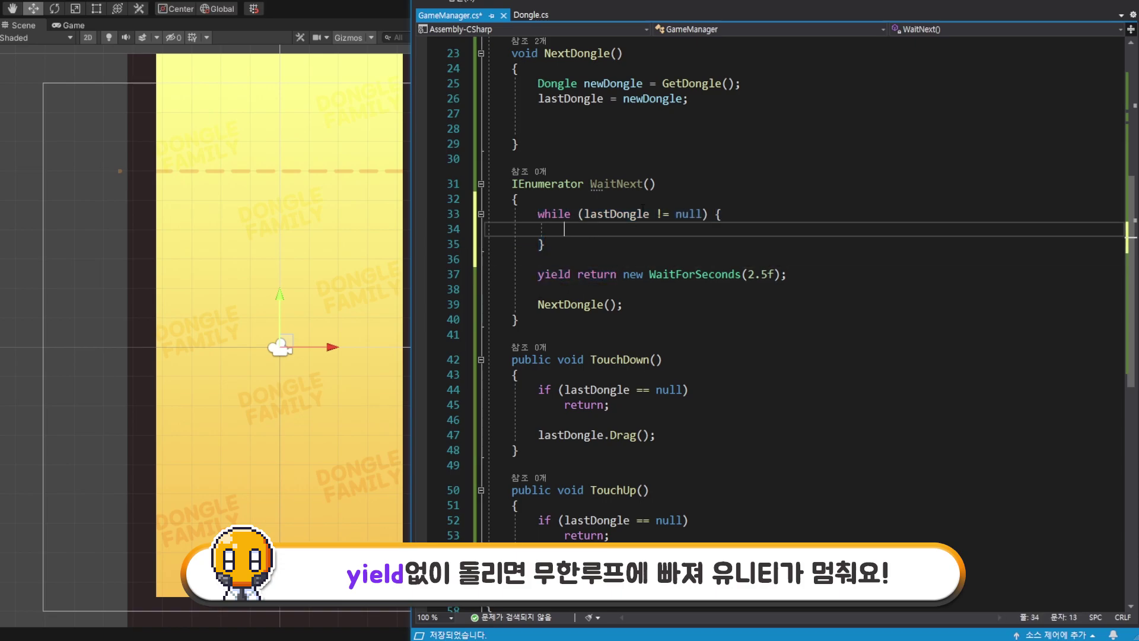
key("ctrl+v")
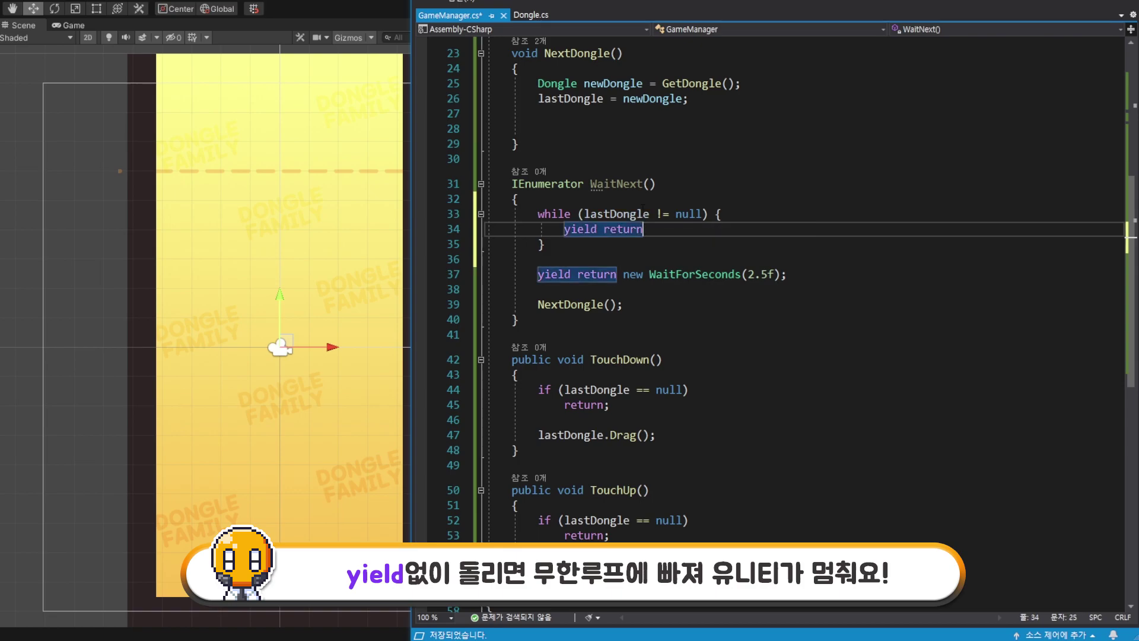
type(" null;")
key("ctrl+s")
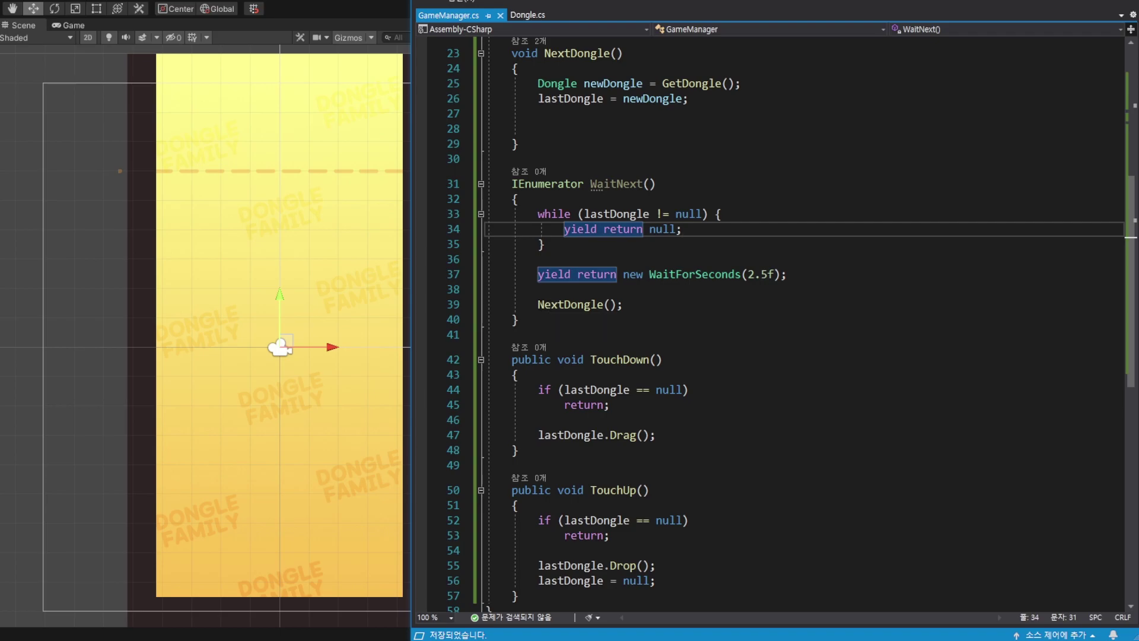
left_click(604, 305)
Paste a direct 'WaitNext();' call into NextDongle's empty line, then delete it
key("shift+End")
scroll(617, 127, "up", 2)
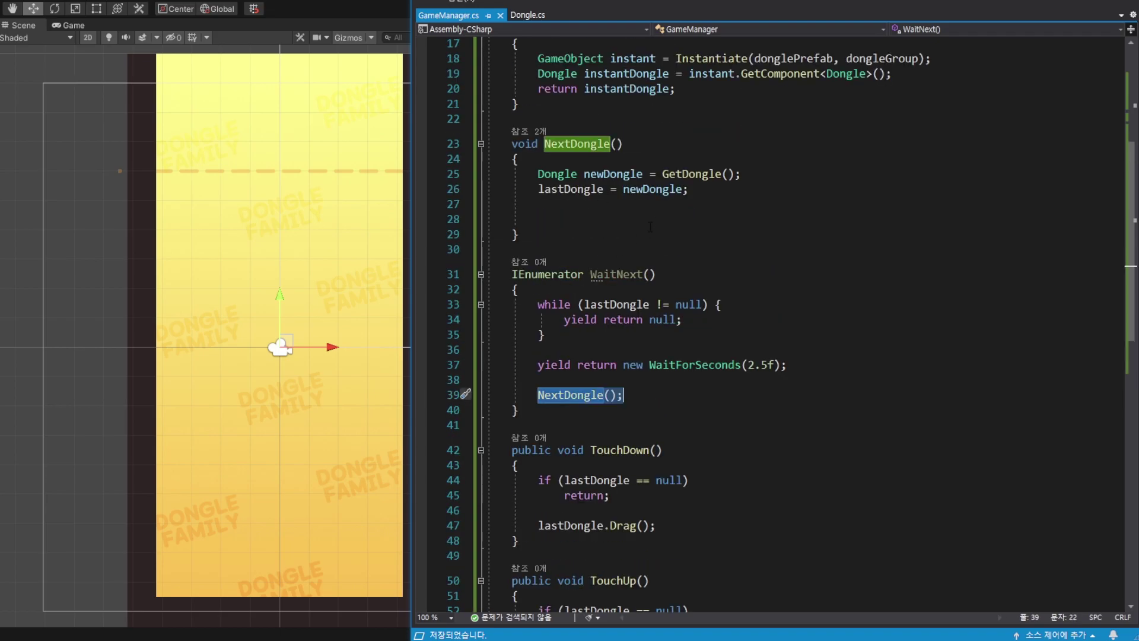
left_click(601, 222)
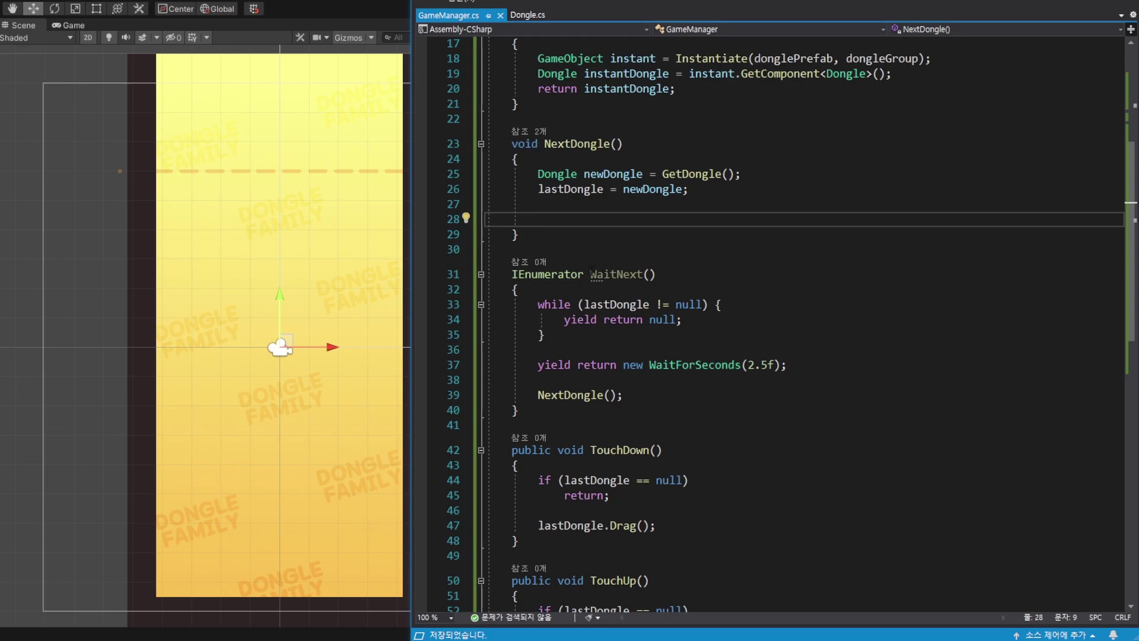
left_click_drag(591, 274, 655, 274)
key("ctrl+c")
left_click(783, 219)
key("ctrl+v")
type(";")
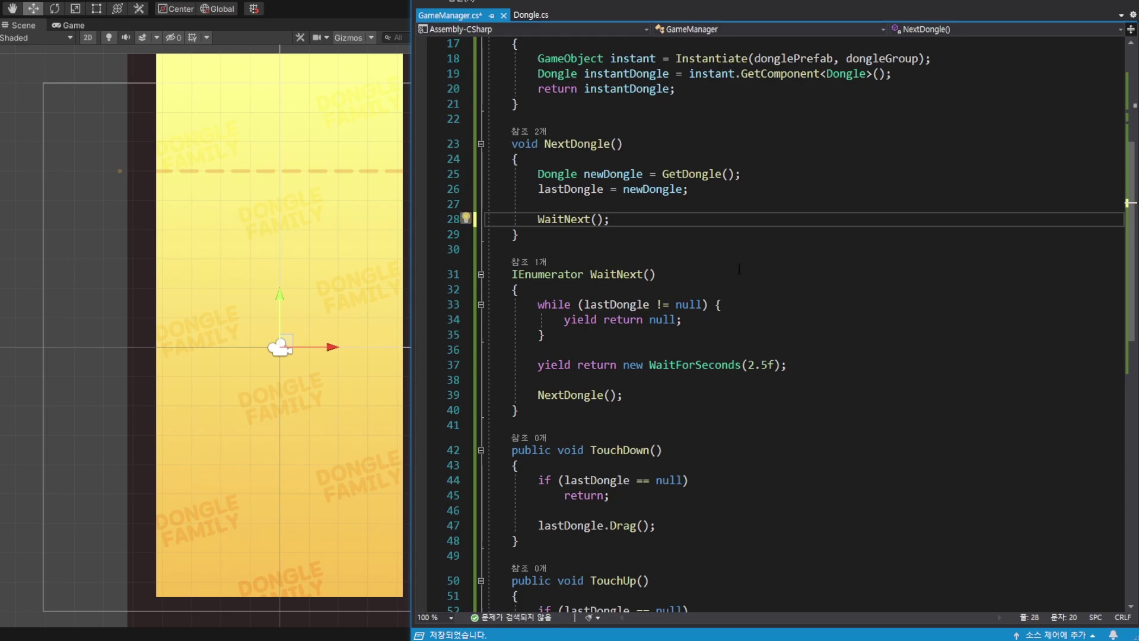
key("shift+Home")
key("BackSpace")
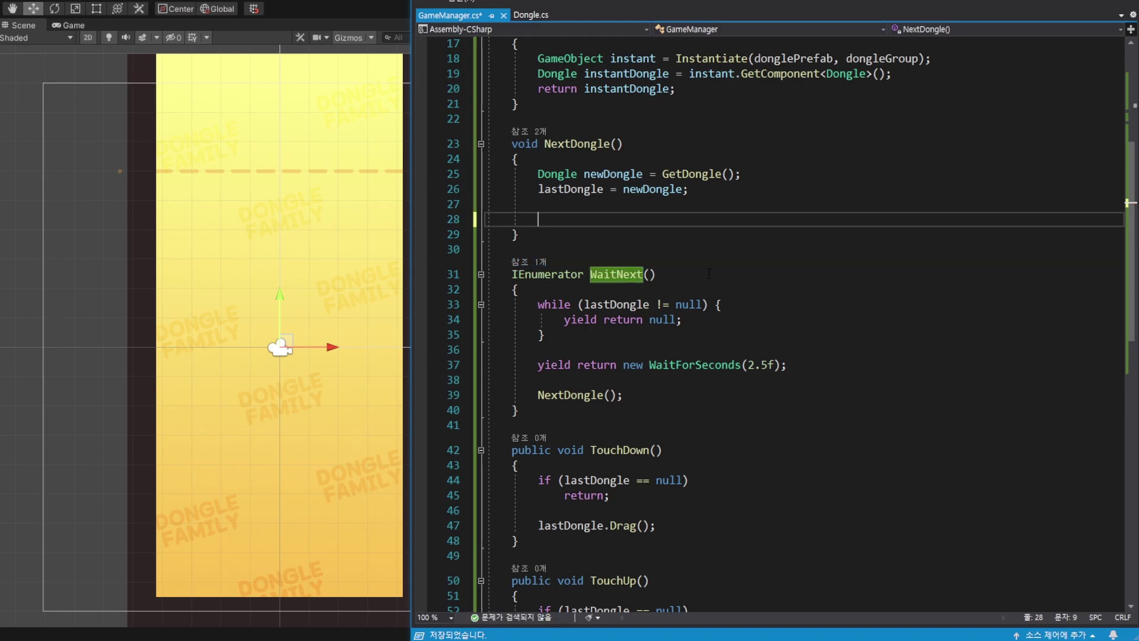
Type 'StartCoroutine();' and paste WaitNext() in as its argument
type("Start")
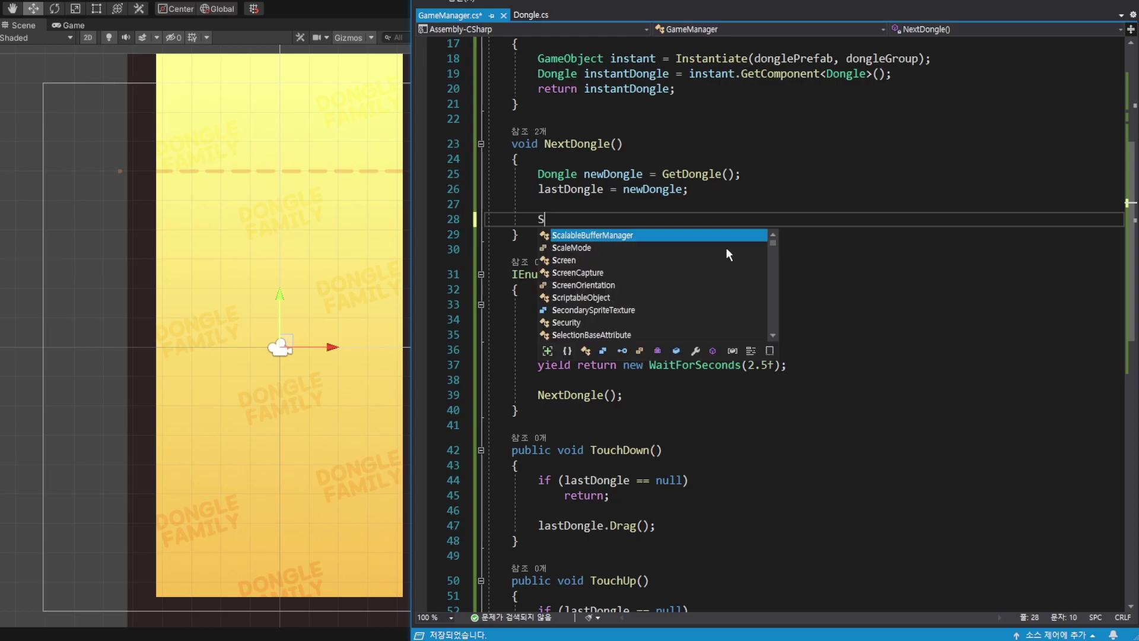
double_click(726, 247)
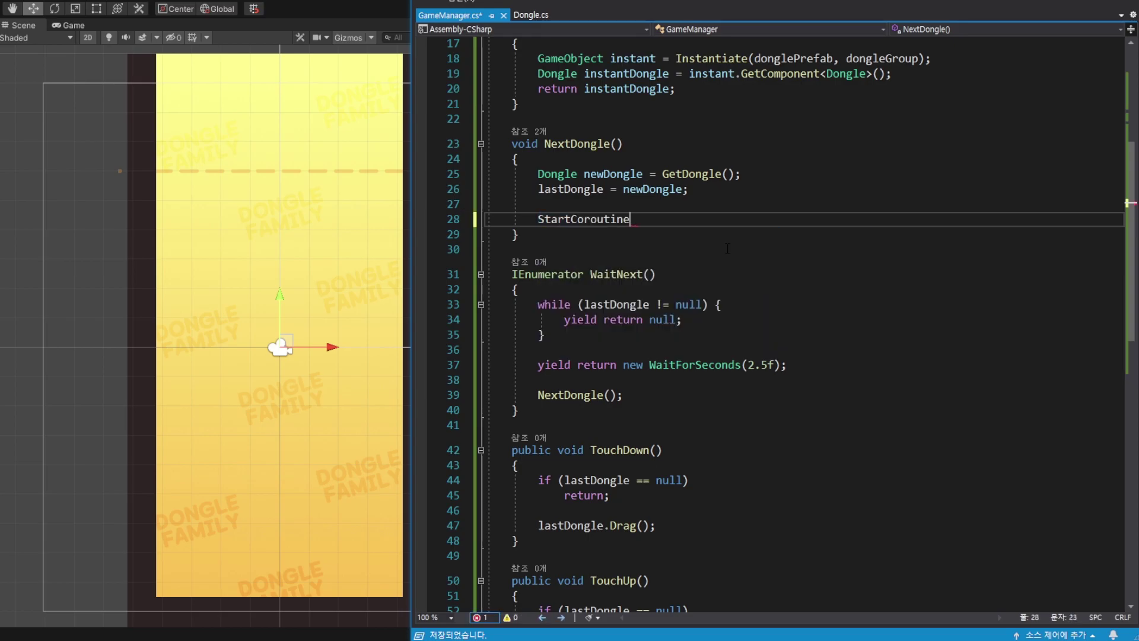
type("()")
type(";")
key("Left")
key("Left")
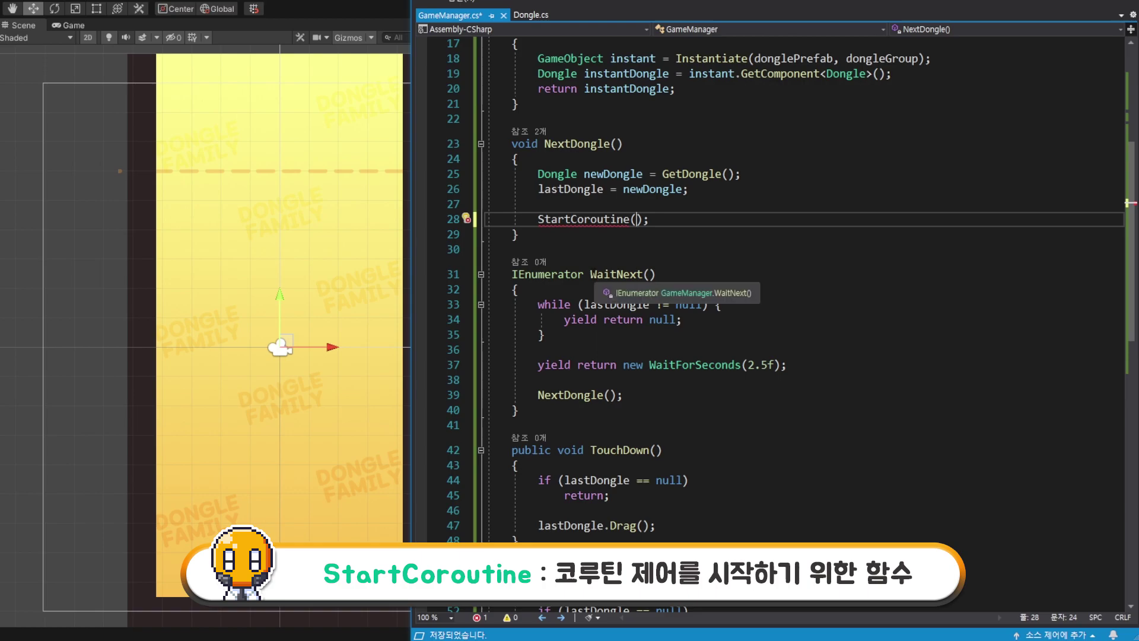
left_click_drag(590, 274, 657, 274)
key("ctrl+c")
left_click(632, 219)
key("ctrl+v")
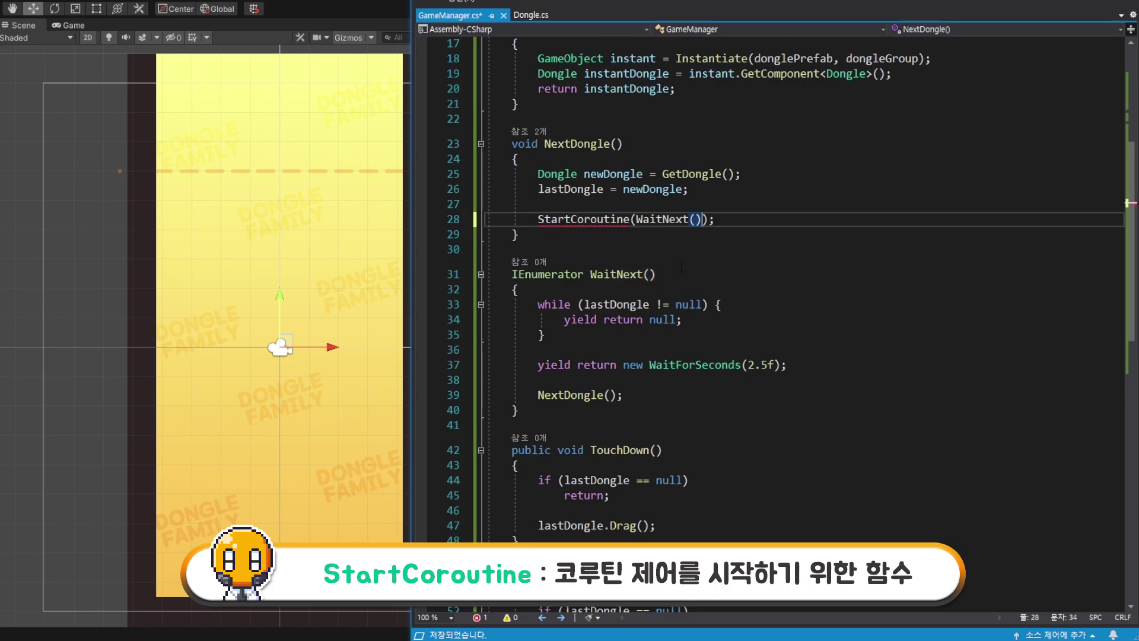
Turn the argument into the string "WaitNext" and save GameManager.cs
key("BackSpace")
key("BackSpace")
type("\"\"")
left_click(637, 219)
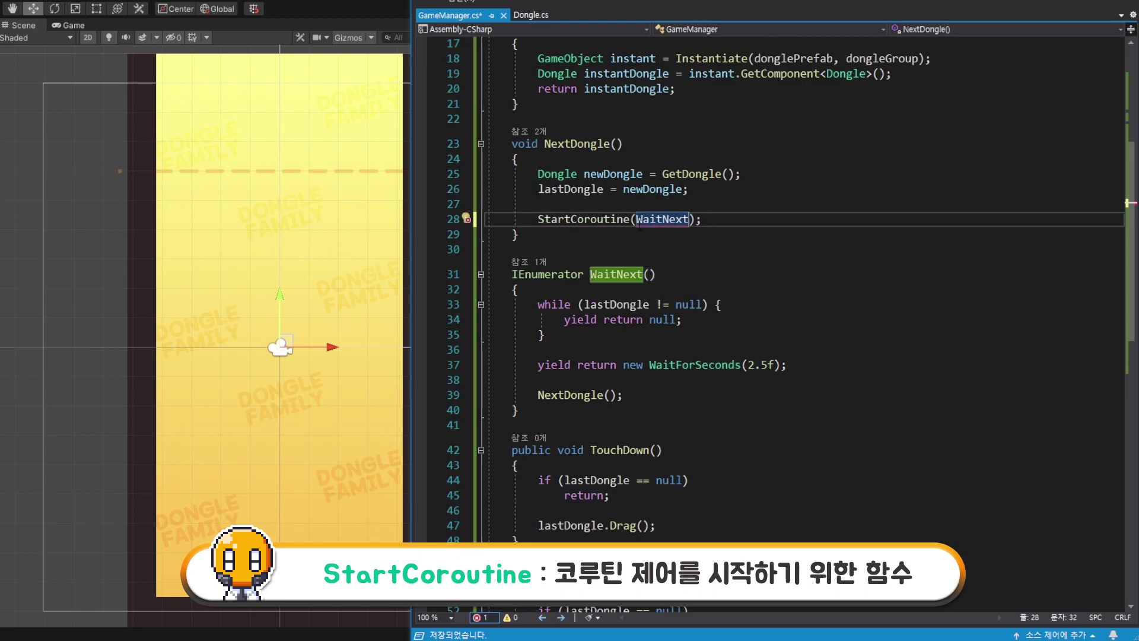
double_click(661, 219)
key("ctrl+x")
type("\"\"")
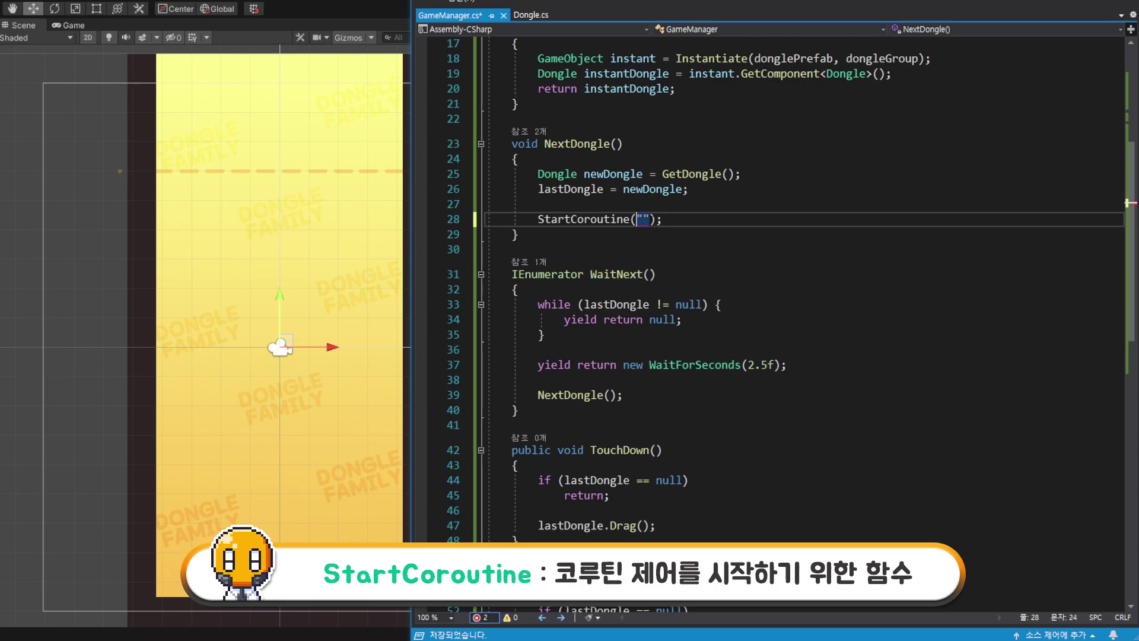
key("Right")
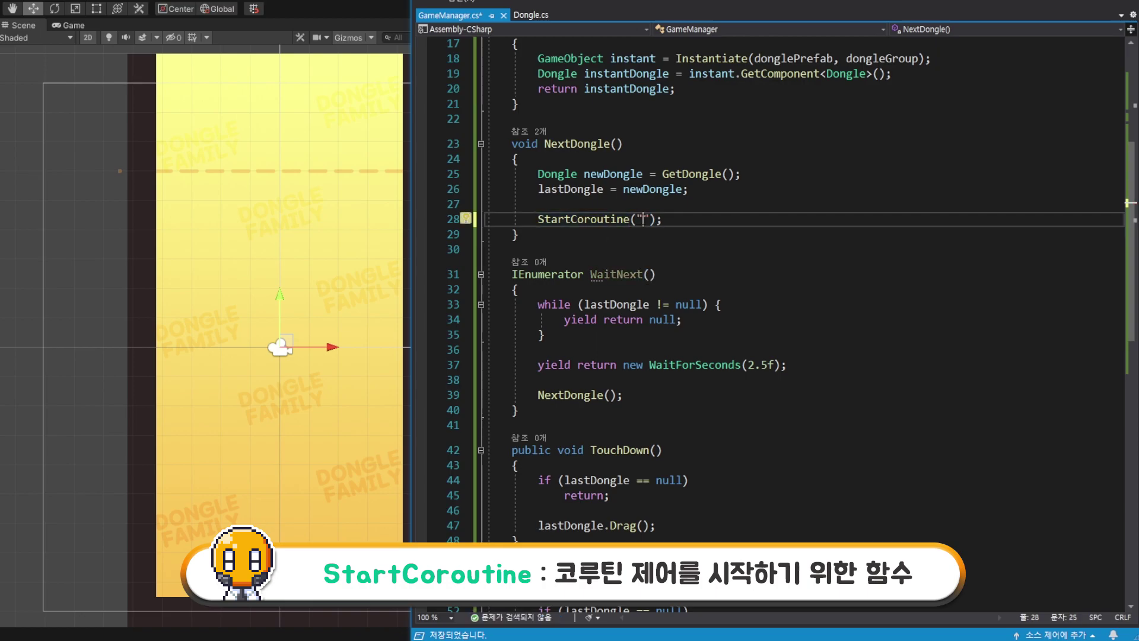
key("ctrl+v")
key("End")
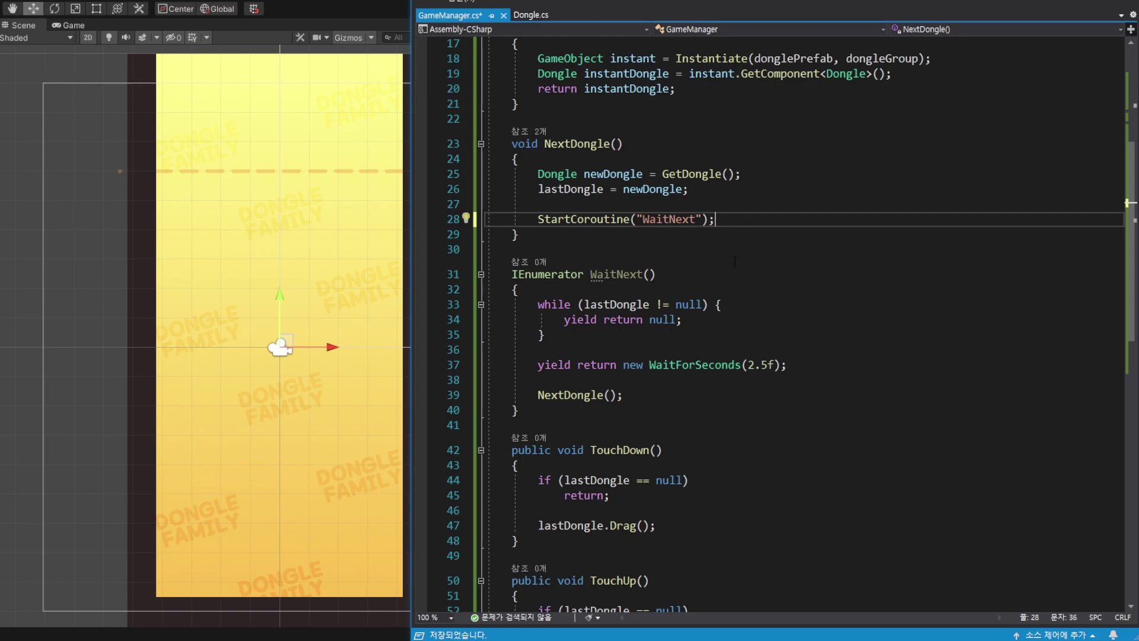
key("ctrl+s")
Play the game in Unity and drop dongles into the box, moving them sideways first
left_click(369, 1)
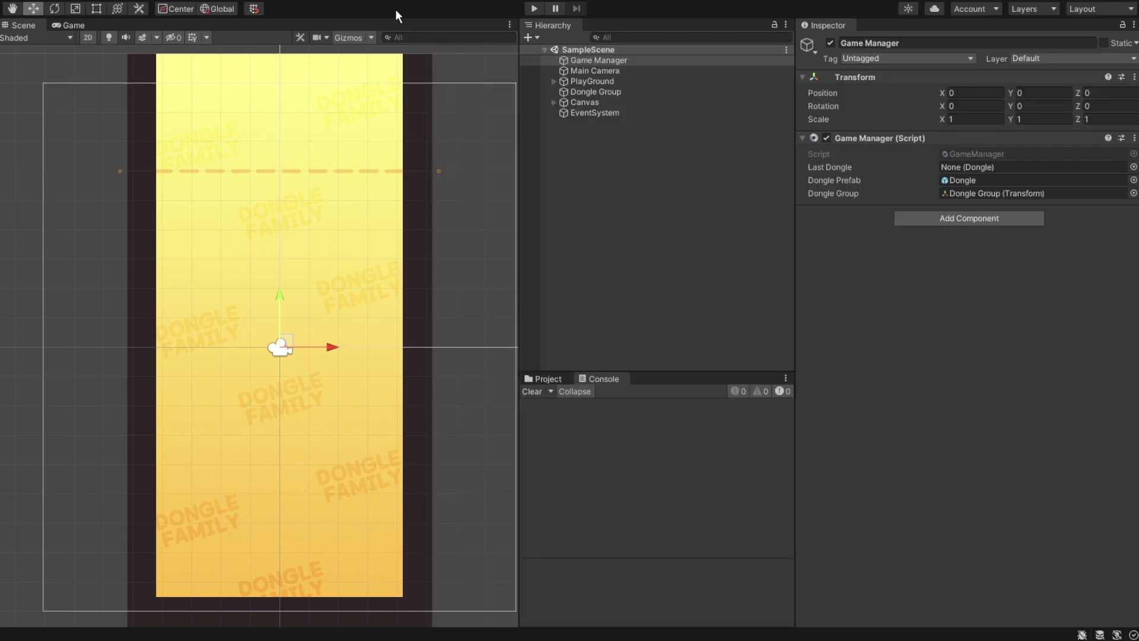
left_click(535, 8)
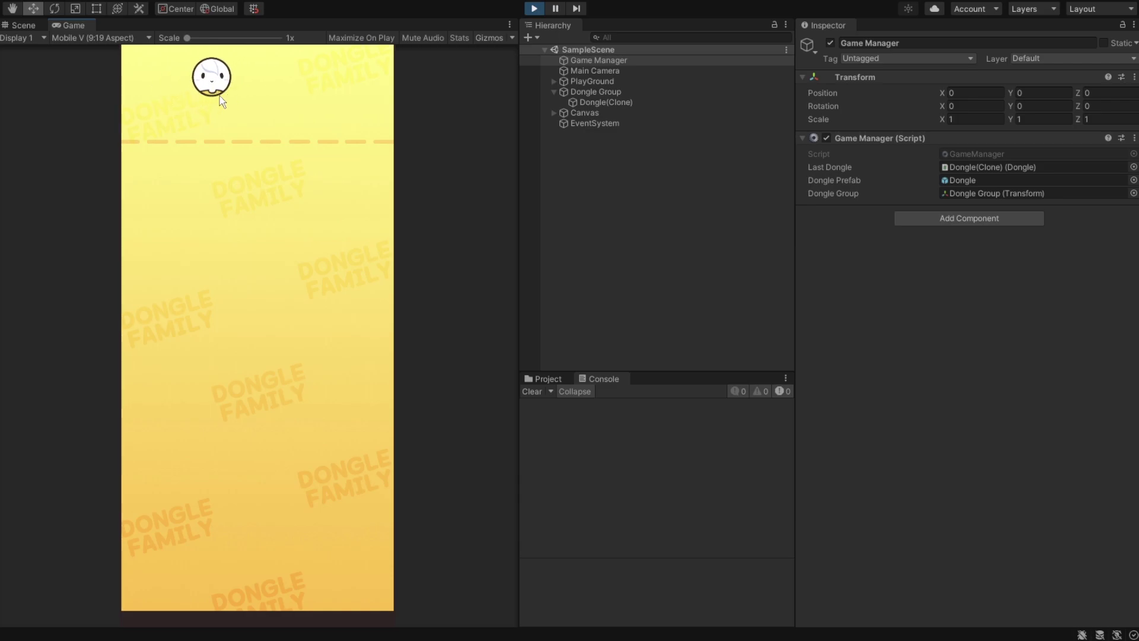
left_click(304, 98)
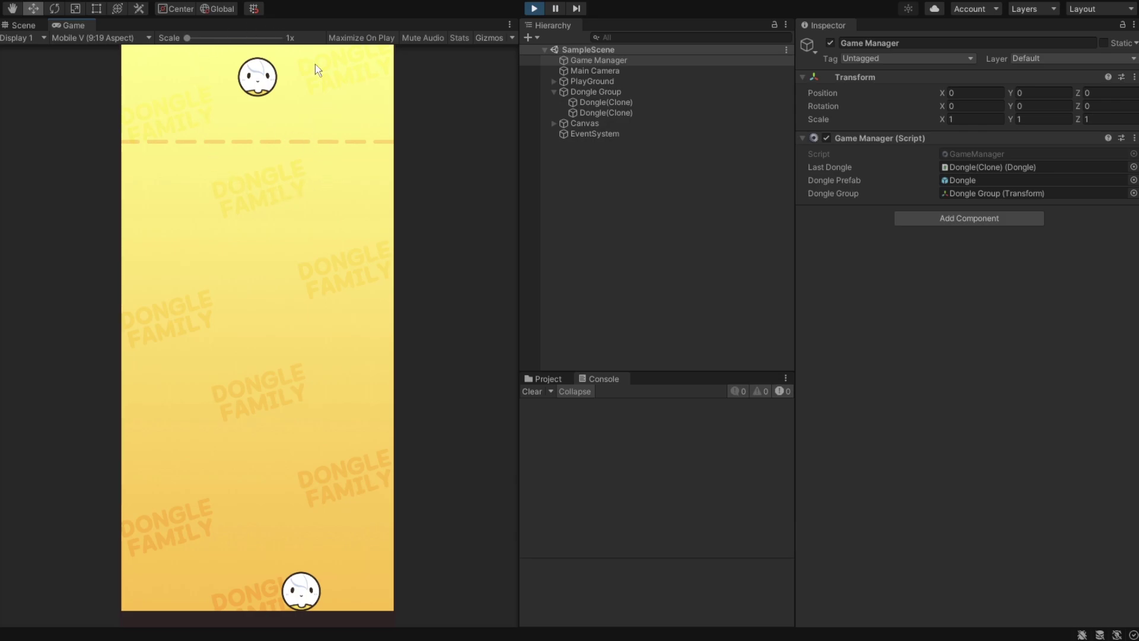
left_click_drag(264, 98, 338, 116)
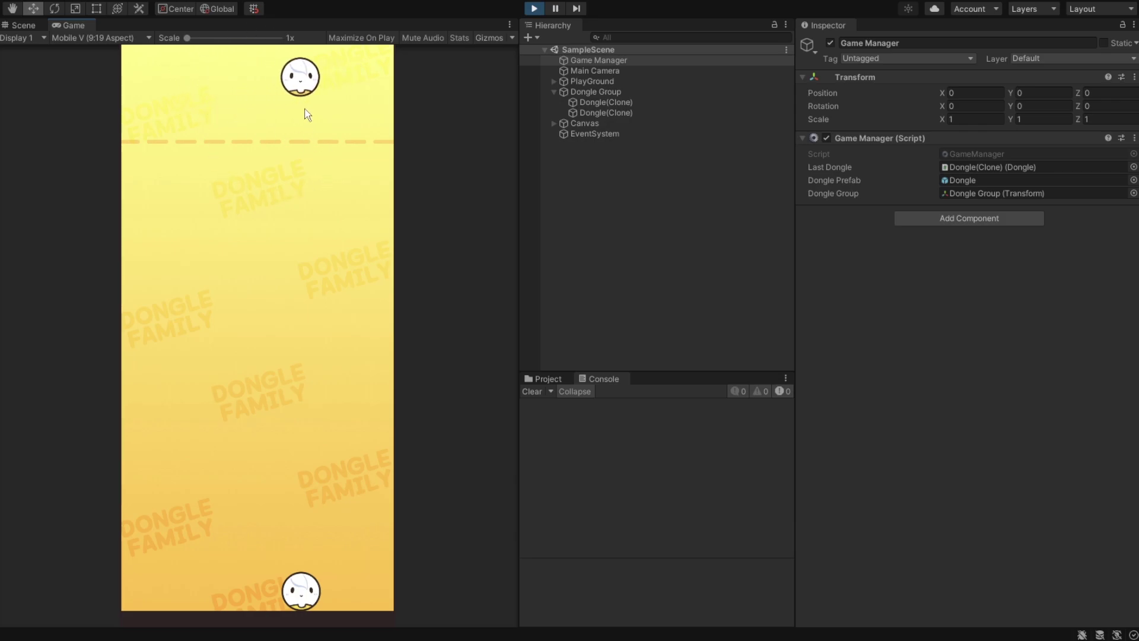
left_click_drag(338, 116, 339, 125)
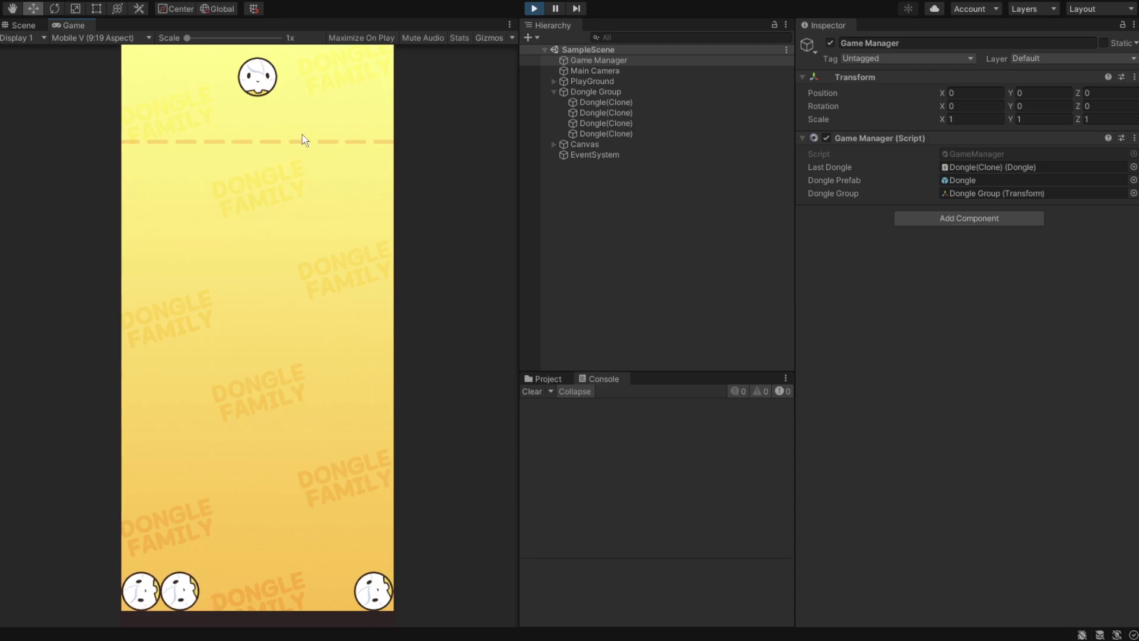
left_click_drag(273, 124, 347, 128)
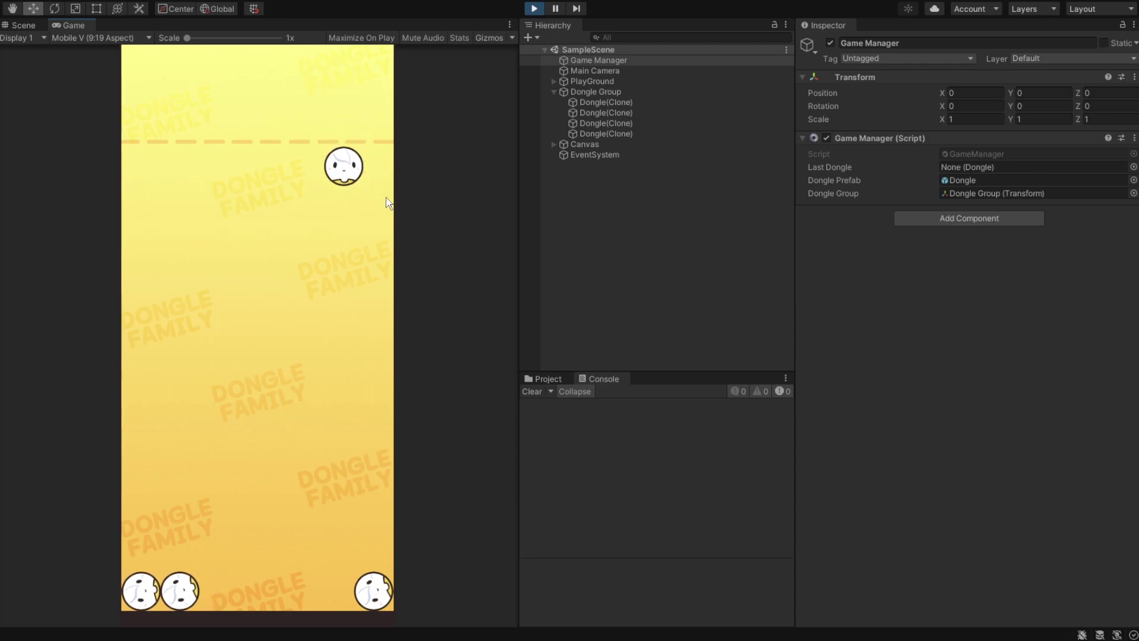
Show the Project tab's Sprites folder and keep dropping dongles into the box
left_click(545, 378)
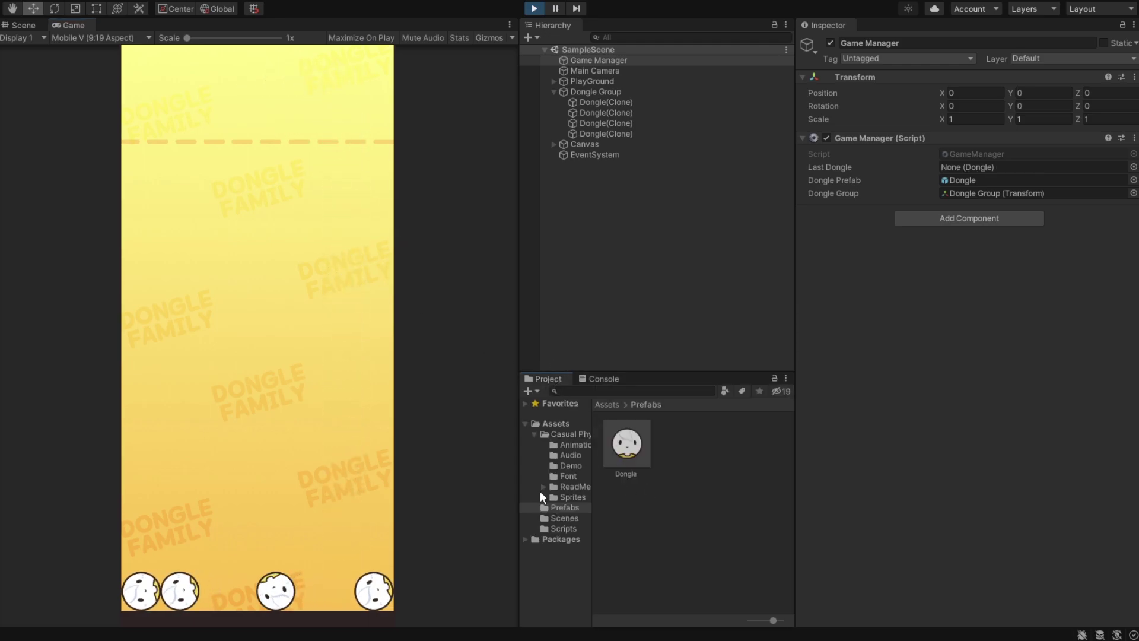
left_click(573, 487)
left_click(570, 497)
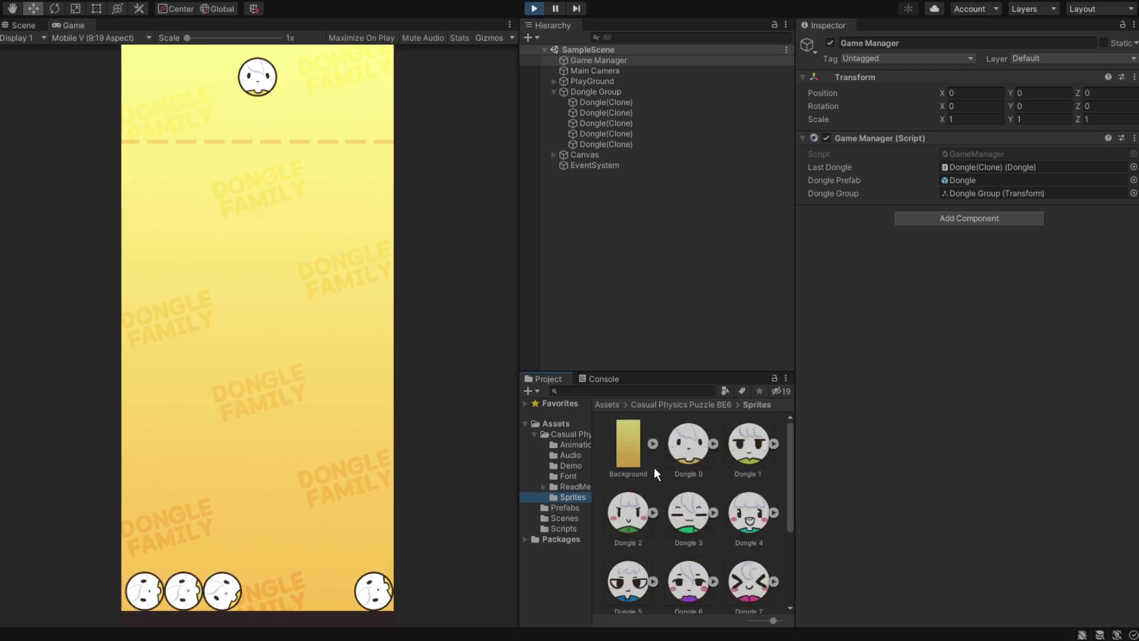
left_click_drag(270, 121, 347, 109)
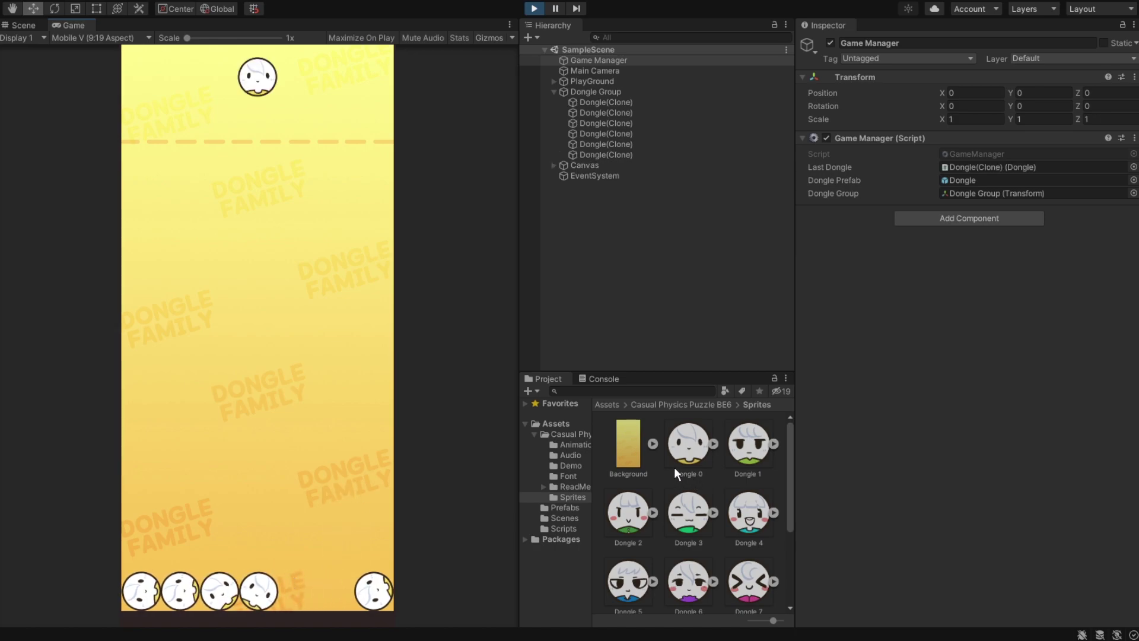
left_click(300, 132)
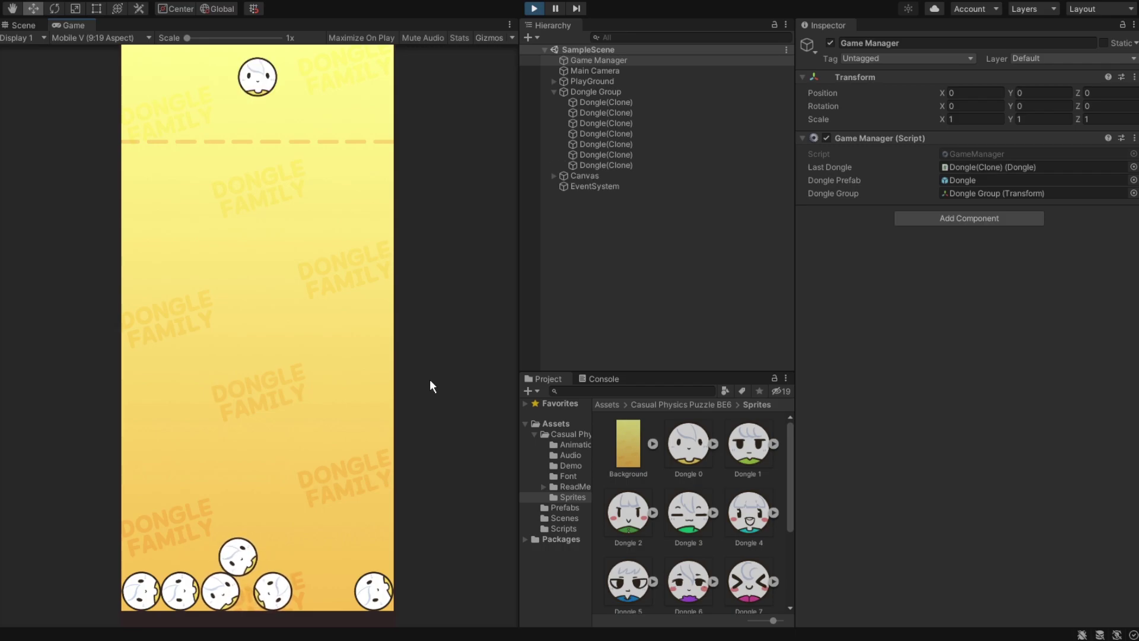
Stop Play, add 'public int level;' at the top of the Dongle class, and save
left_click(533, 8)
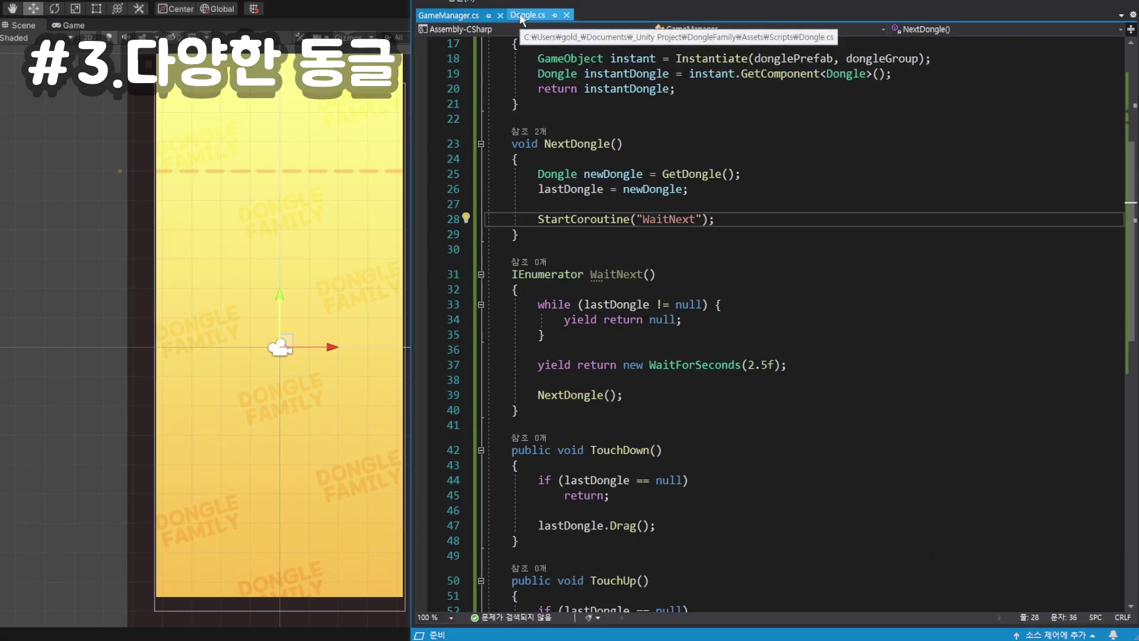
left_click(521, 18)
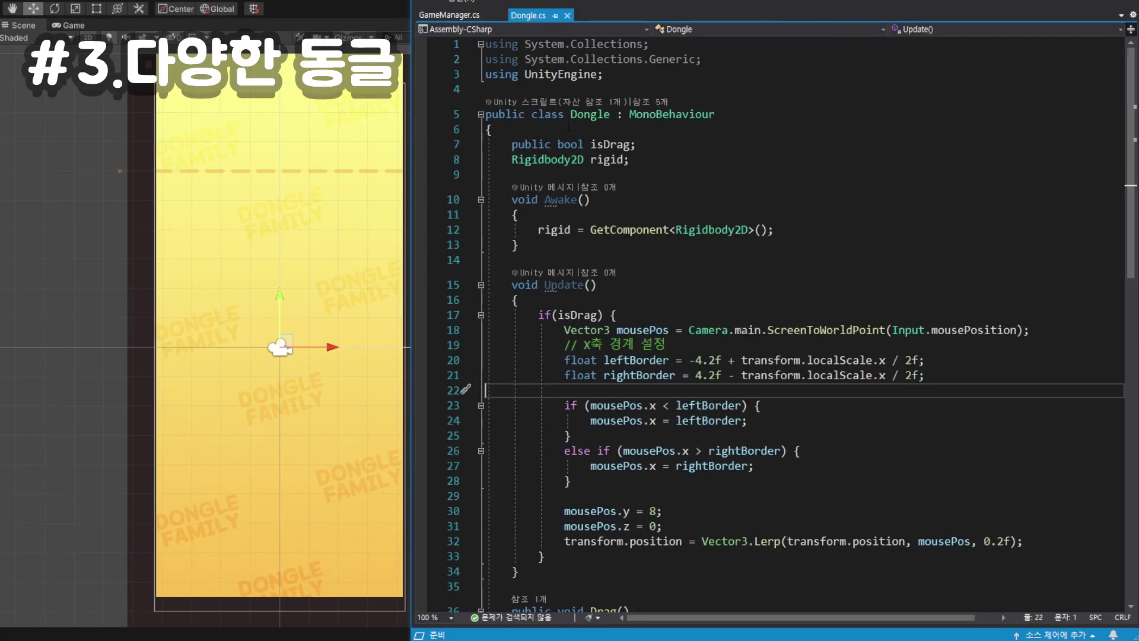
left_click(508, 131)
key("Return")
type("pub")
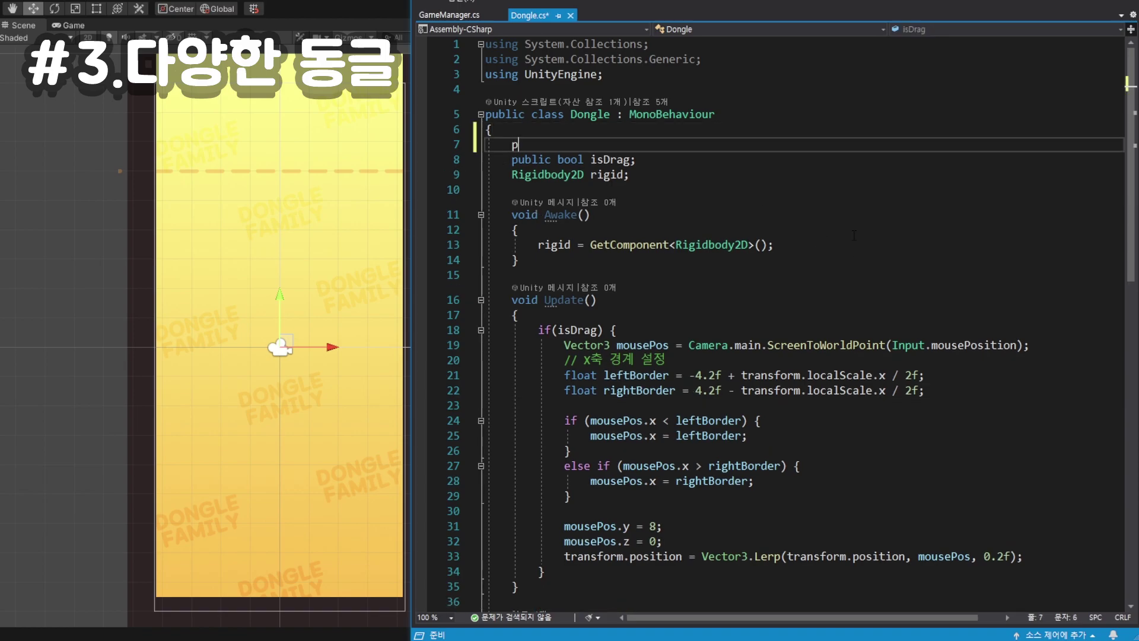
type("lic int")
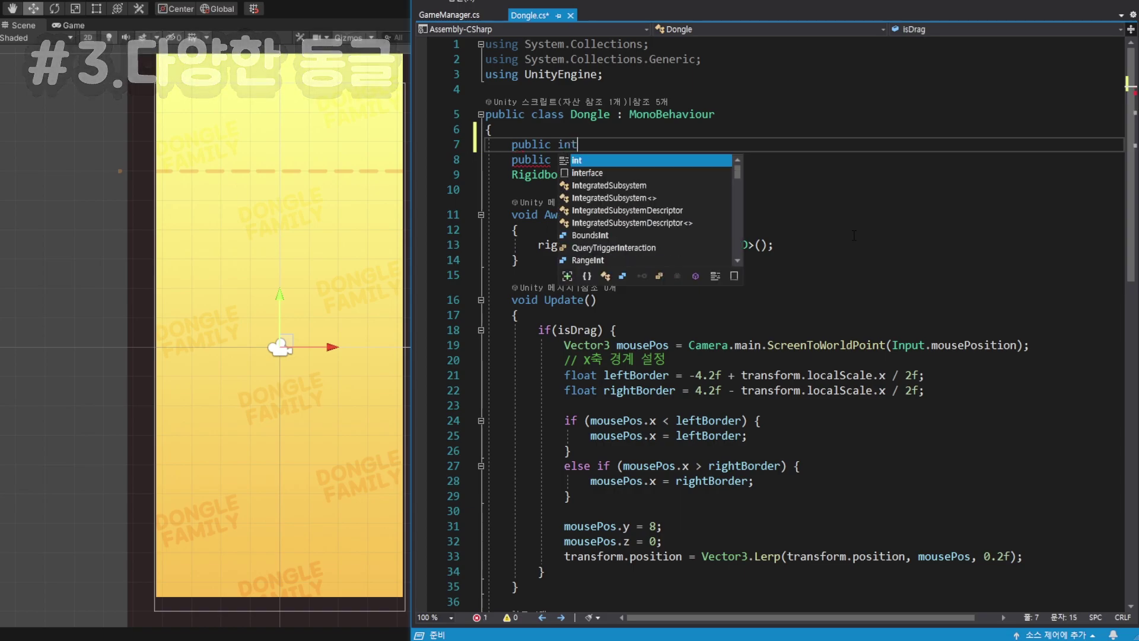
type(" level;")
key("ctrl+s")
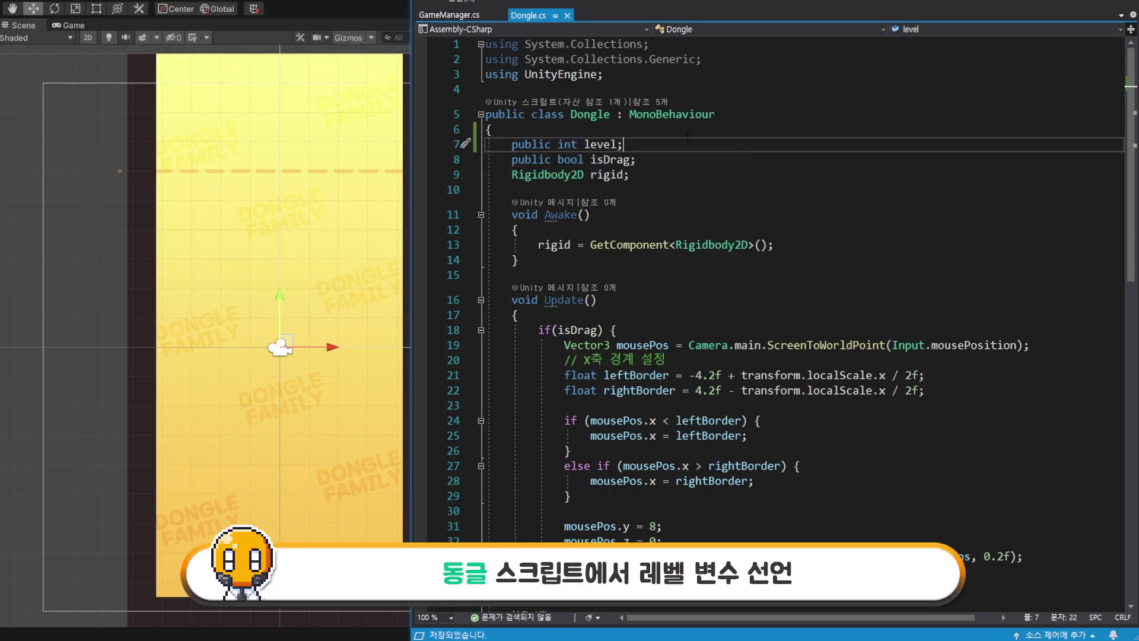
key("alt+Tab")
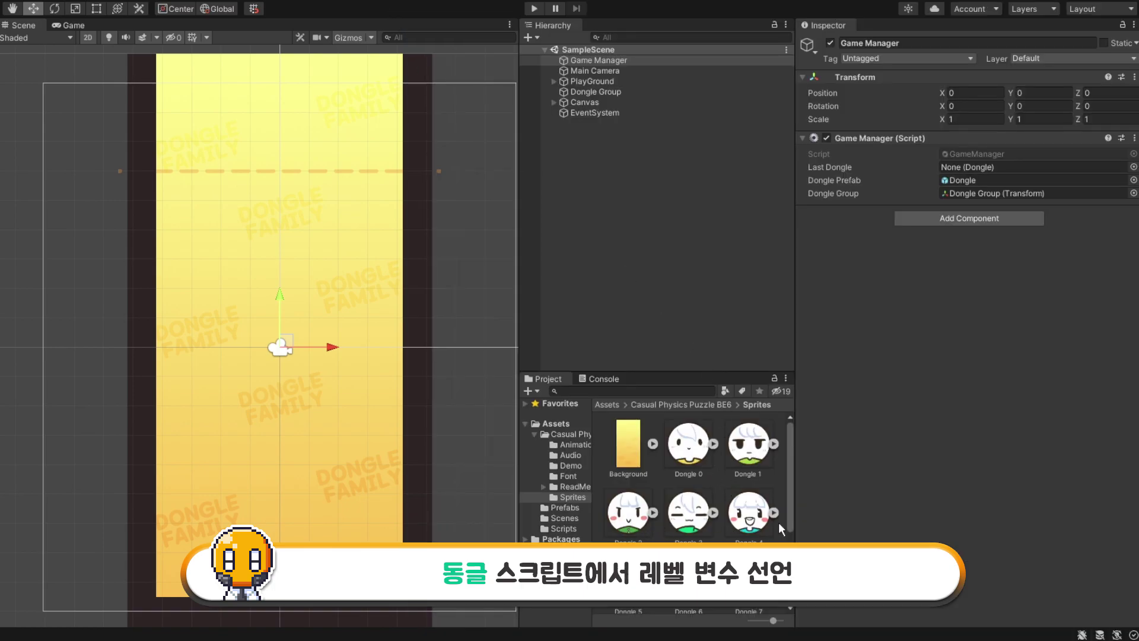
Check the new level variable in the Dongle script, then go back to Unity
scroll(789, 520, "down", 1)
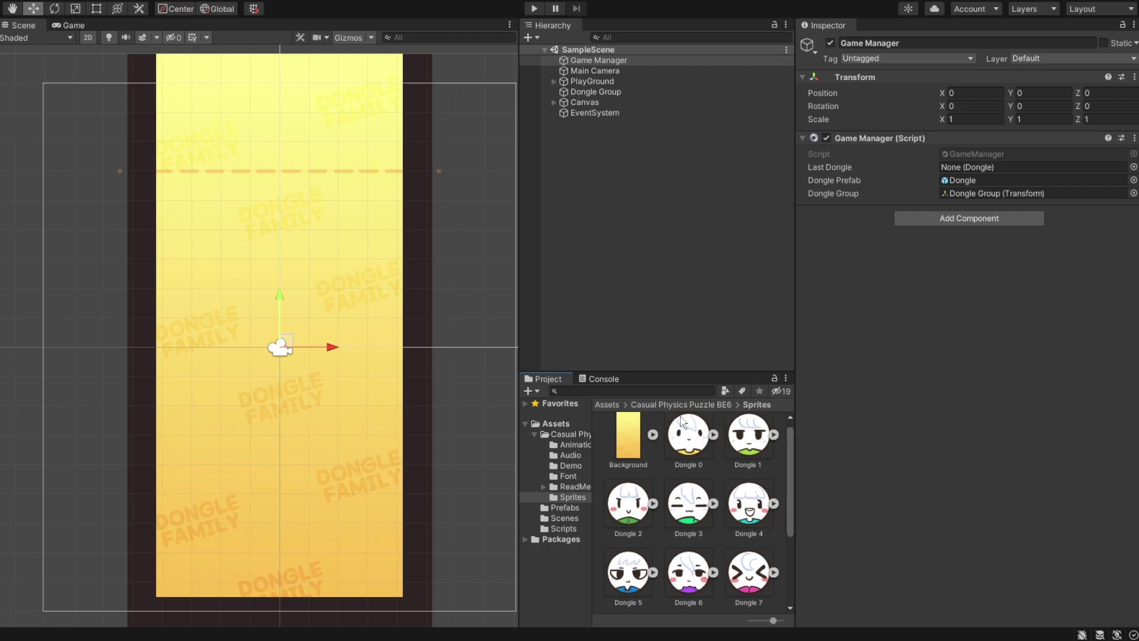
mouse_move(61, 638)
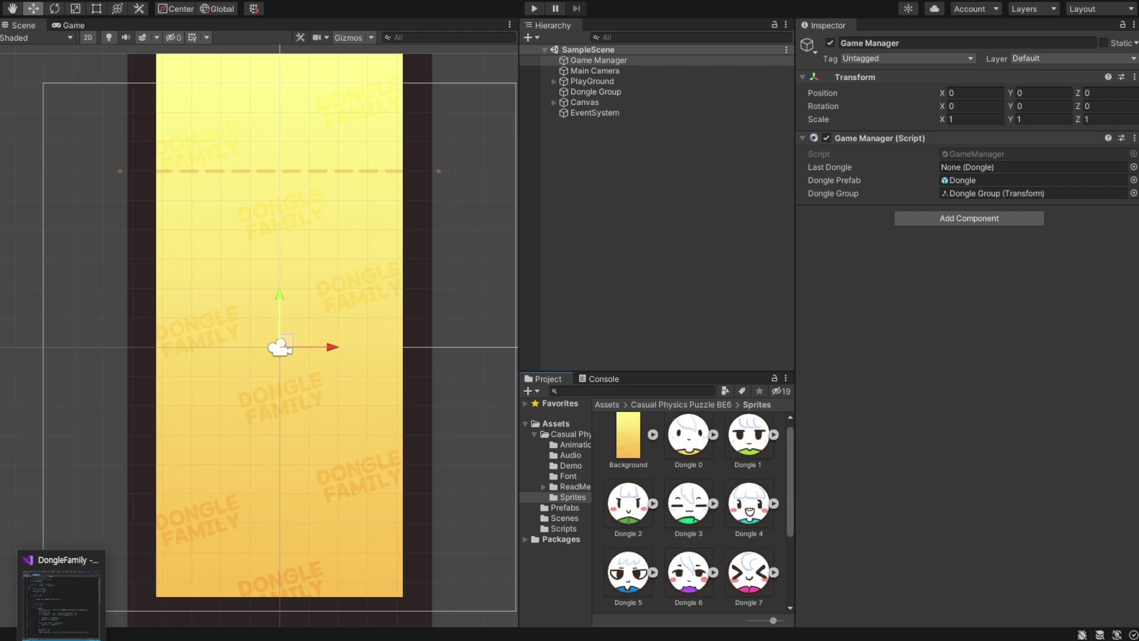
left_click(62, 599)
double_click(601, 144)
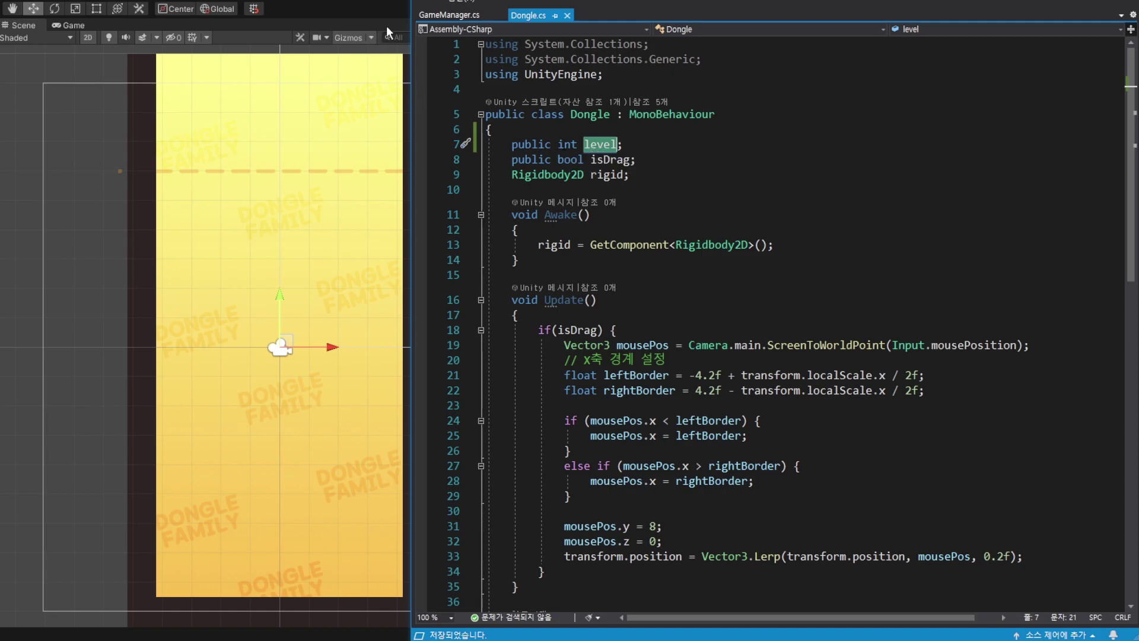
left_click(369, 7)
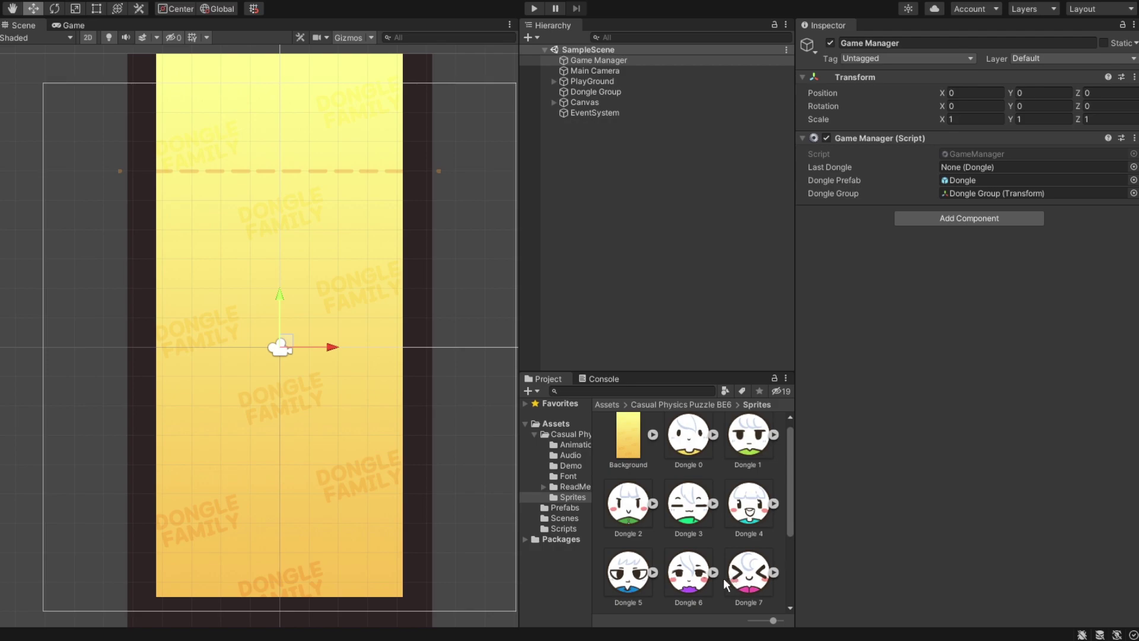
Browse the Animation folder's AcDongle controller and Level 3–6 clips
left_click(573, 444)
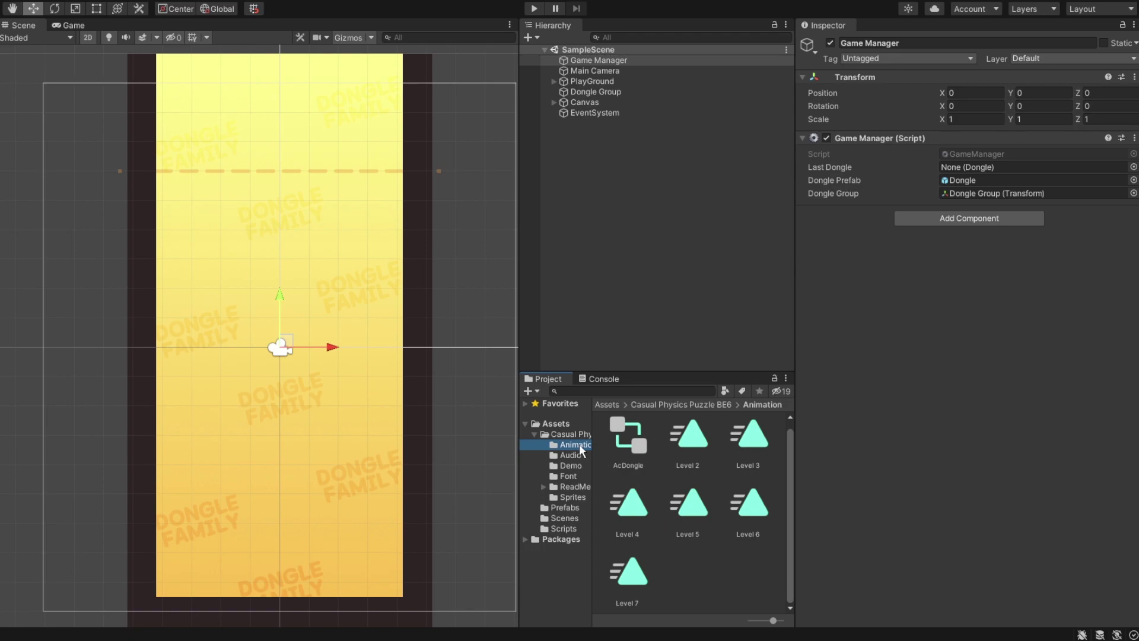
left_click(629, 436)
left_click(749, 442)
left_click(634, 521)
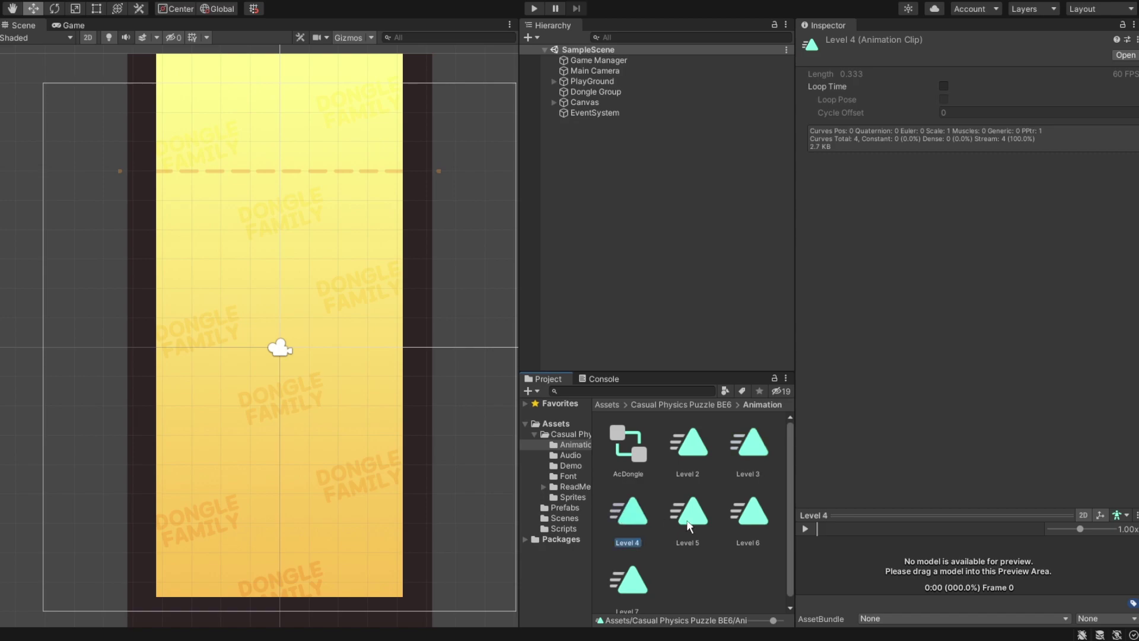
left_click(689, 512)
left_click(765, 510)
left_click(628, 445)
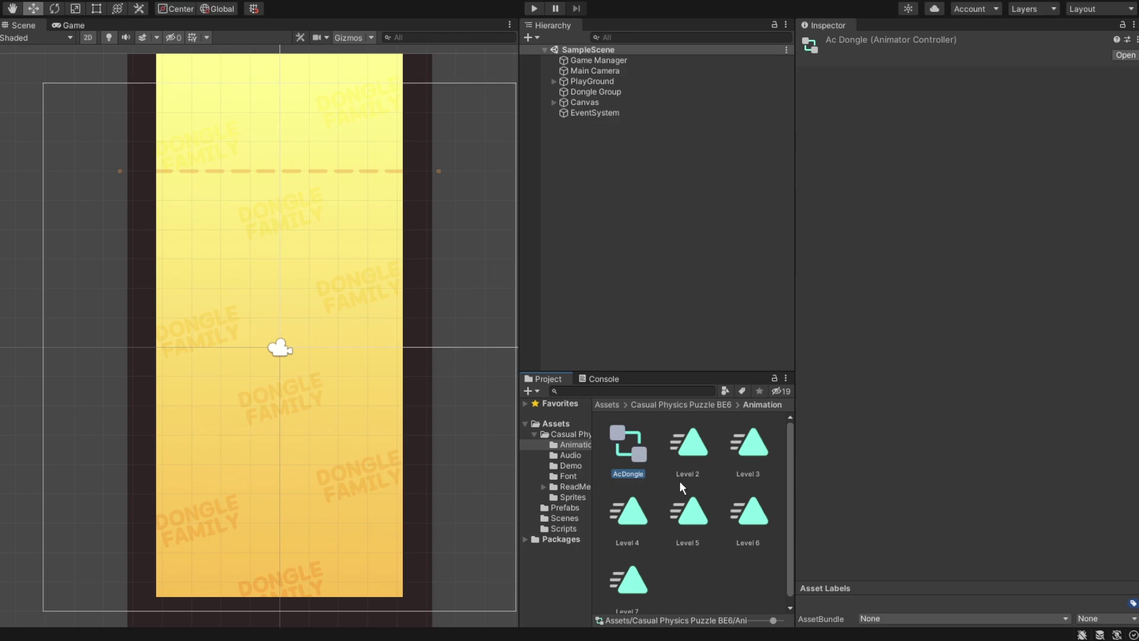
Select the Dongle prefab in the Prefabs folder and open it for editing
left_click(560, 507)
left_click(630, 449)
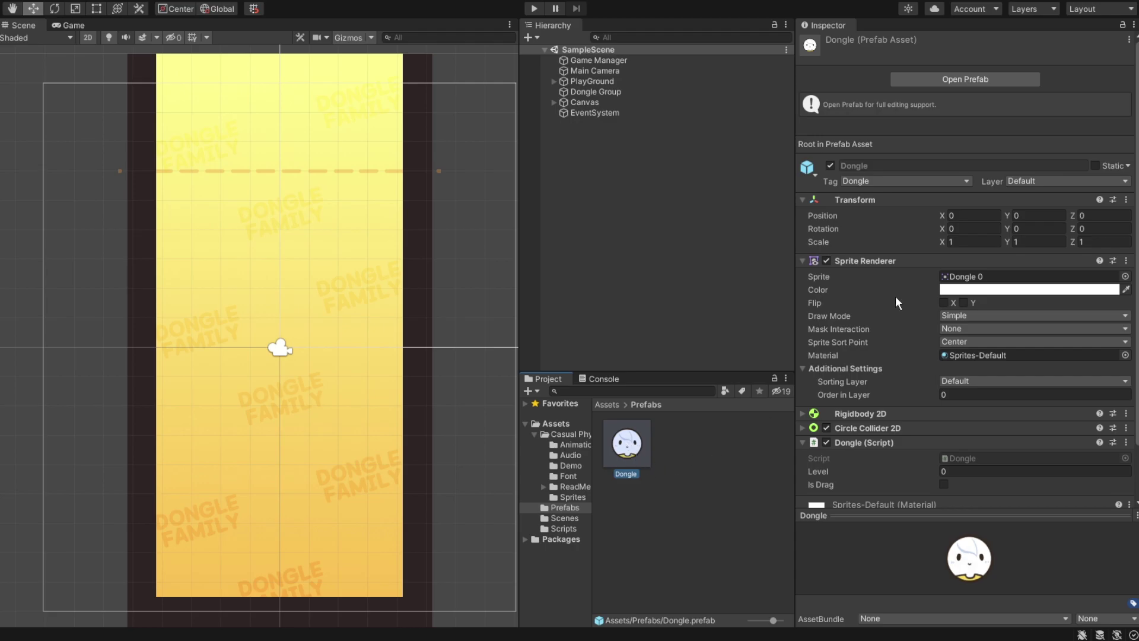
left_click(945, 79)
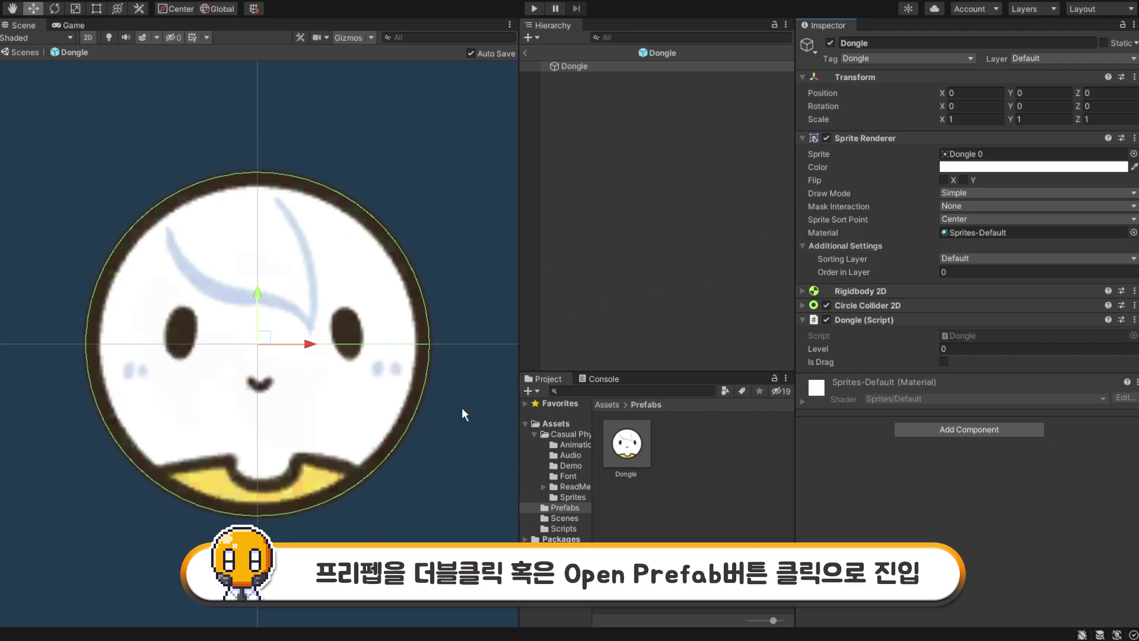
Add an Animator with the AcDongle controller and move it above the Dongle script
left_click(802, 135)
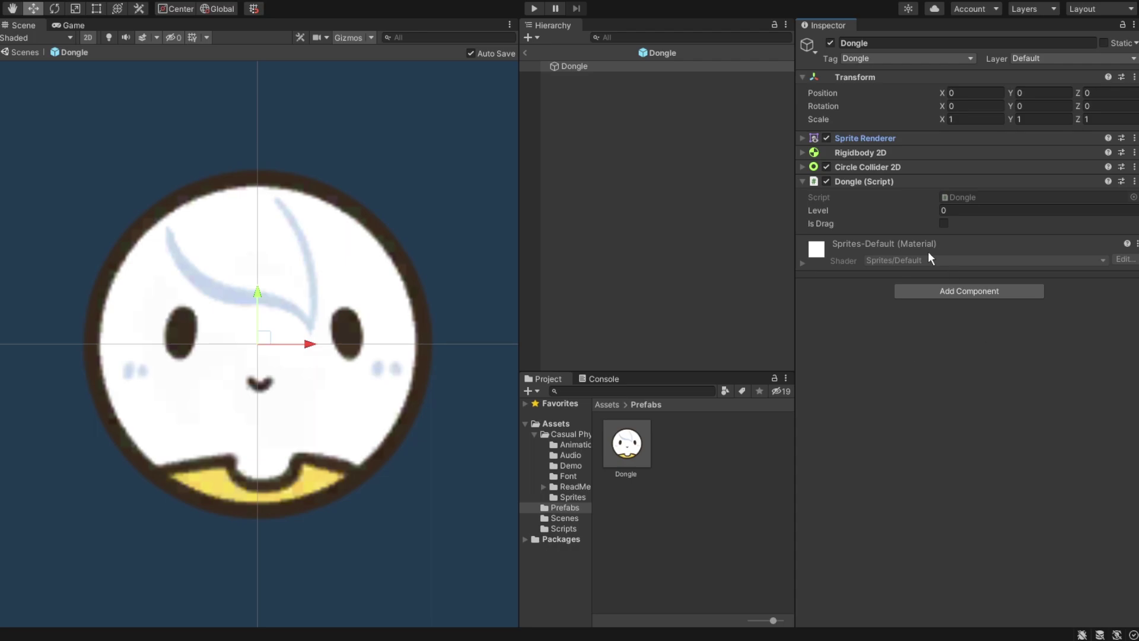
left_click(920, 286)
type("animator")
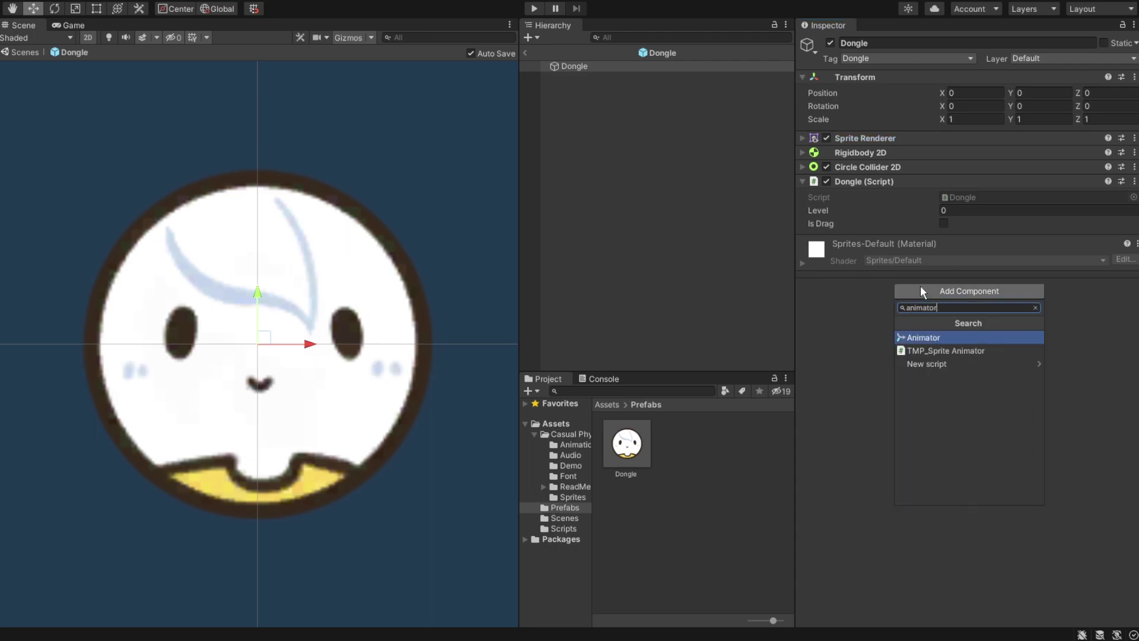
left_click(914, 338)
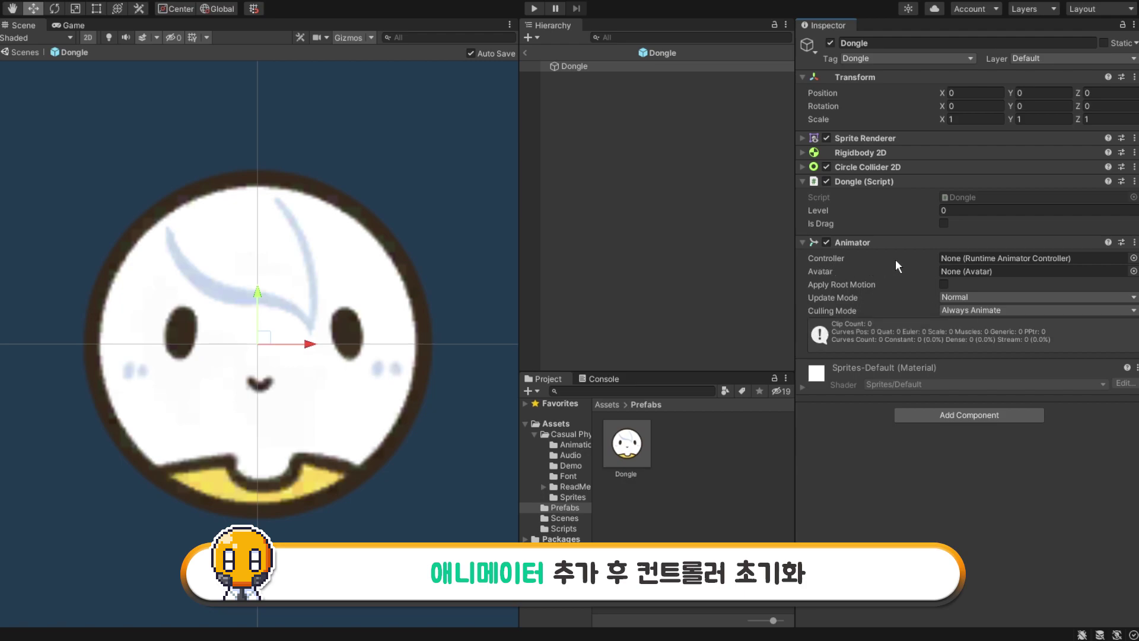
left_click(1133, 258)
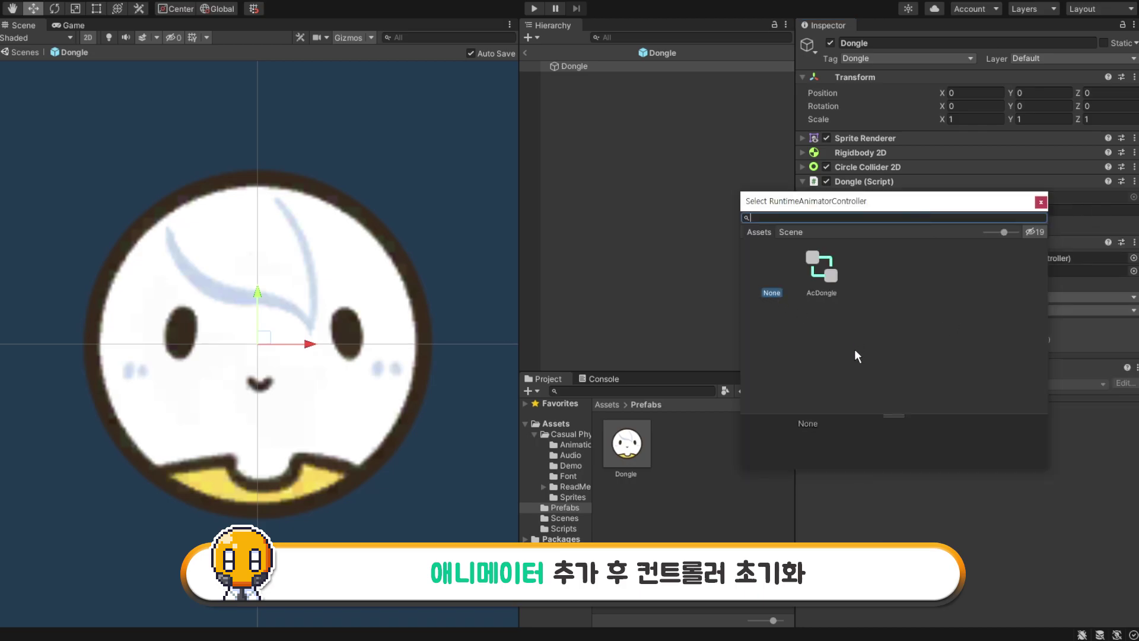
left_click(824, 272)
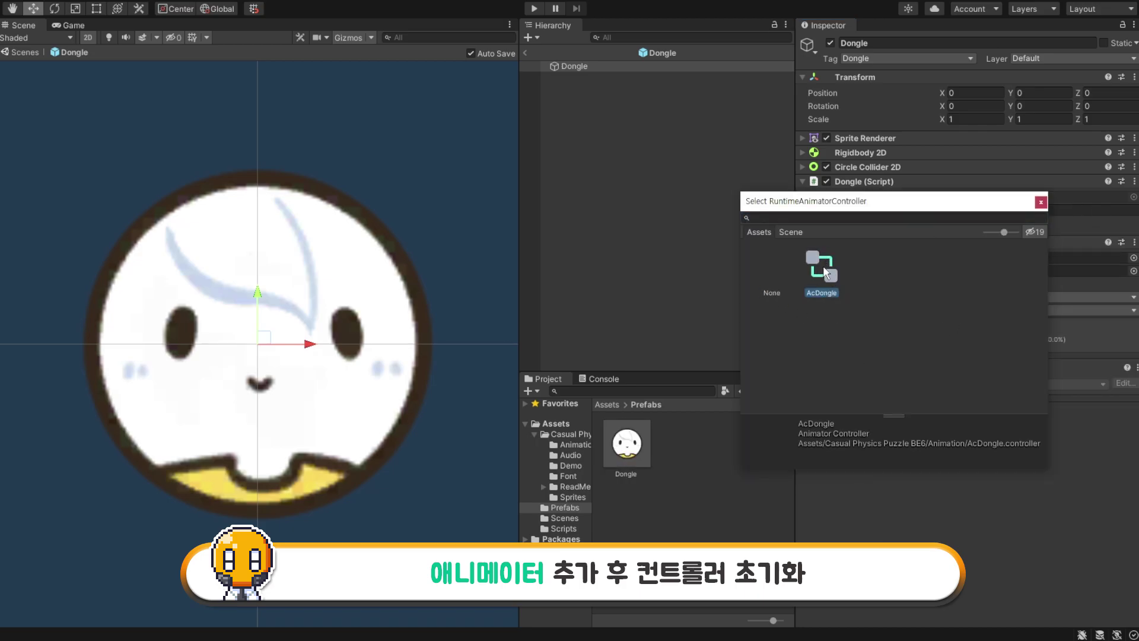
double_click(825, 274)
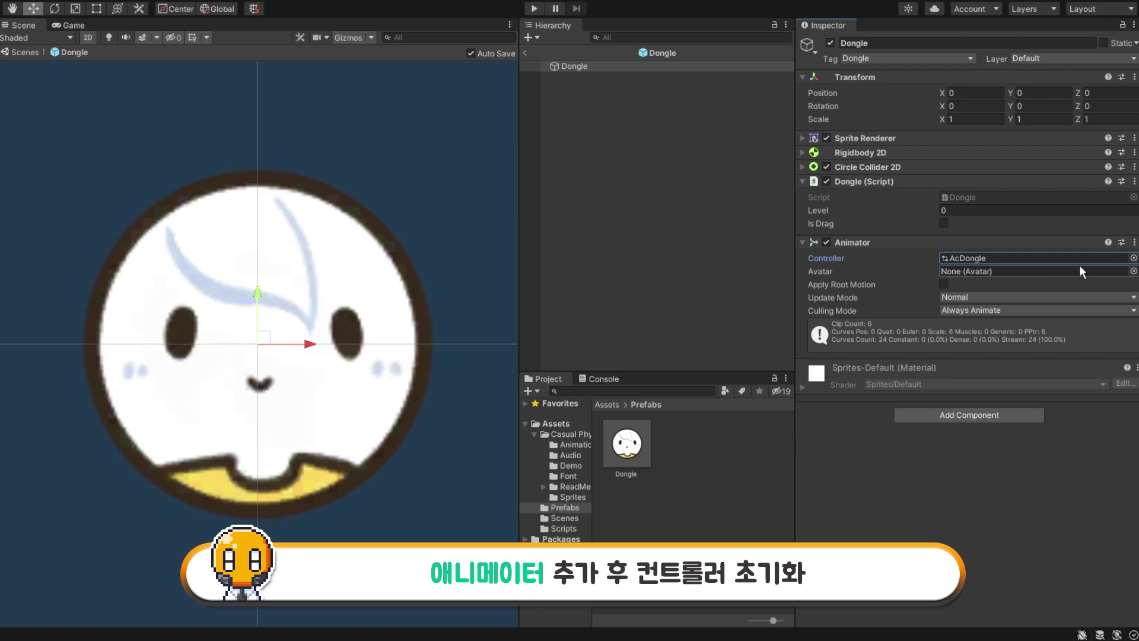
left_click(1134, 242)
left_click(1058, 288)
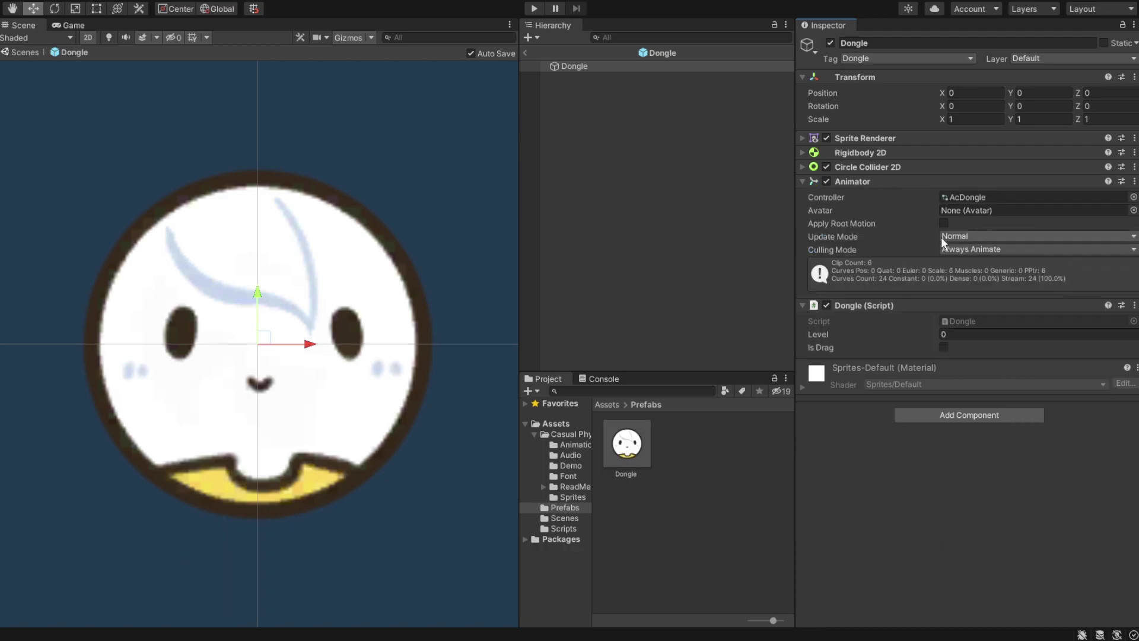
Open the AcDongle state graph and inspect the Level 0 through Level 7 states
double_click(984, 197)
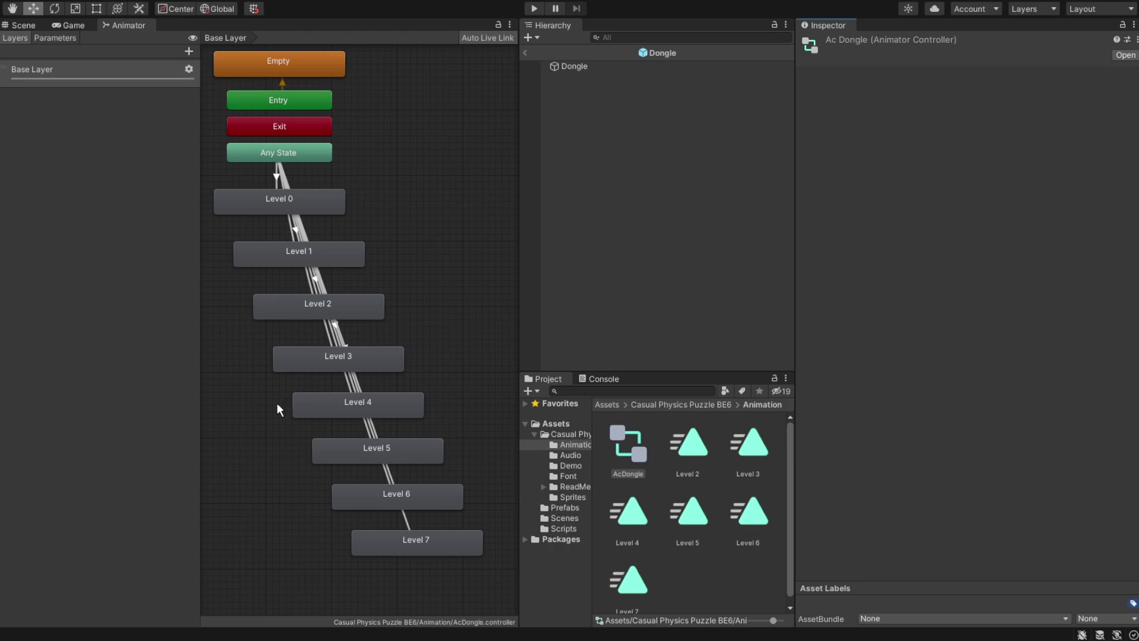
left_click(200, 3)
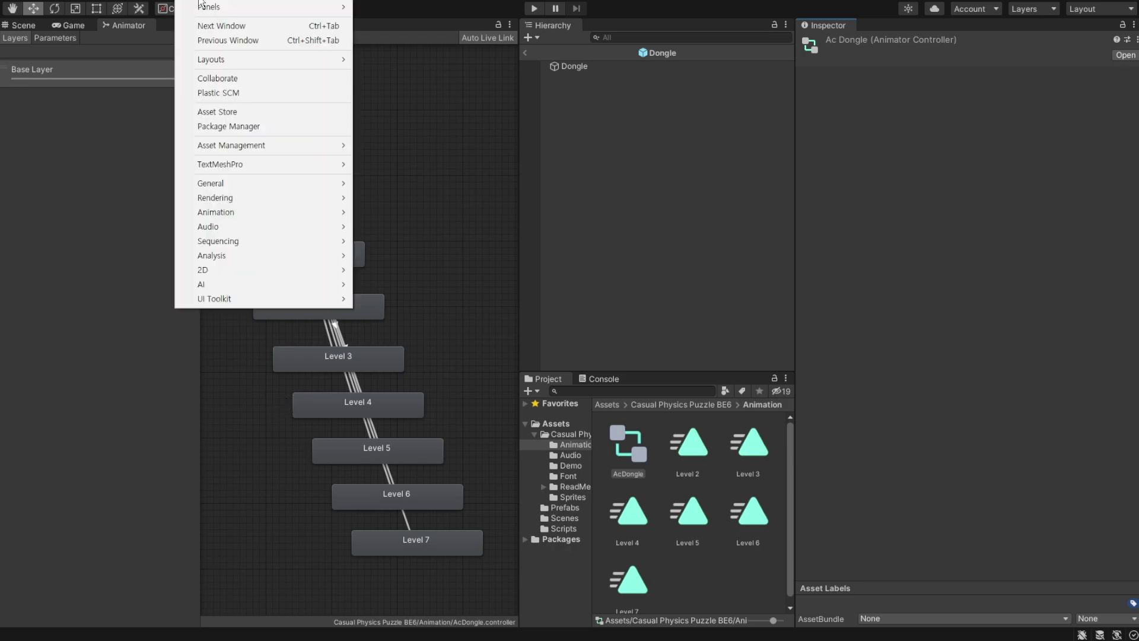
mouse_move(268, 211)
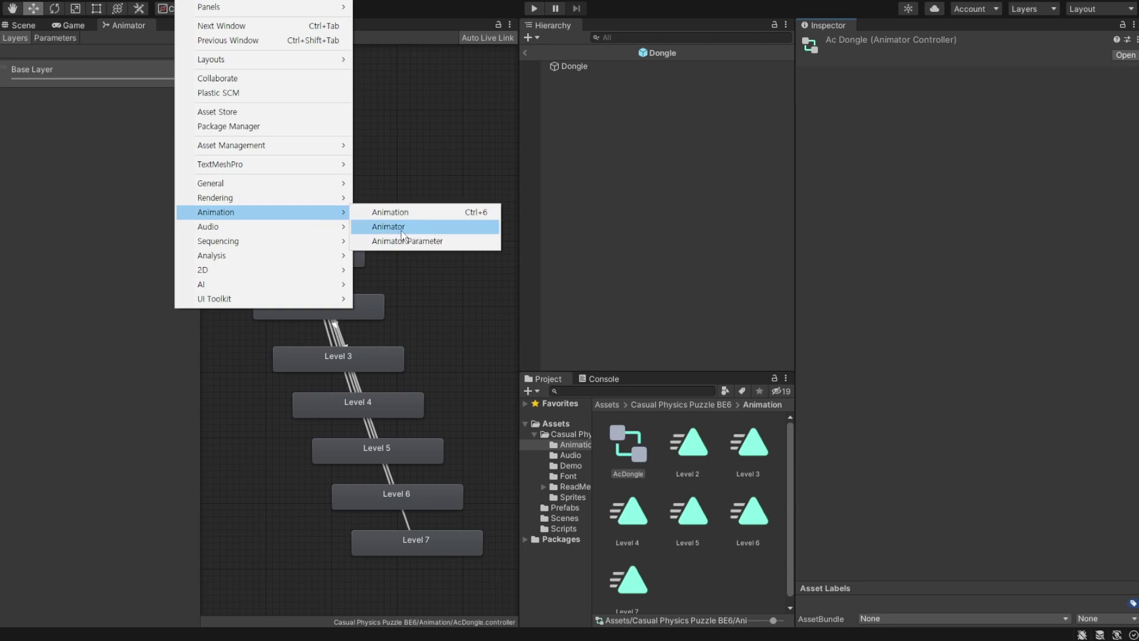
left_click(321, 223)
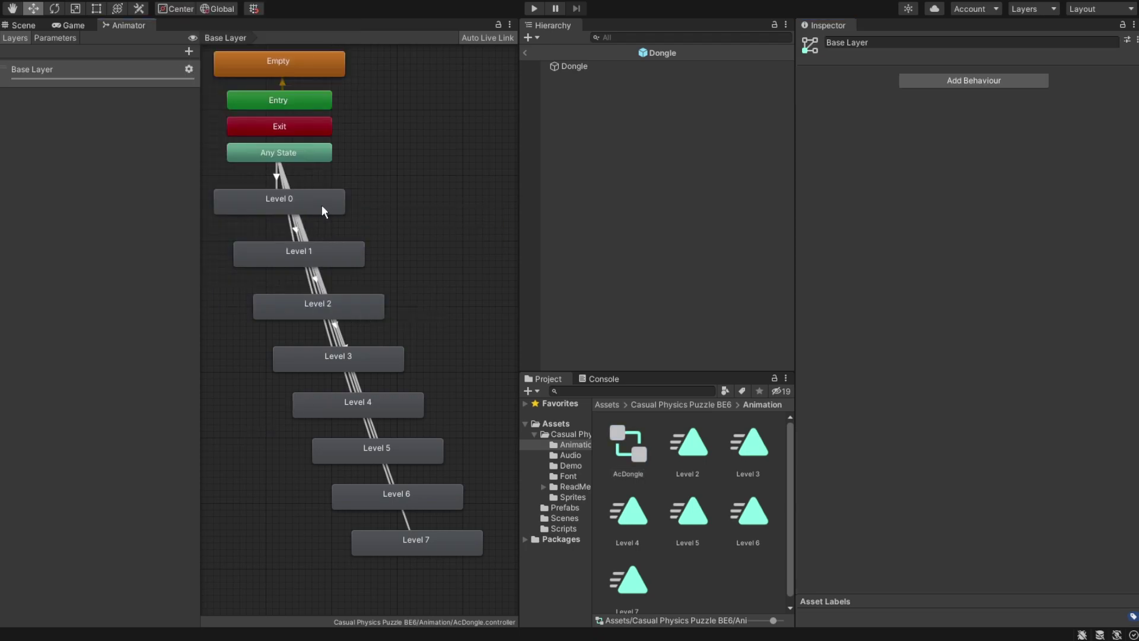
left_click(319, 201)
left_click(333, 255)
left_click(350, 307)
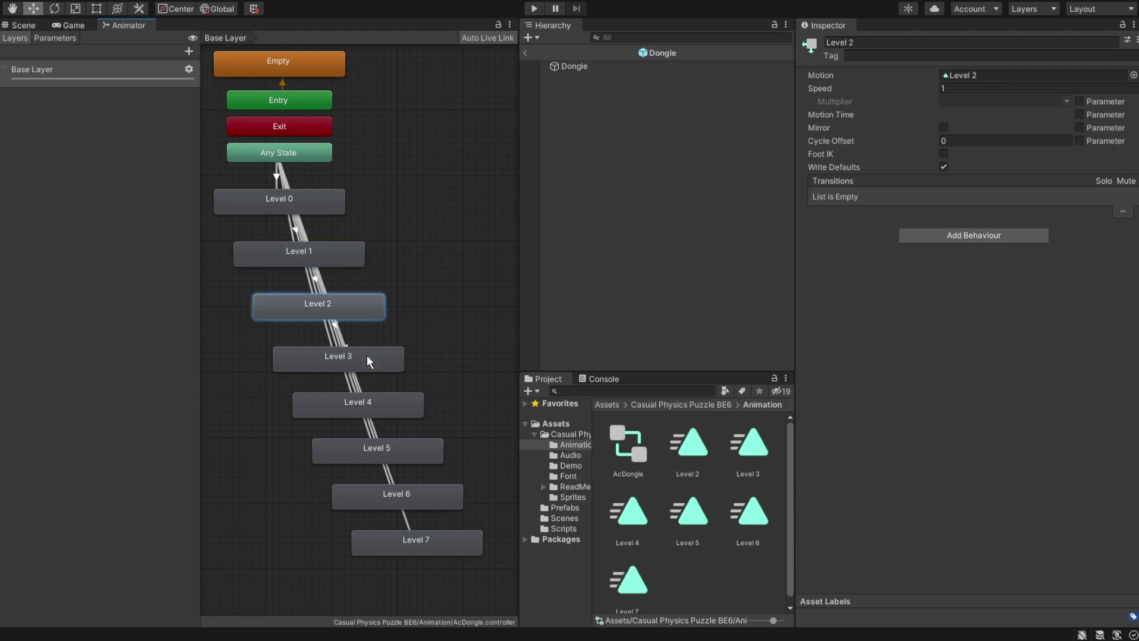
left_click(368, 358)
left_click(388, 406)
left_click(403, 451)
left_click(417, 479)
left_click(425, 493)
left_click(439, 540)
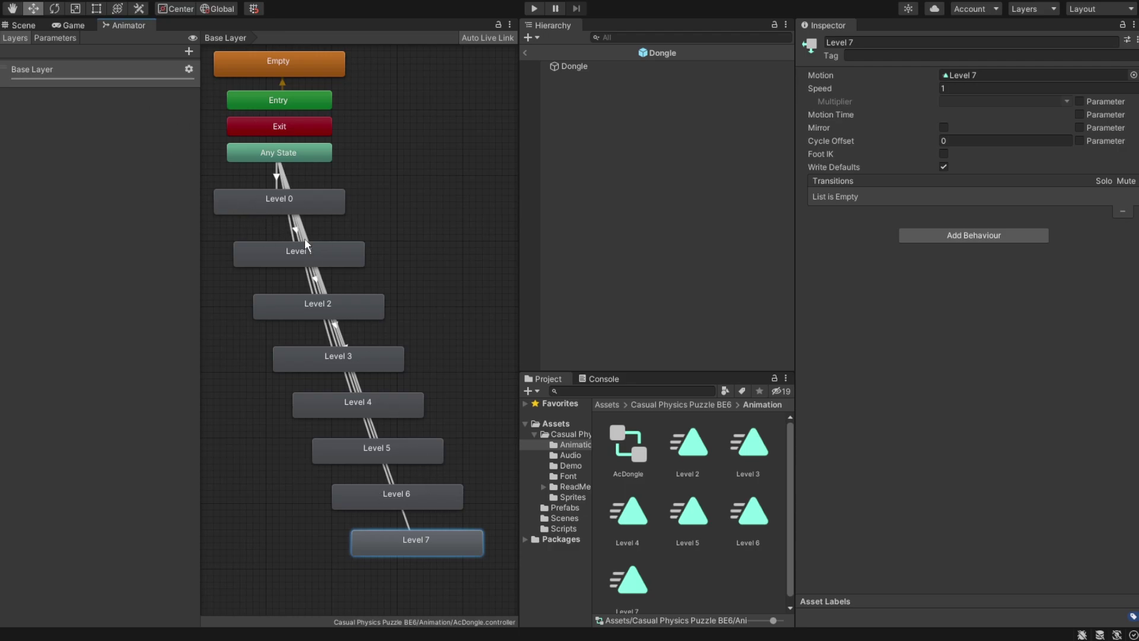
Inspect the Any State transitions to Level 0, 1 and 5, and show the Parameters list
left_click(320, 291)
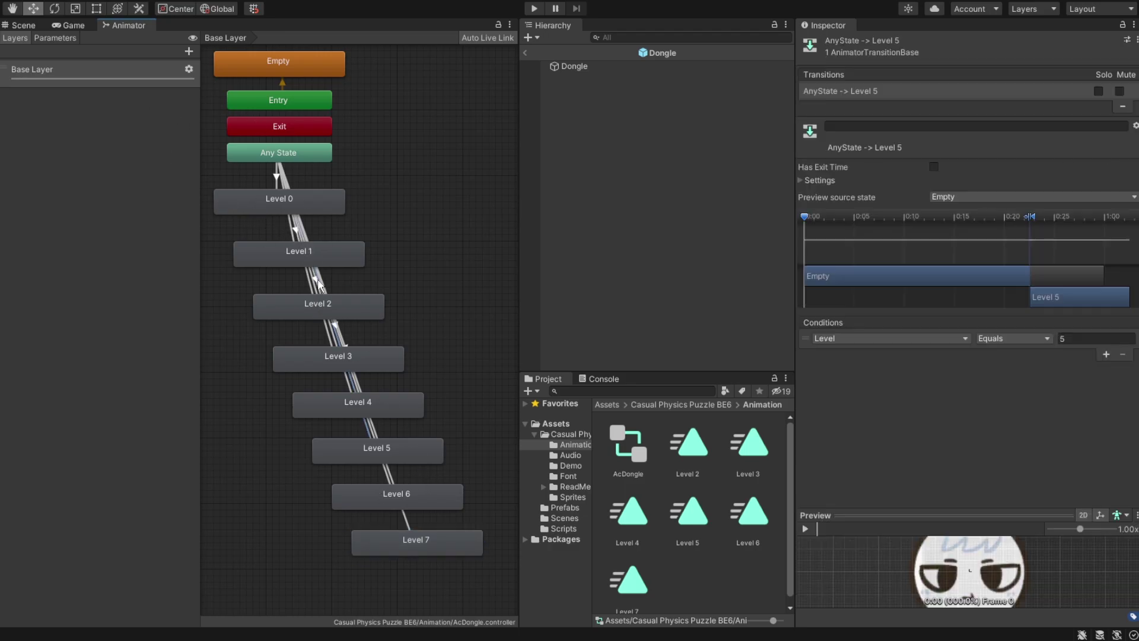
left_click(56, 38)
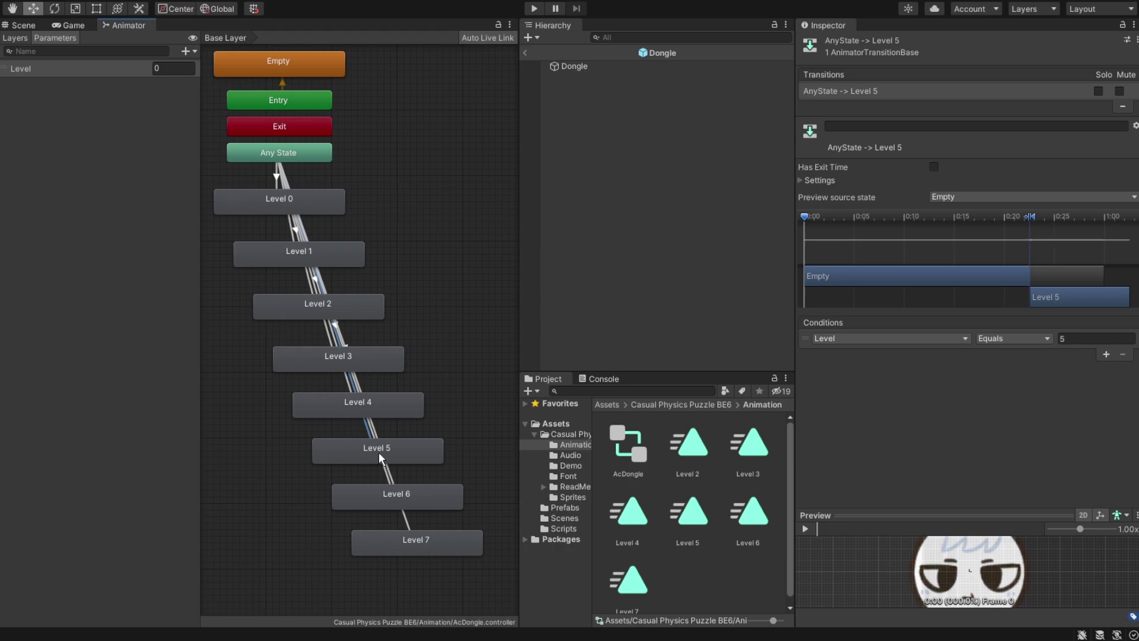
left_click(409, 455)
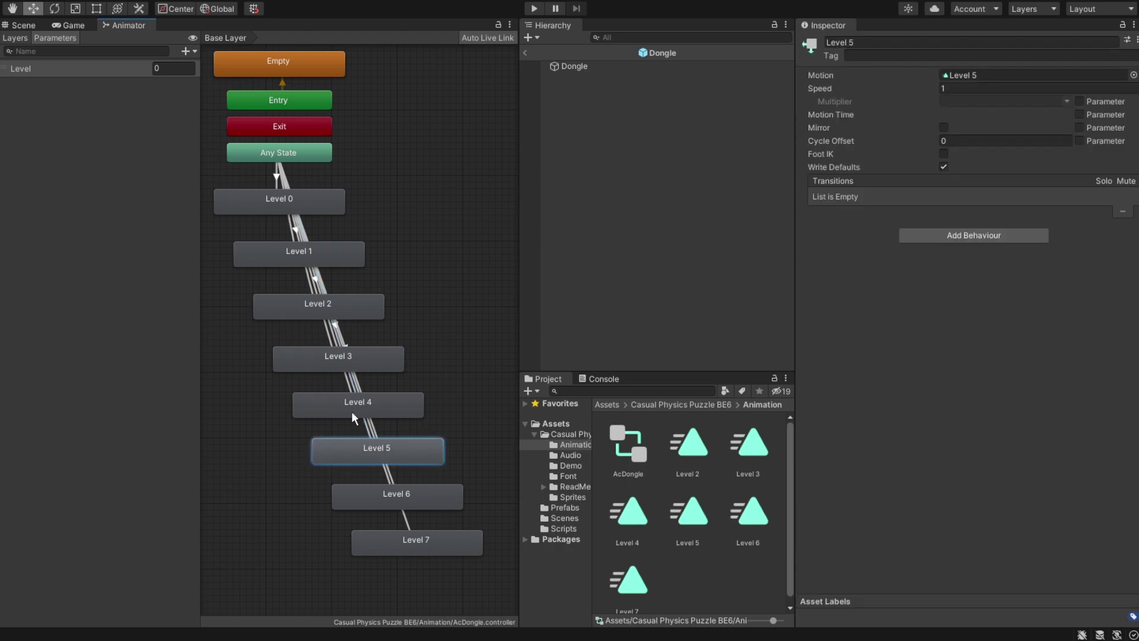
left_click(375, 407)
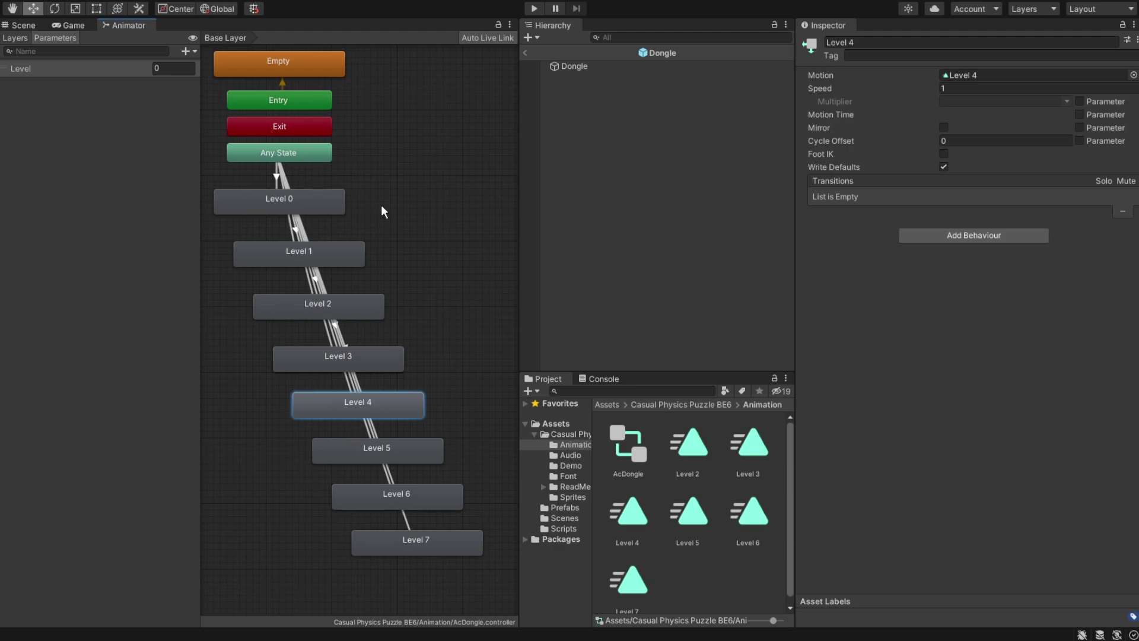
left_click(276, 178)
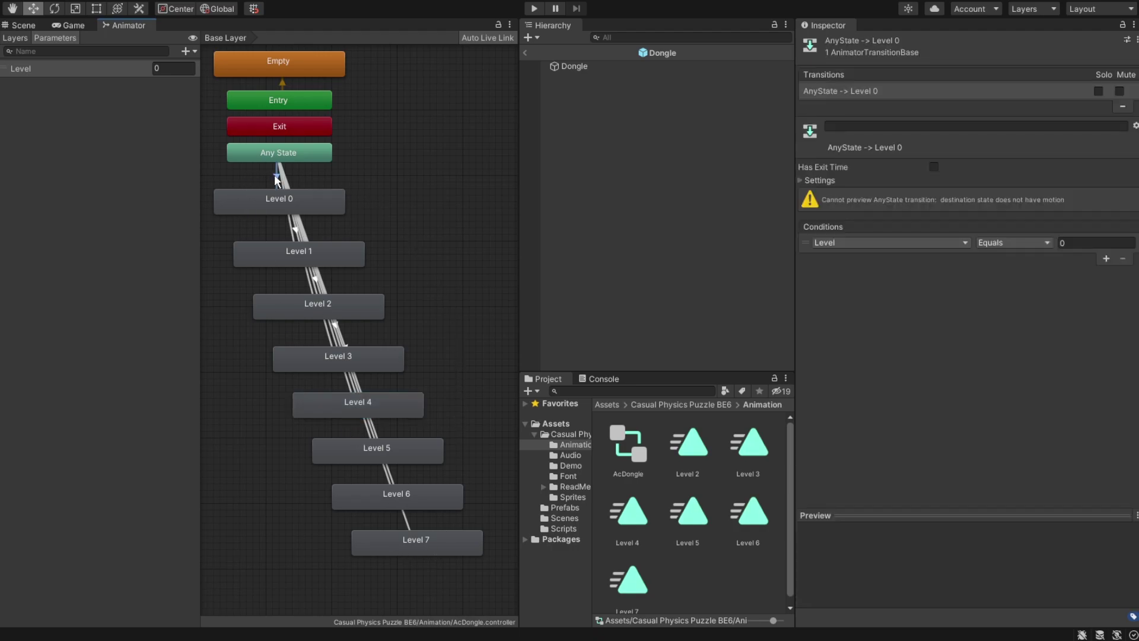
left_click(296, 232)
left_click(288, 248)
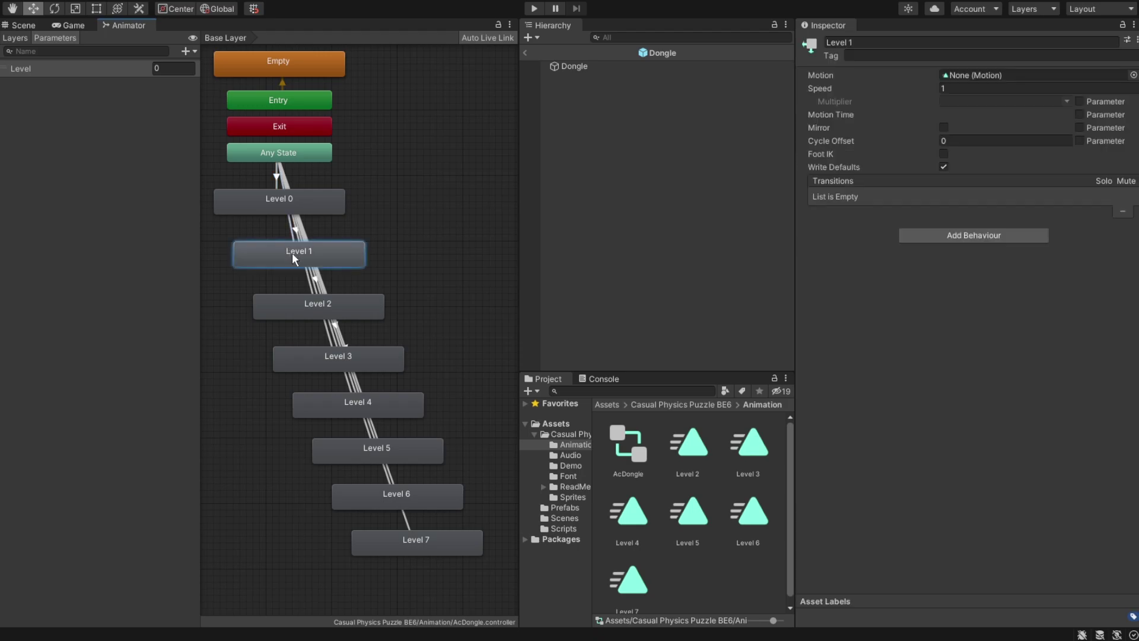
left_click(668, 564)
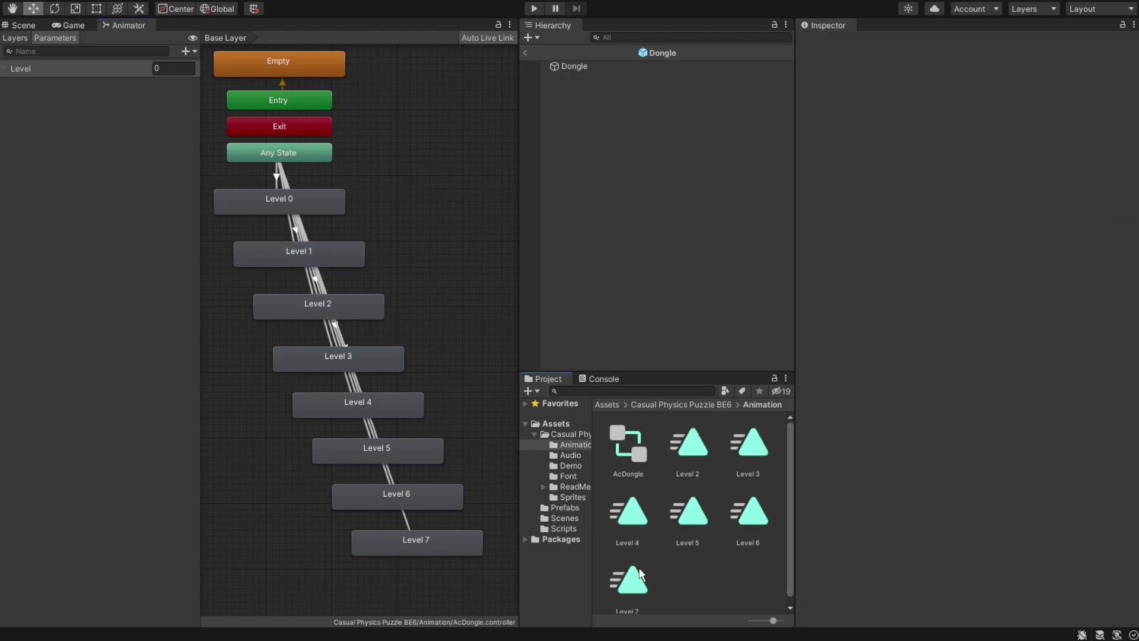
Create an animation clip named 'Level 0' in the Animation folder and open it in the Animation window
right_click(677, 571)
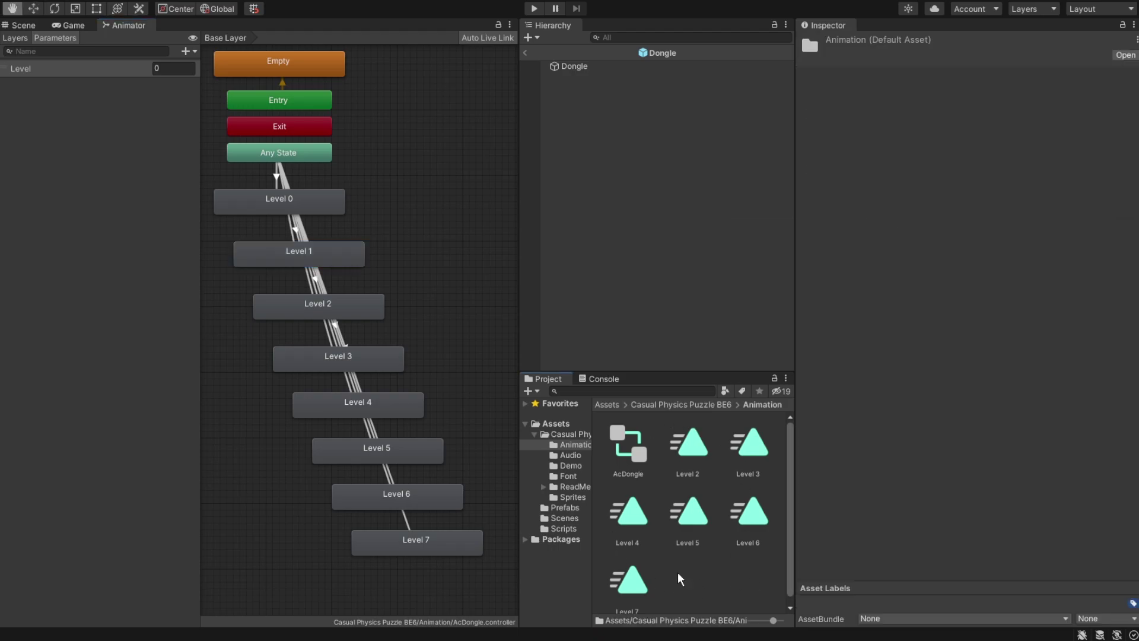
mouse_move(720, 231)
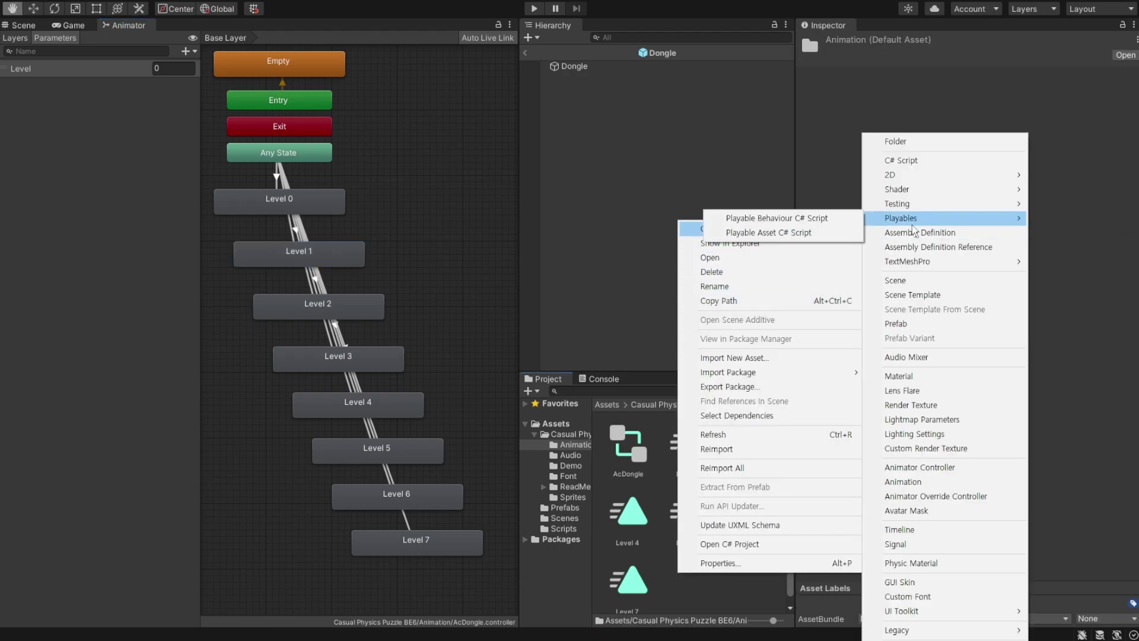
left_click(924, 480)
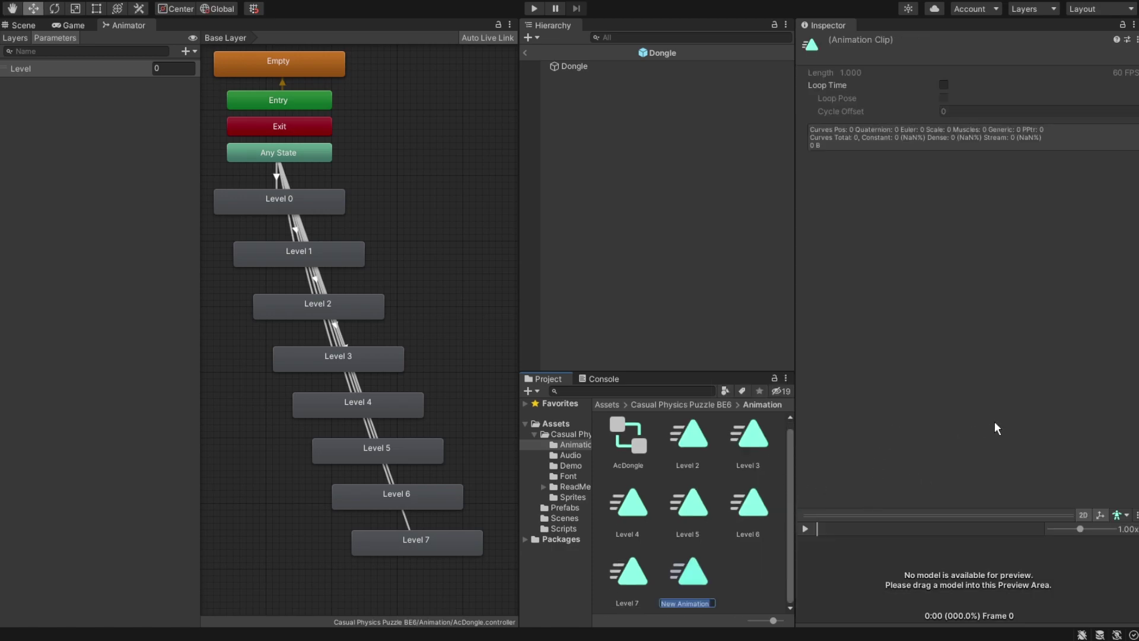
type("Level 0")
key("Return")
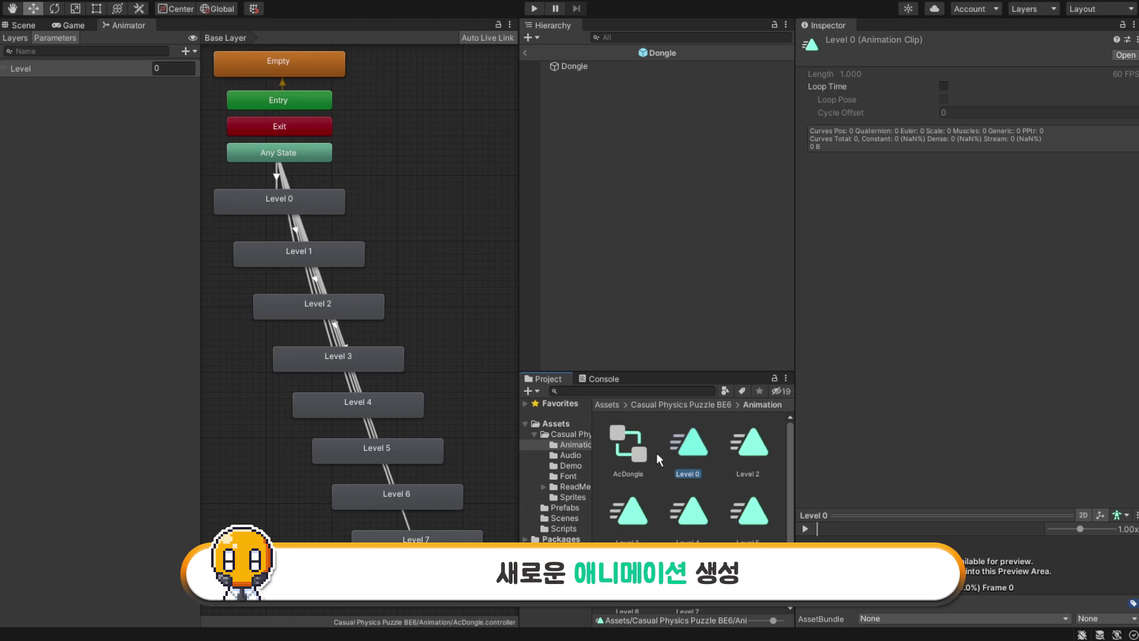
double_click(691, 445)
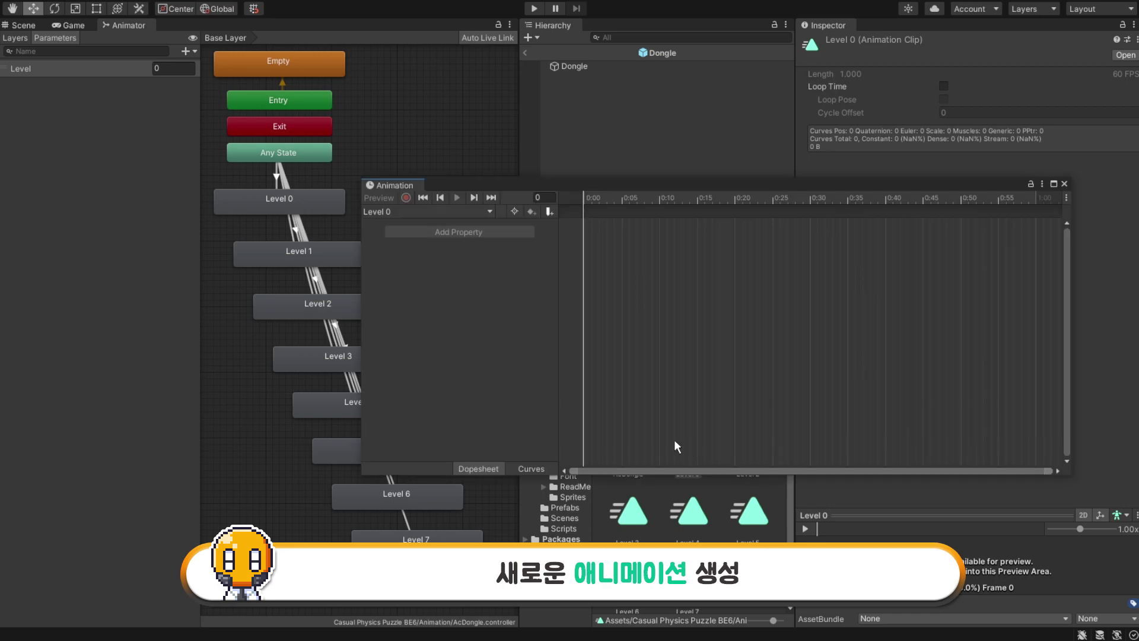
mouse_move(506, 183)
left_mouse_down()
mouse_move(507, 201)
mouse_move(533, 124)
left_mouse_up()
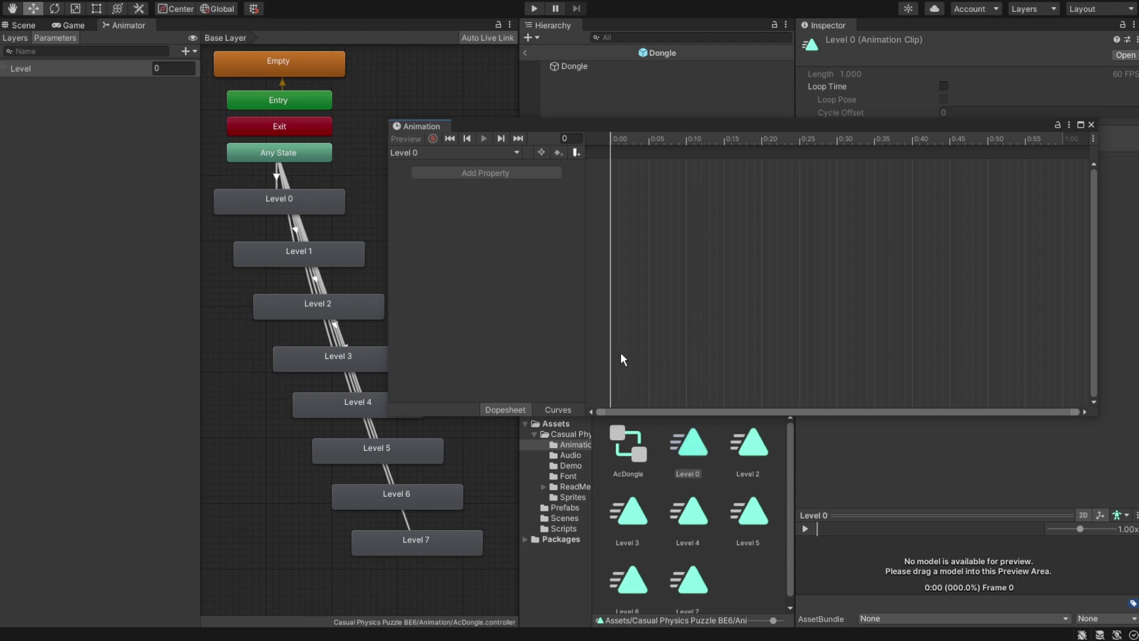
left_click(332, 195)
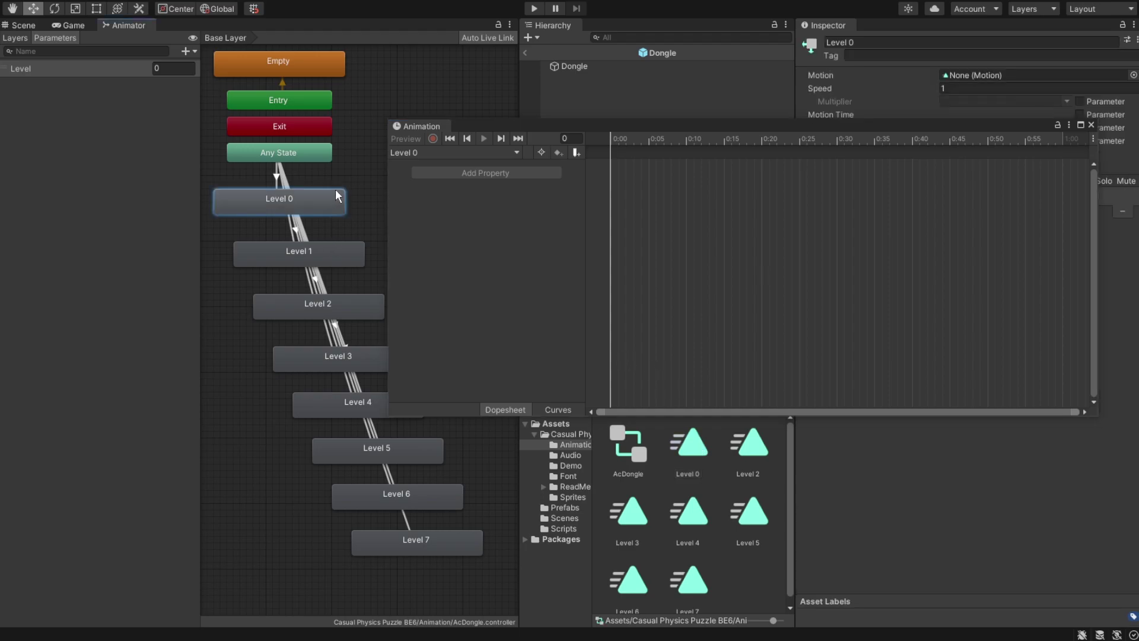
Dock the Animation window at the bottom and set the Level 0 clip as the state's Motion
left_click_drag(643, 127, 801, 534)
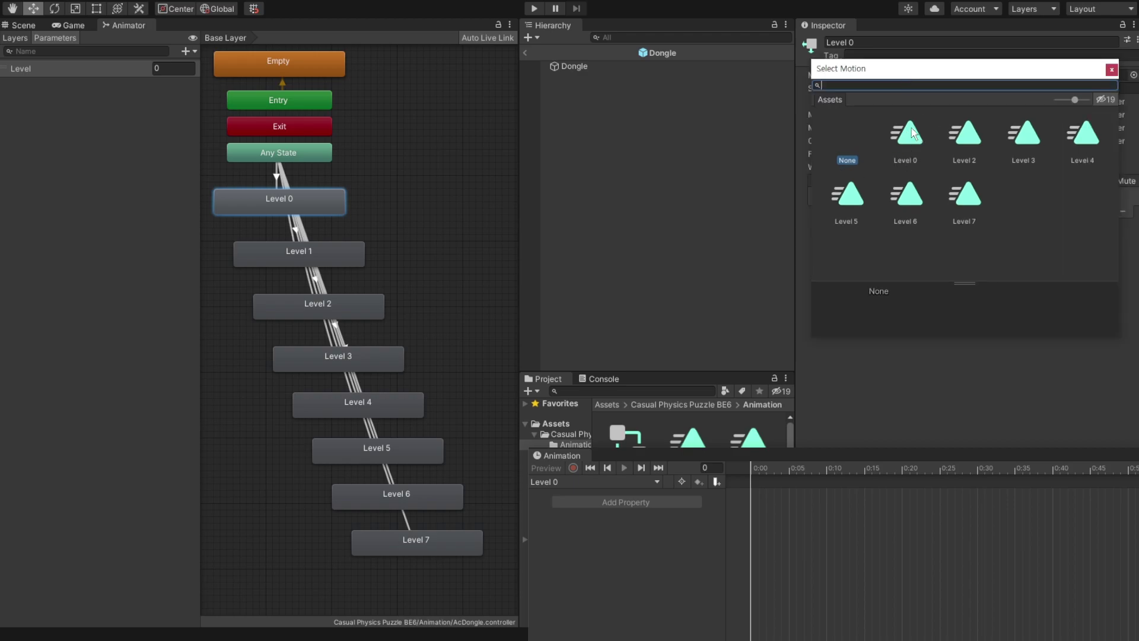
double_click(913, 131)
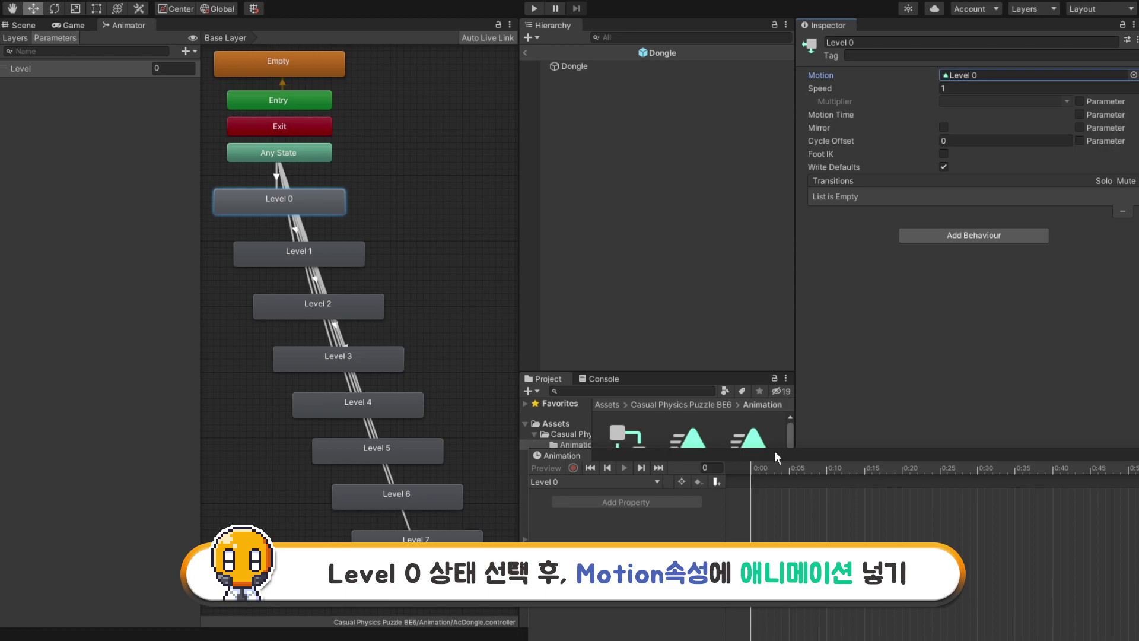
With Dongle selected, add Transform Scale to the Level 0 clip and expand its x, y, z channels
left_click(580, 65)
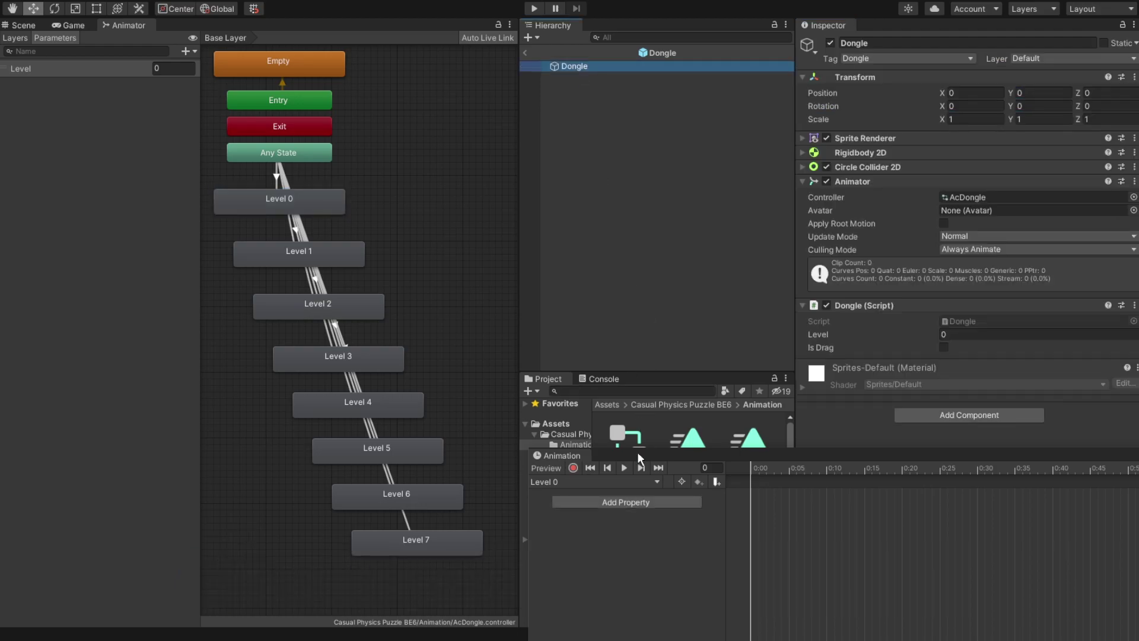
left_click_drag(635, 450, 534, 235)
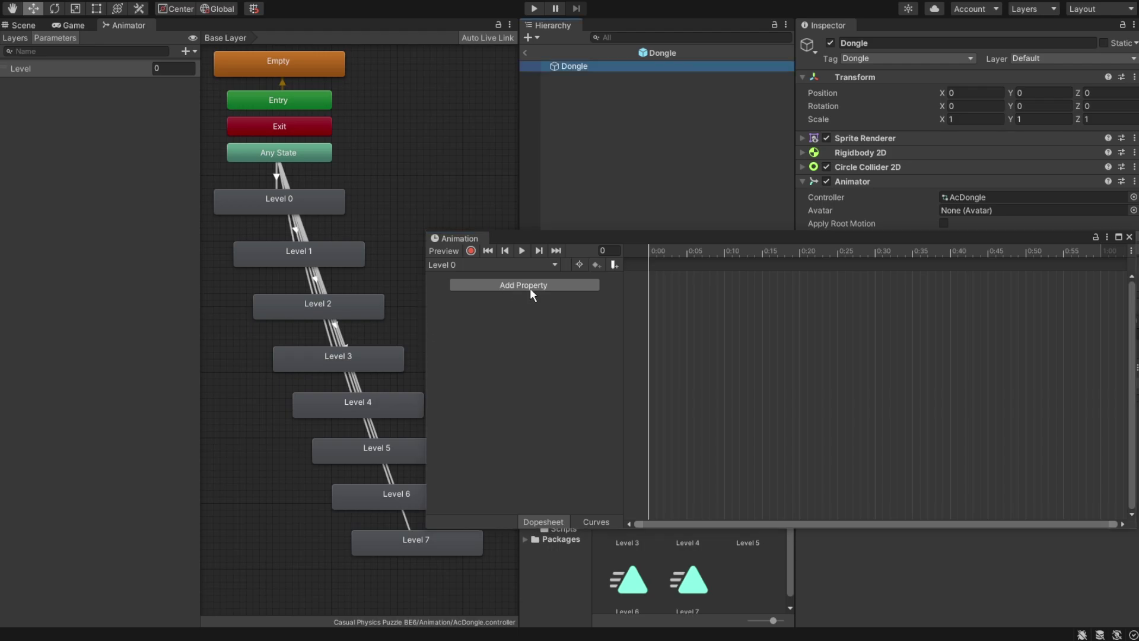
left_click(530, 287)
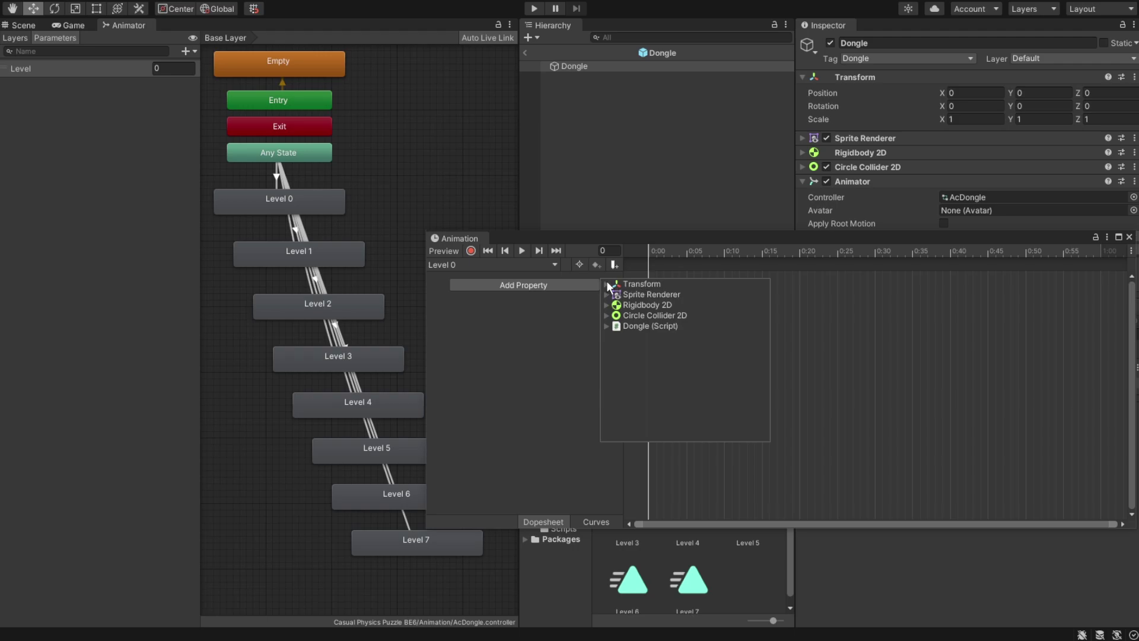
left_click(607, 284)
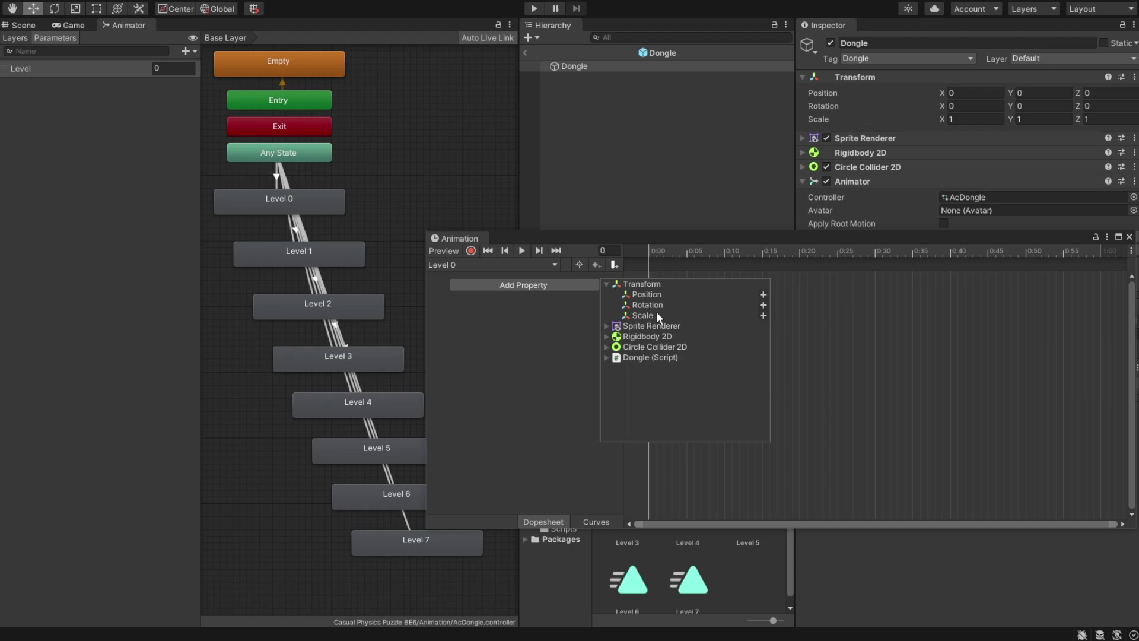
left_click(762, 316)
left_click(432, 289)
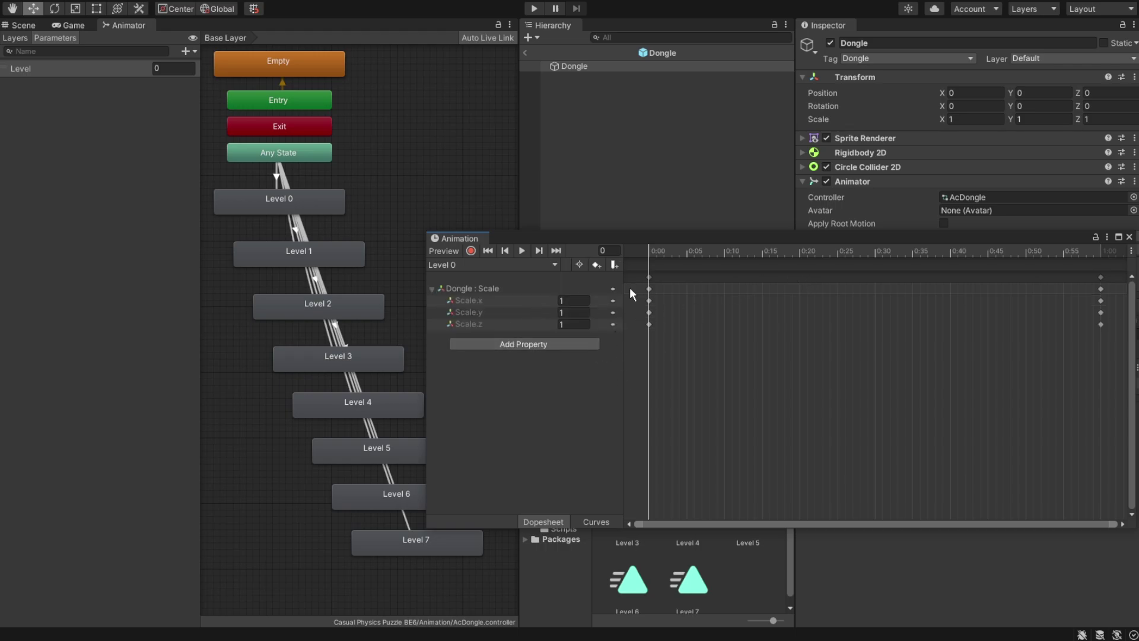
Set the 0:00 Scale x, y and z keyframes to 0
left_click(649, 277)
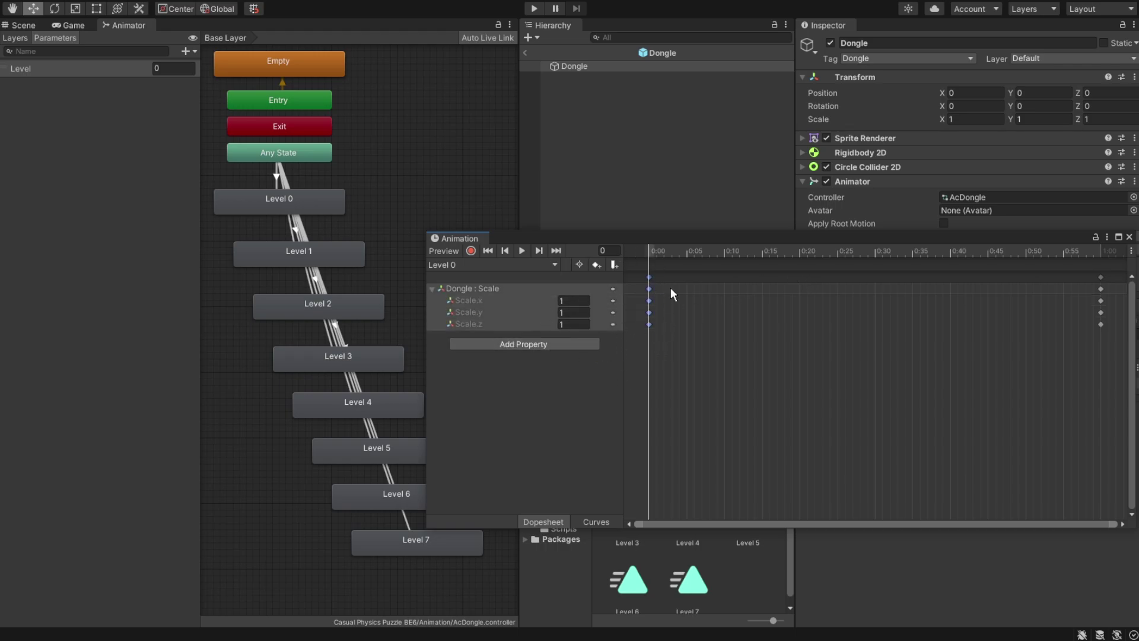
left_click(568, 301)
type("0")
key("Tab")
type("0")
key("Tab")
type("0")
Move the end Scale keyframes to 0:20 and confirm their values are 1
left_click(1101, 277)
left_click_drag(796, 283, 796, 283)
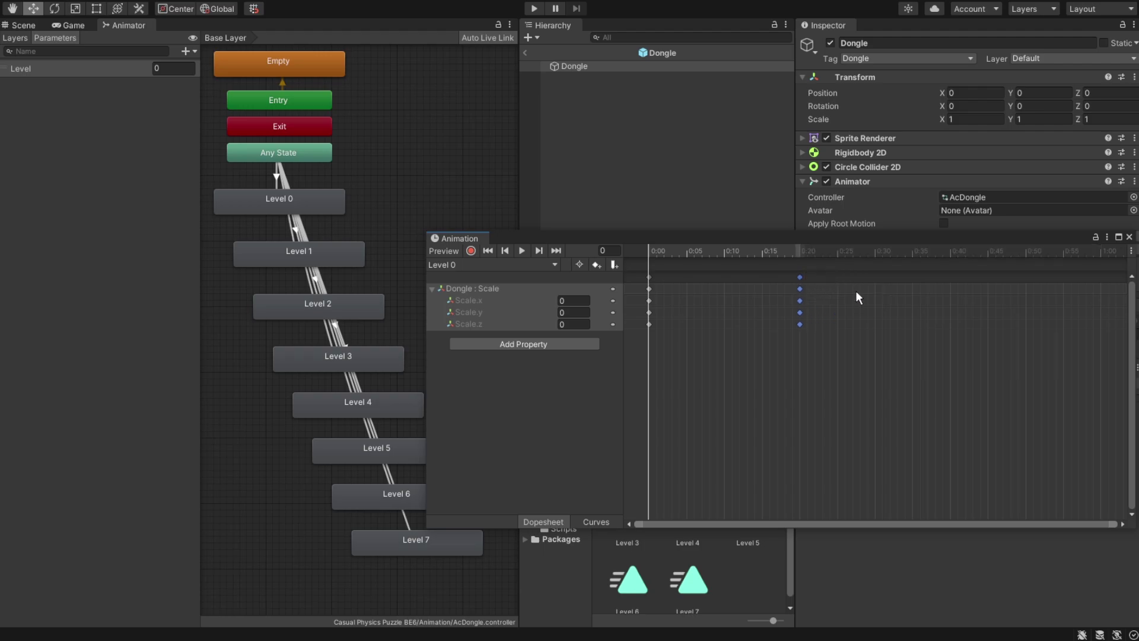
left_click_drag(692, 254, 801, 255)
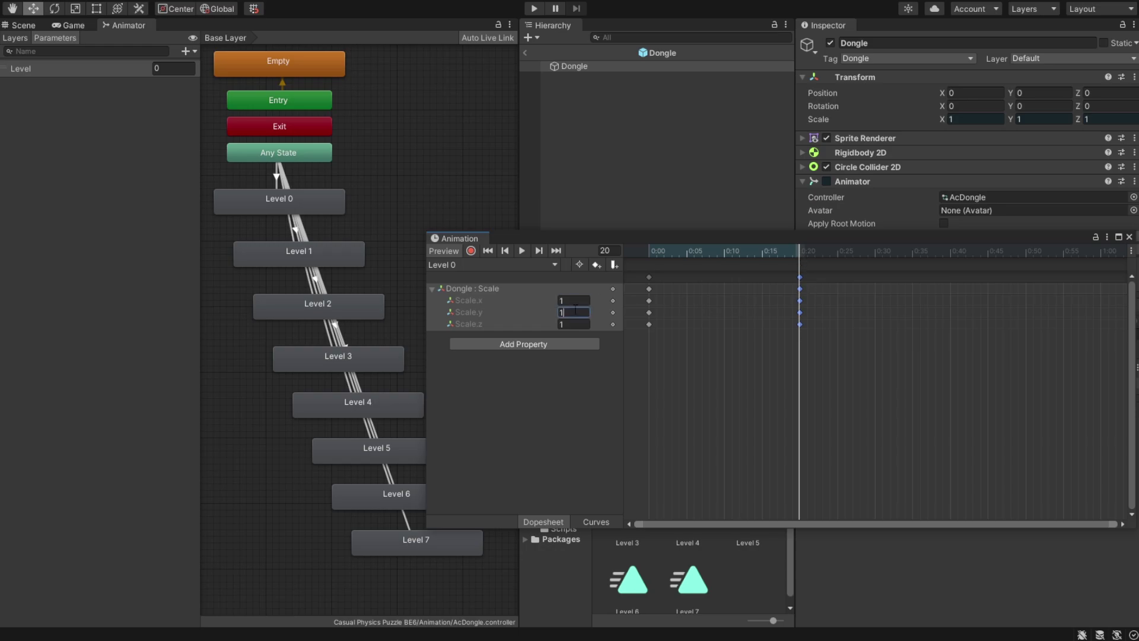
left_click(577, 313)
key("Tab")
Preview the Level 0 clip in the Scene view, scrubbing between frame 0 and 20
left_click(26, 26)
left_click_drag(667, 241, 696, 231)
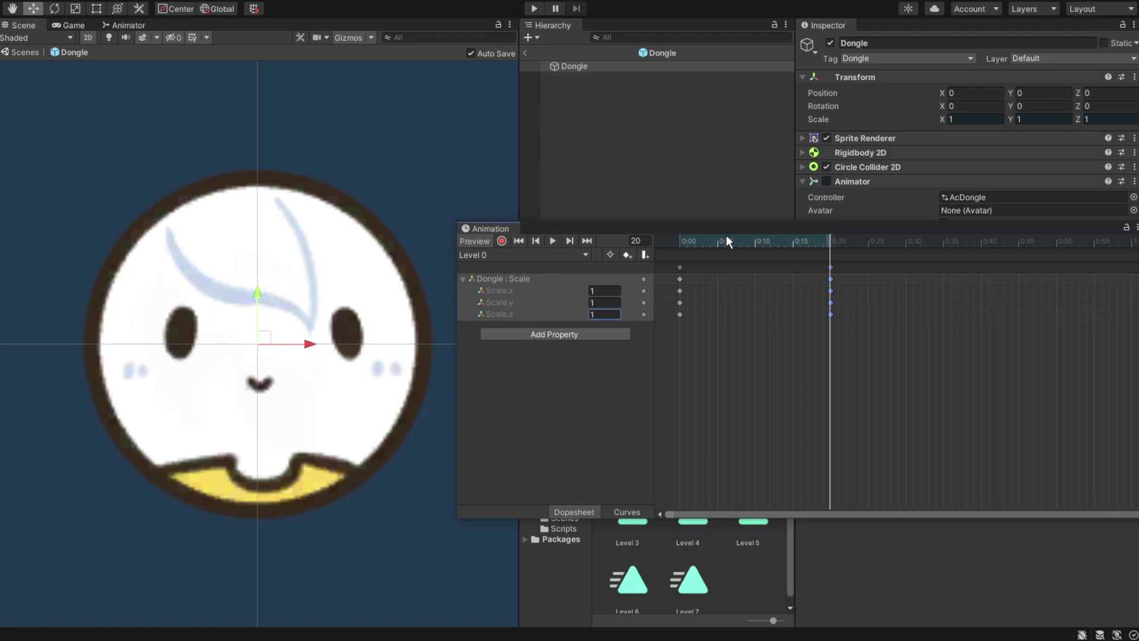
mouse_move(726, 235)
left_mouse_down()
mouse_move(678, 244)
mouse_move(814, 245)
mouse_move(679, 245)
left_mouse_up()
left_click(551, 240)
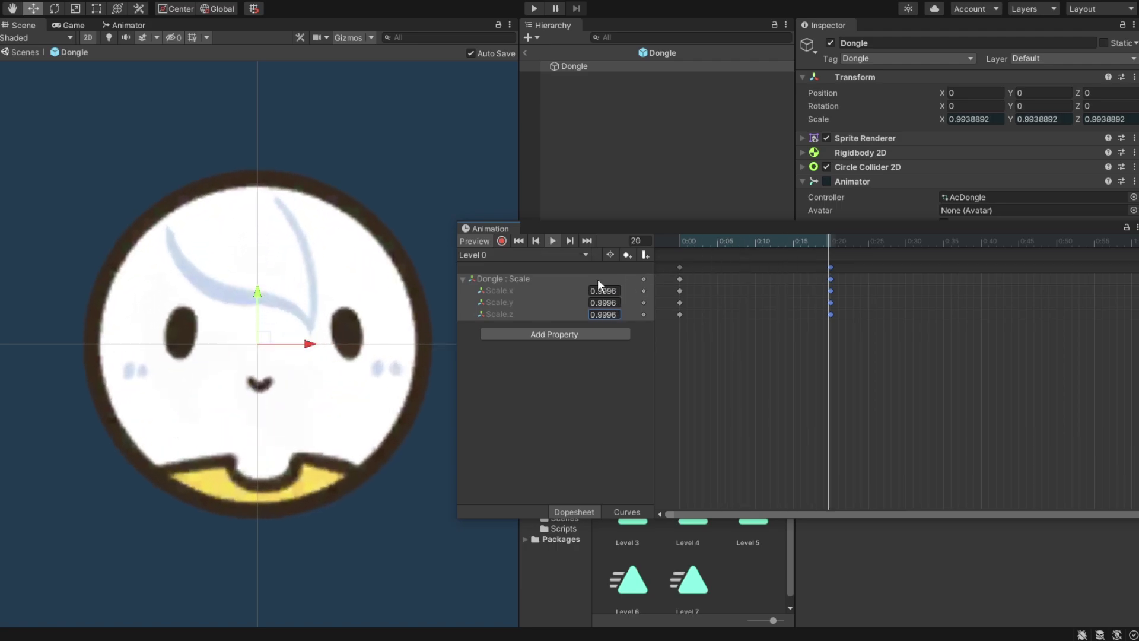
left_click(553, 240)
mouse_move(725, 238)
left_mouse_down()
mouse_move(668, 240)
mouse_move(829, 245)
mouse_move(679, 245)
left_mouse_up()
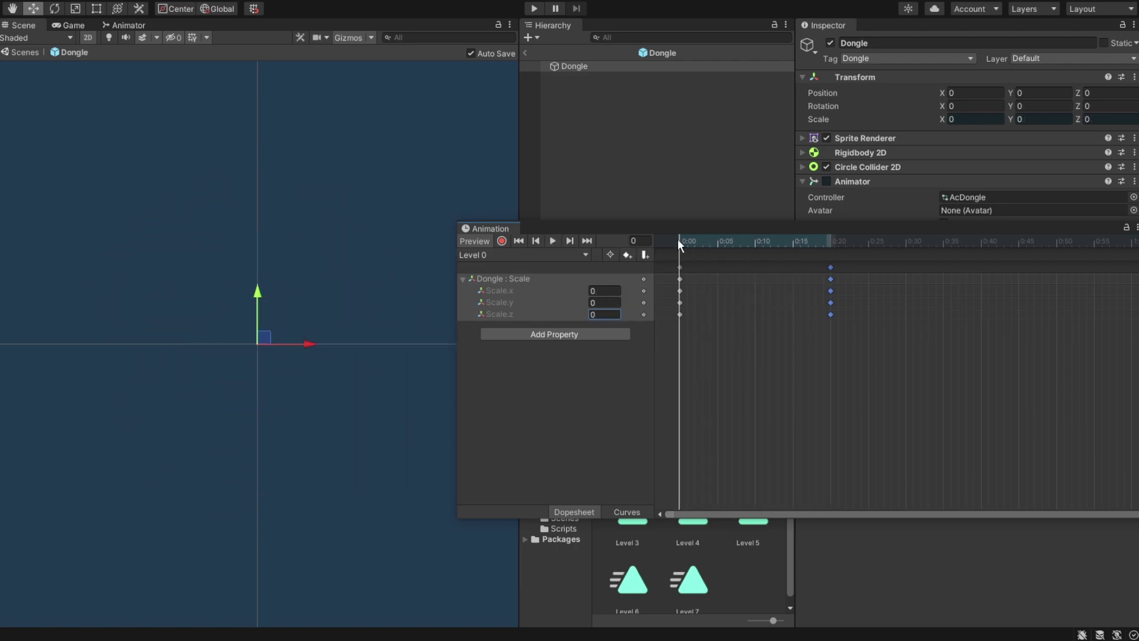
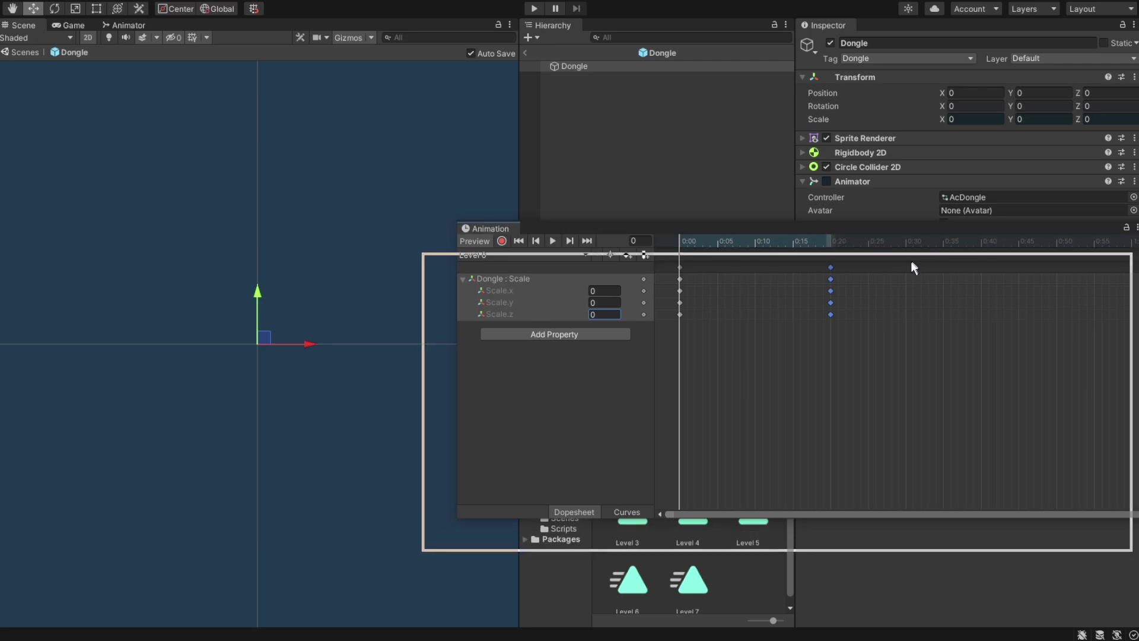
Swap the Dongle's Sprite Renderer sprite for the built-in plain Circle sprite, found by searching 'circle'
left_click_drag(948, 232, 894, 284)
left_click(802, 137)
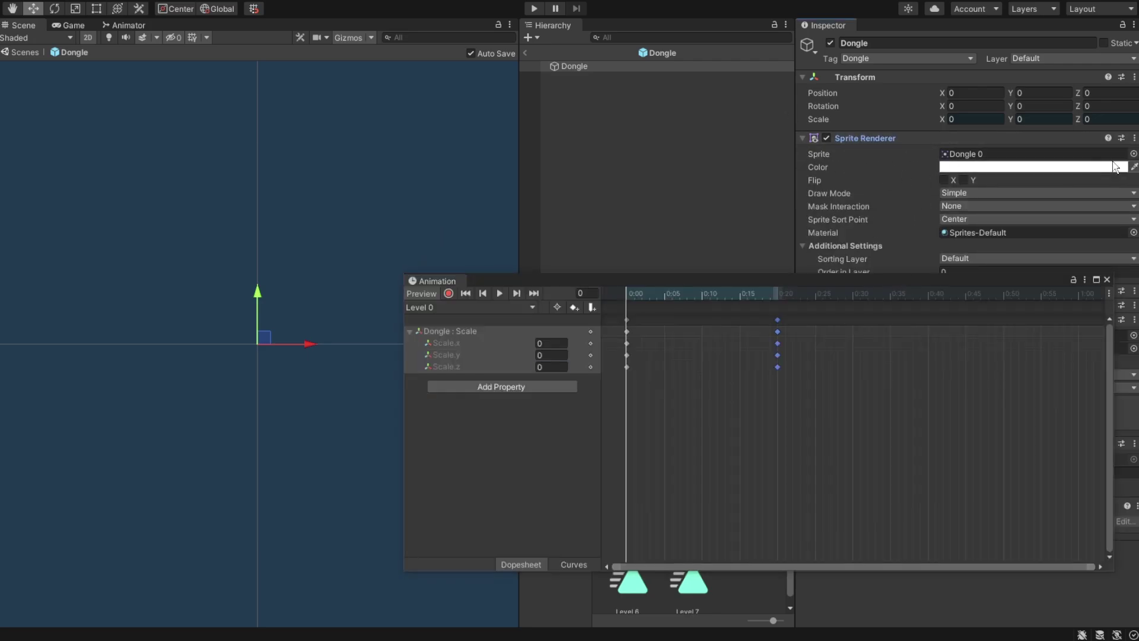
left_click(1133, 154)
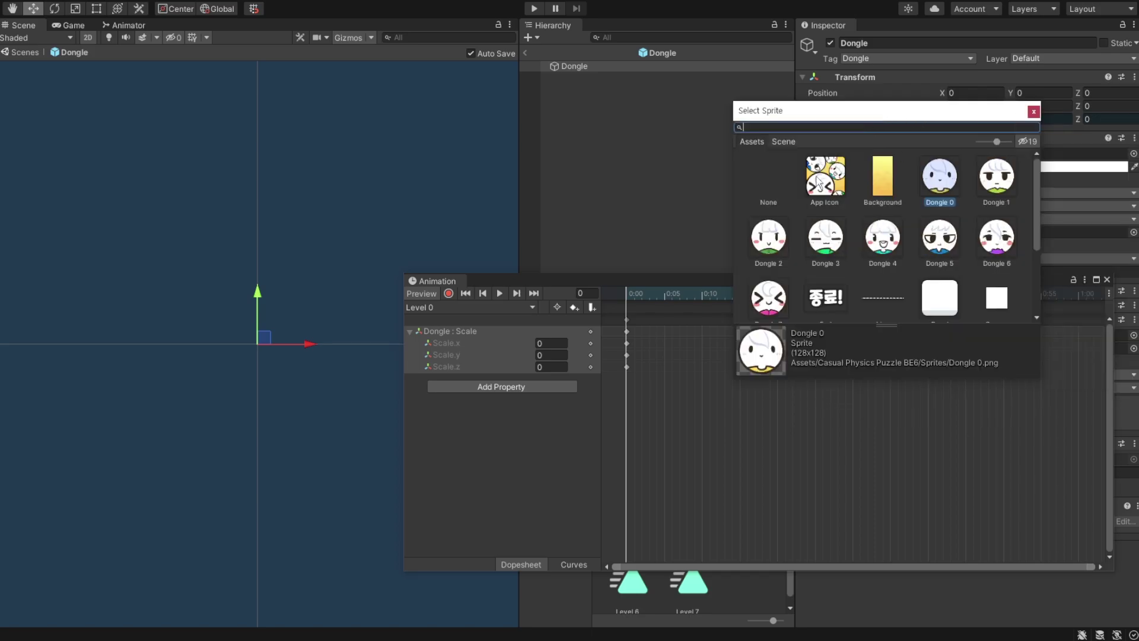
left_click(1024, 140)
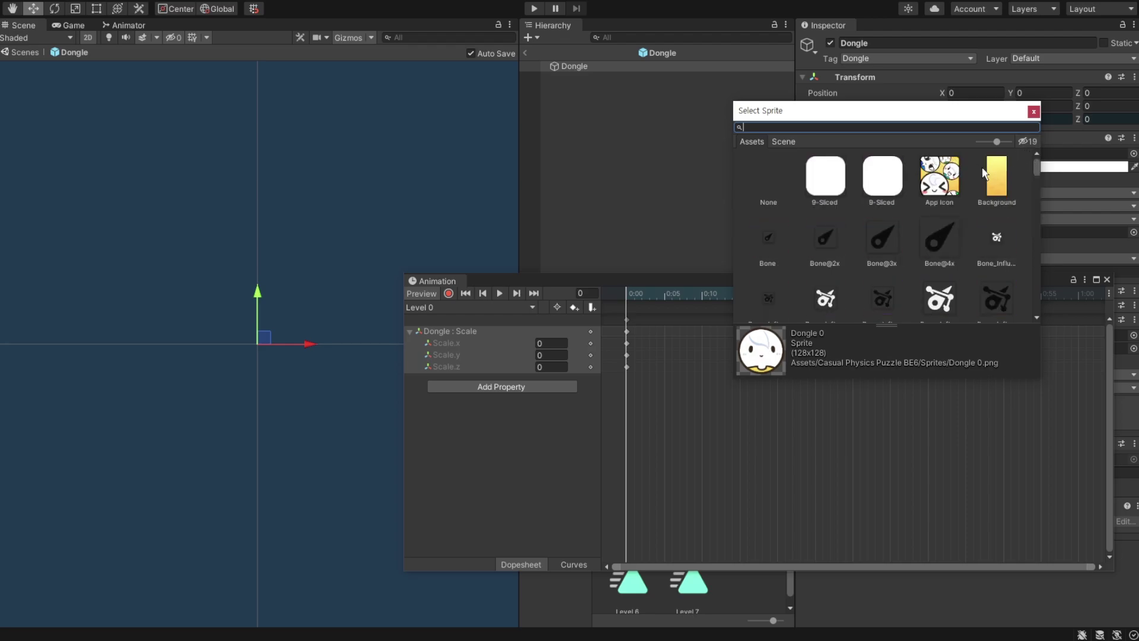
type("ci")
type("rcle")
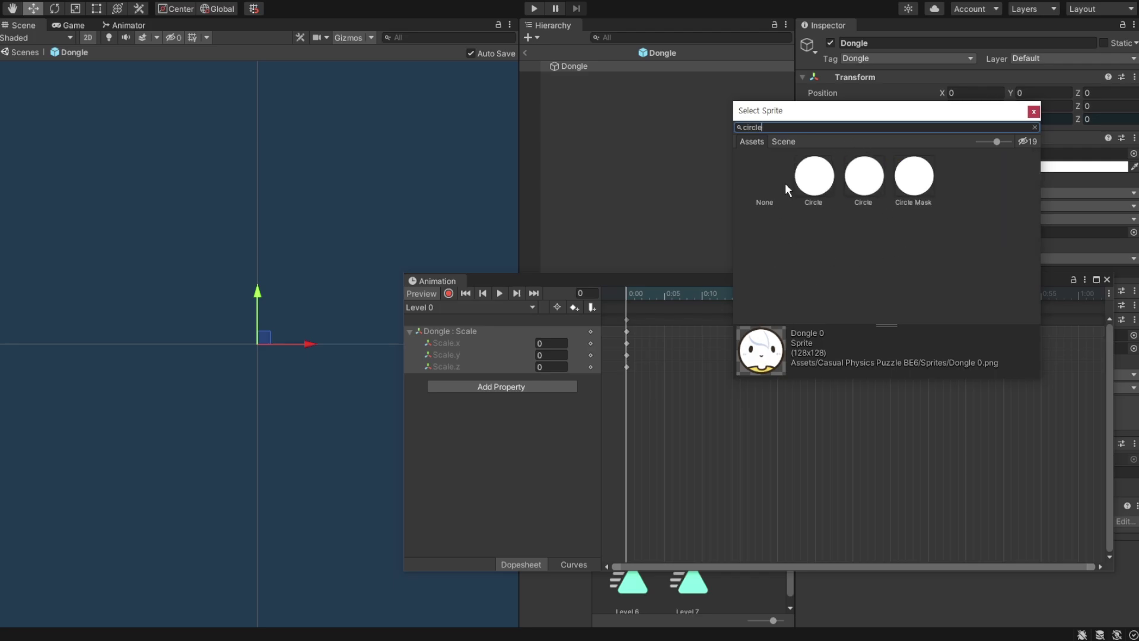
left_click(815, 178)
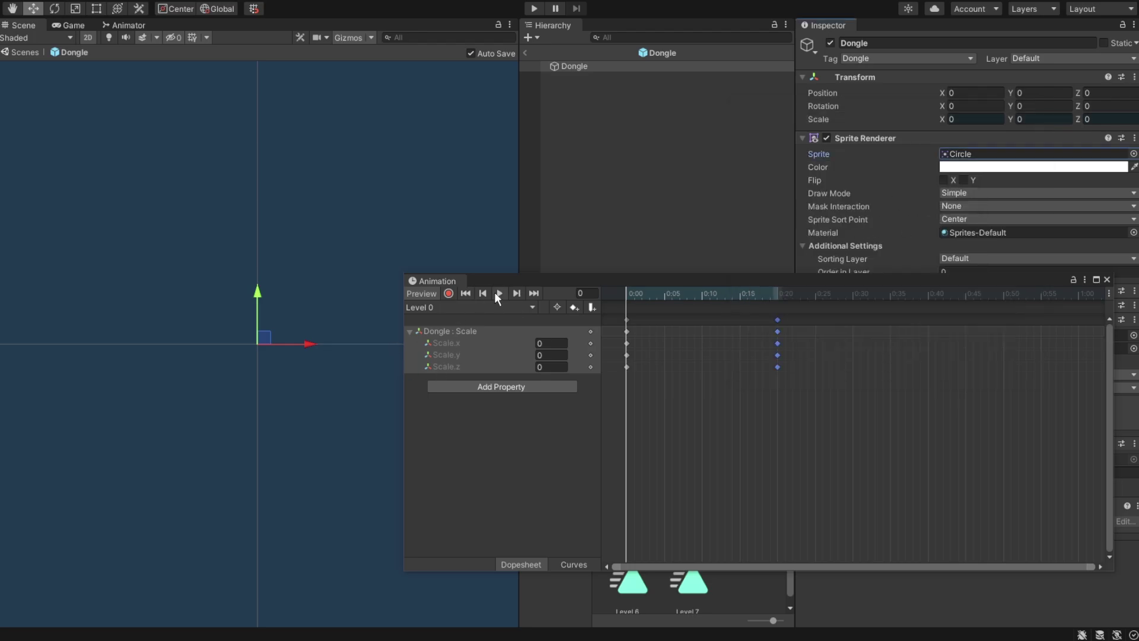
left_click(496, 292)
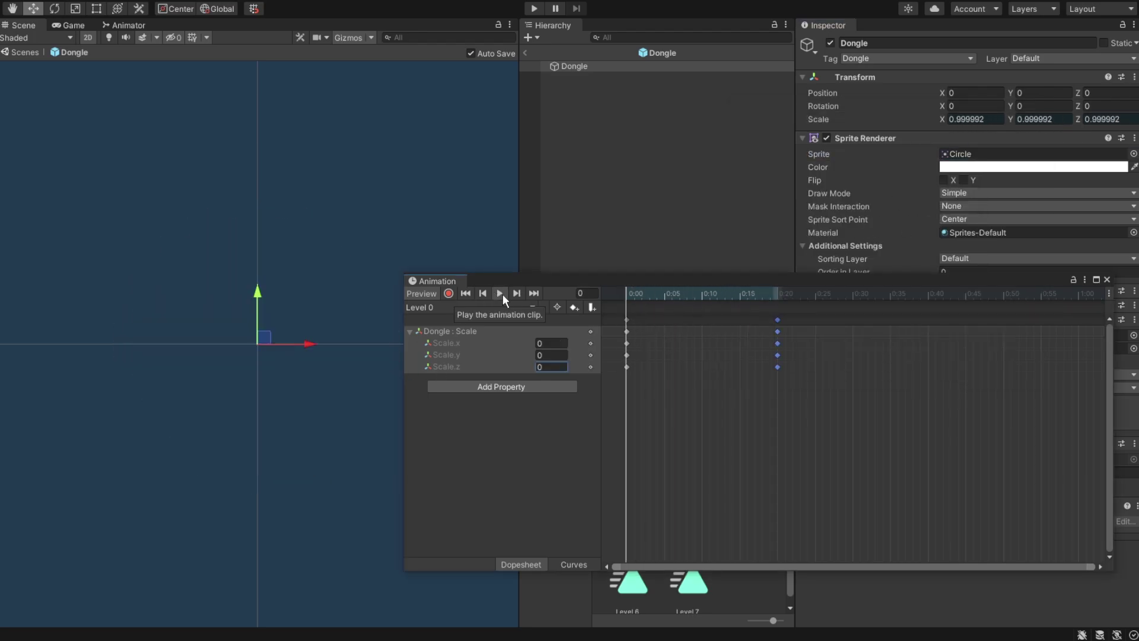
Add the Dongle 0 sprite as a 0:00 keyframe in the Level 0 clip and preview it
left_click(503, 295)
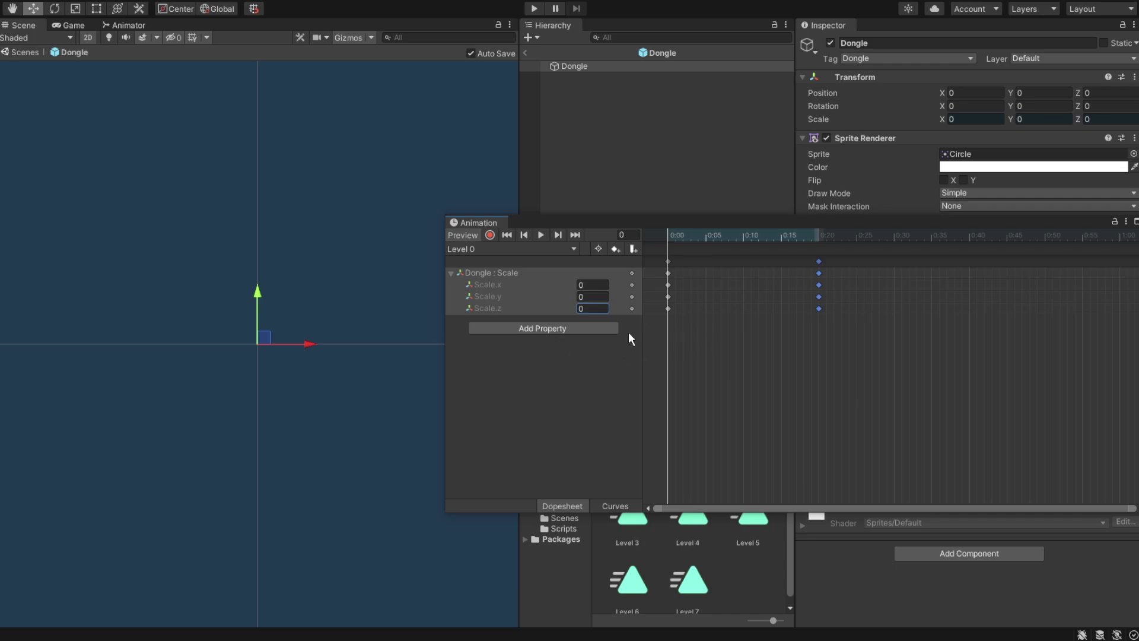
left_click_drag(685, 222, 643, 74)
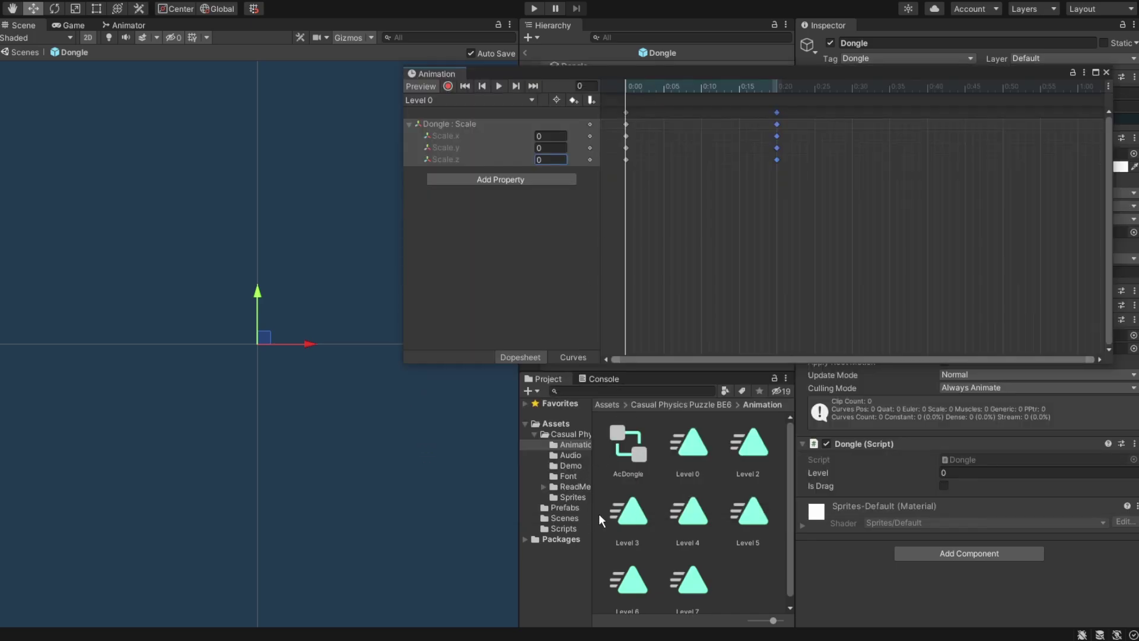
left_click(571, 496)
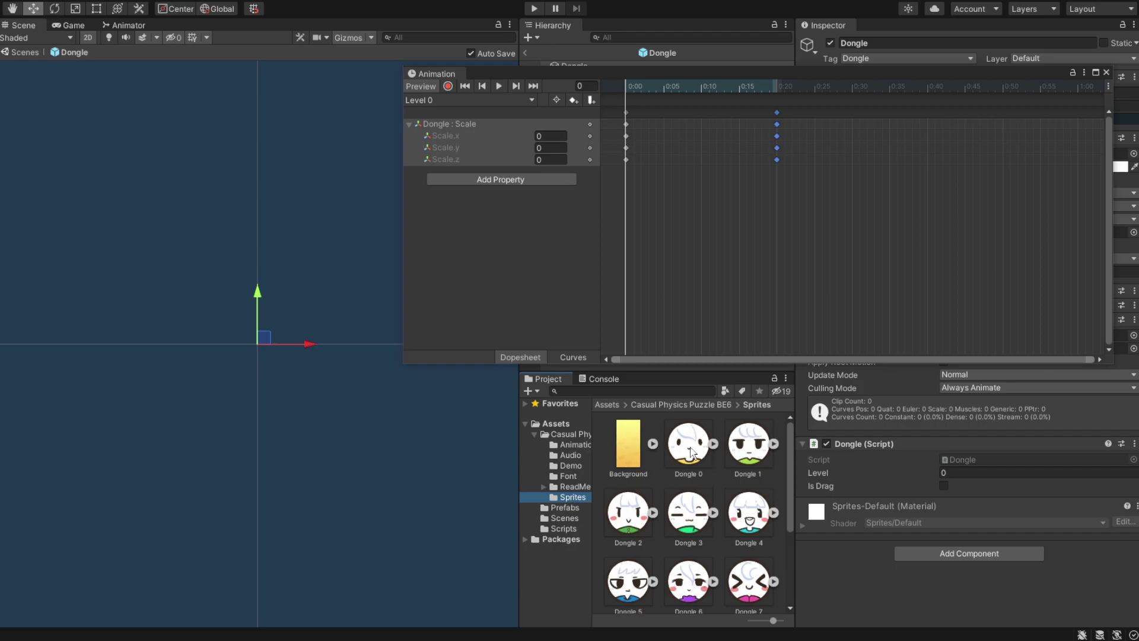
left_click_drag(690, 452, 627, 222)
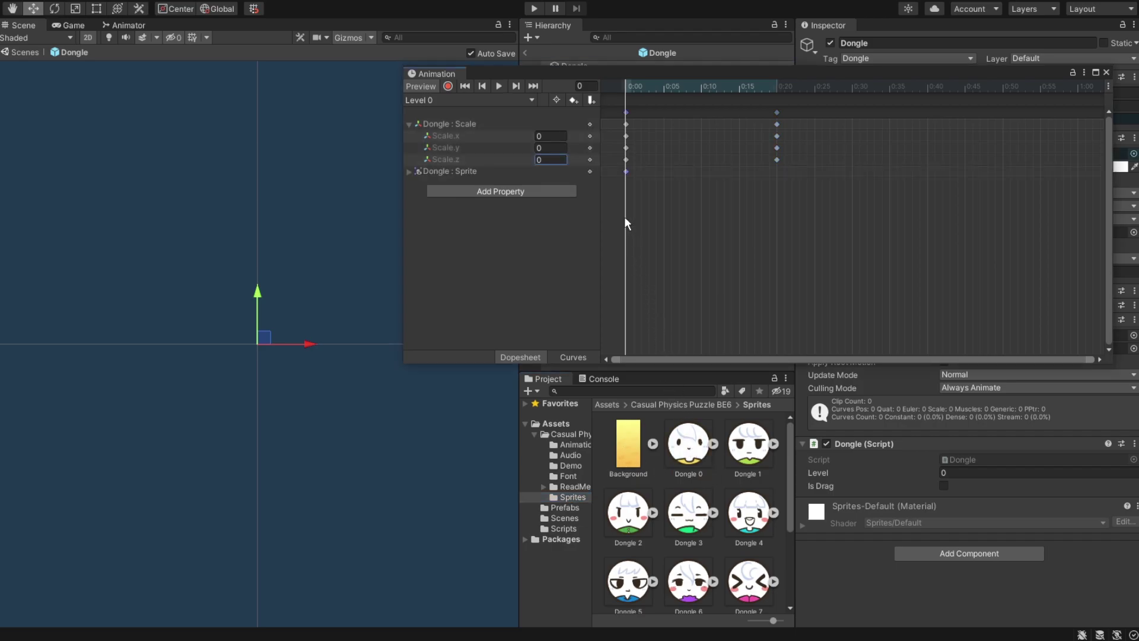
left_click(409, 171)
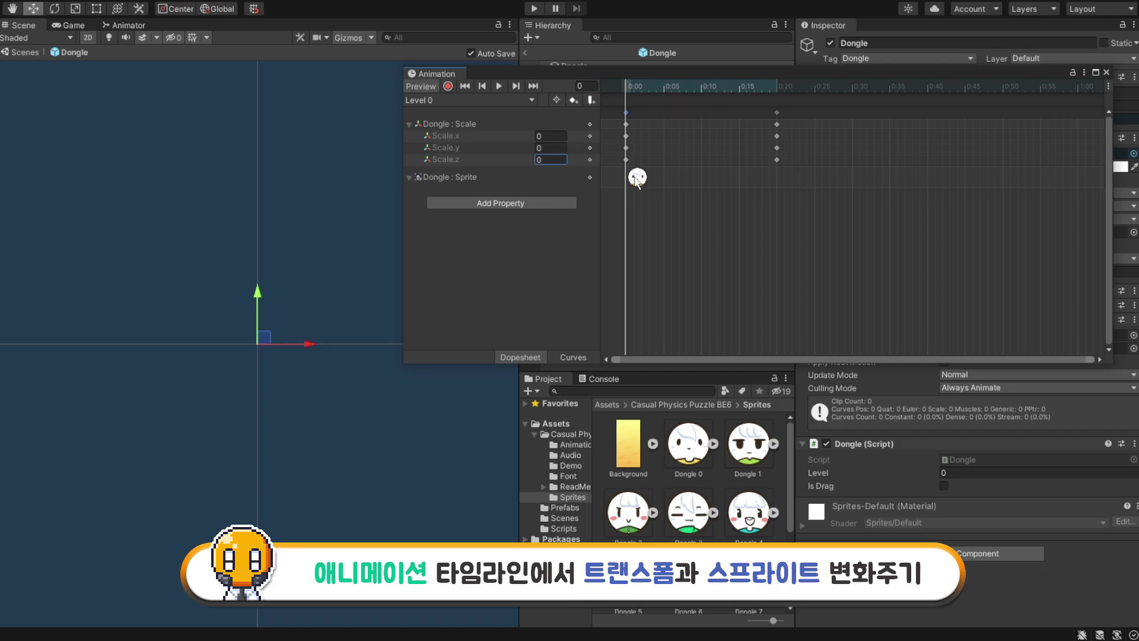
left_click(499, 86)
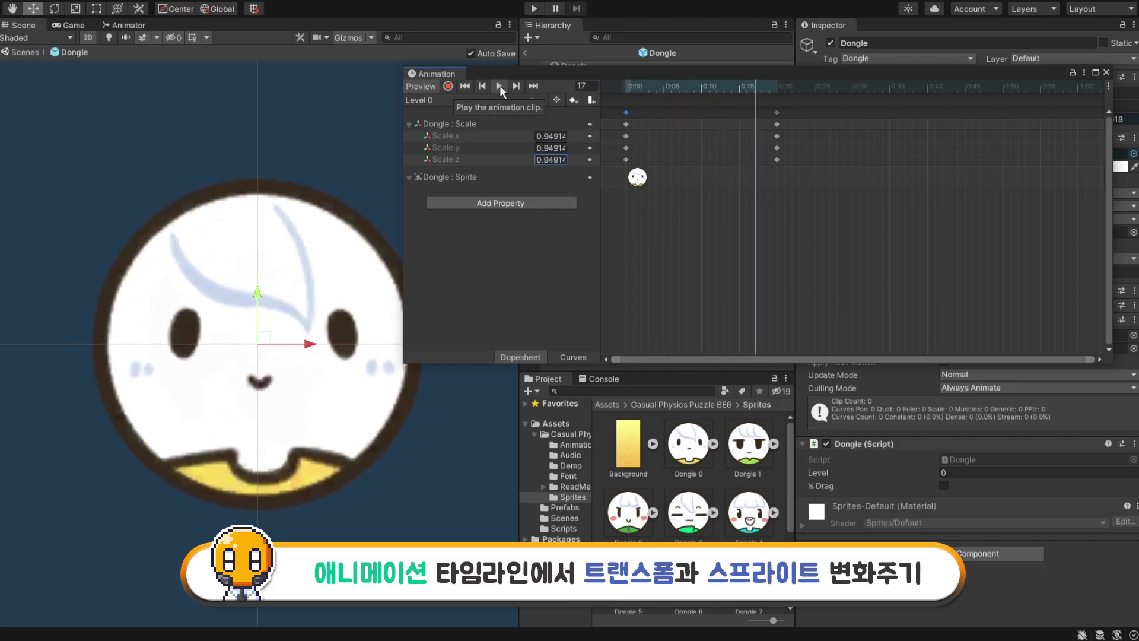
left_click(635, 86)
left_click_drag(636, 84, 626, 83)
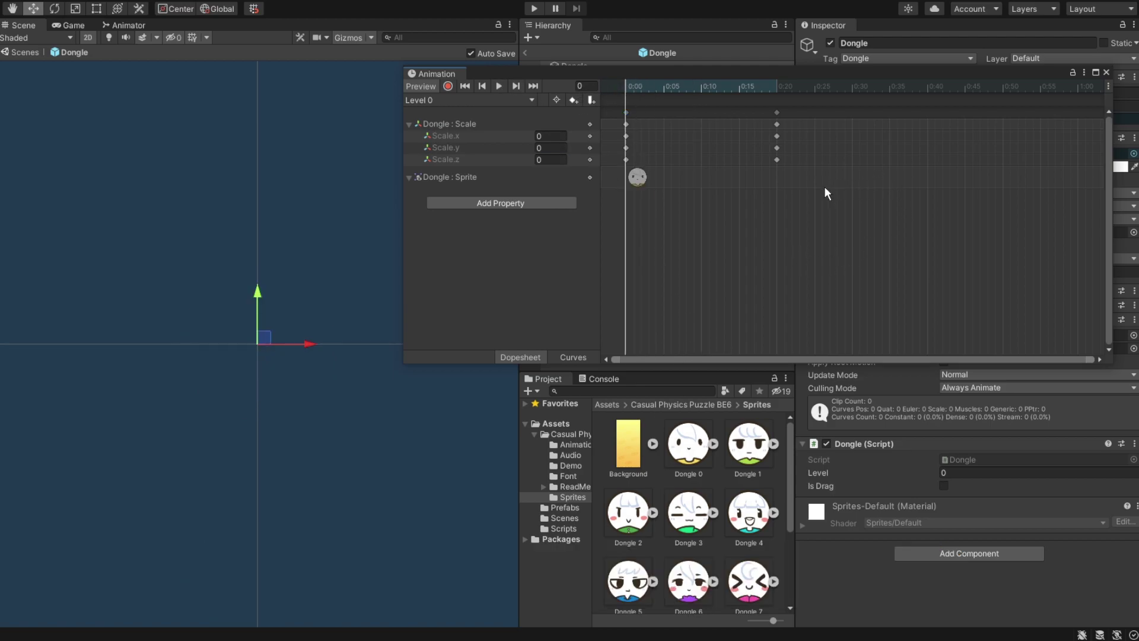
Duplicate the Level 0 animation clip into a new Level 1 clip with Ctrl+D
left_click(135, 25)
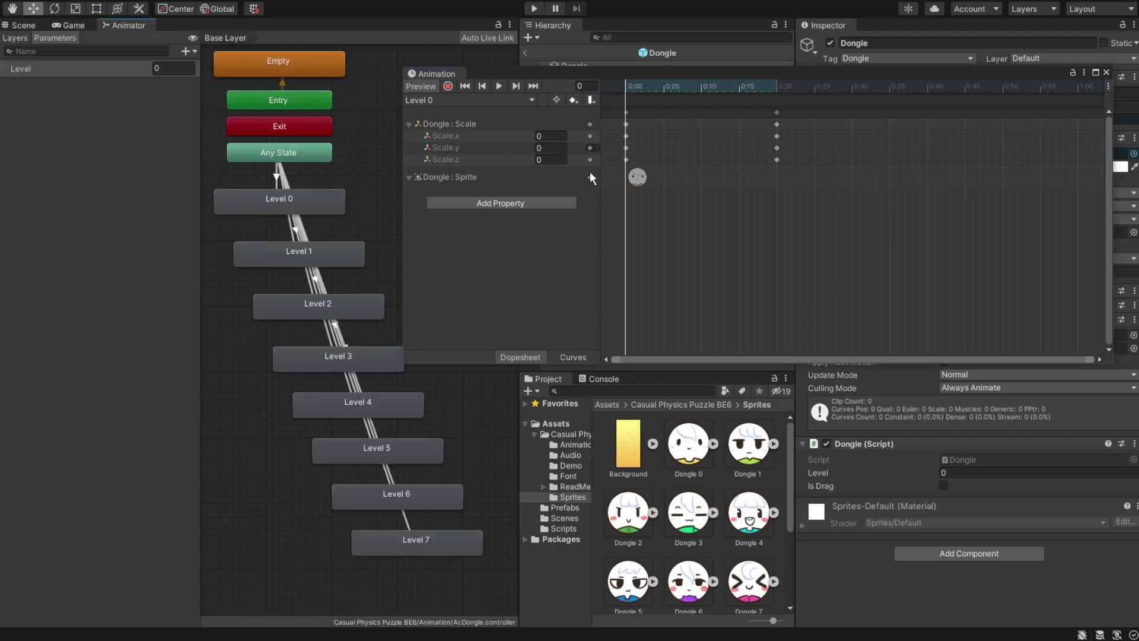
left_click(571, 445)
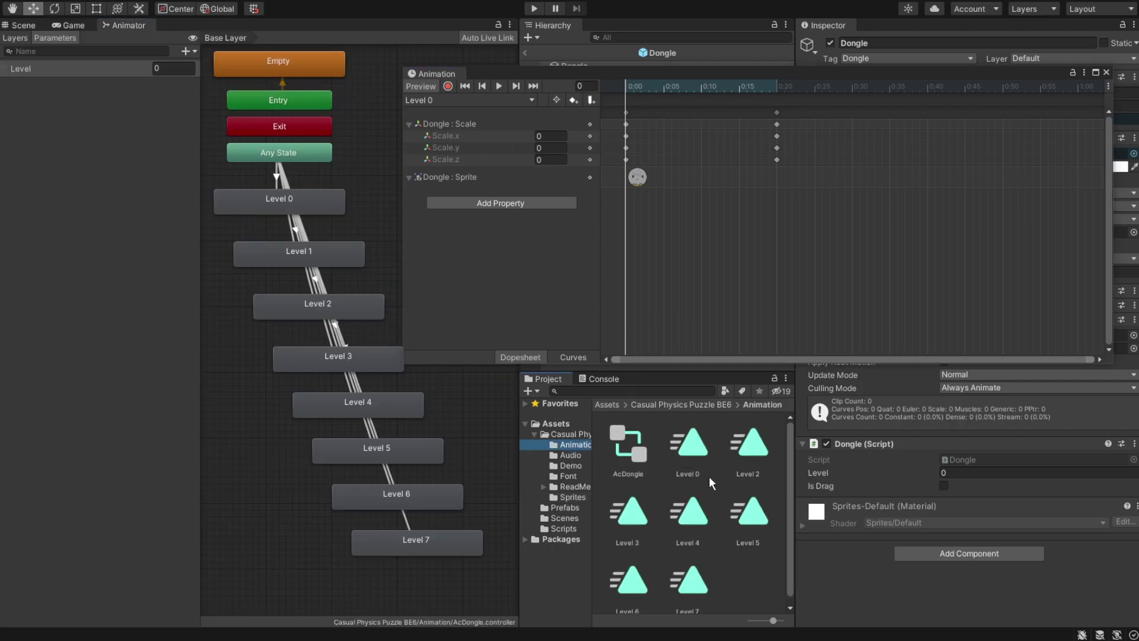
left_click(712, 469)
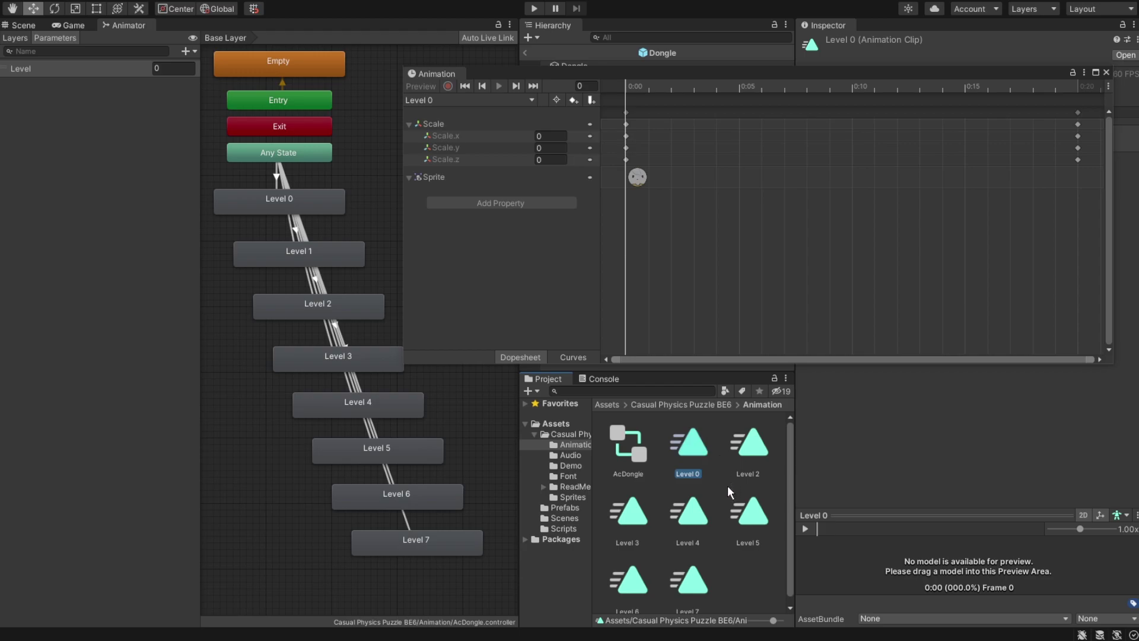
key("ctrl+d")
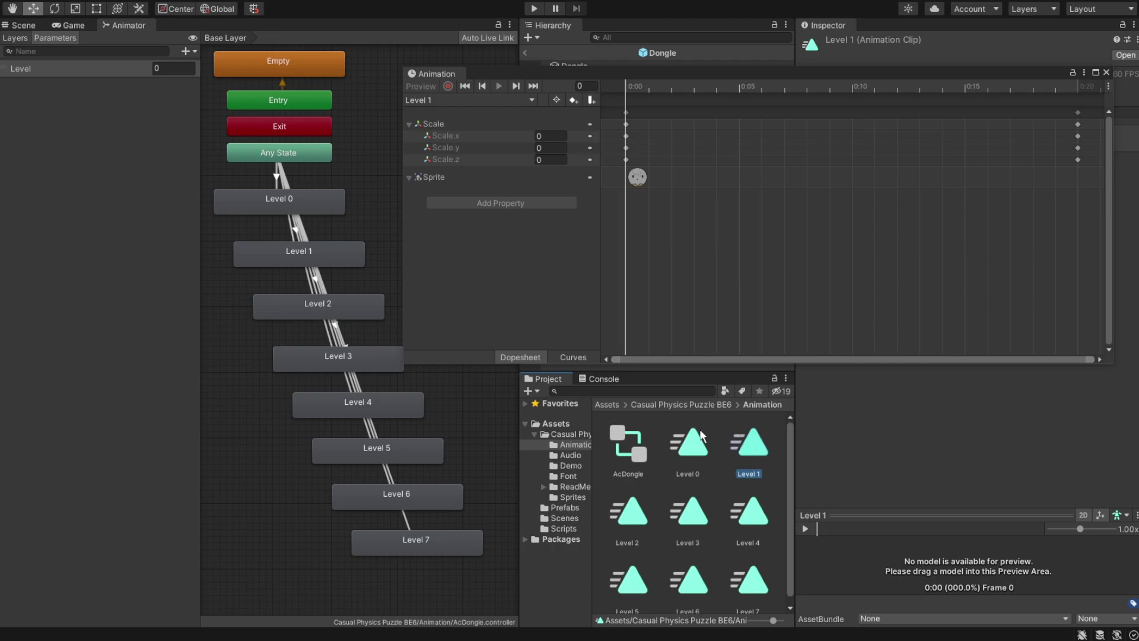
Assign the Level 1 clip as the Motion of the Level 1 Animator state
left_click(317, 251)
left_click_drag(687, 73, 542, 322)
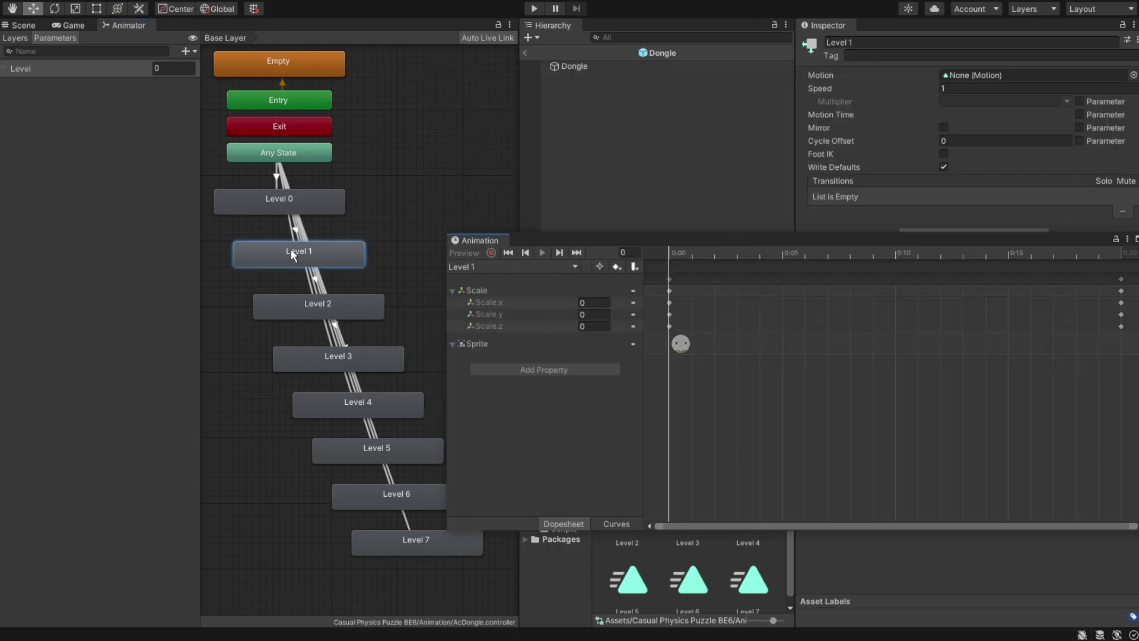
left_click(1132, 76)
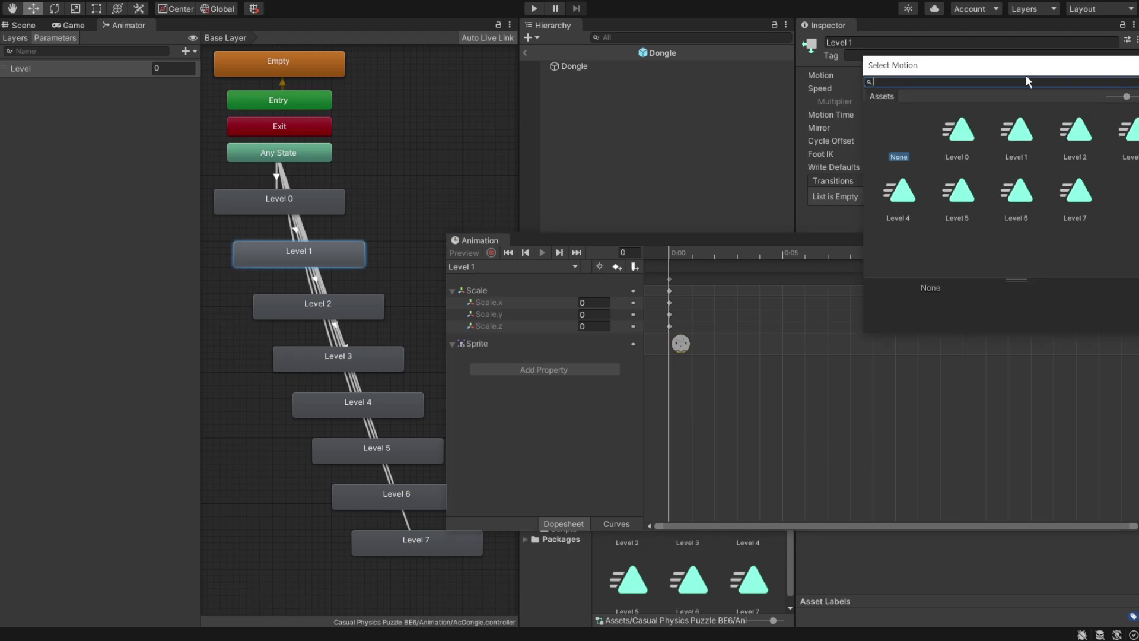
double_click(962, 137)
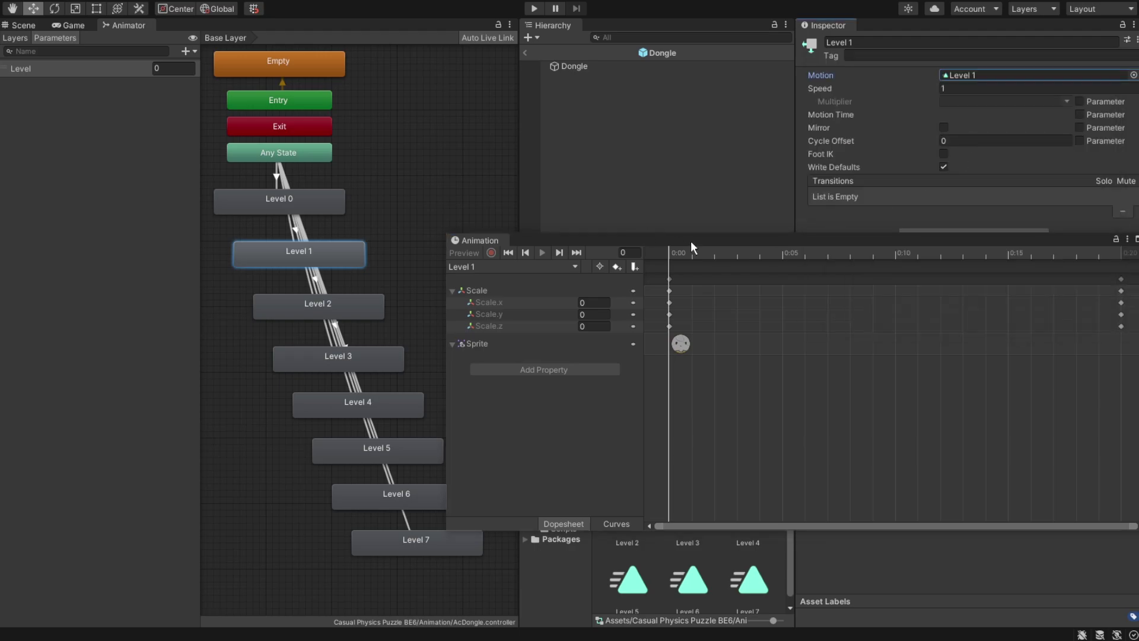
left_click_drag(691, 241, 637, 147)
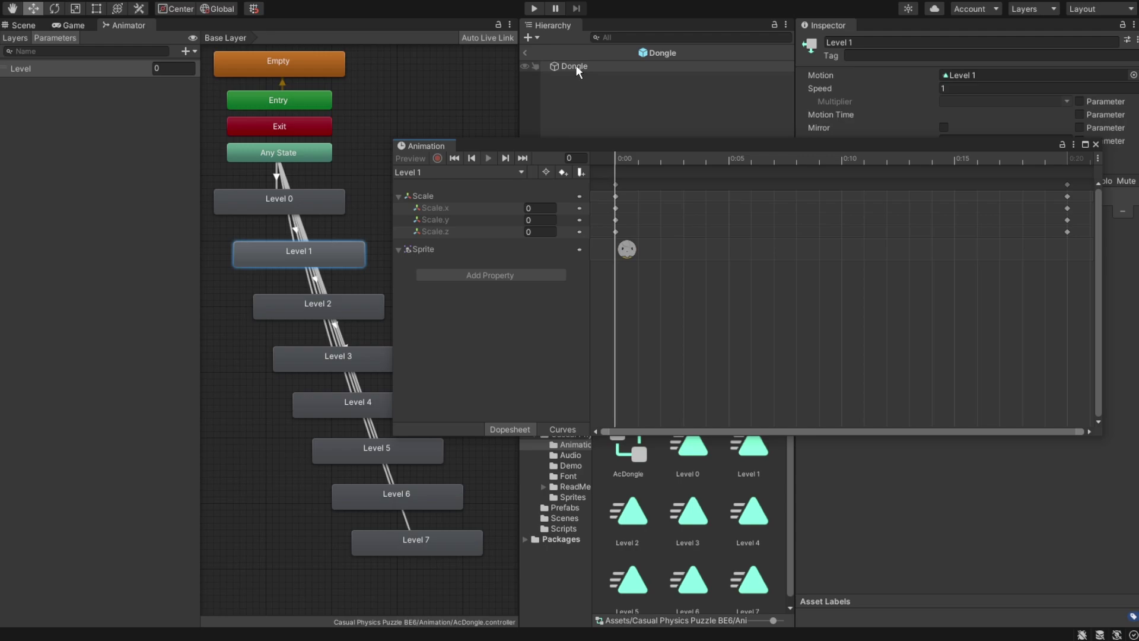
left_click(574, 67)
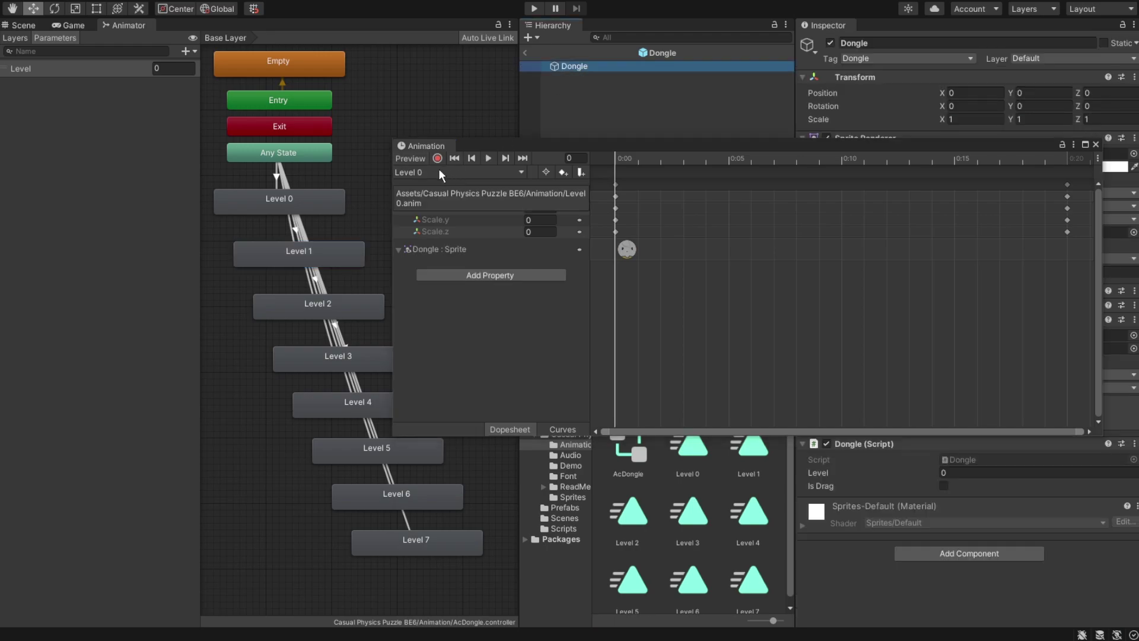
In the Level 1 clip, set the frame-20 Scale keys to 1.5 on X, Y and Z
left_click(424, 175)
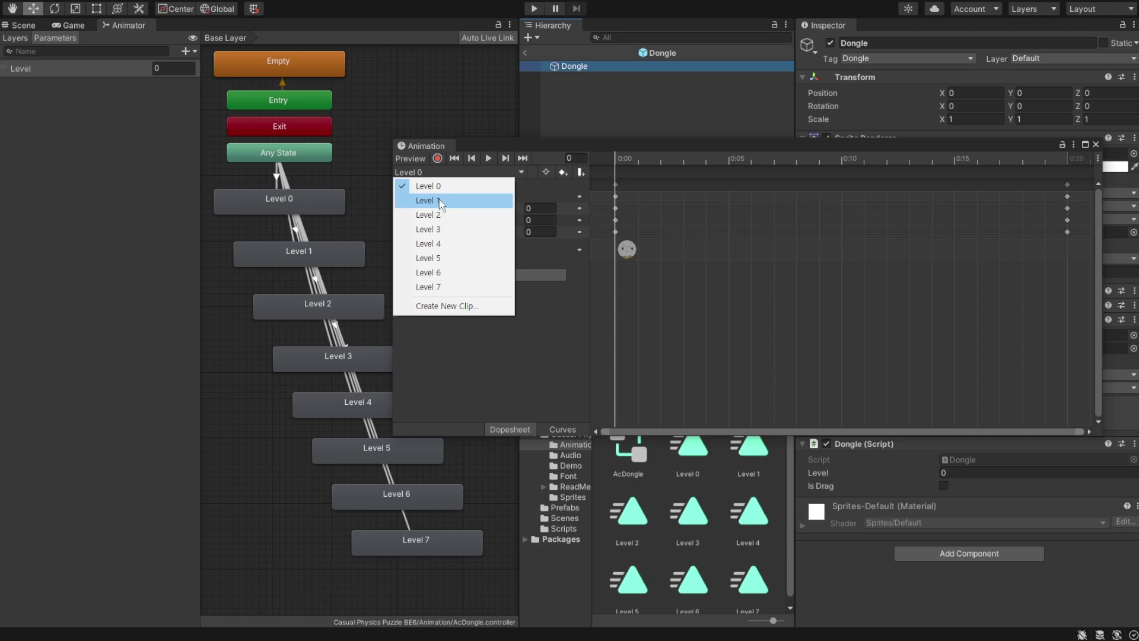
left_click(440, 202)
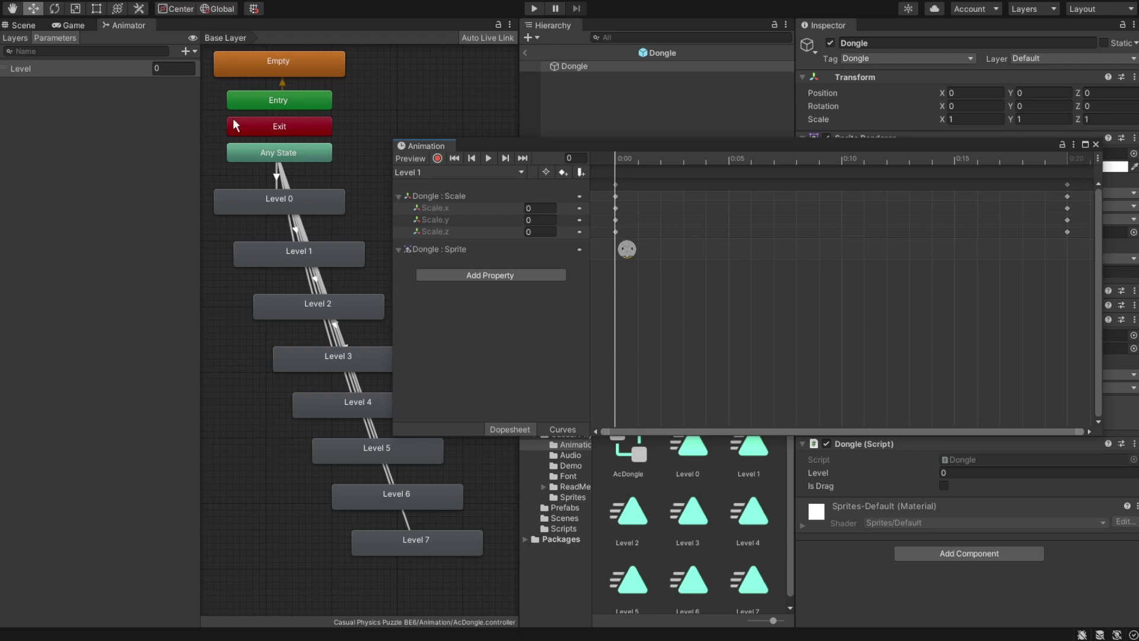
left_click(24, 25)
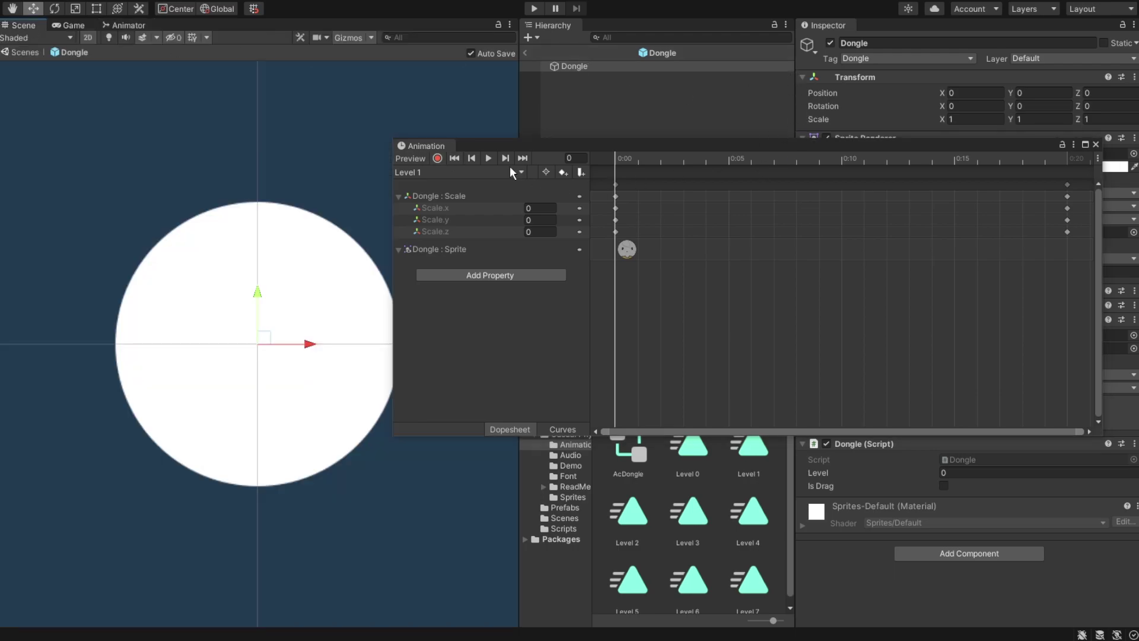
left_click(488, 158)
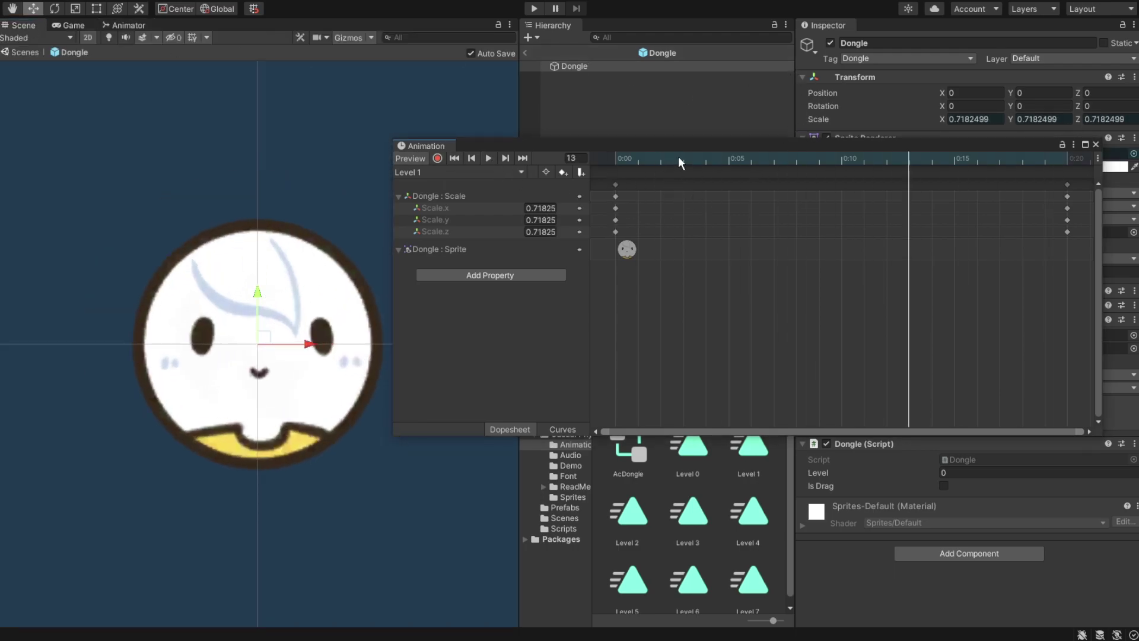
left_click_drag(948, 154, 1066, 158)
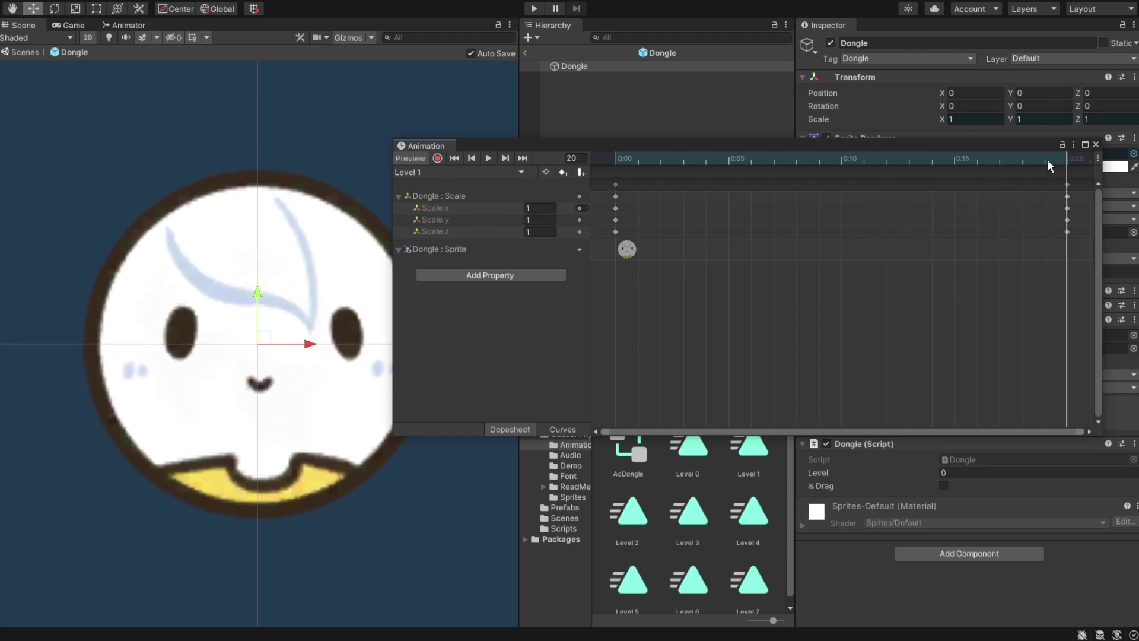
left_click(1067, 185)
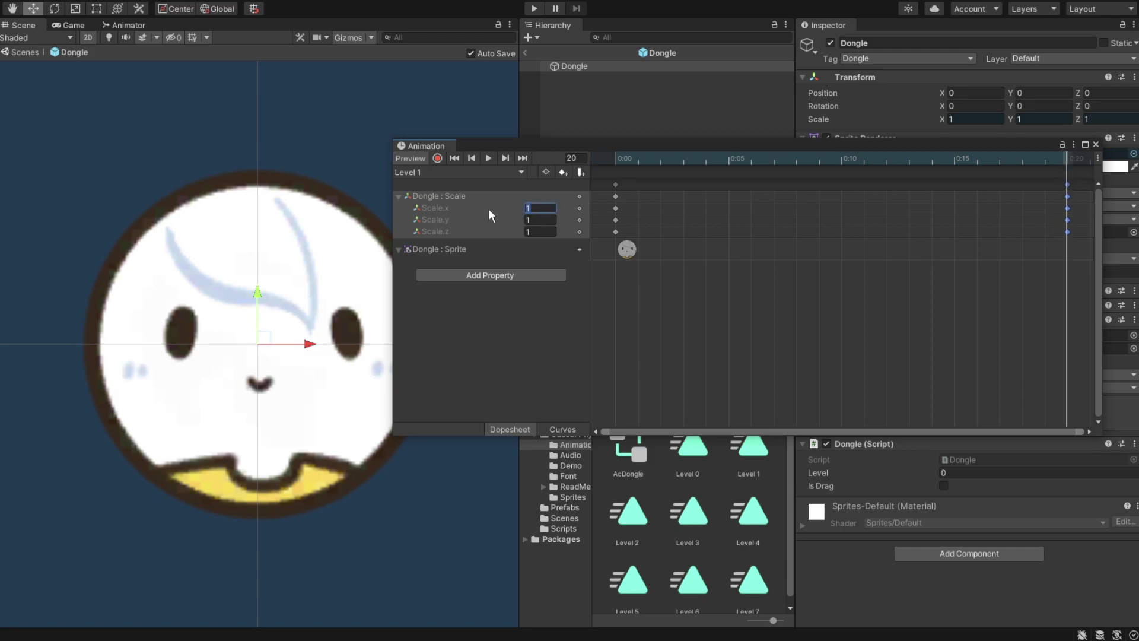
type("1.5")
key("Tab")
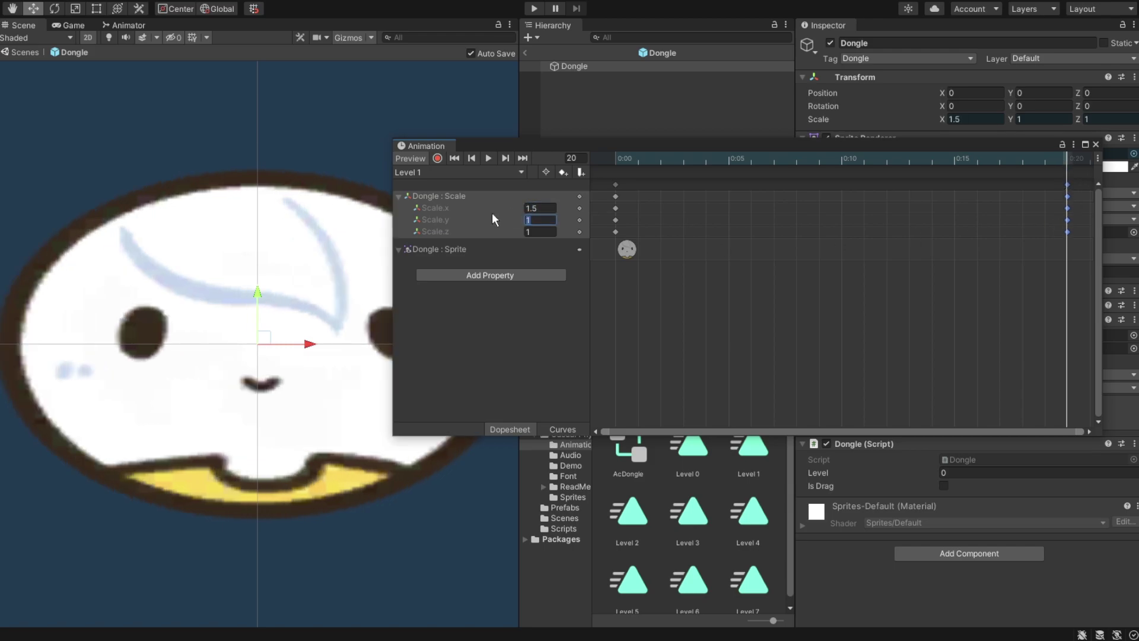
type("1.5")
key("Tab")
type("1.5")
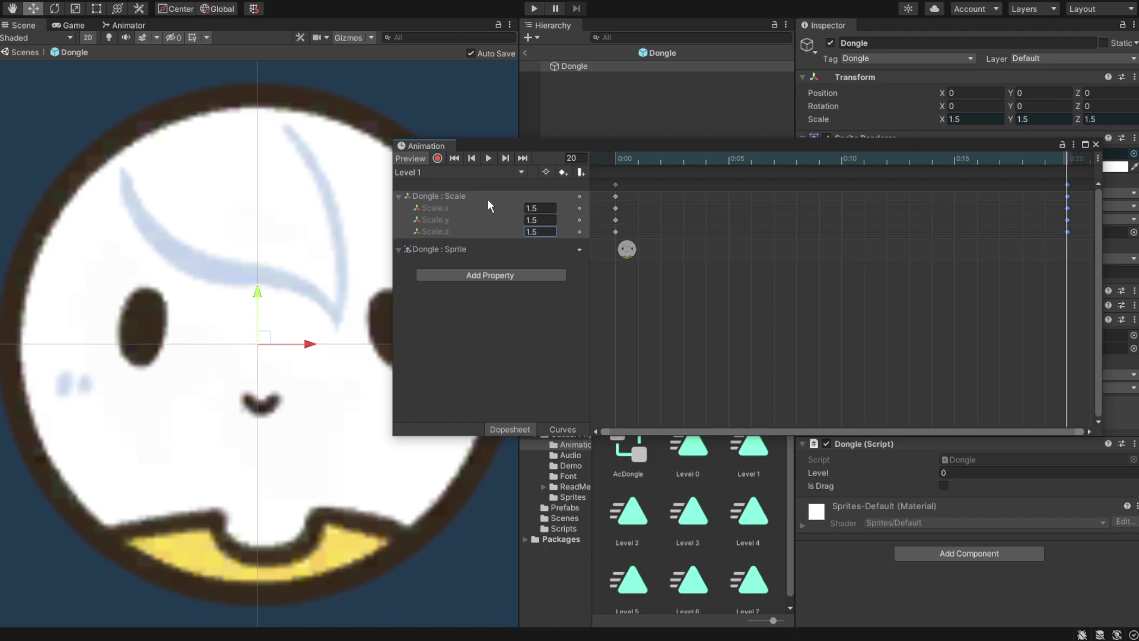
Remove the Dongle : Sprite property from the Level 1 clip
left_click(514, 252)
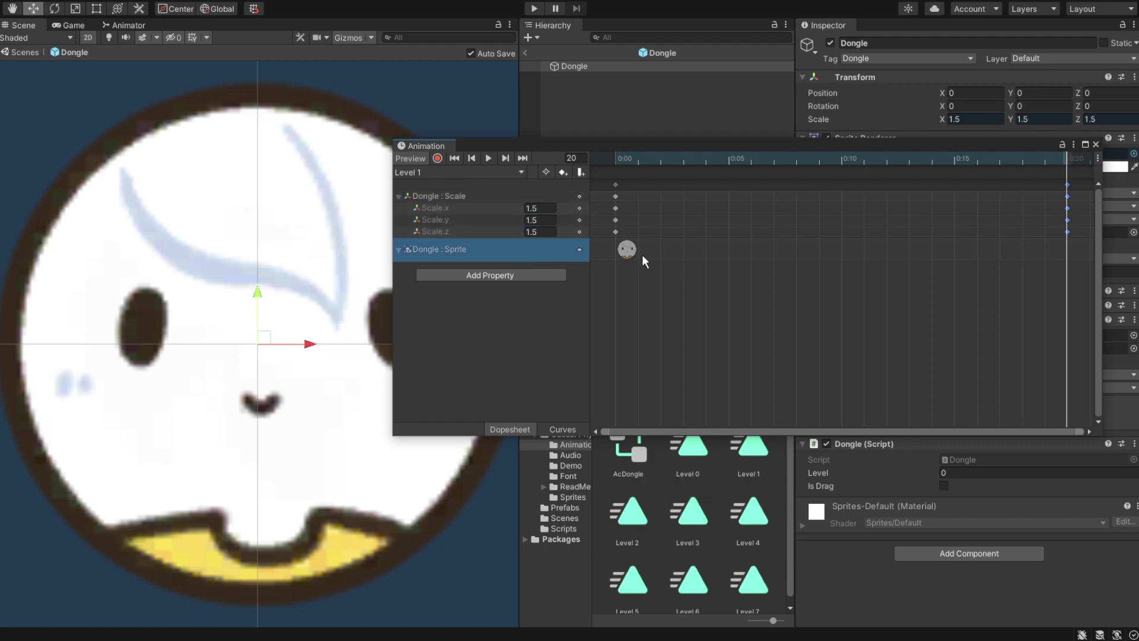
left_click(578, 252)
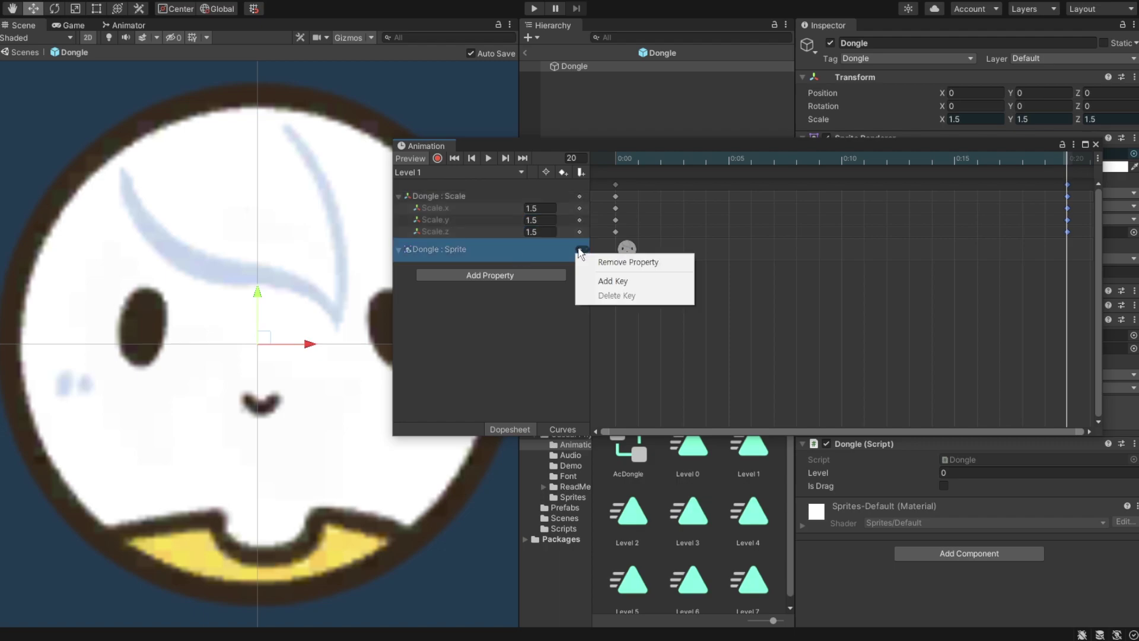
left_click(598, 261)
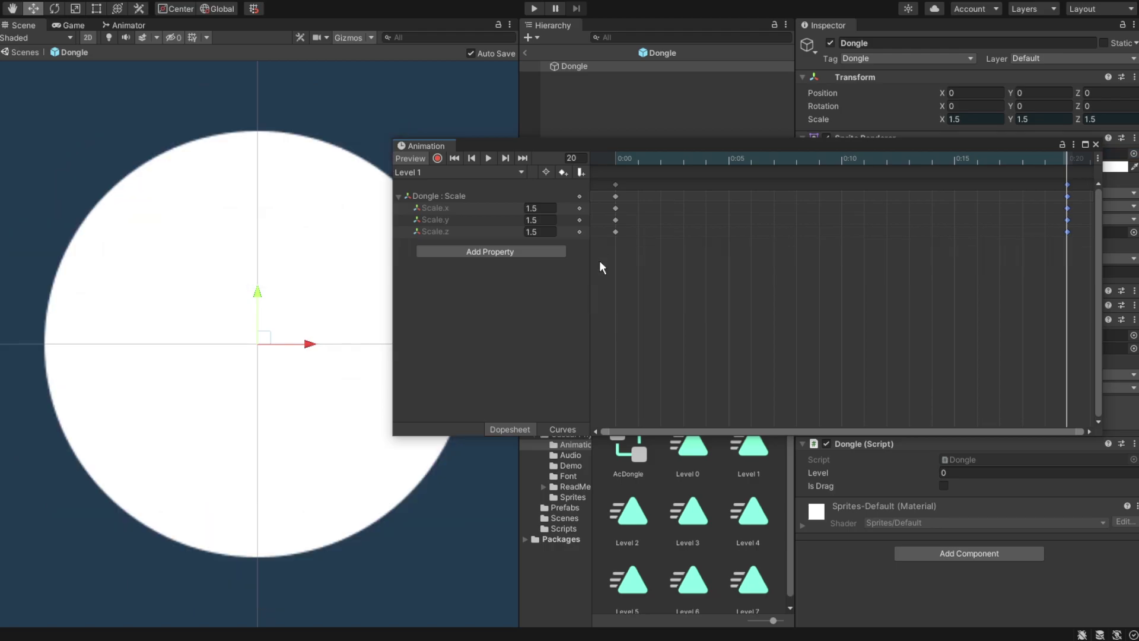
Key the Dongle 1 sprite into the Level 1 clip and preview it from frame 0
left_click(575, 498)
mouse_move(754, 460)
left_mouse_down()
mouse_move(695, 431)
mouse_move(617, 278)
left_mouse_up()
left_click(605, 157)
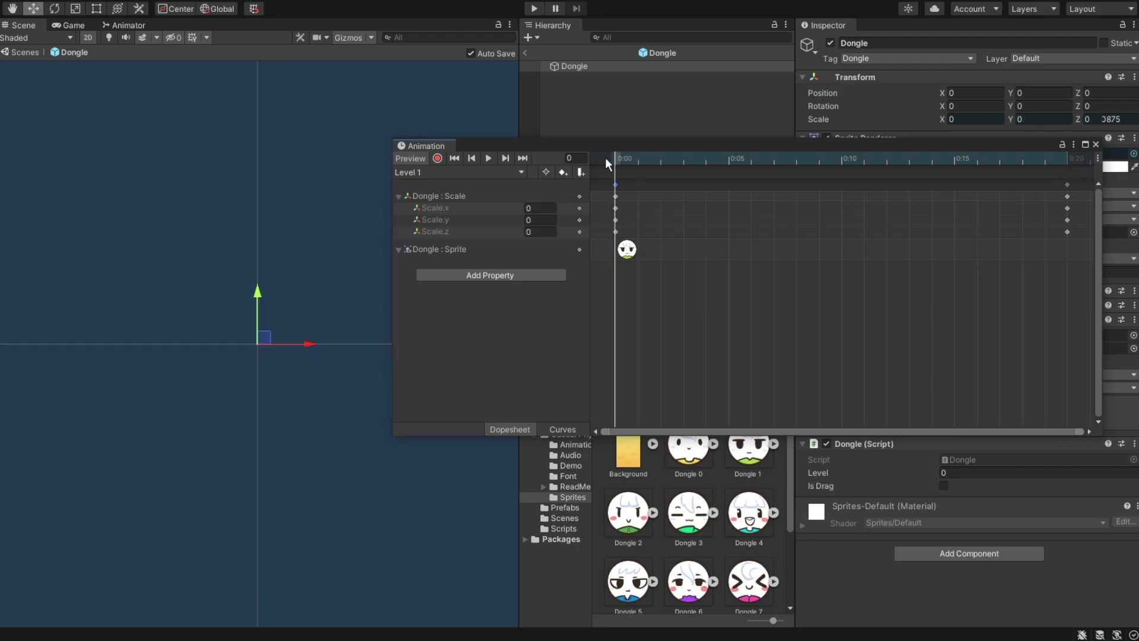
left_click(490, 156)
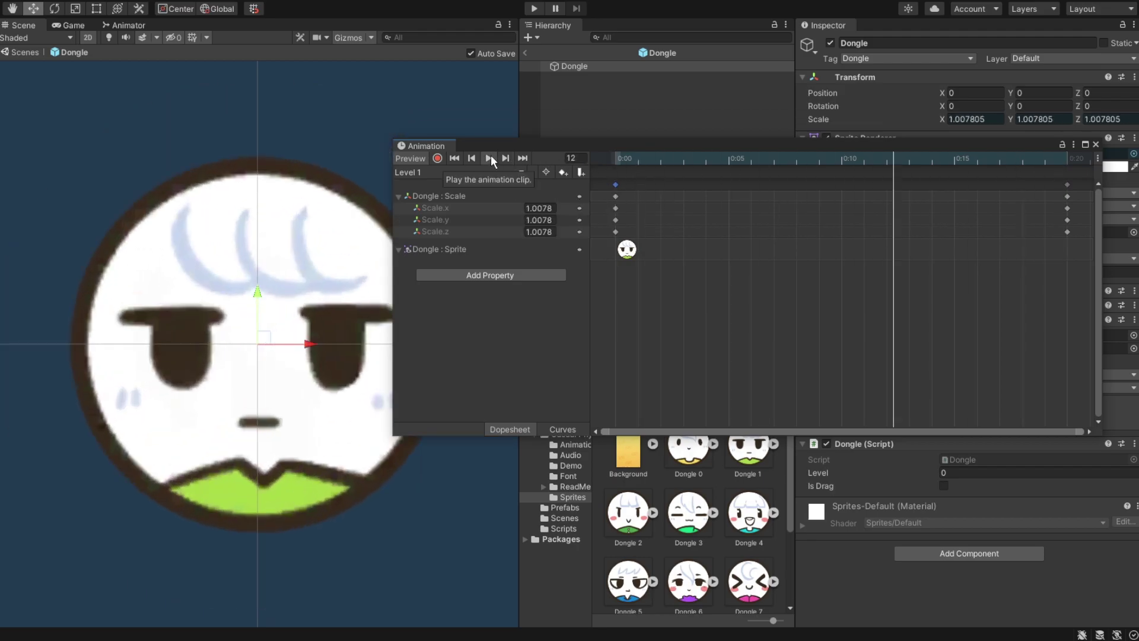
Preview the Level 0, Level 1 and Level 2 grow animations, scrubbing Level 2 to its end
left_click(449, 173)
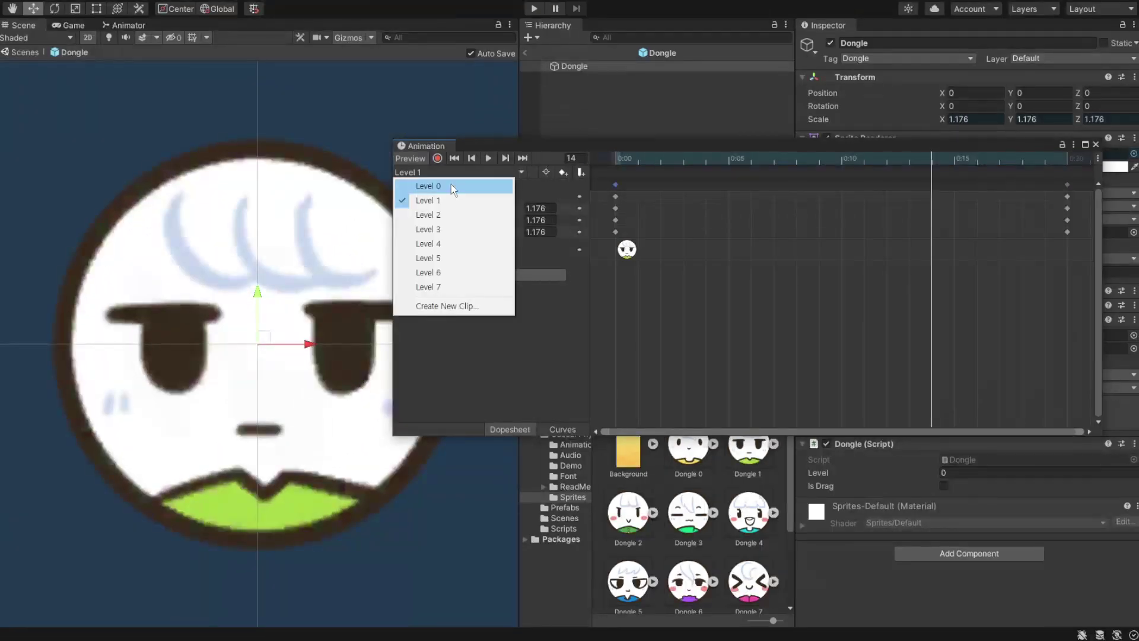
left_click(451, 184)
scroll(305, 216, "down", 3)
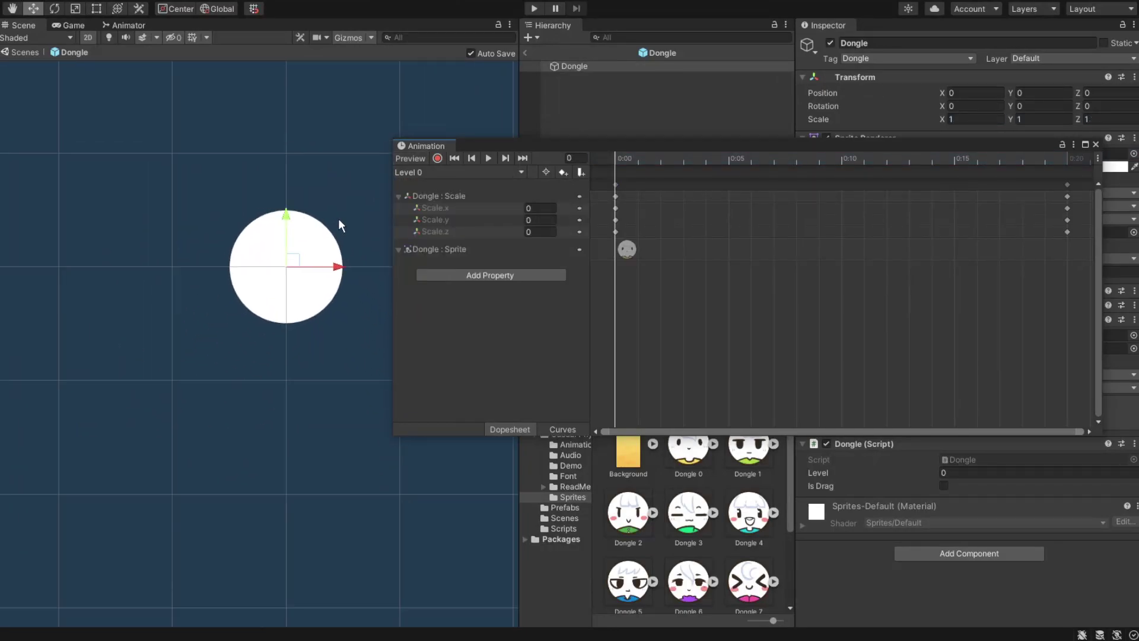
left_click(488, 158)
scroll(347, 216, "up", 2)
left_click(450, 172)
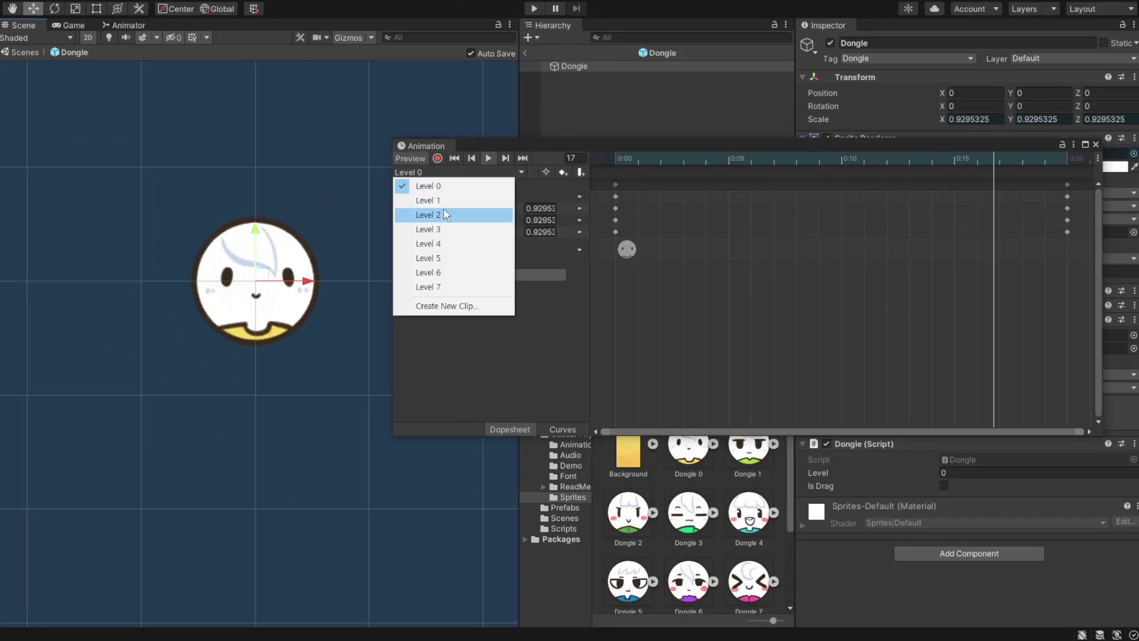
left_click(446, 202)
left_click(481, 159)
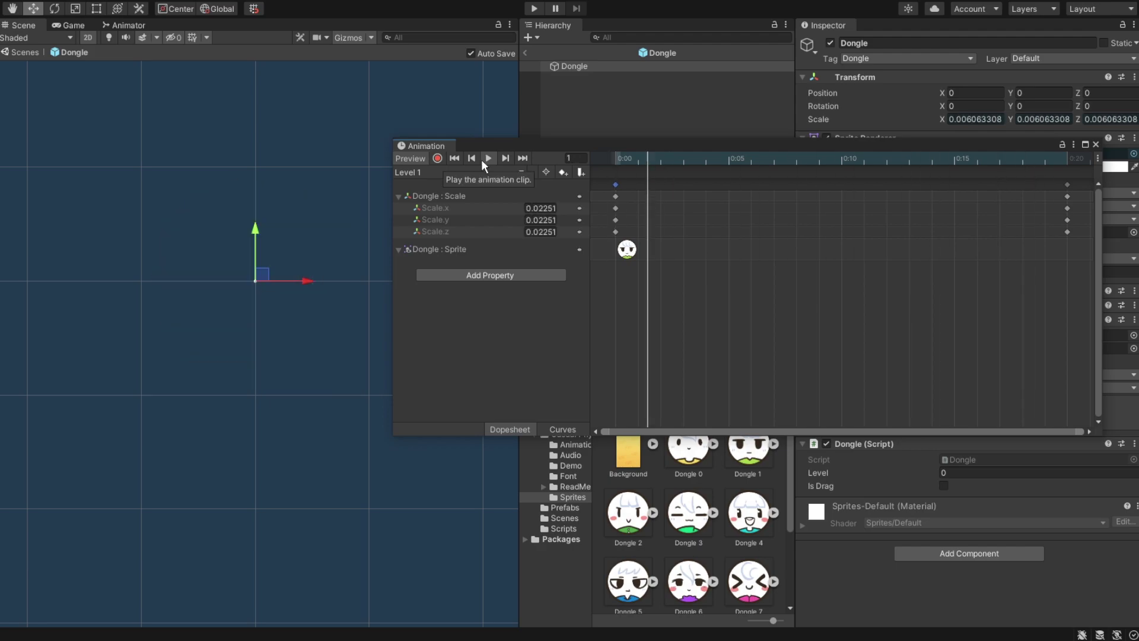
left_click(439, 173)
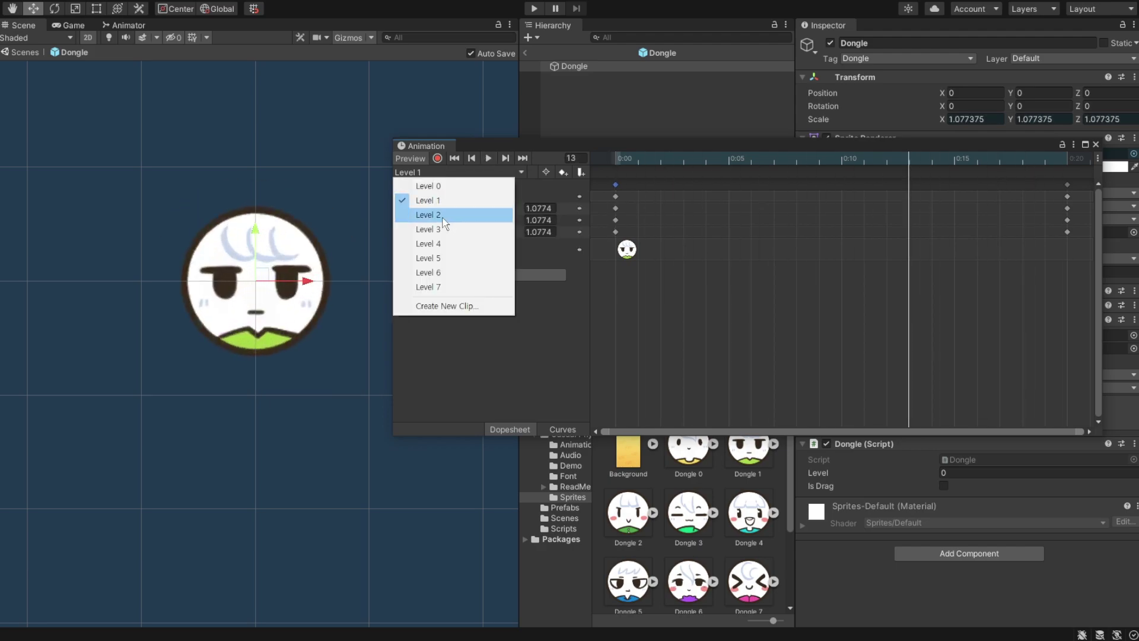
left_click(444, 216)
left_click(486, 159)
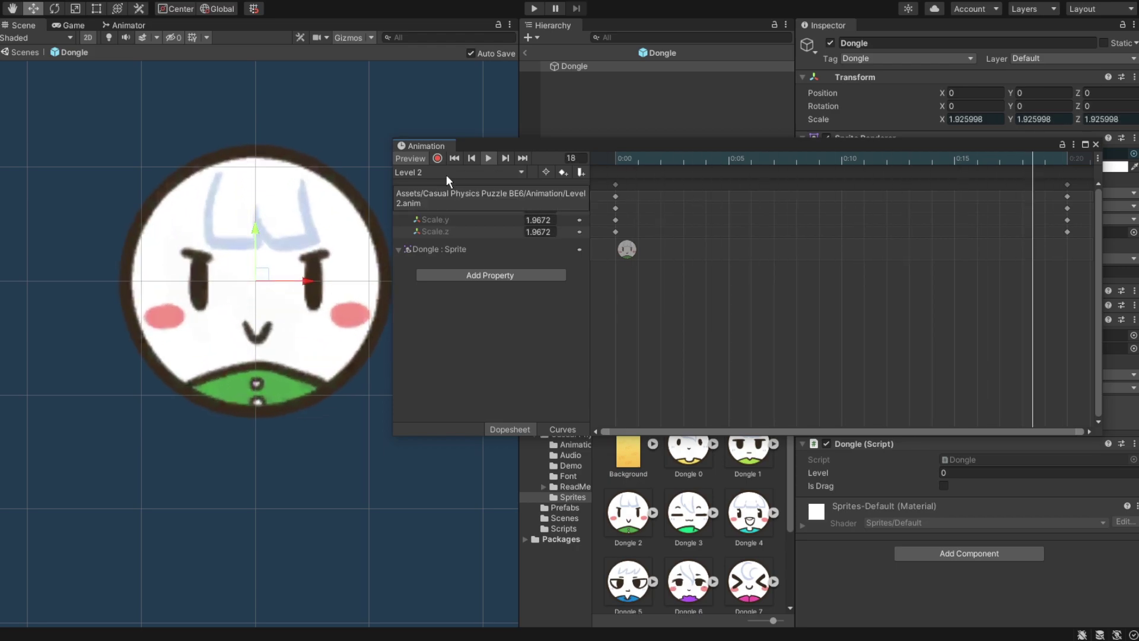
left_click(446, 173)
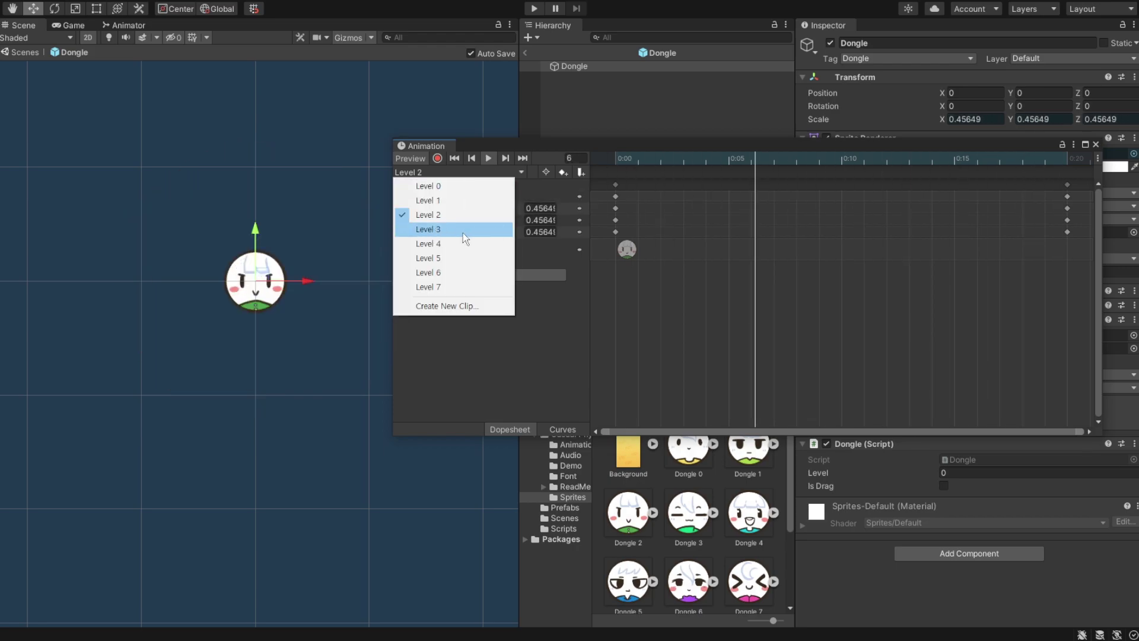
left_click(935, 164)
left_click_drag(935, 167, 1065, 161)
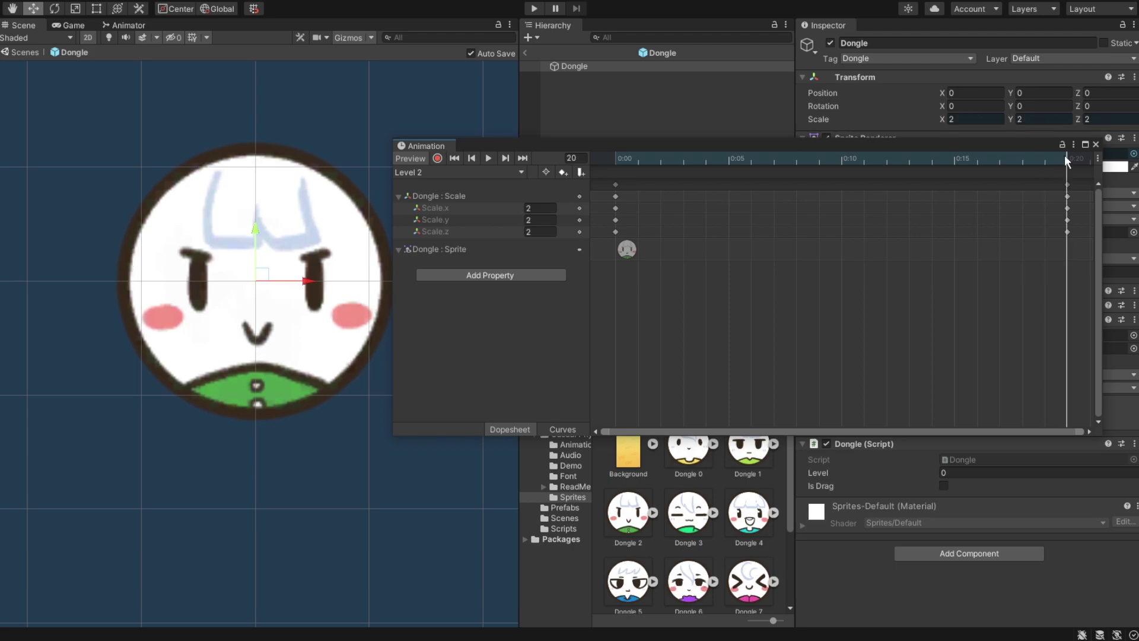
Preview the Level 3 and Level 4 clips, select Level 5, and close the Animation window
left_click(446, 172)
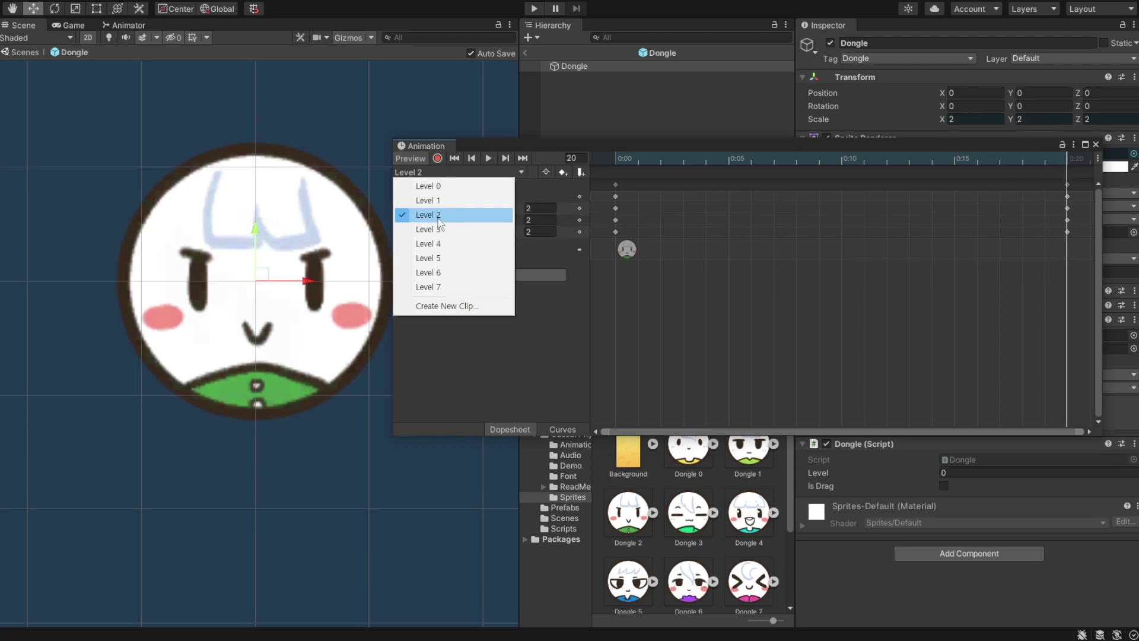
left_click(456, 232)
left_click(486, 158)
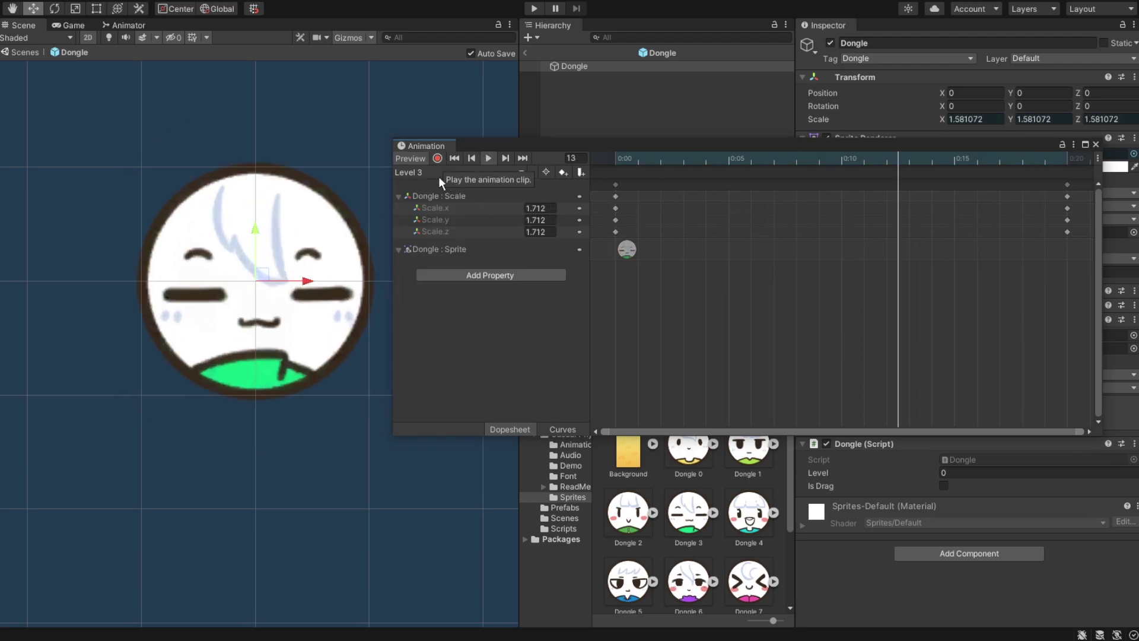
left_click(446, 172)
left_click(470, 245)
left_click(486, 158)
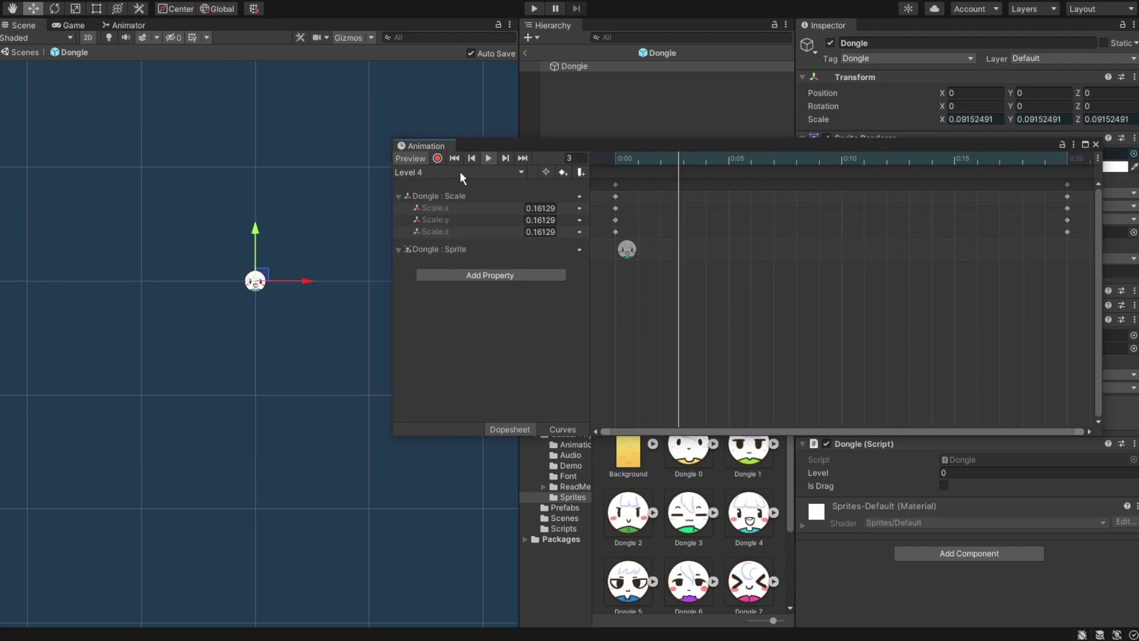
left_click(460, 172)
left_click(457, 257)
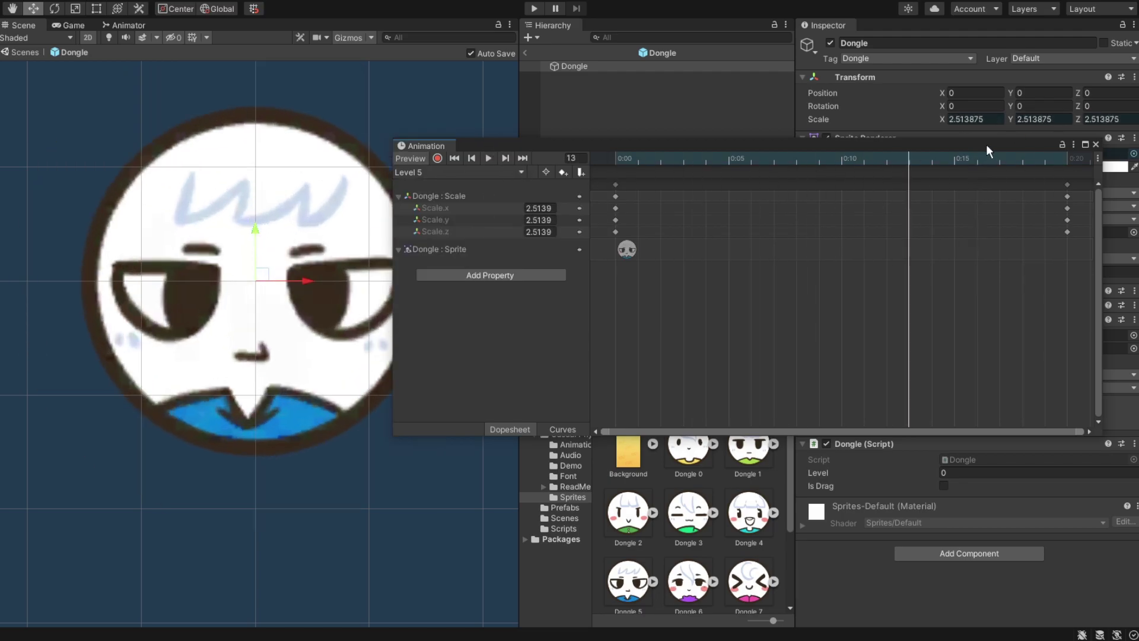
left_click(1096, 145)
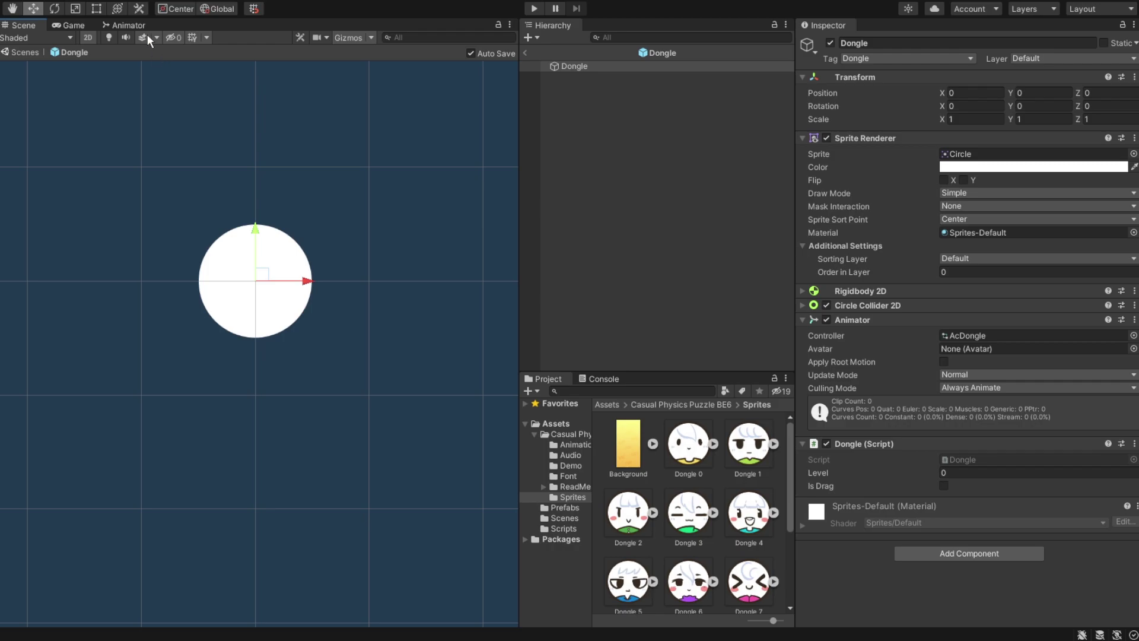
Review the Animator state graph, then exit Dongle prefab editing back to SampleScene
left_click(126, 27)
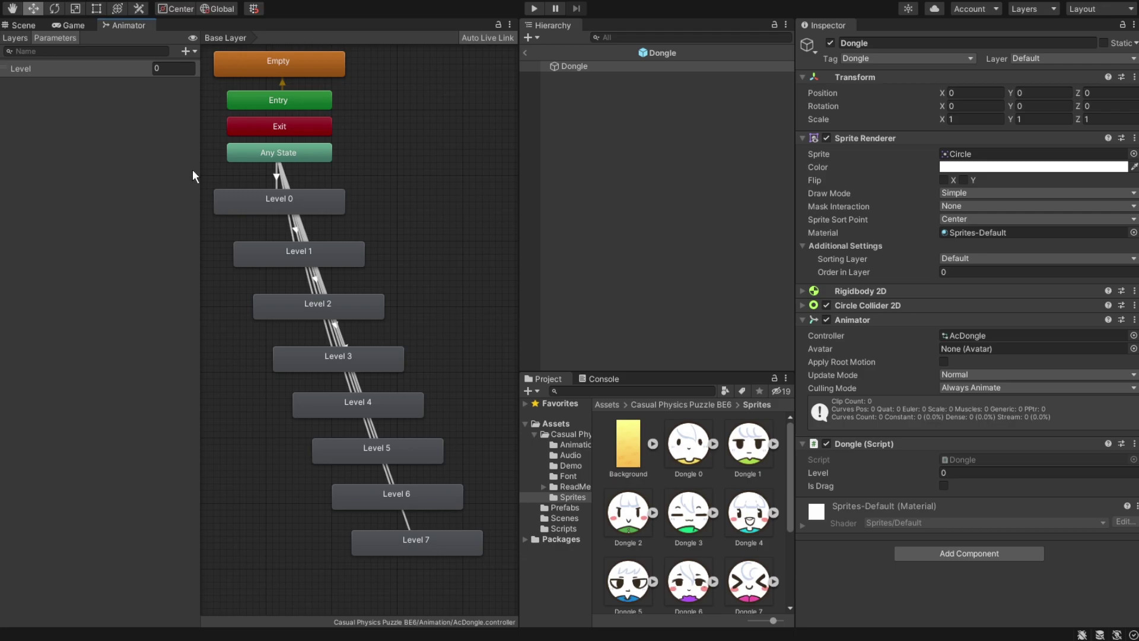
left_click(36, 27)
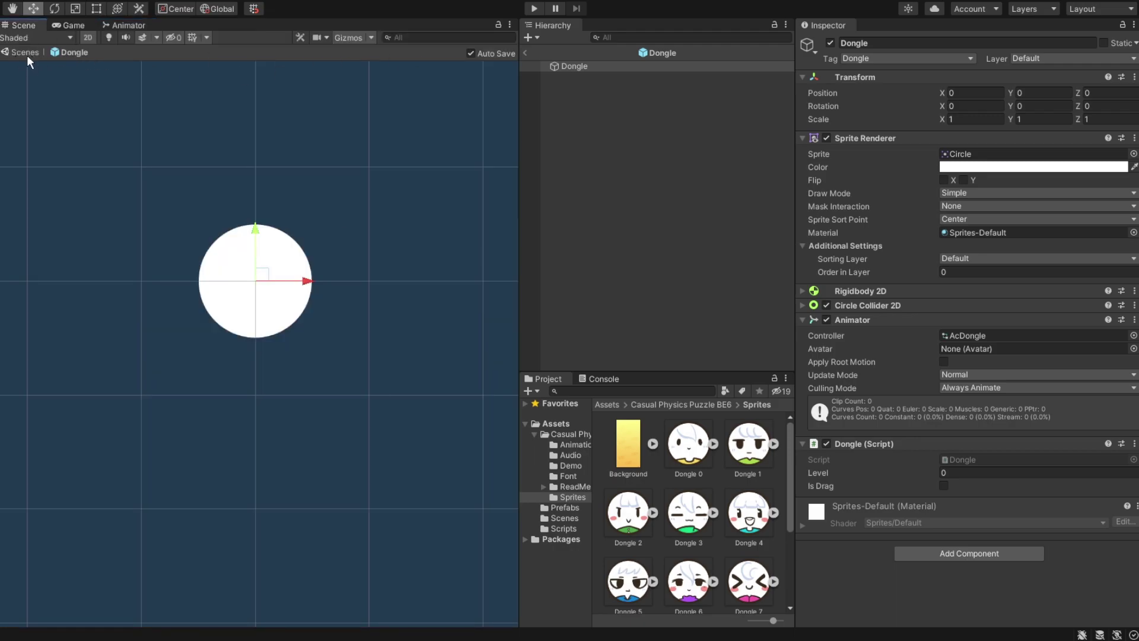
left_click(25, 52)
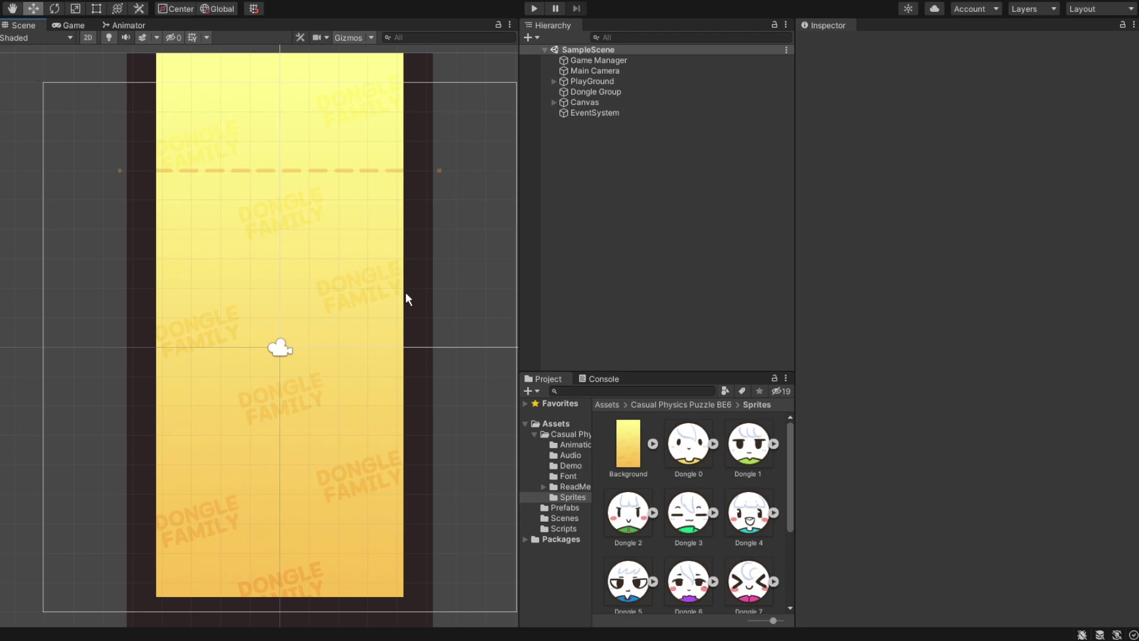
Declare an 'Animator anim;' field in Dongle.cs
left_click(268, 620)
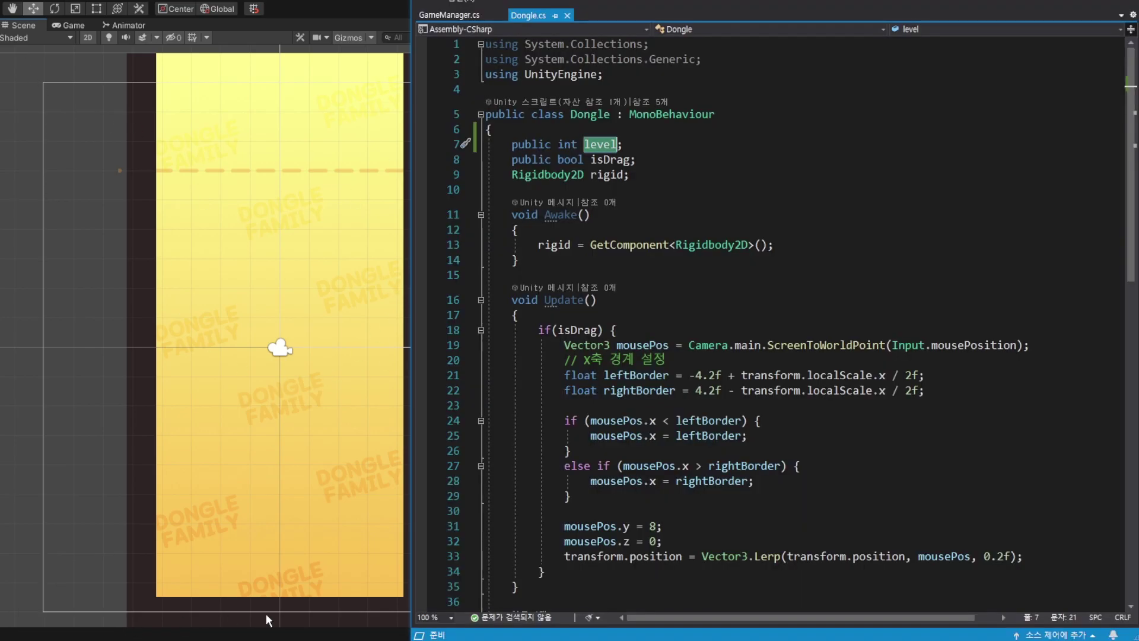
left_click(632, 159)
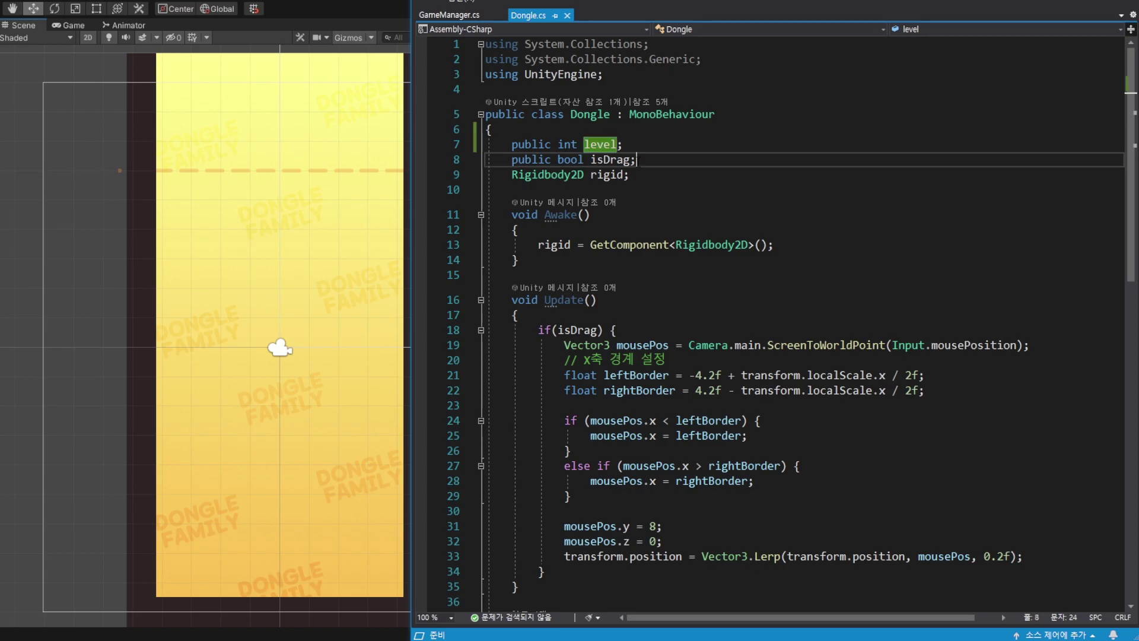
left_click(952, 261)
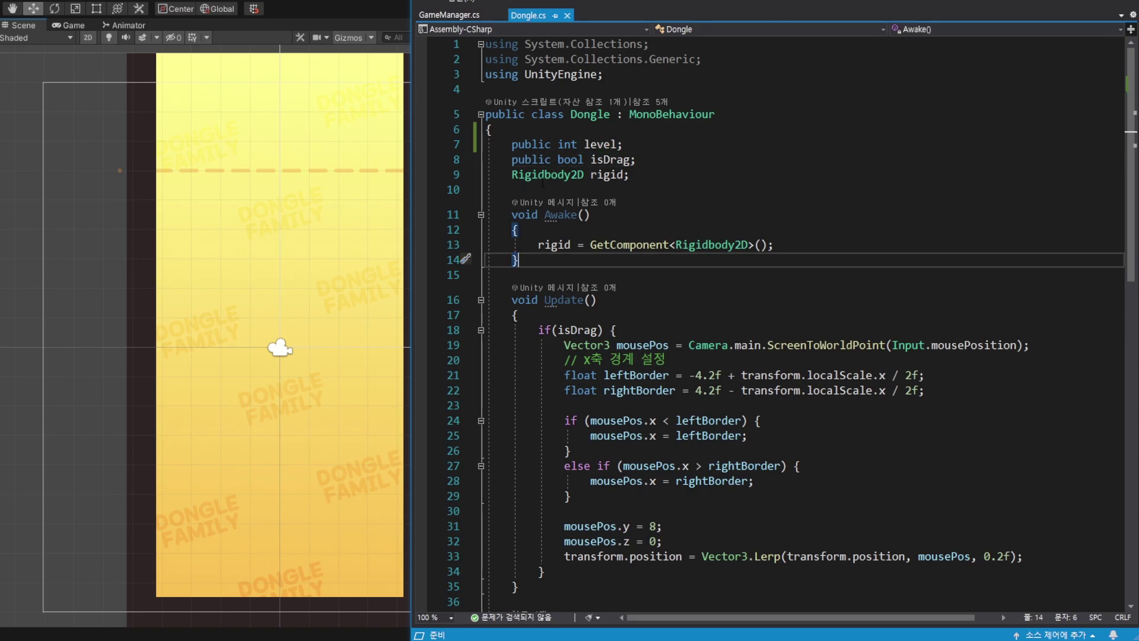
key("Up")
key("Up")
key("Up")
type("Ani")
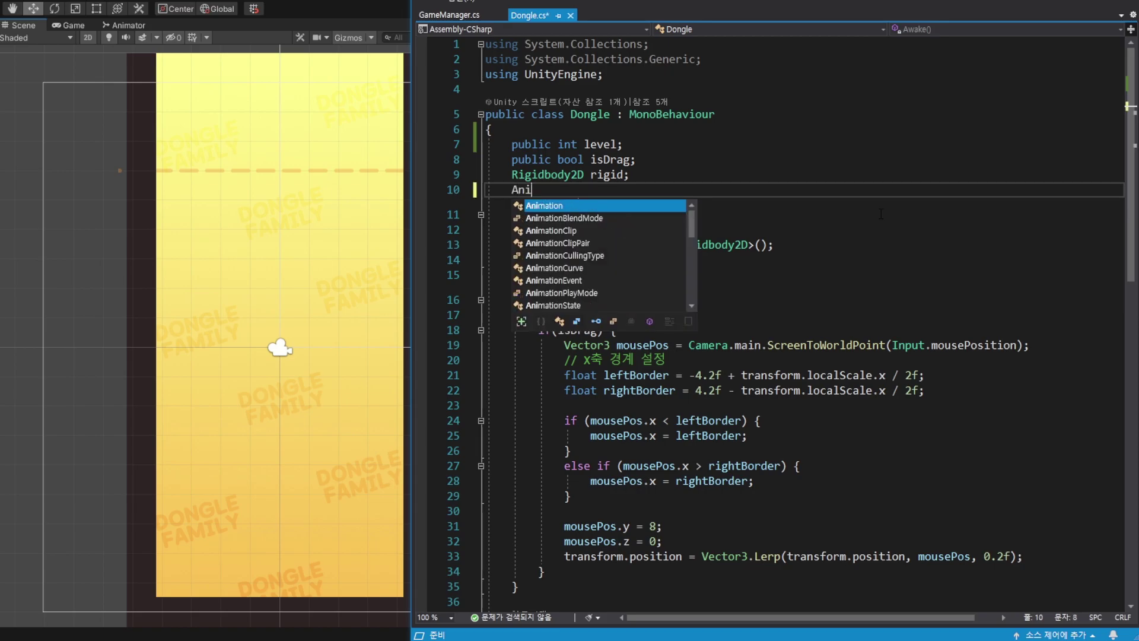
type("mator ")
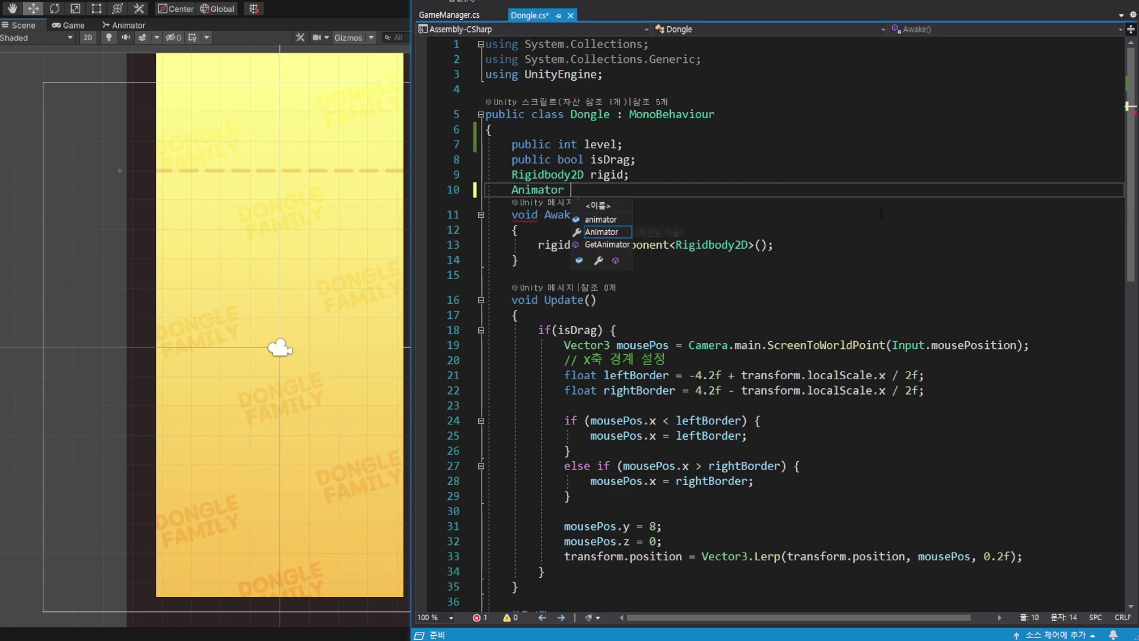
type("anim;")
key("Return")
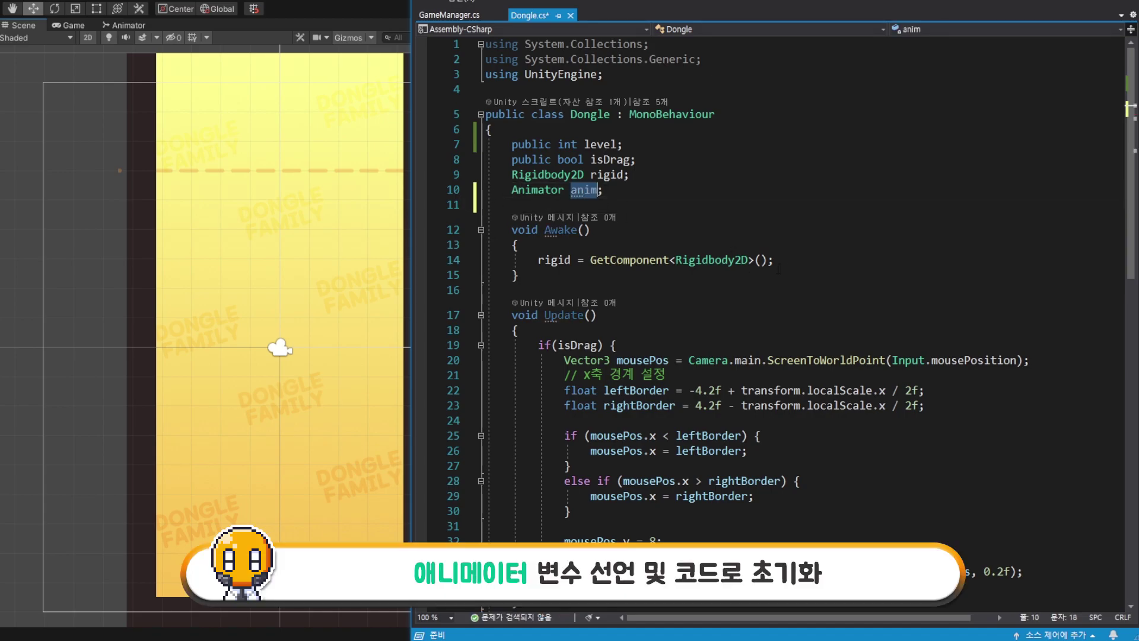
Add 'anim = GetComponent<Animator>();' in Awake by adapting the Rigidbody2D line
left_click(593, 260)
key("End")
key("Return")
type("anim")
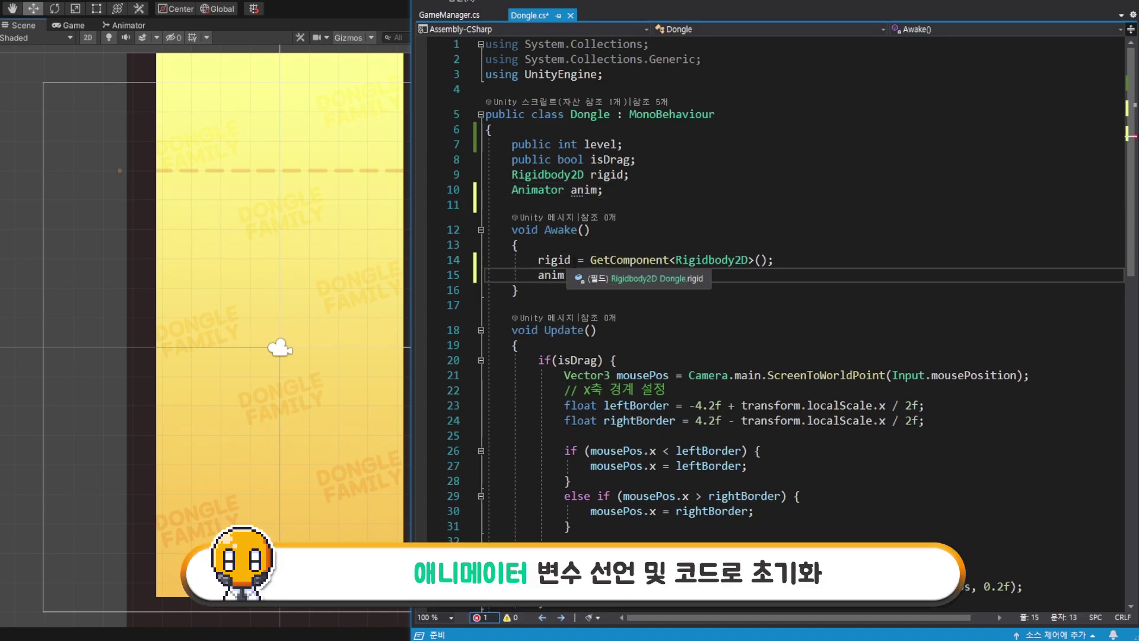
left_click_drag(538, 260, 801, 263)
key("ctrl+c")
key("Down")
key("ctrl+v")
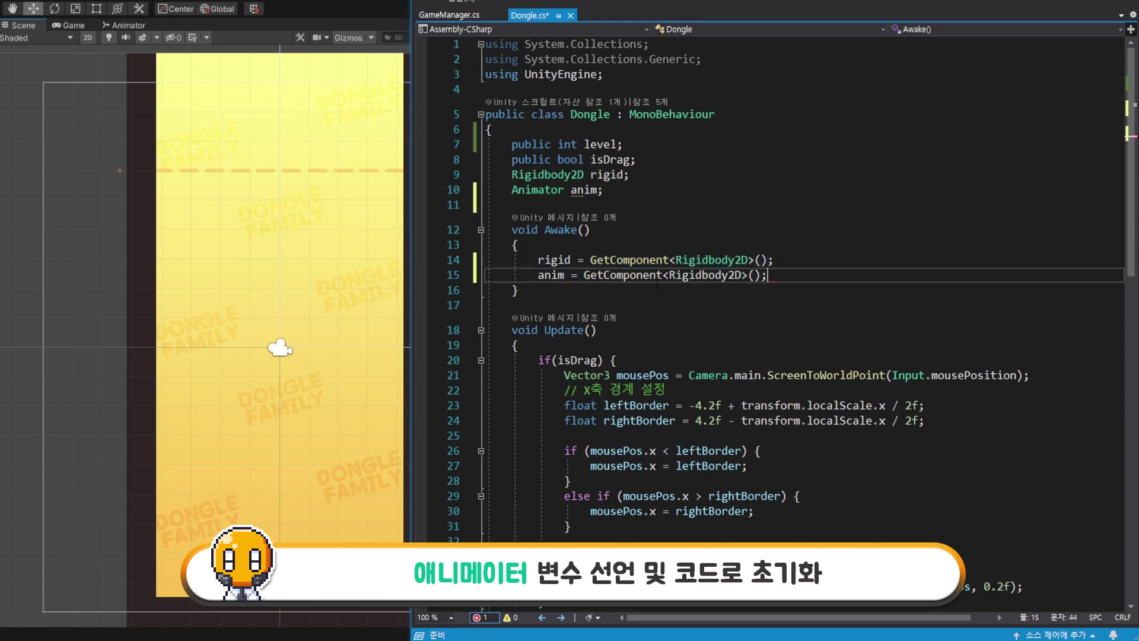
double_click(537, 189)
key("ctrl+c")
double_click(705, 275)
key("ctrl+v")
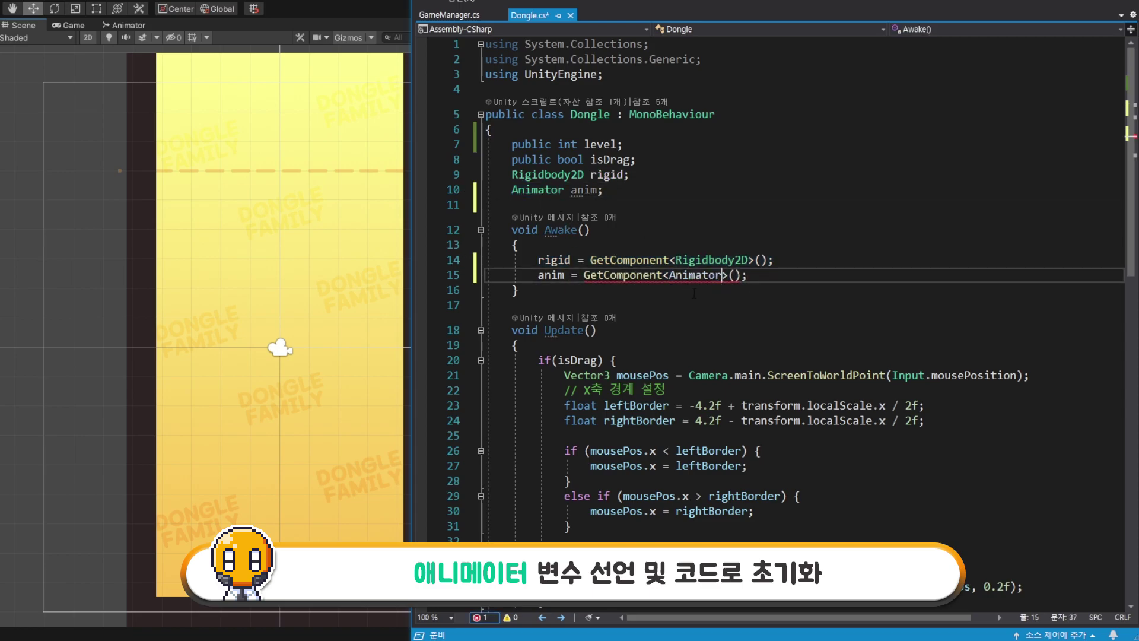
left_click(540, 292)
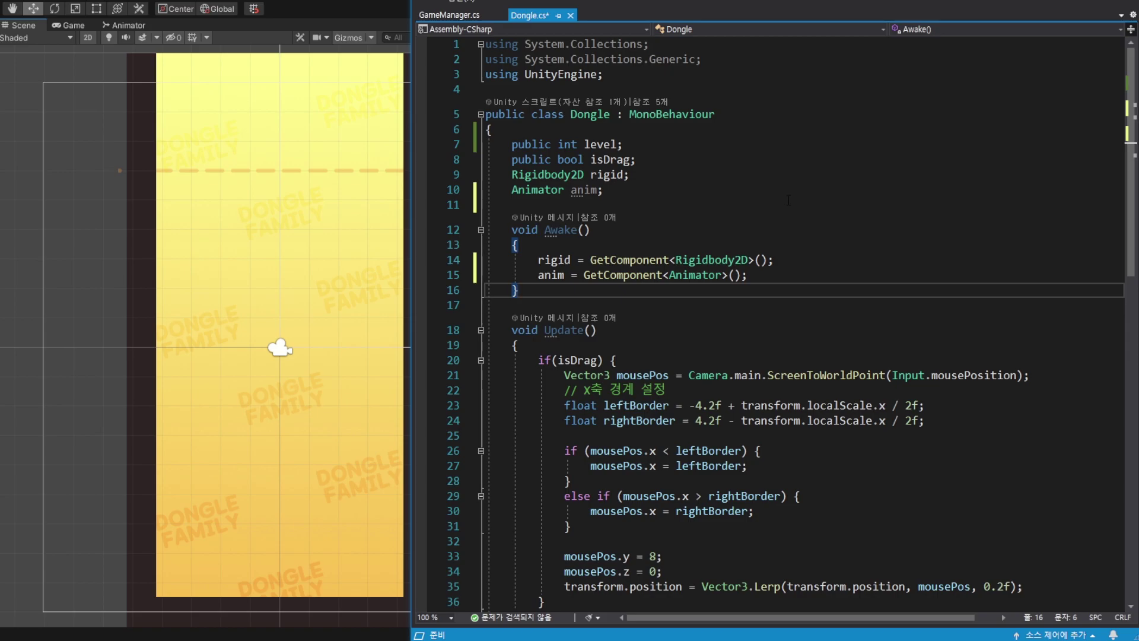
key("Return")
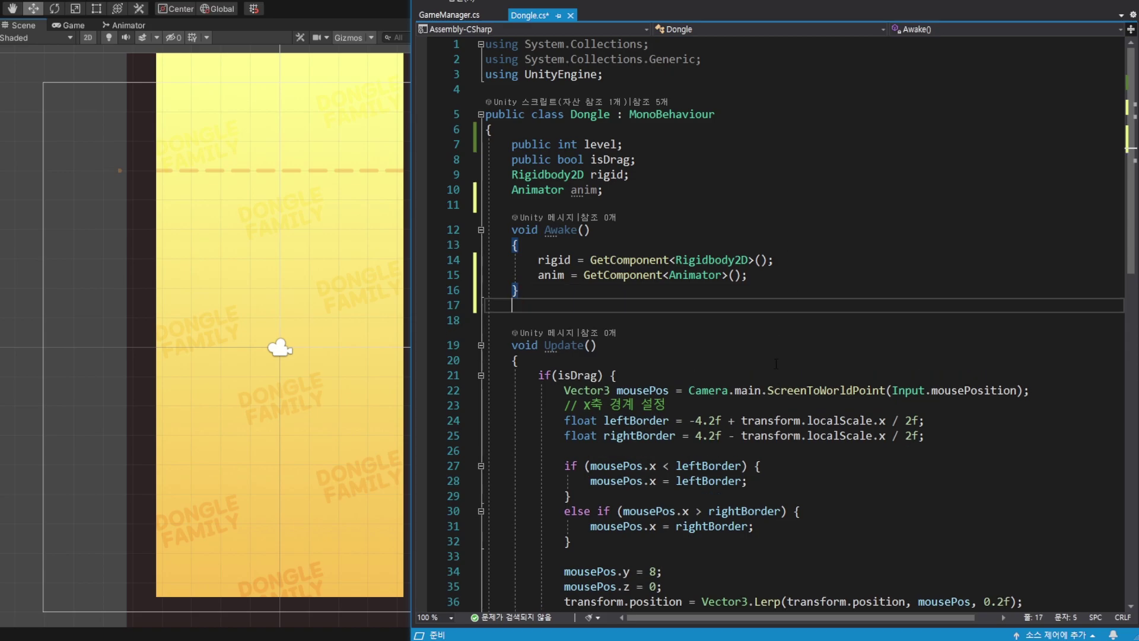
key("Return")
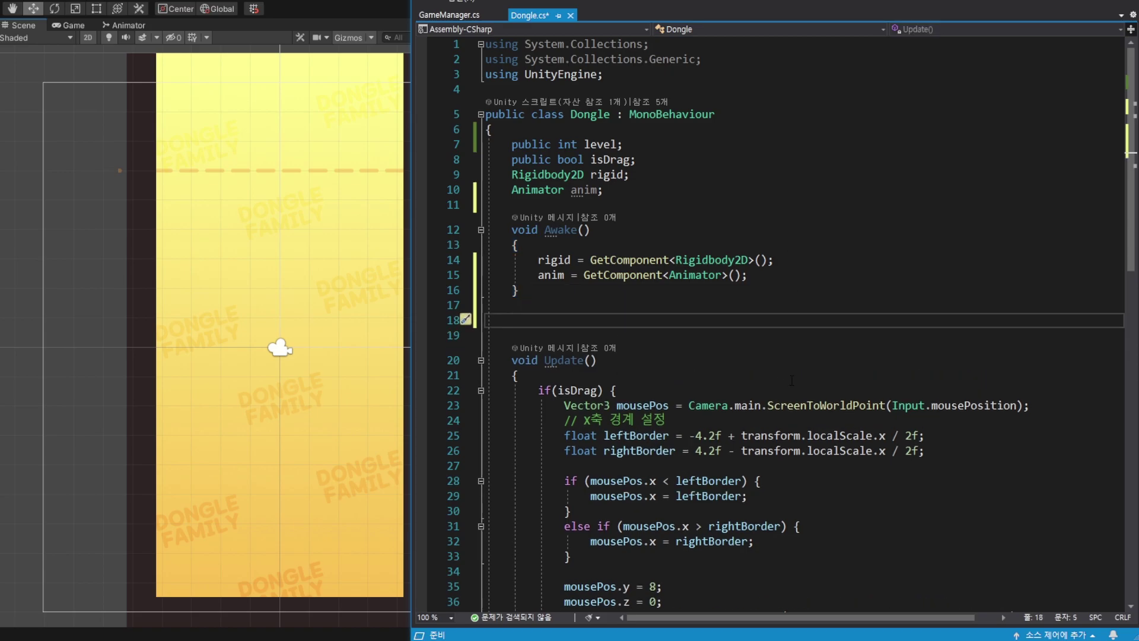
Generate an OnEnable method from IntelliSense and remove its 'private' modifier
type("Onen")
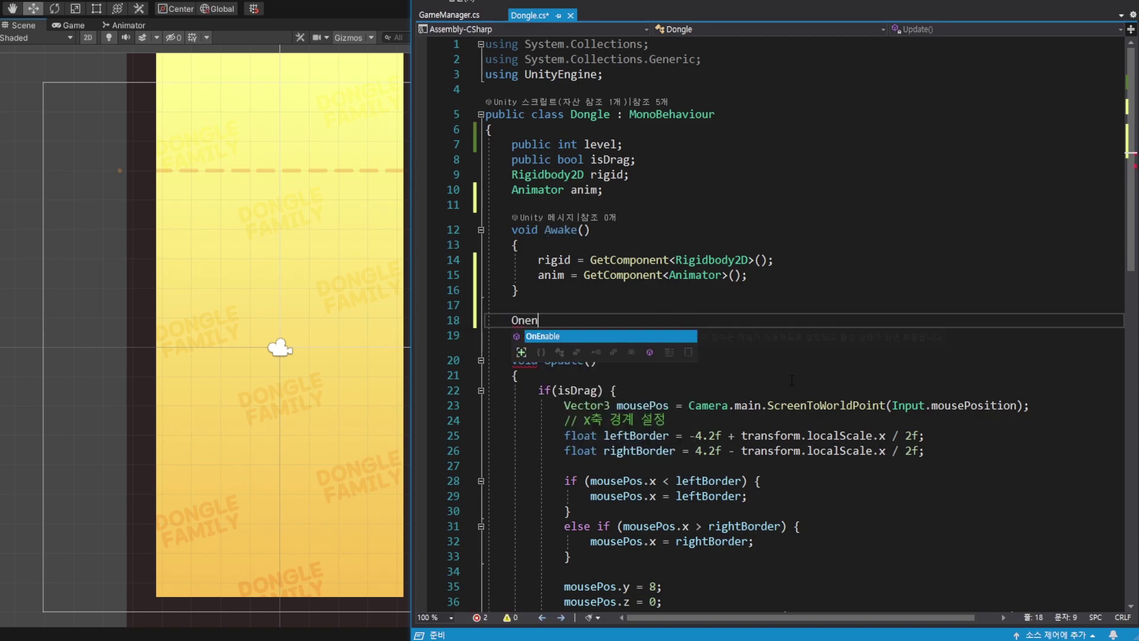
key("Tab")
key("Up")
key("Up")
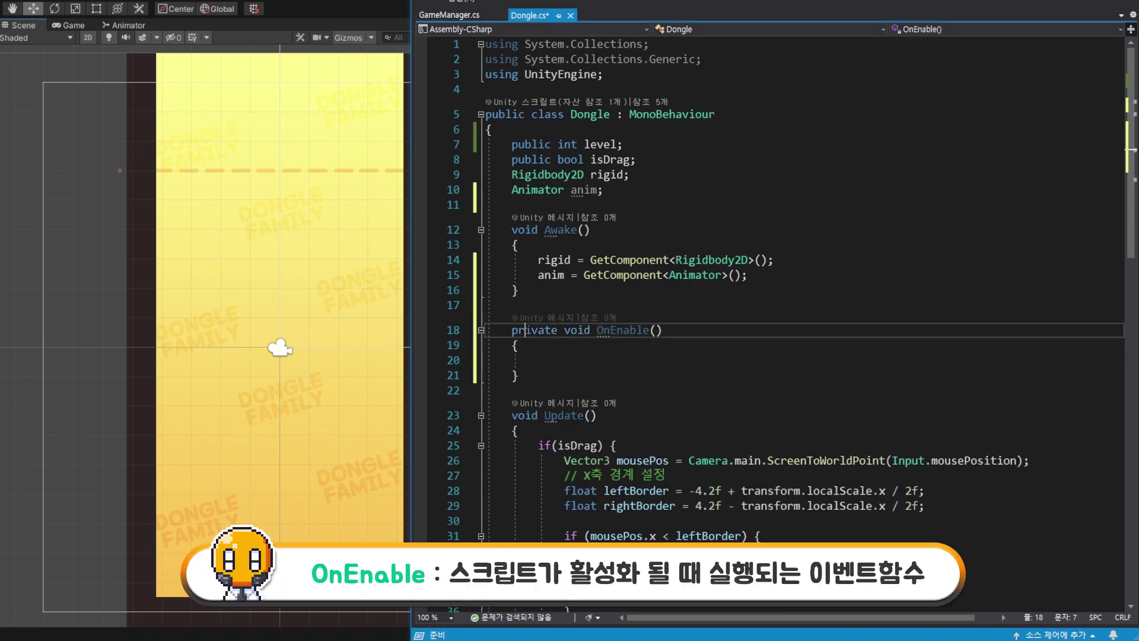
key("ctrl+Left")
key("ctrl+shift+Right")
key("Delete")
scroll(671, 362, "down", 2)
scroll(723, 310, "down", 1)
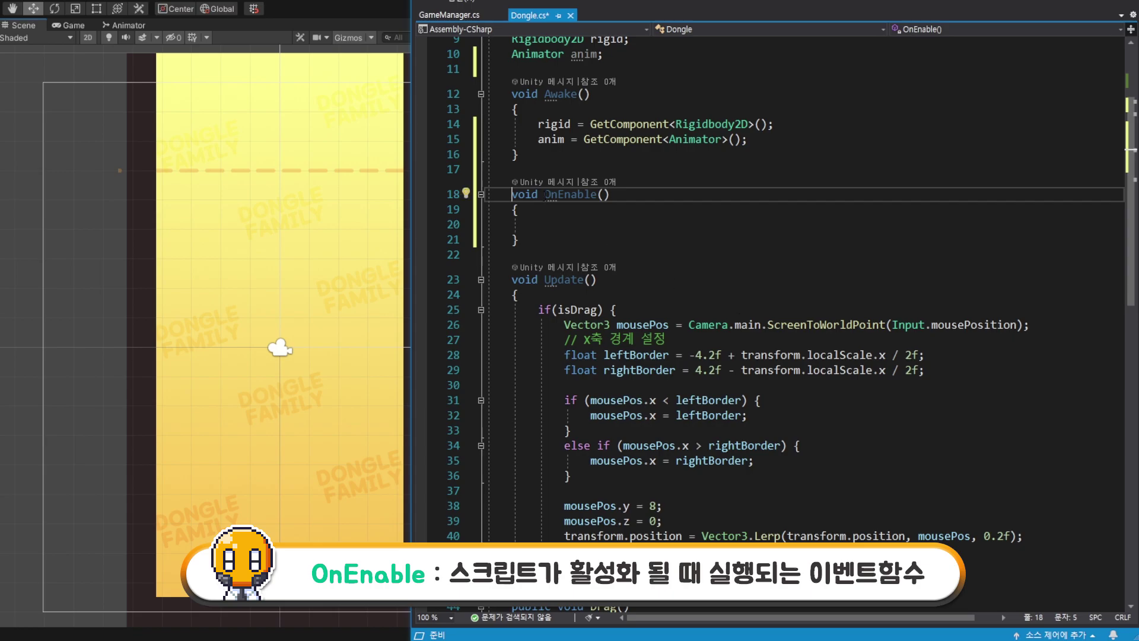
Start an 'anim.' call inside OnEnable, then check Unity's Animator graph
left_click_drag(545, 194, 610, 194)
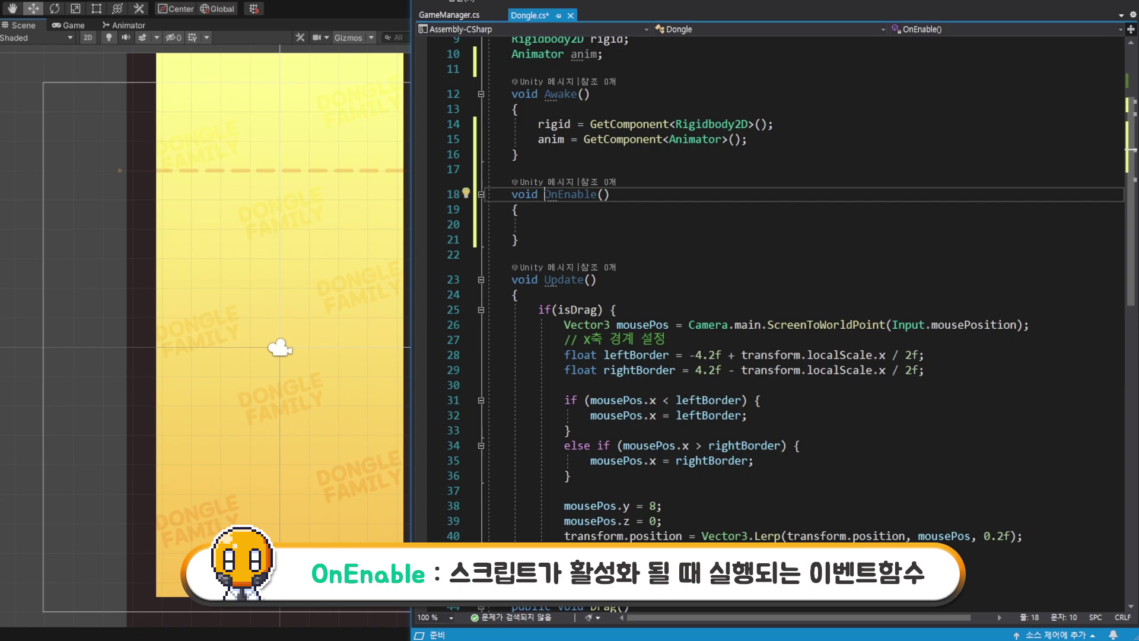
left_click(576, 229)
double_click(551, 139)
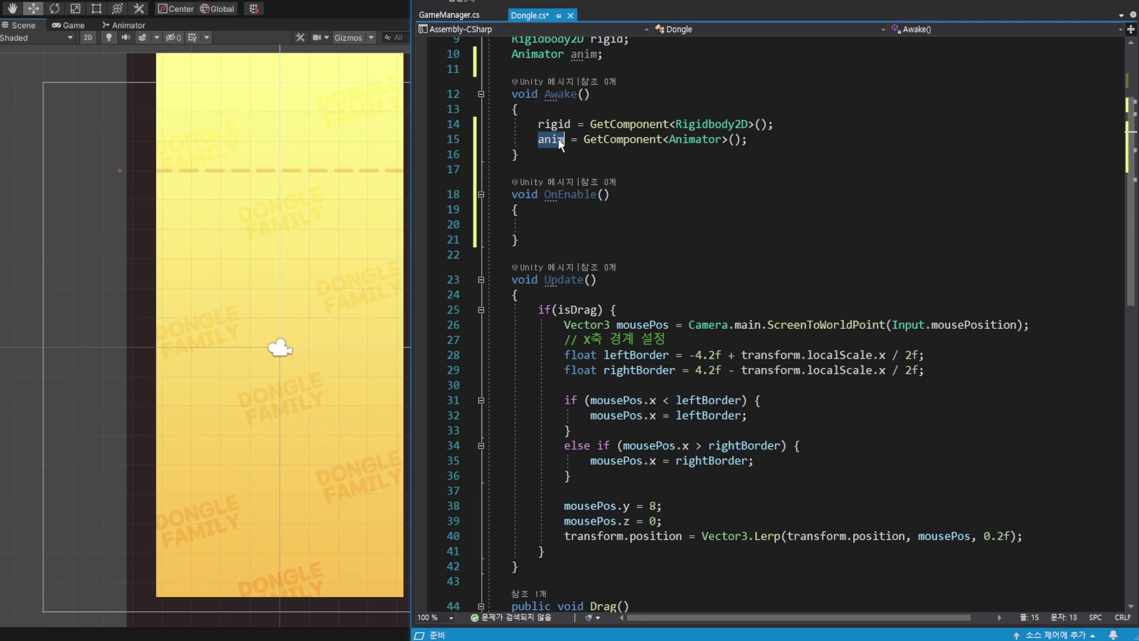
left_click(557, 225)
key("ctrl+v")
type(".")
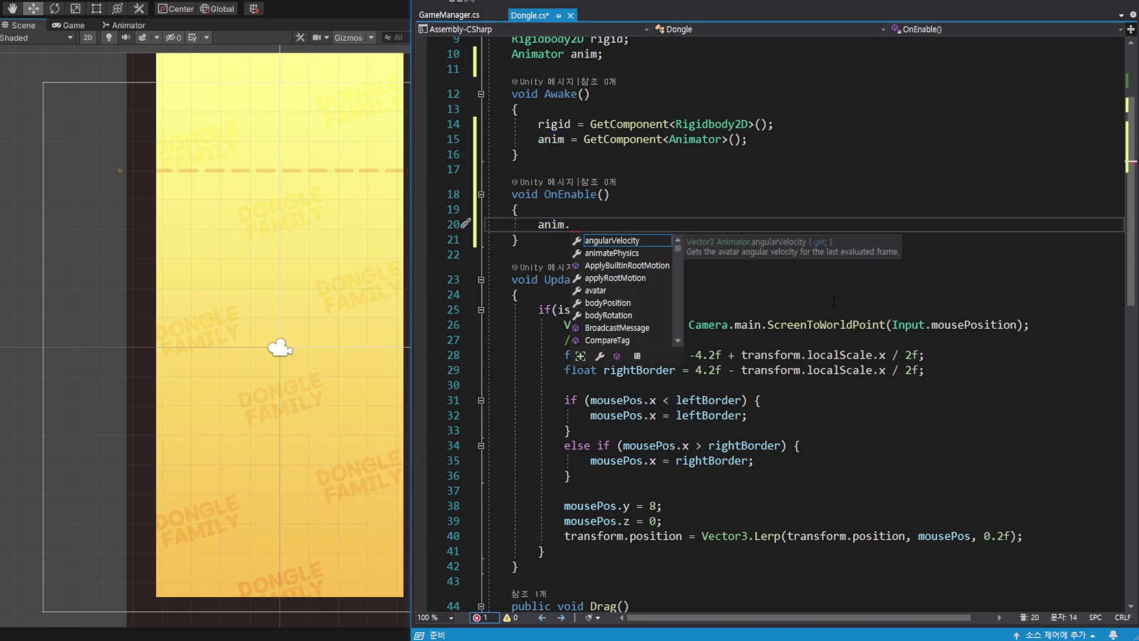
left_click(128, 27)
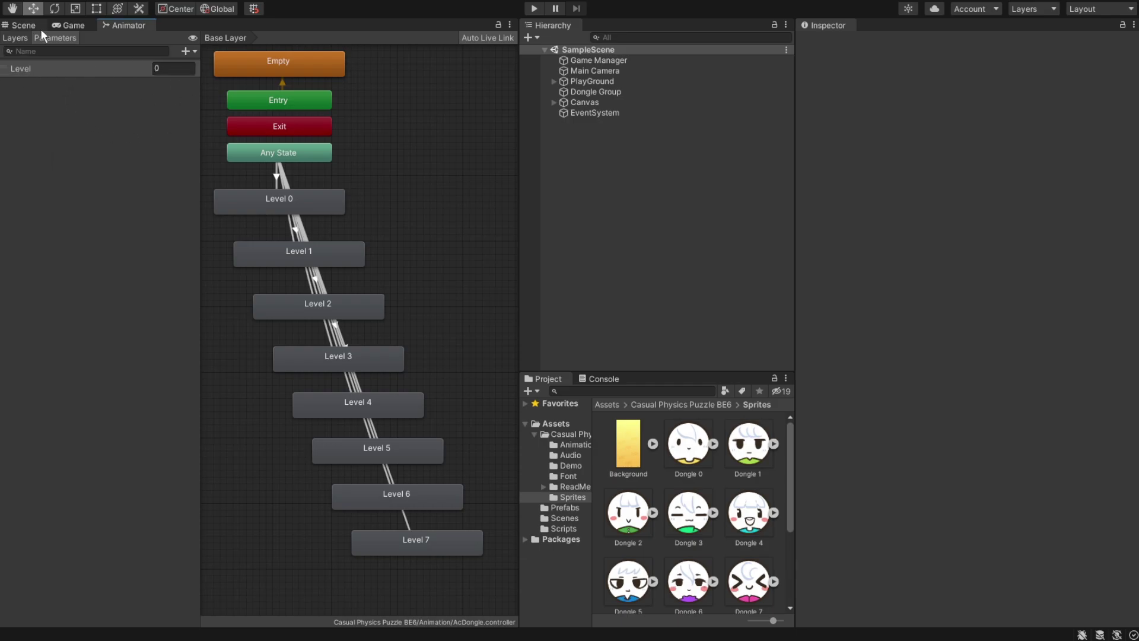
Begin the call 'anim.SetInteger("Level",' inside OnEnable
left_click(93, 585)
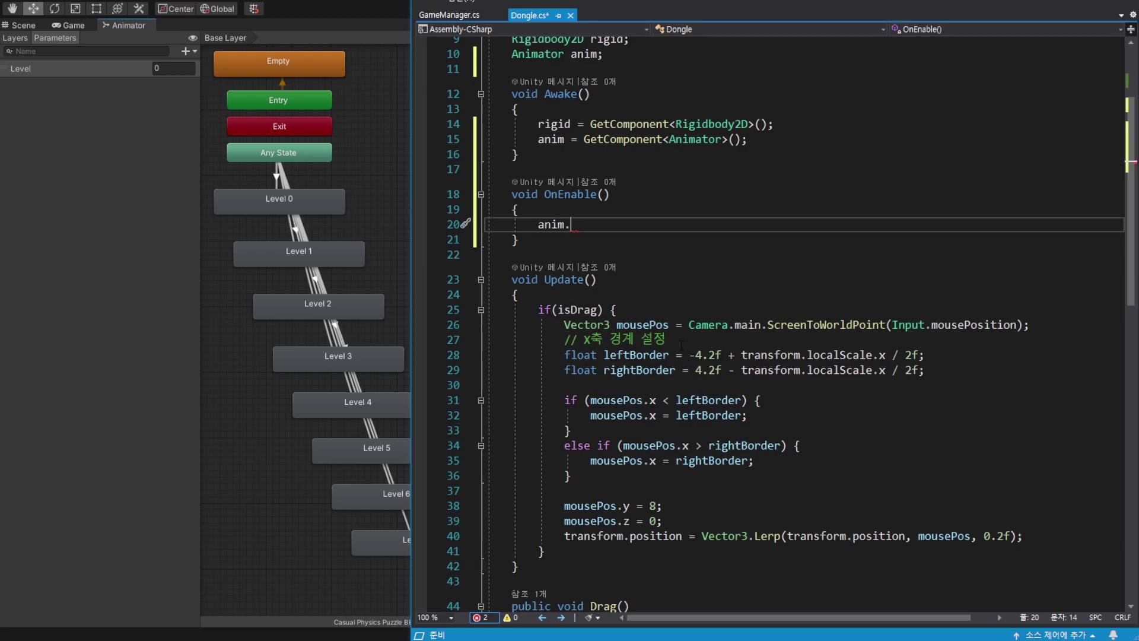
type("SetInt")
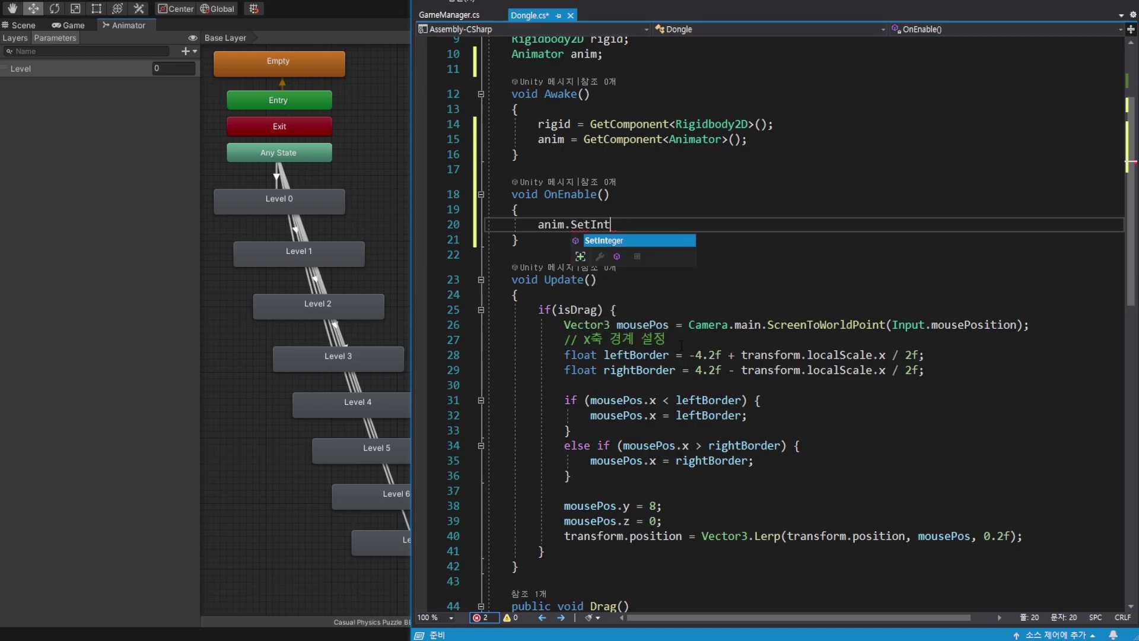
key("Tab")
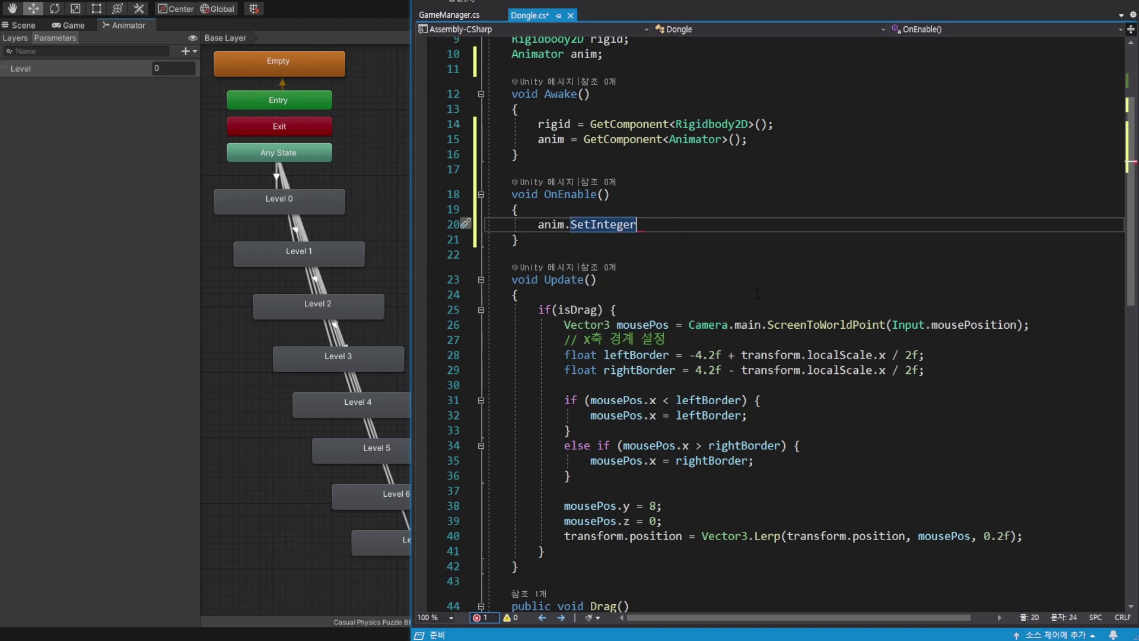
type("(")
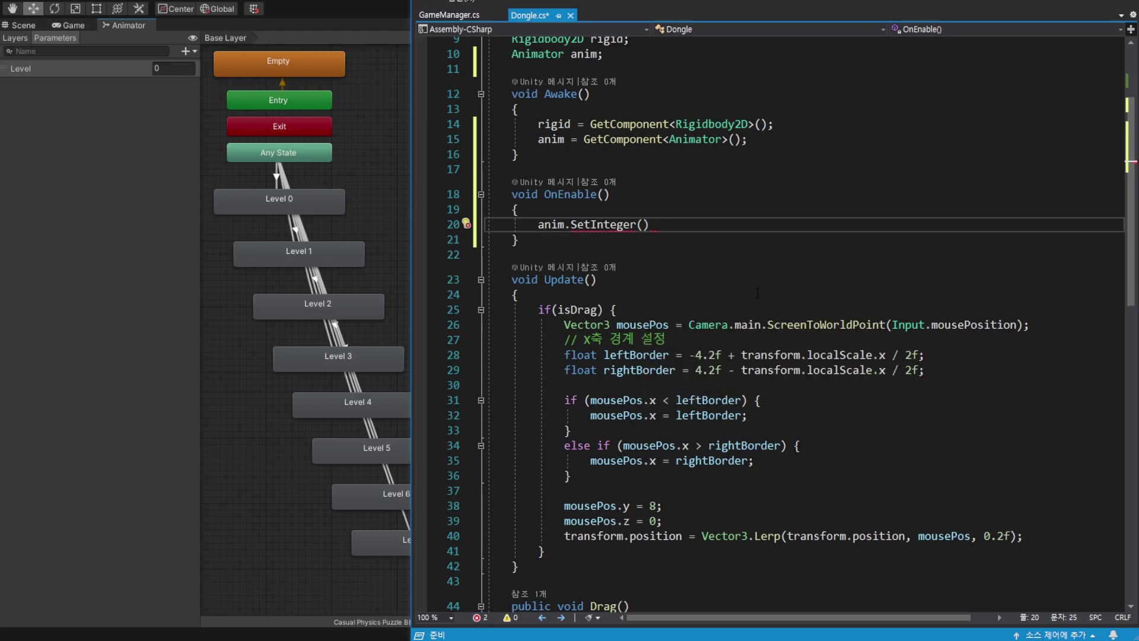
type("\"Level\"")
type(",")
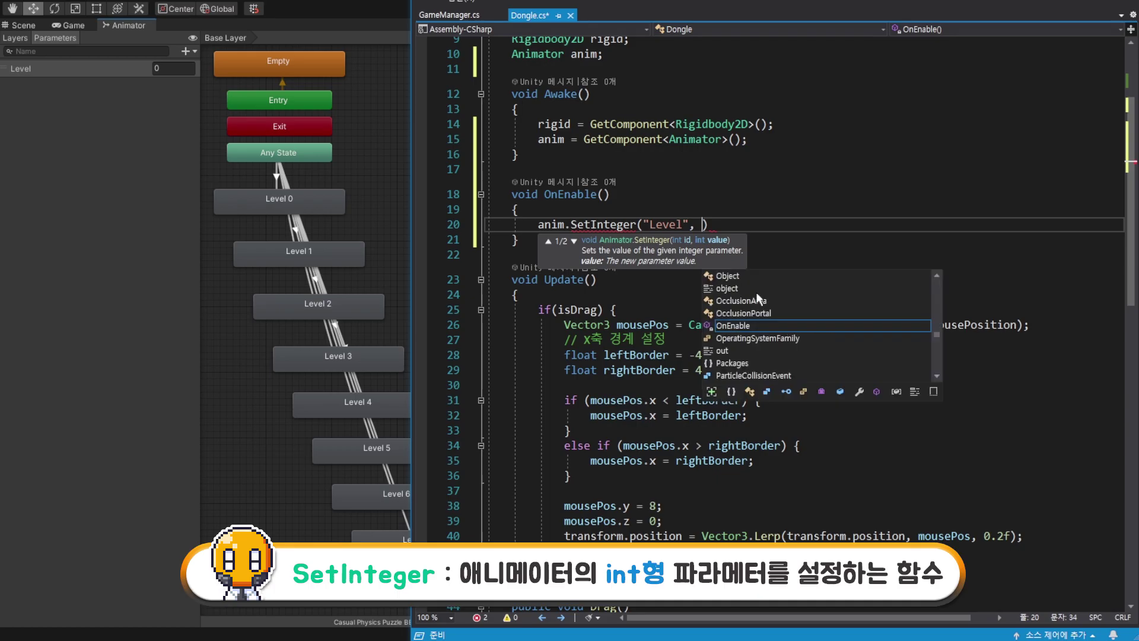
Pass the level variable as the second argument, end the statement and save Dongle.cs
left_click(769, 158)
scroll(752, 198, "up", 3)
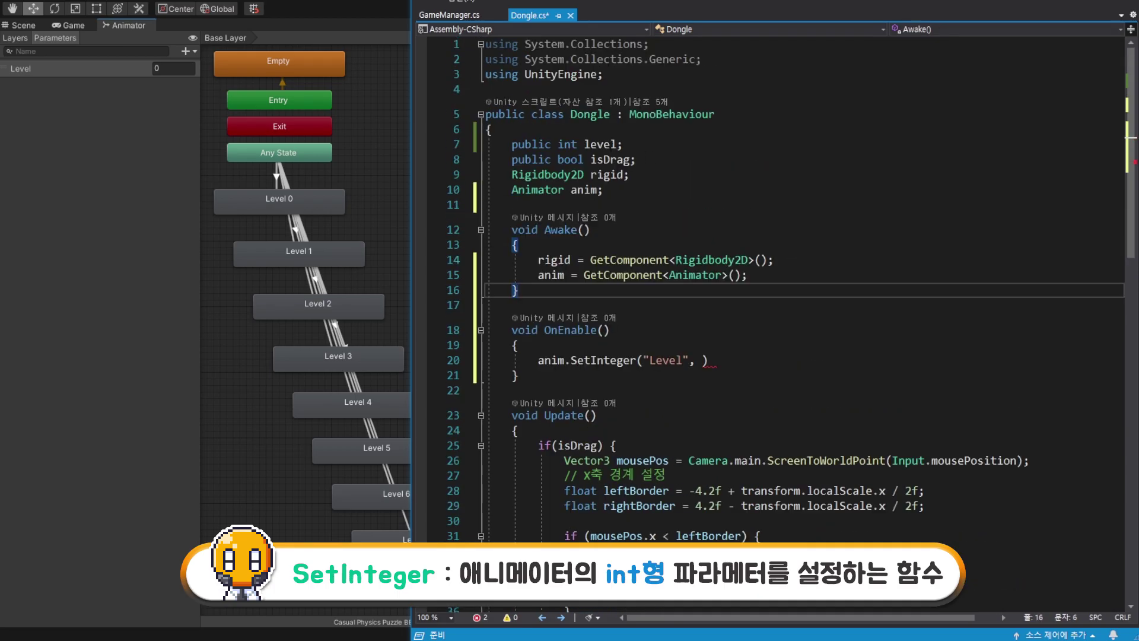
double_click(596, 145)
key("ctrl+c")
left_click(703, 360)
key("ctrl+v")
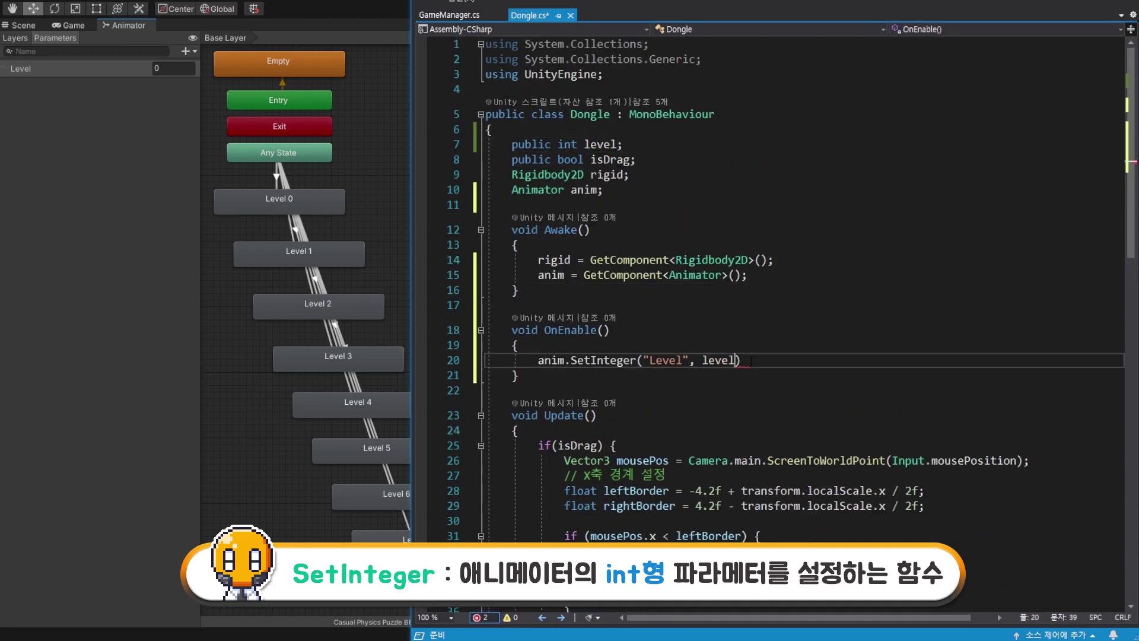
left_click(751, 360)
type(";")
key("ctrl+s")
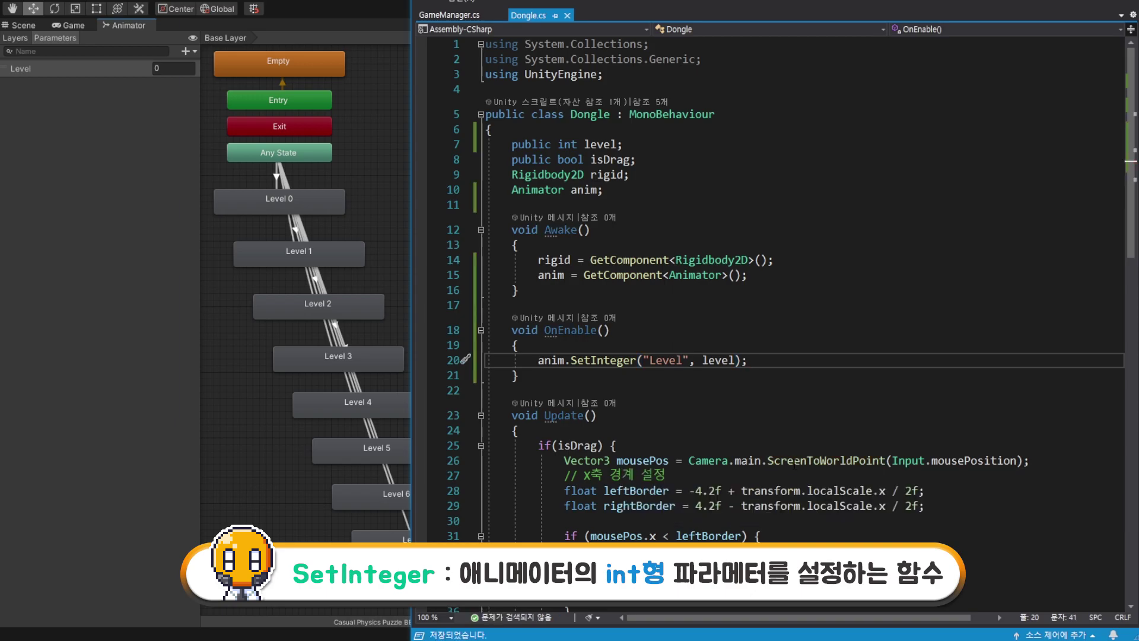
key("Down")
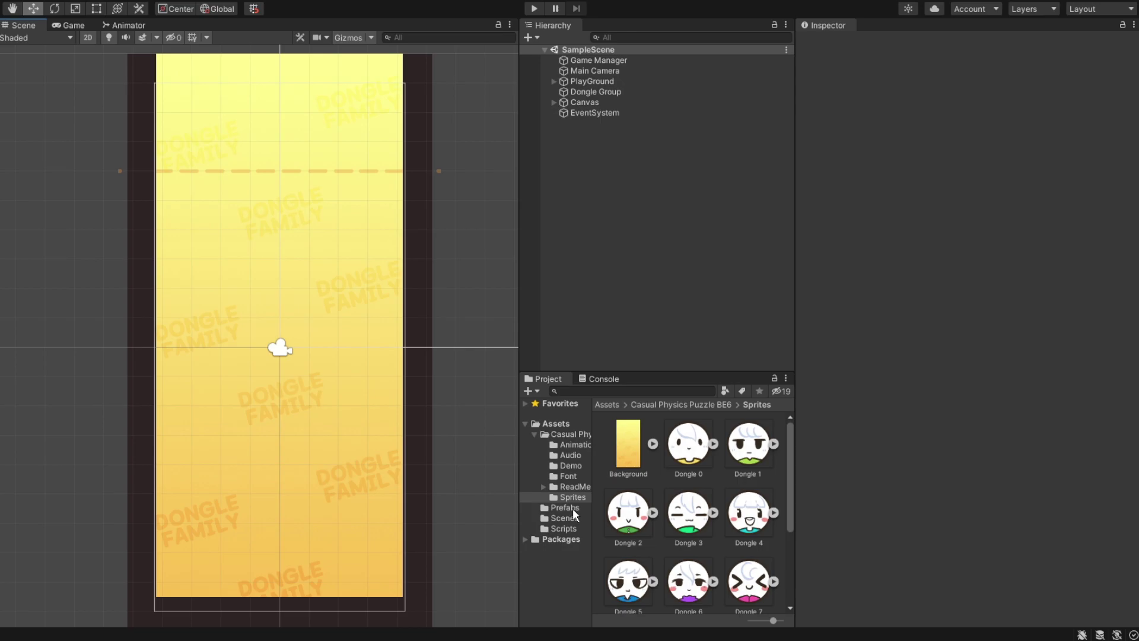
Select the Dongle prefab in the Prefabs folder and set its Transform Scale X to 0
left_click(573, 508)
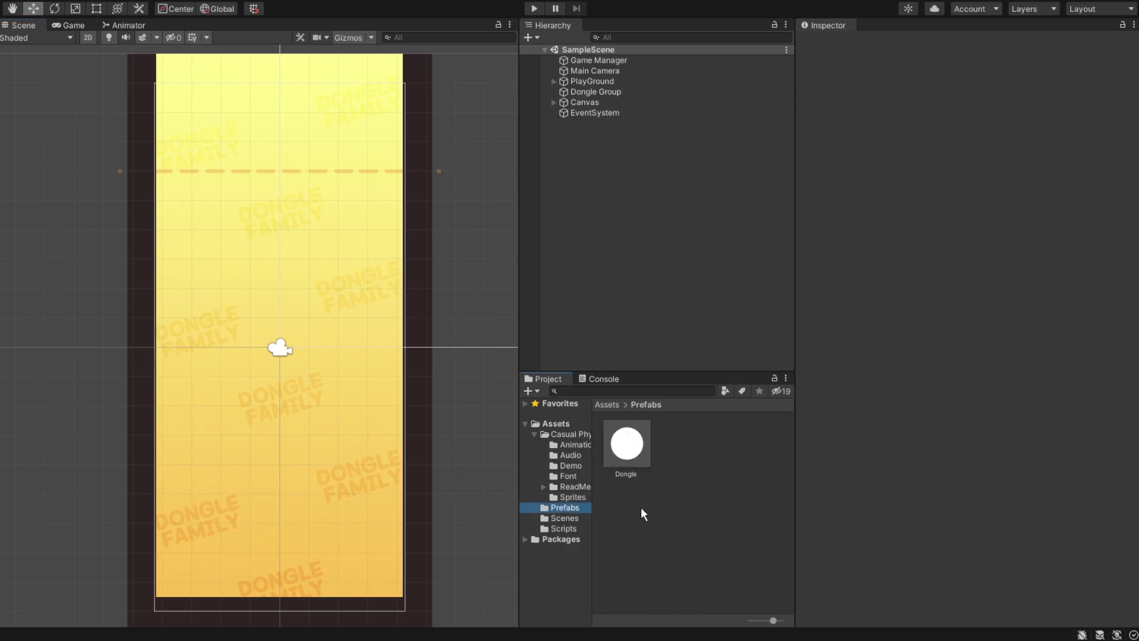
left_click(633, 450)
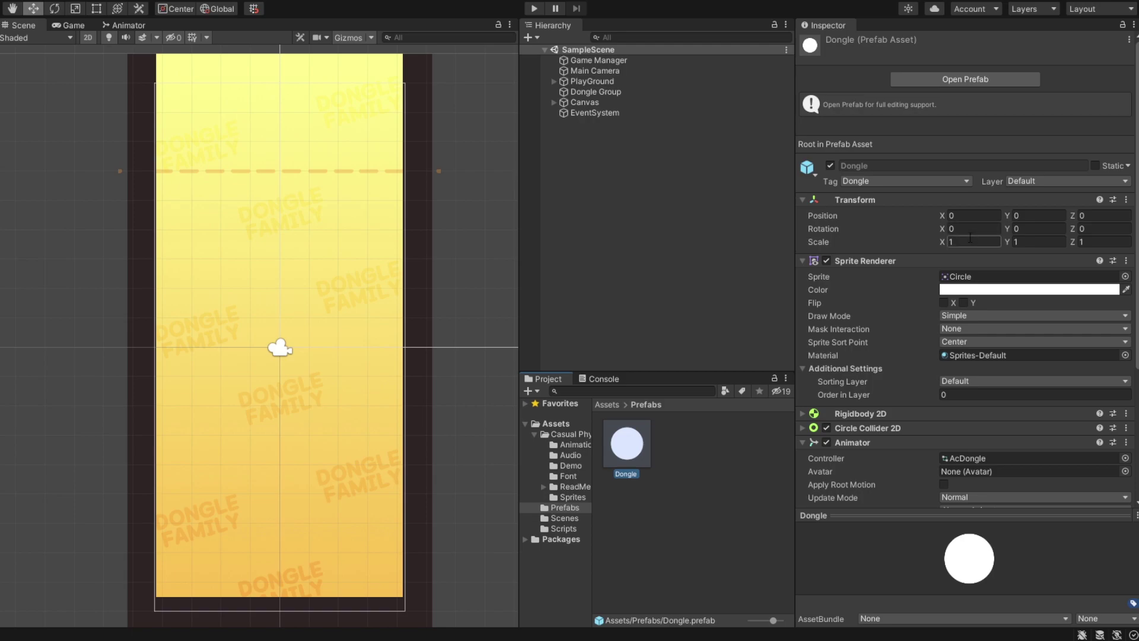
left_click(971, 238)
Set the Dongle prefab's Scale to 0 on X, Y and Z
type("0")
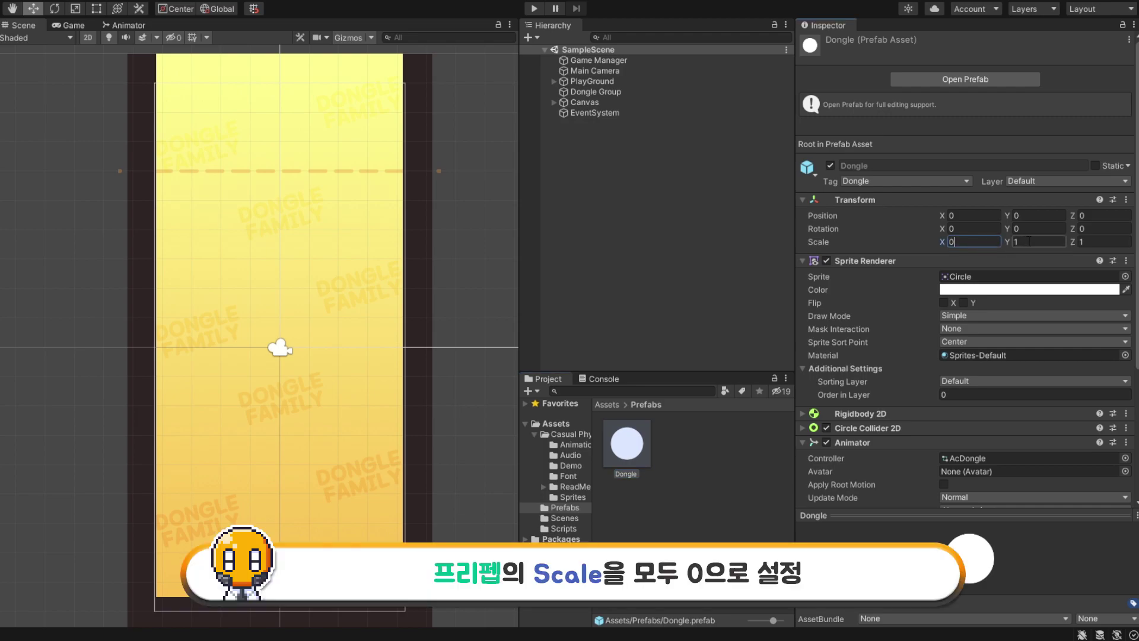
left_click(1039, 242)
type("0")
left_click(1103, 241)
type("0")
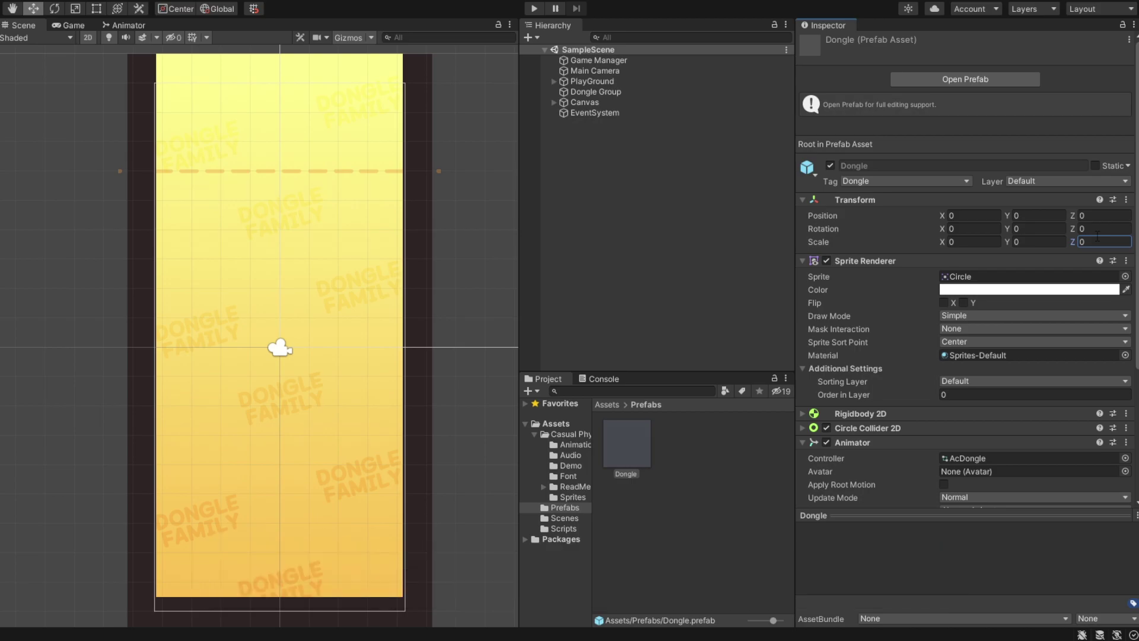
Save the current scene and then the whole project from the File menu
left_click(17, 5)
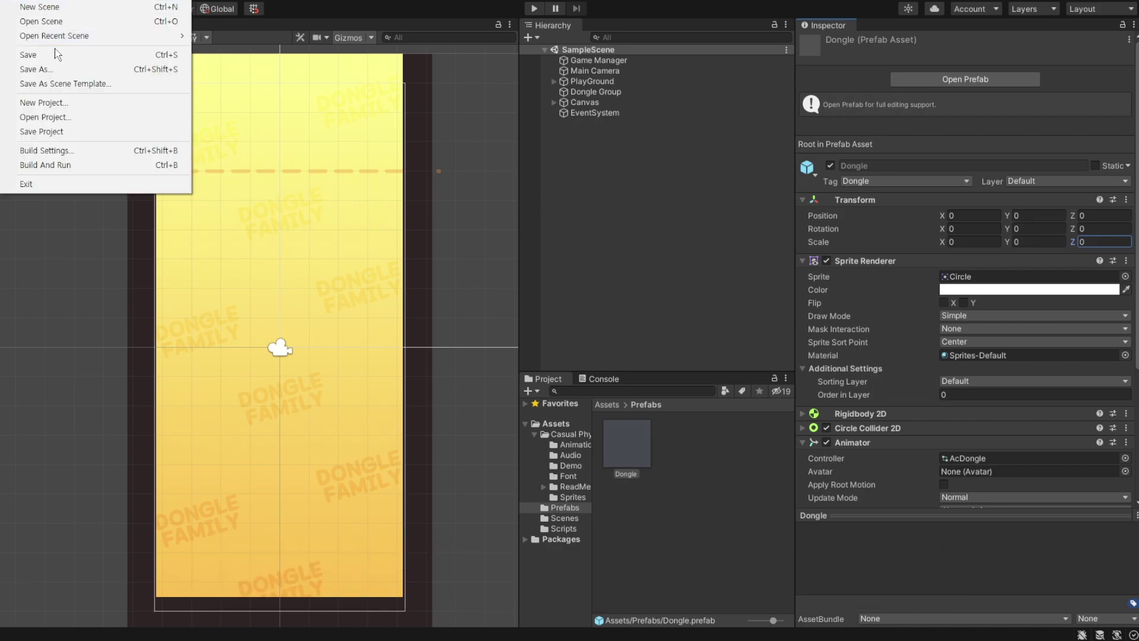
left_click(28, 54)
left_click(18, 5)
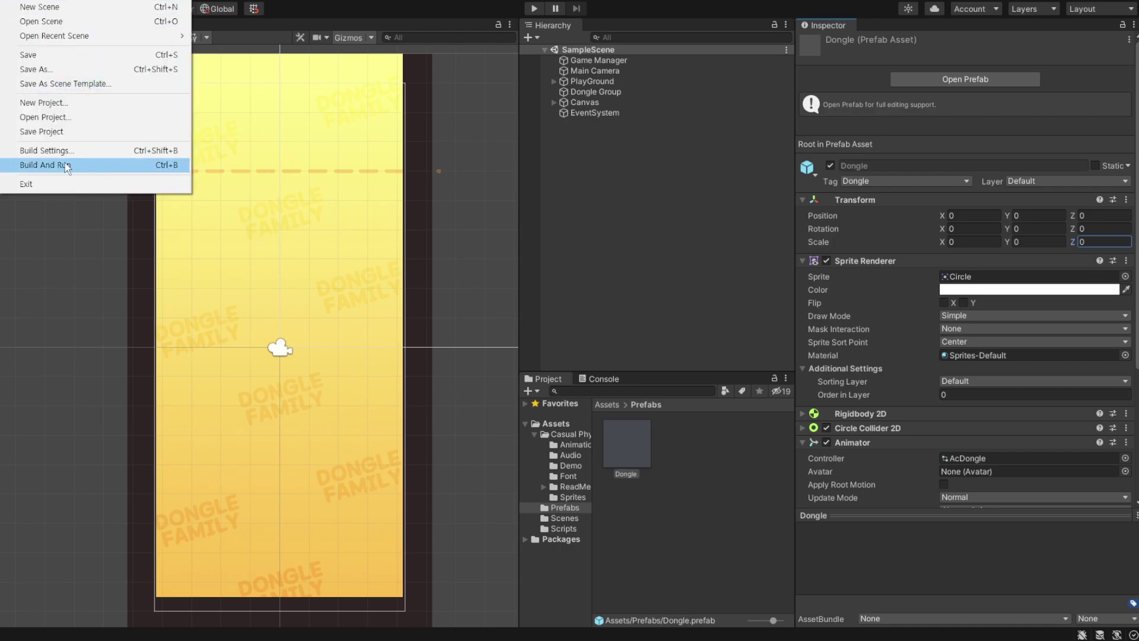
left_click(83, 131)
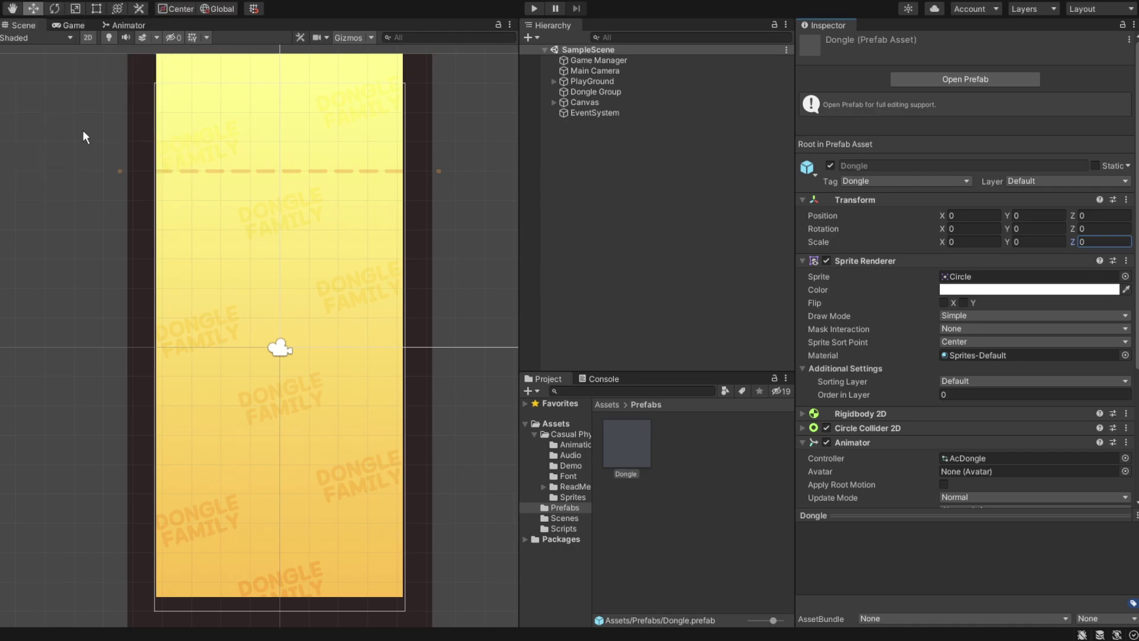
left_click(533, 9)
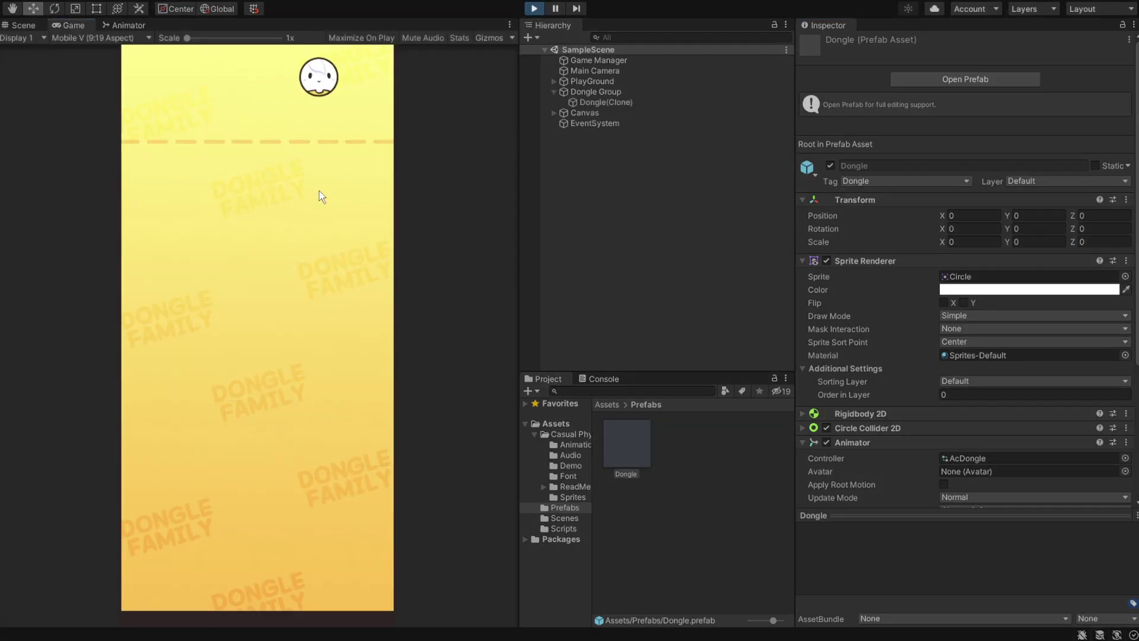
left_click(318, 191)
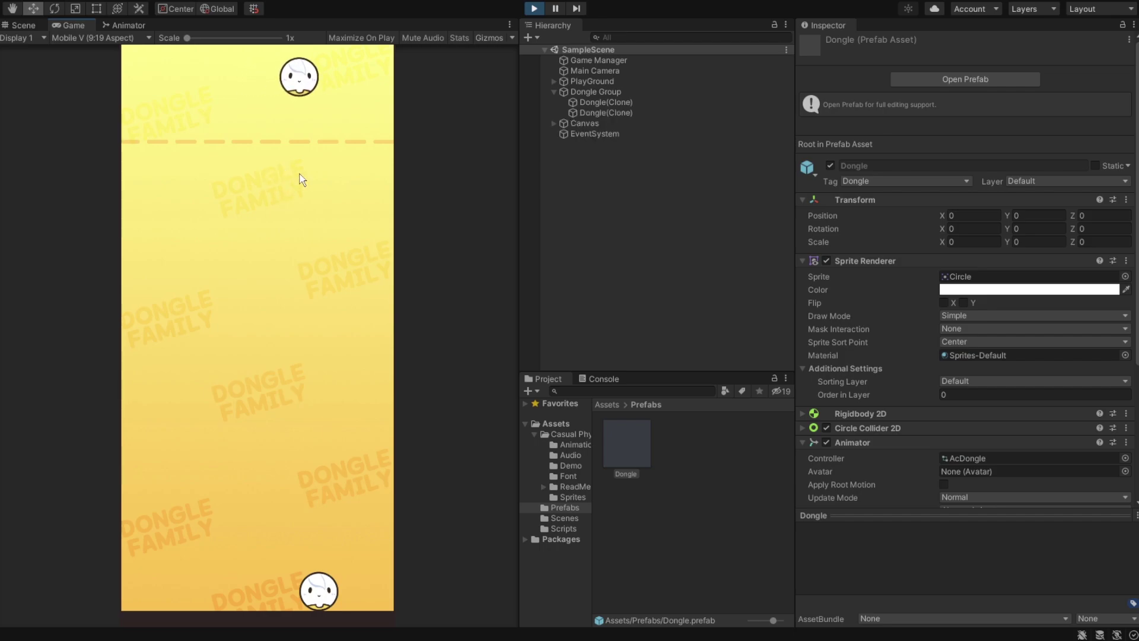
left_click(302, 179)
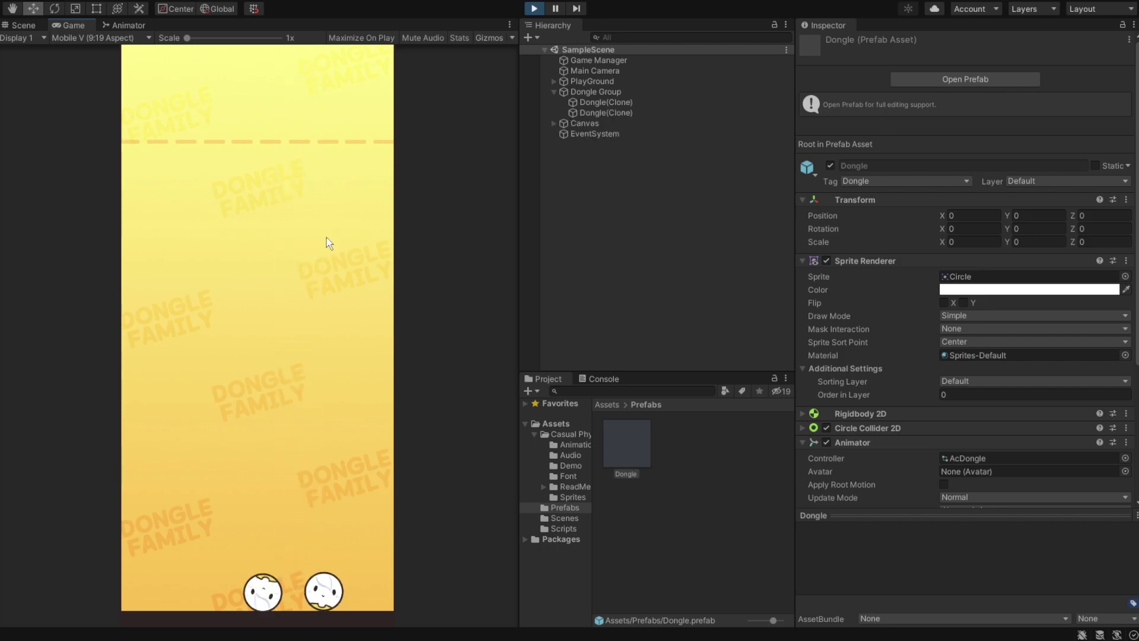
left_click_drag(273, 102, 307, 172)
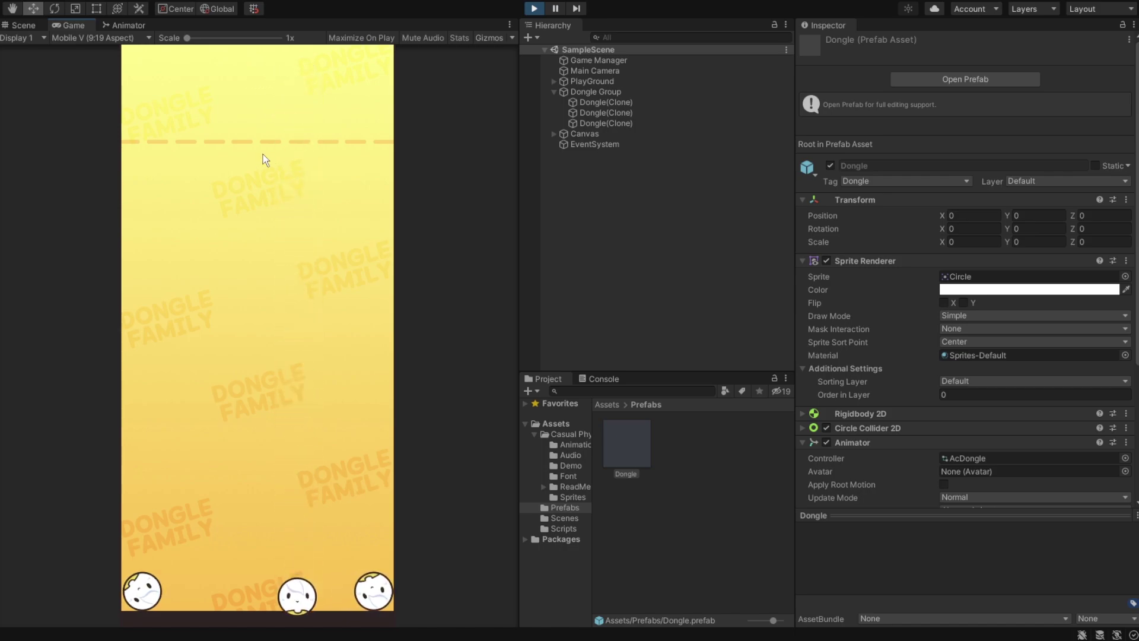
left_click_drag(291, 117, 320, 112)
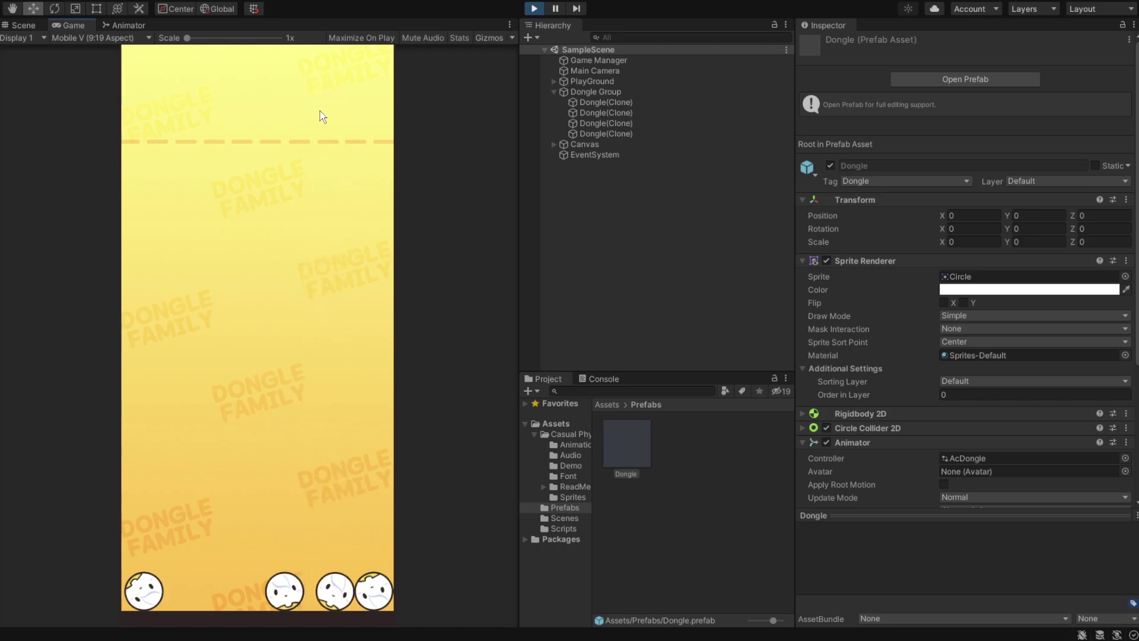
left_click_drag(259, 133, 280, 126)
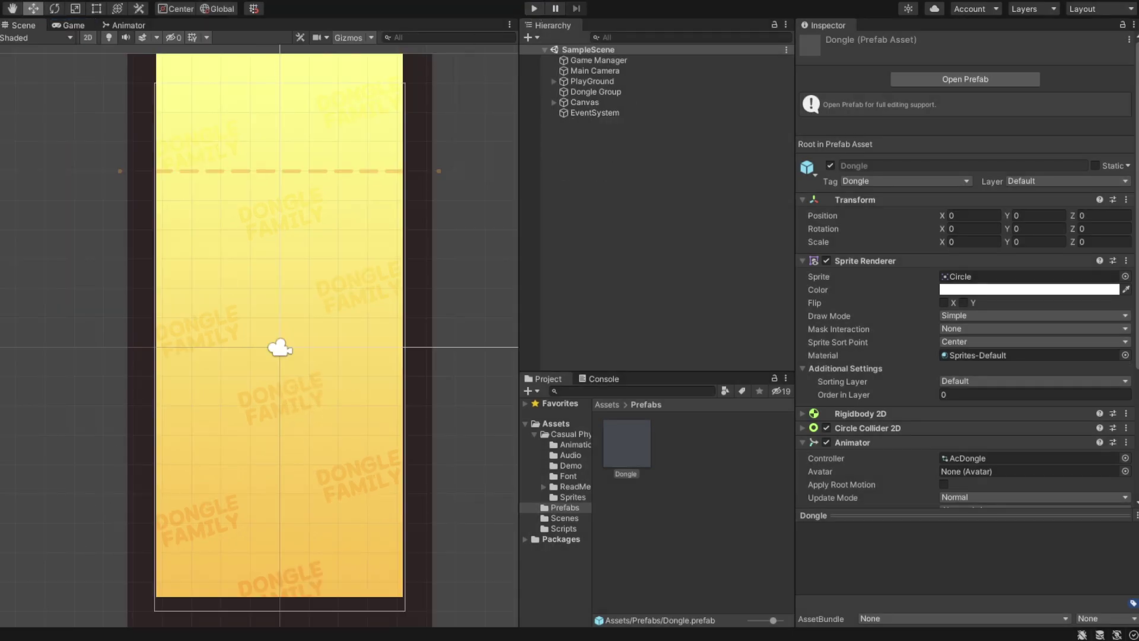
Begin a lastDongle.level line in NextDongle, checking the level field in the Dongle script
mouse_move(62, 639)
left_click(62, 593)
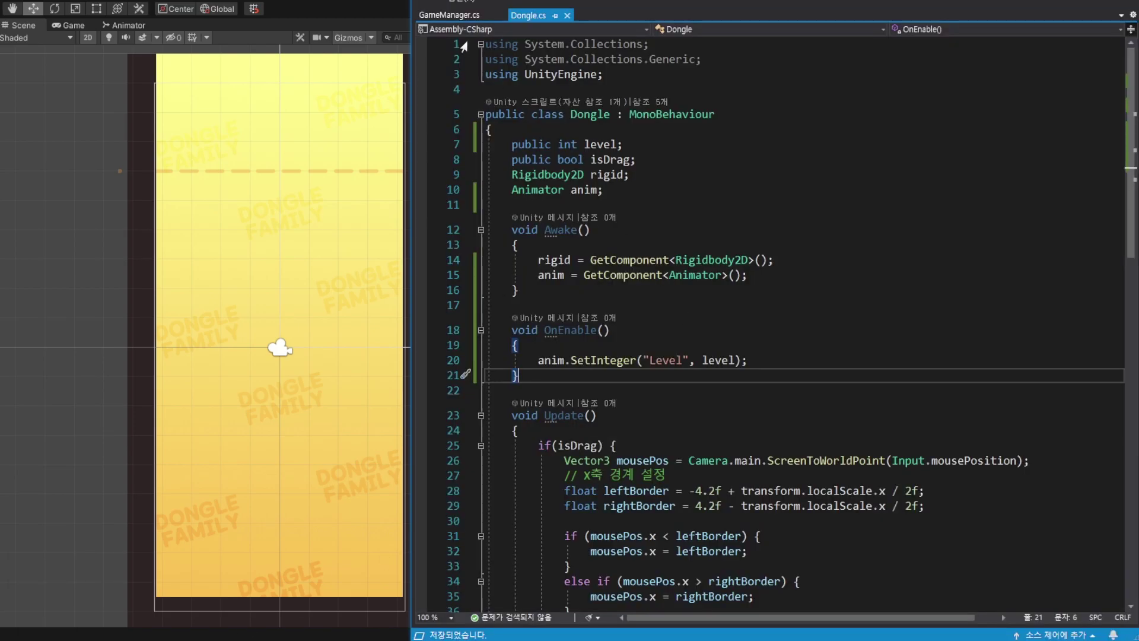
left_click(450, 15)
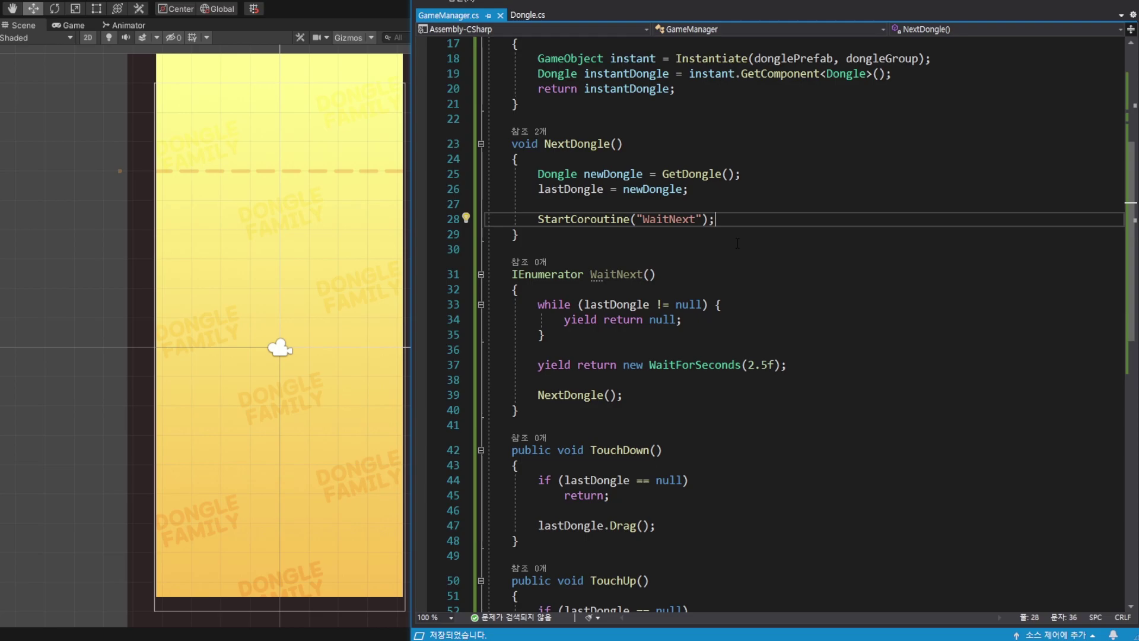
key("Up")
type("lastDongle.")
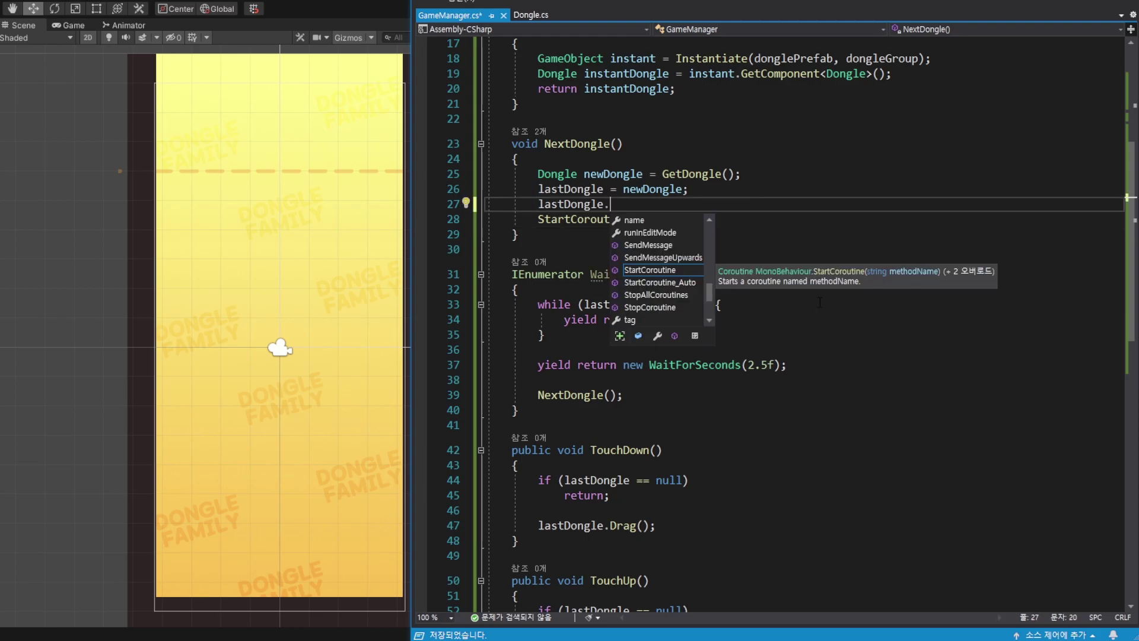
type("level")
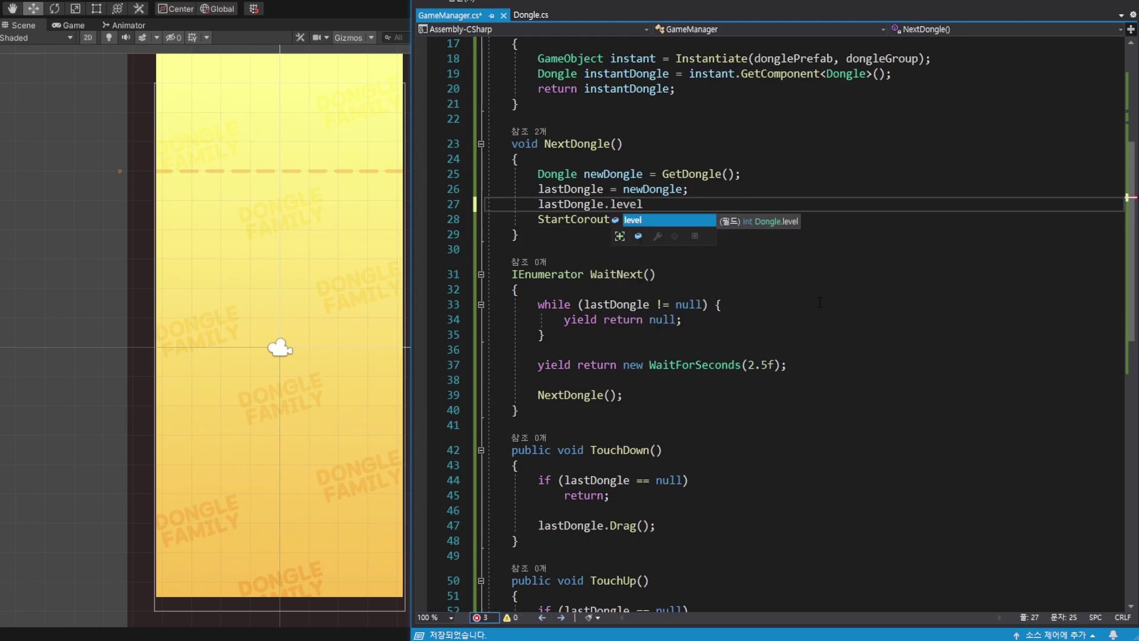
key("Escape")
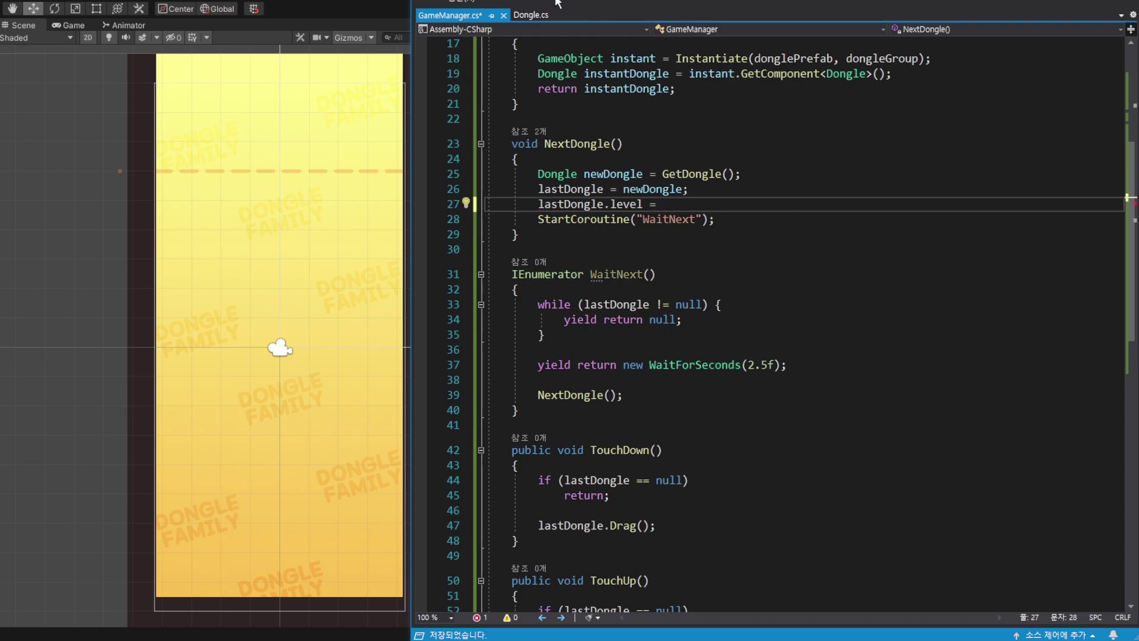
left_click(531, 15)
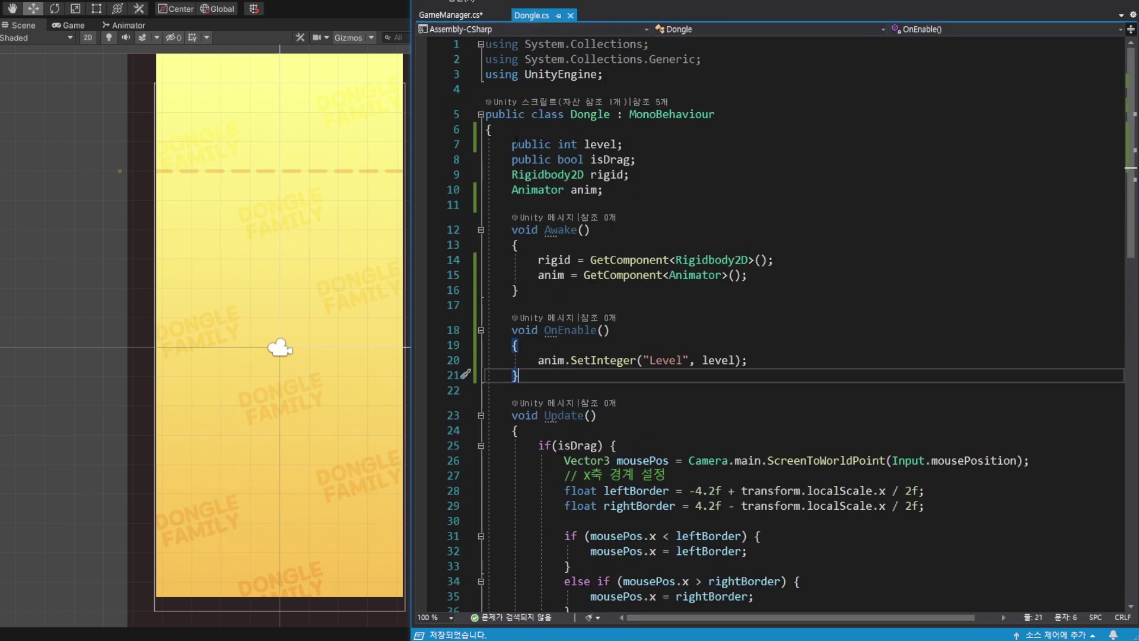
left_click(449, 15)
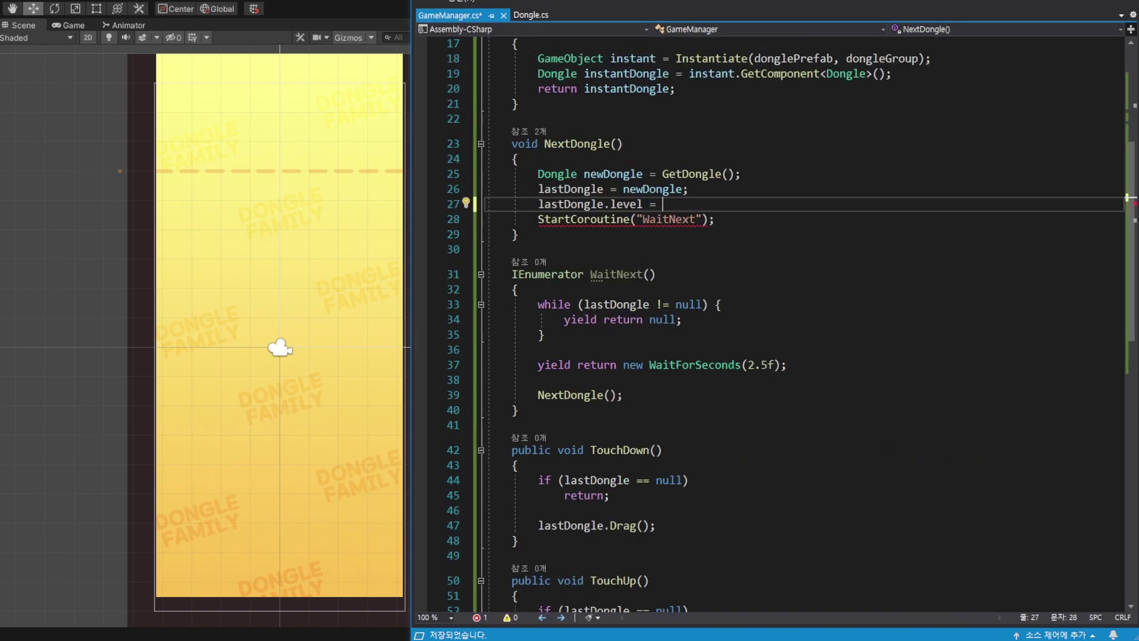
Complete the line as lastDongle.level = Random.Range(0, 8); and save GameManager.cs
double_click(627, 204)
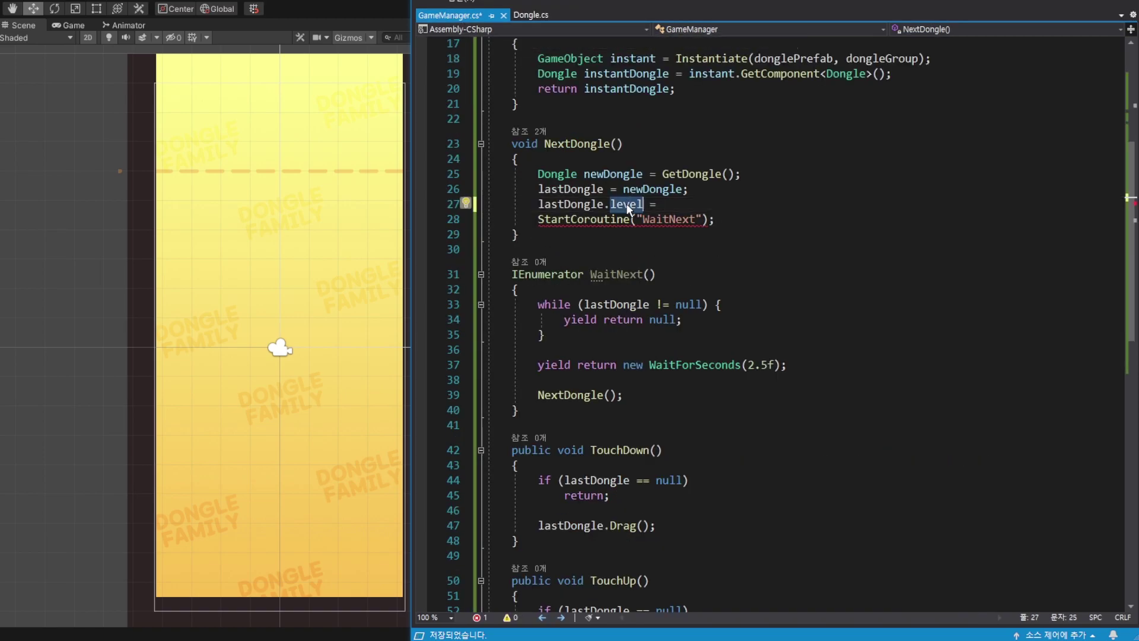
left_click(680, 210)
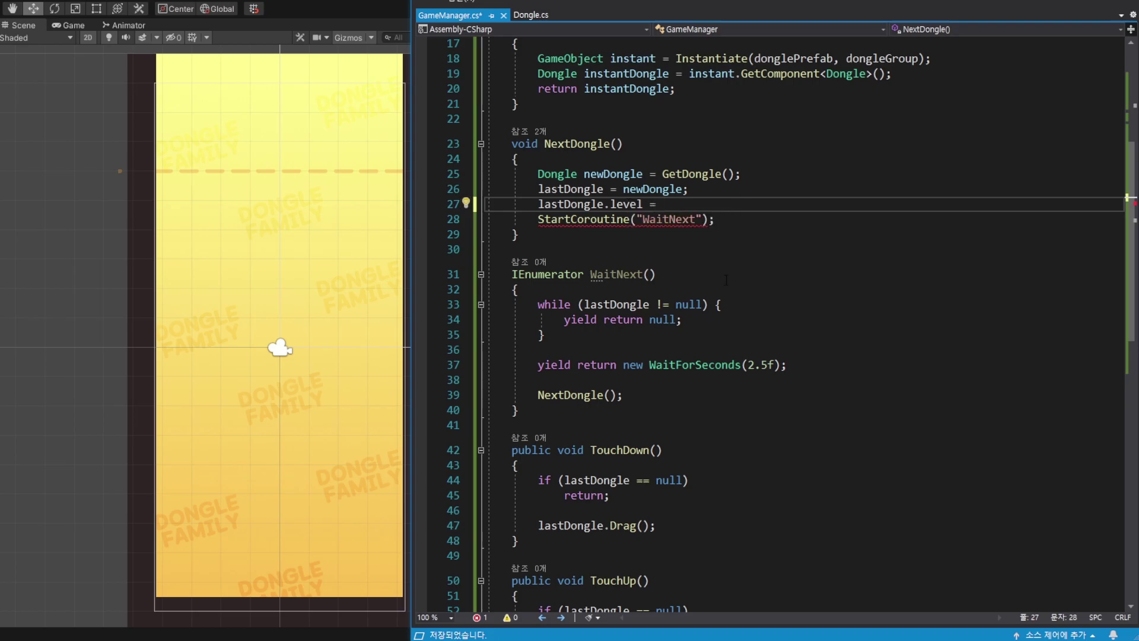
type("Ran")
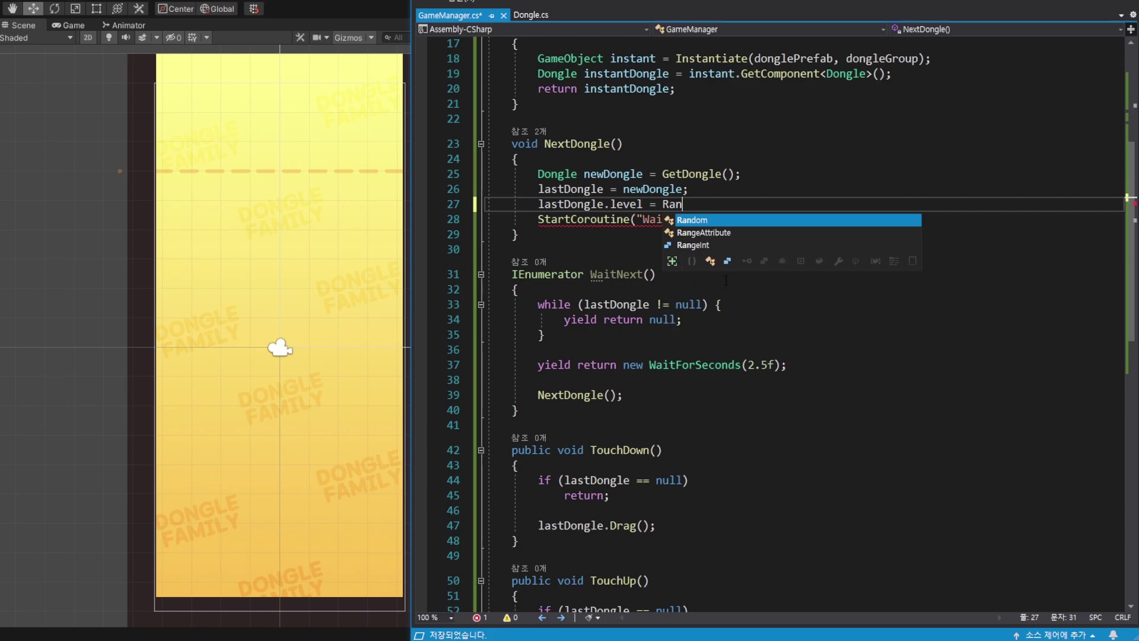
type("dom")
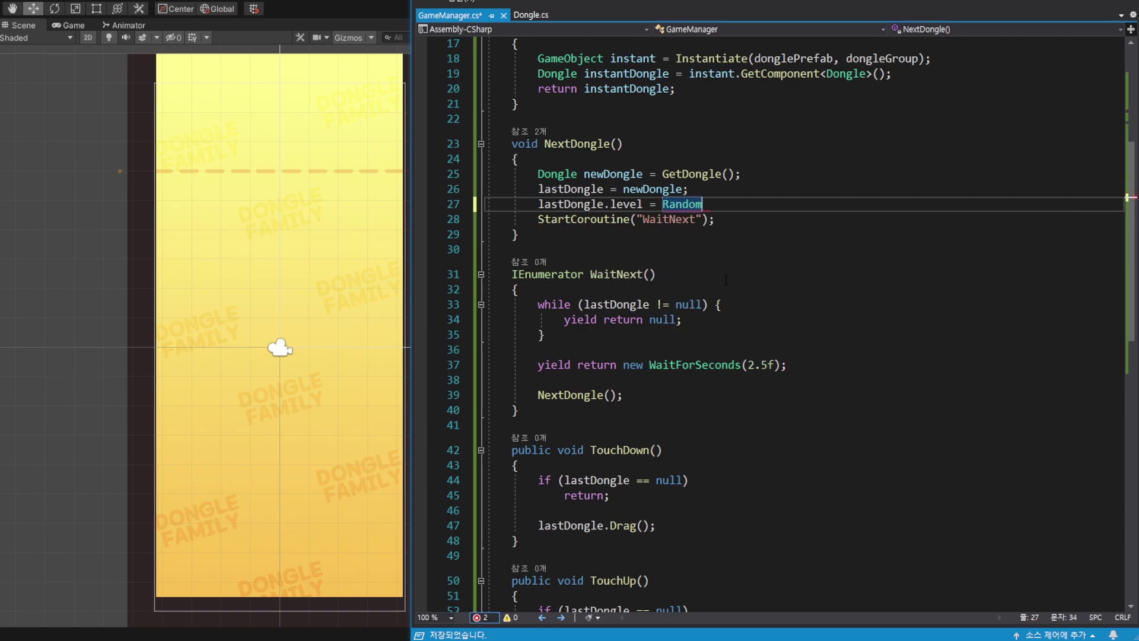
type(".R")
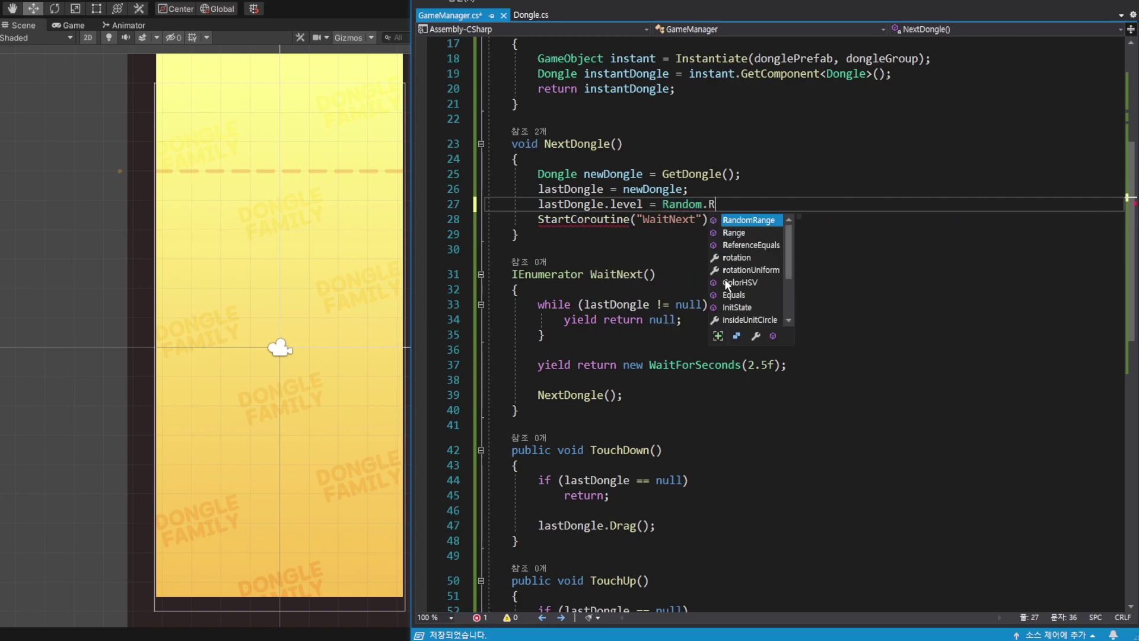
type("an")
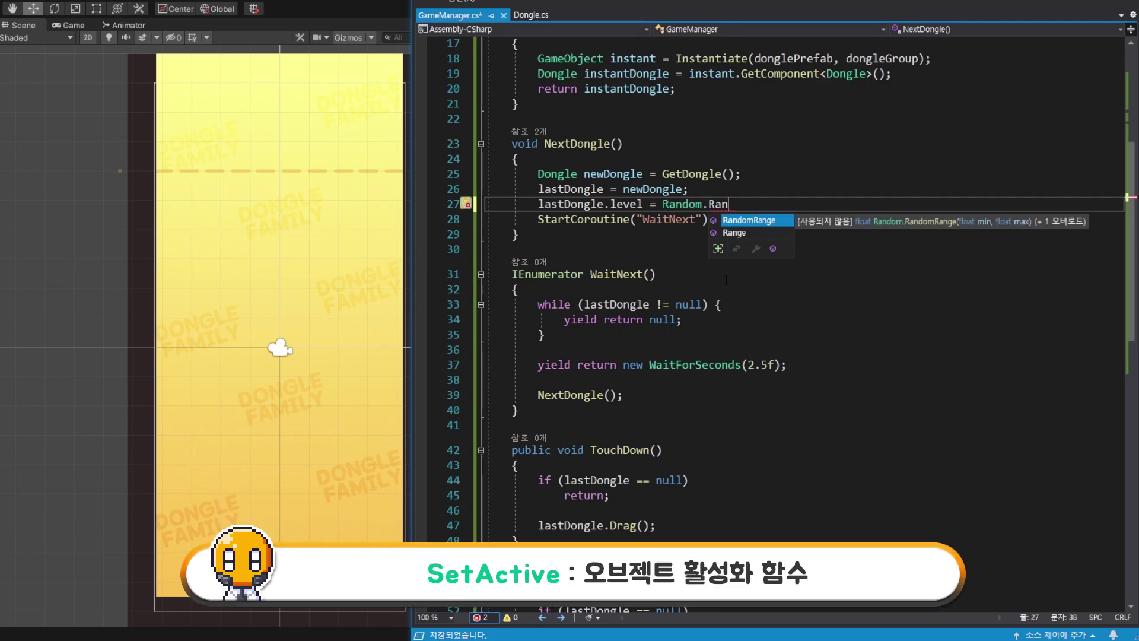
type("g")
key("Tab")
type("()")
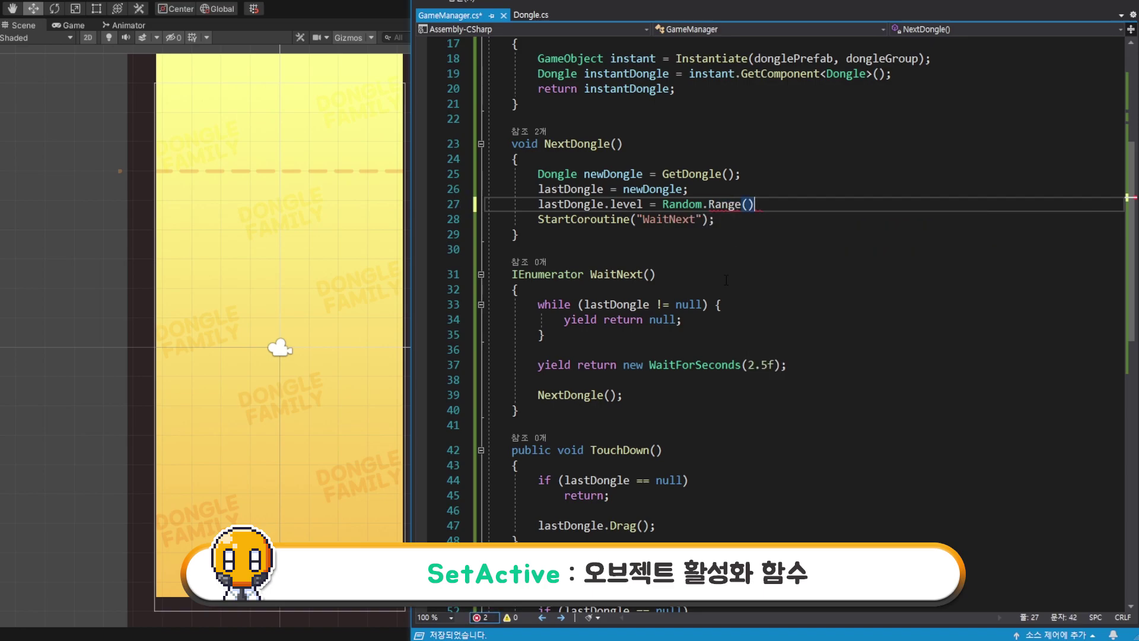
key("Left")
type("0, ")
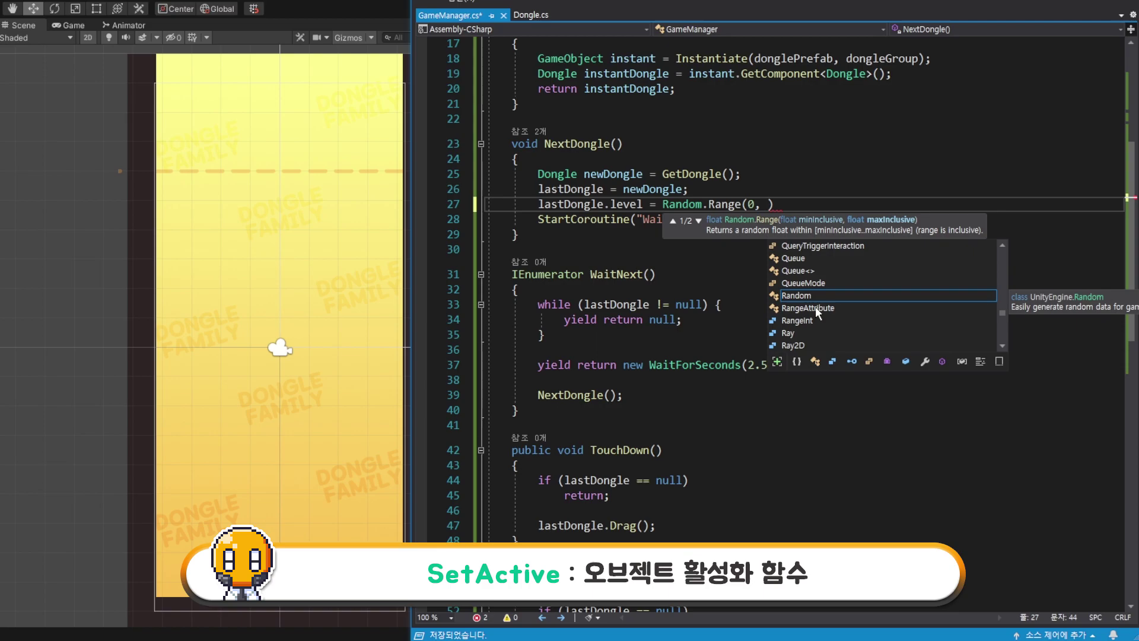
type("8")
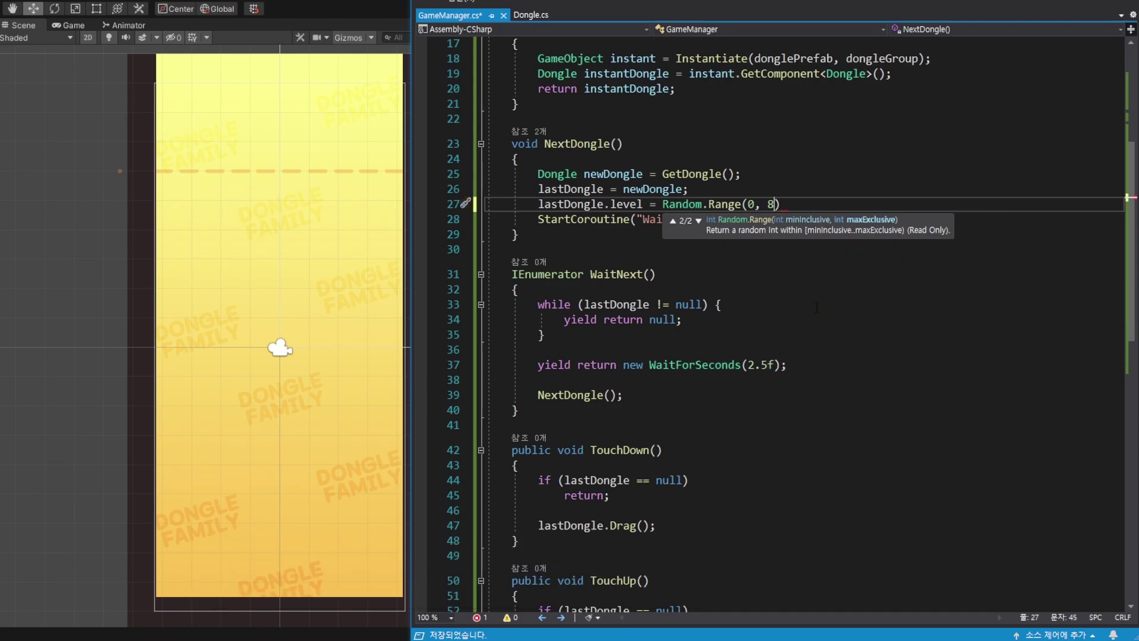
key("Left")
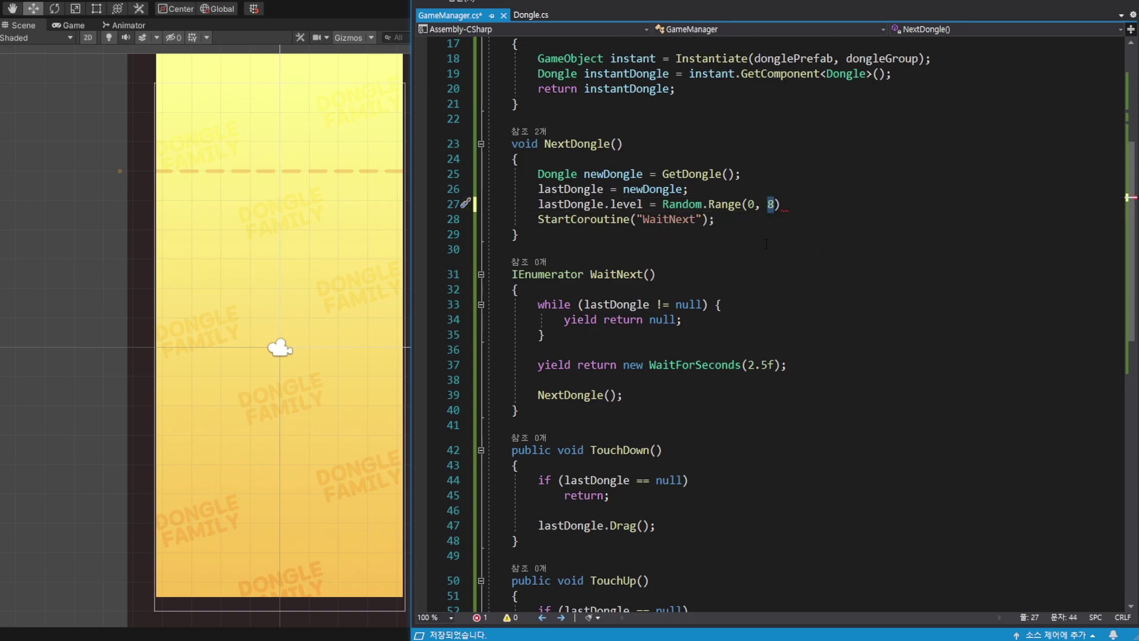
left_click(748, 205)
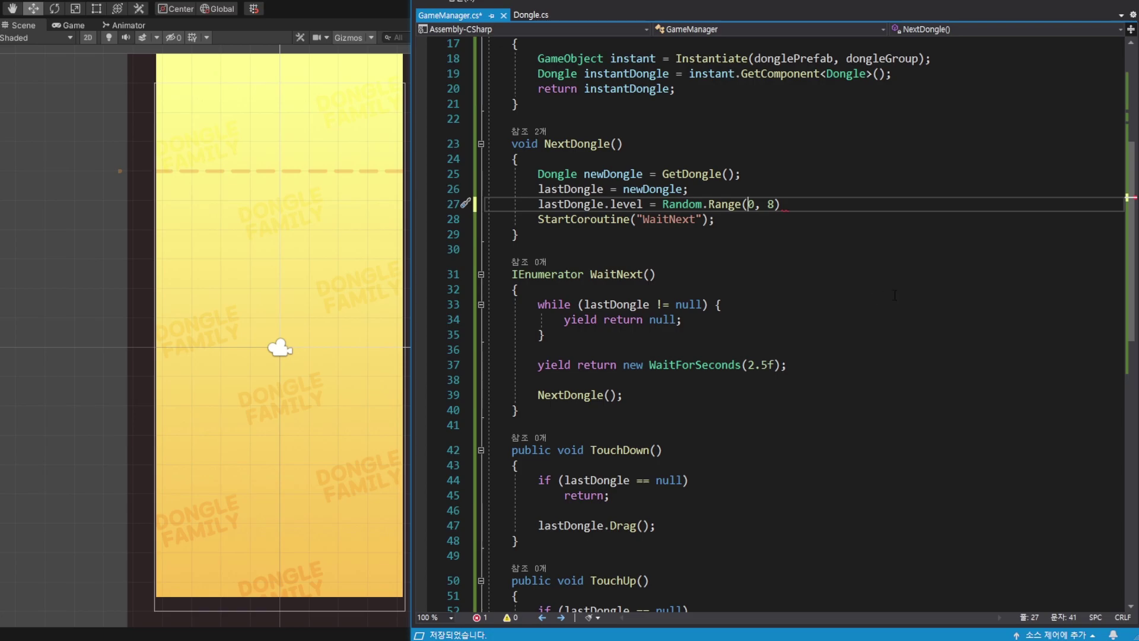
type(";")
key("Return")
key("ctrl+s")
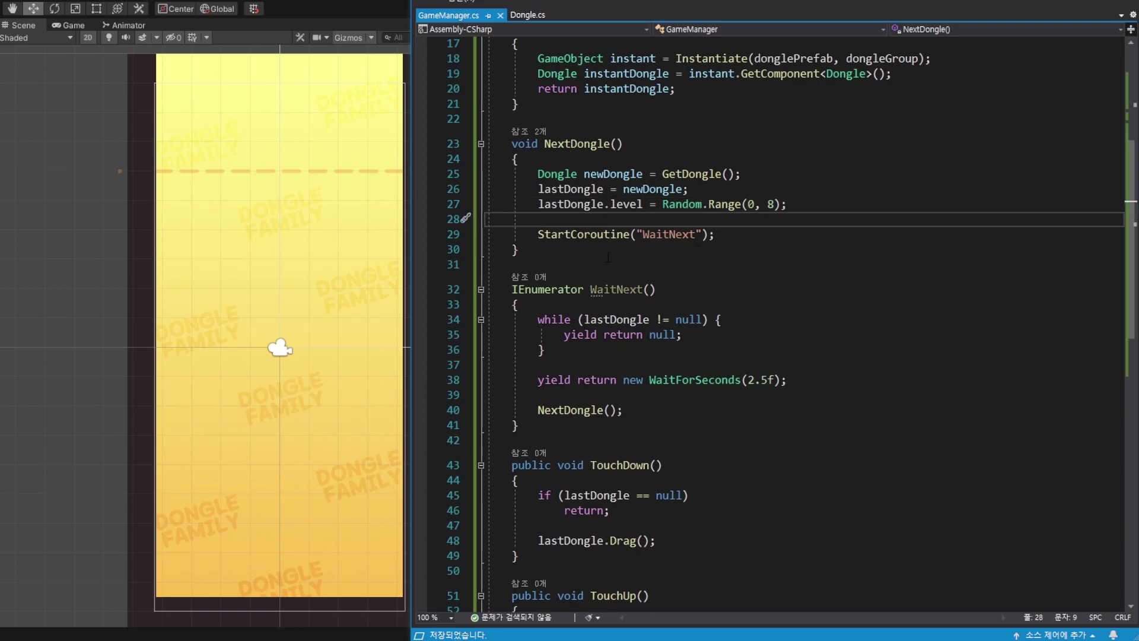
Review Dongle's OnEnable method and start line 28 of NextDongle with lastDongle
left_click(527, 15)
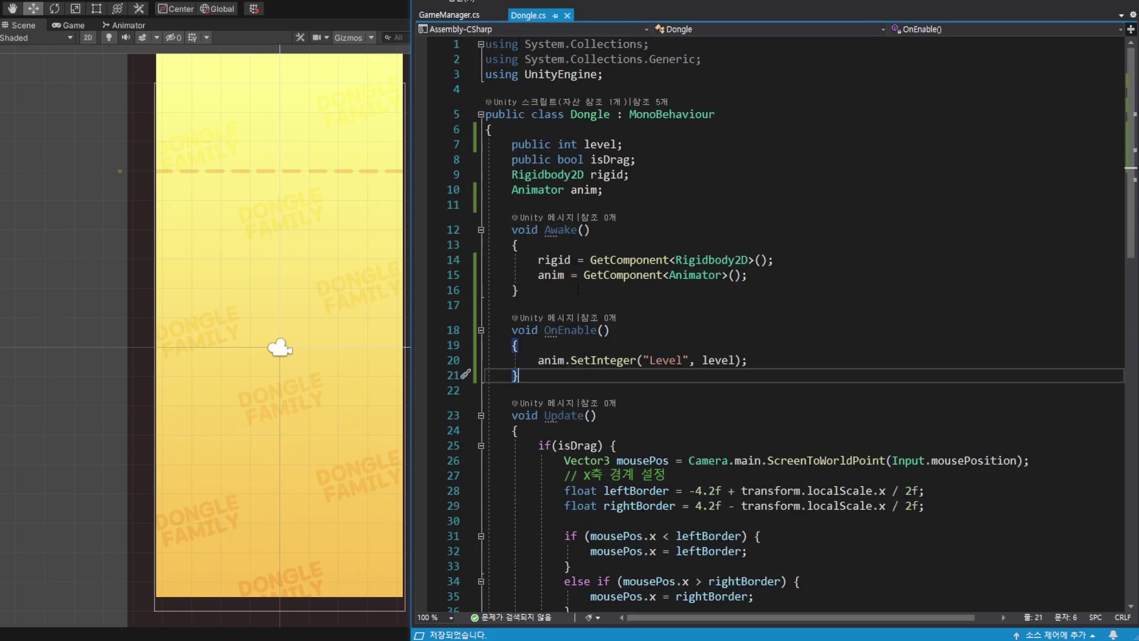
left_click_drag(506, 330, 583, 373)
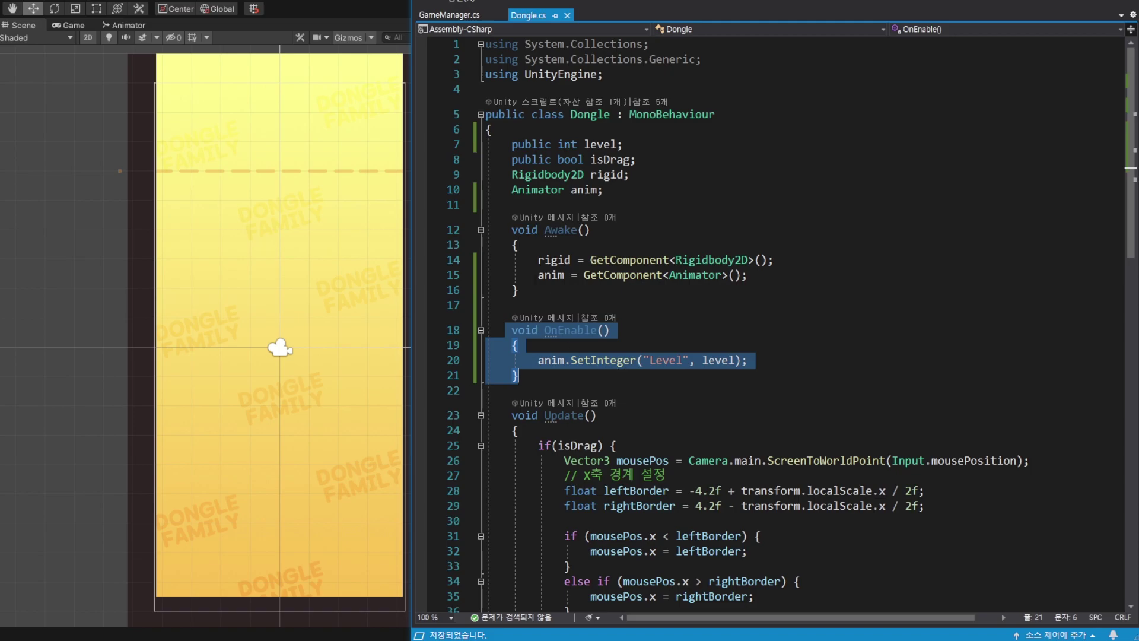
left_click(448, 15)
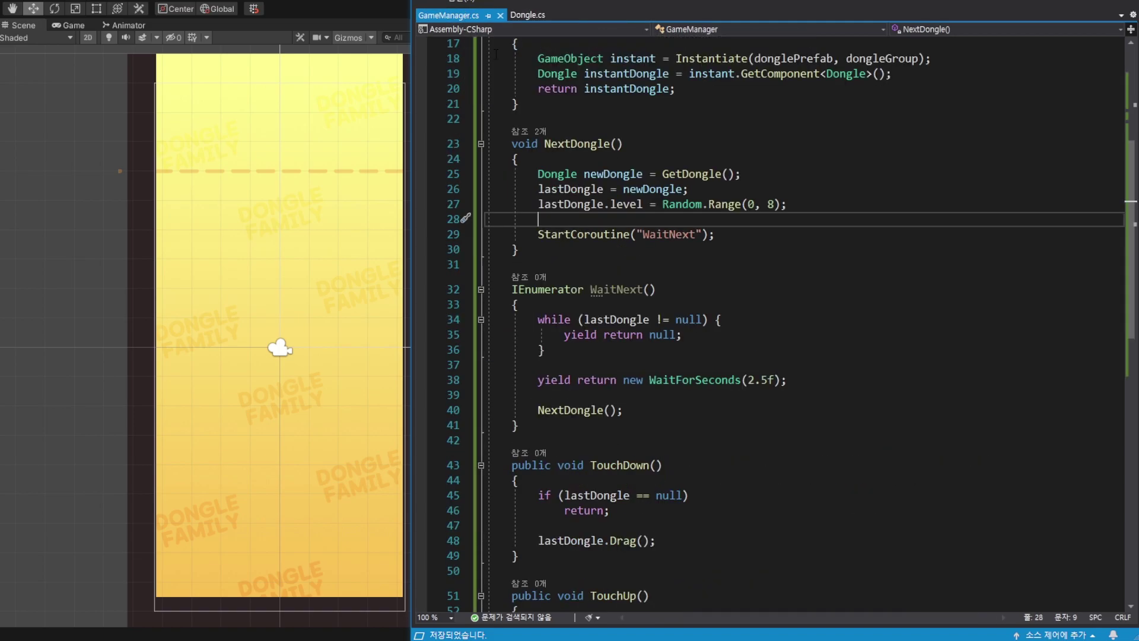
double_click(560, 204)
key("ctrl+c")
left_click(564, 219)
key("ctrl+v")
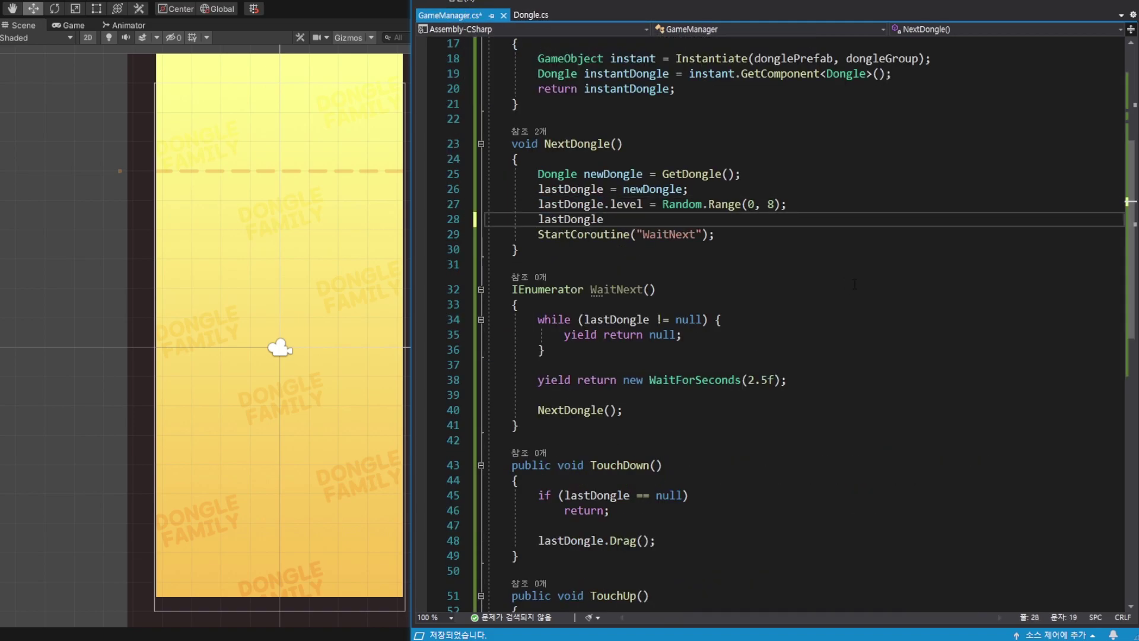
Complete the line as lastDongle.gameObject.SetActive(true); and save GameManager.cs
type(".game")
key("Tab")
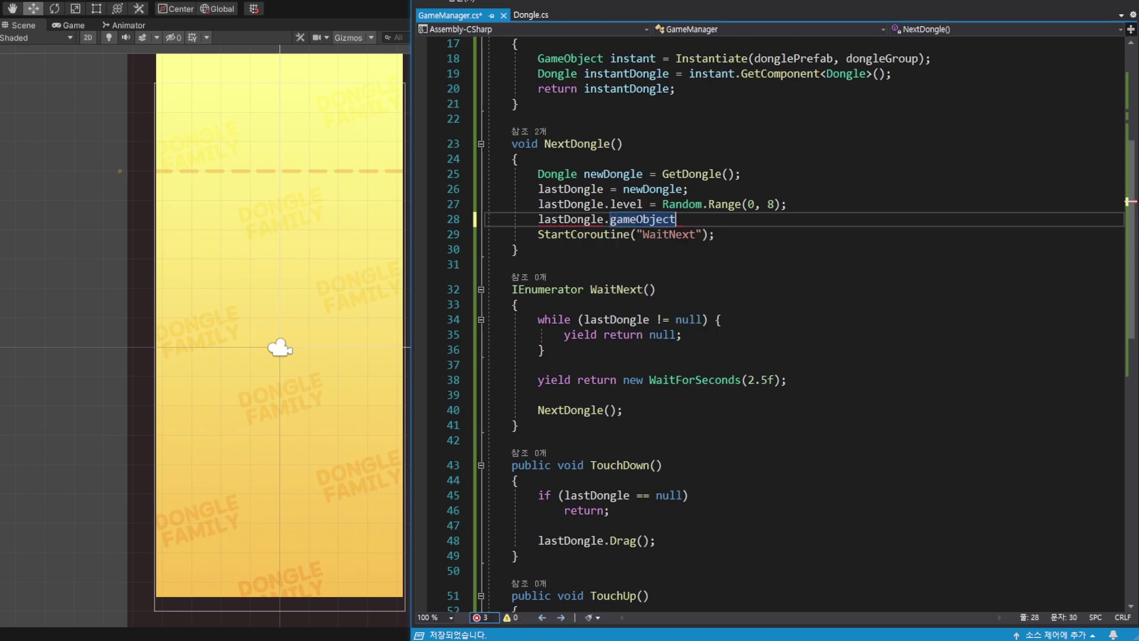
type(".S")
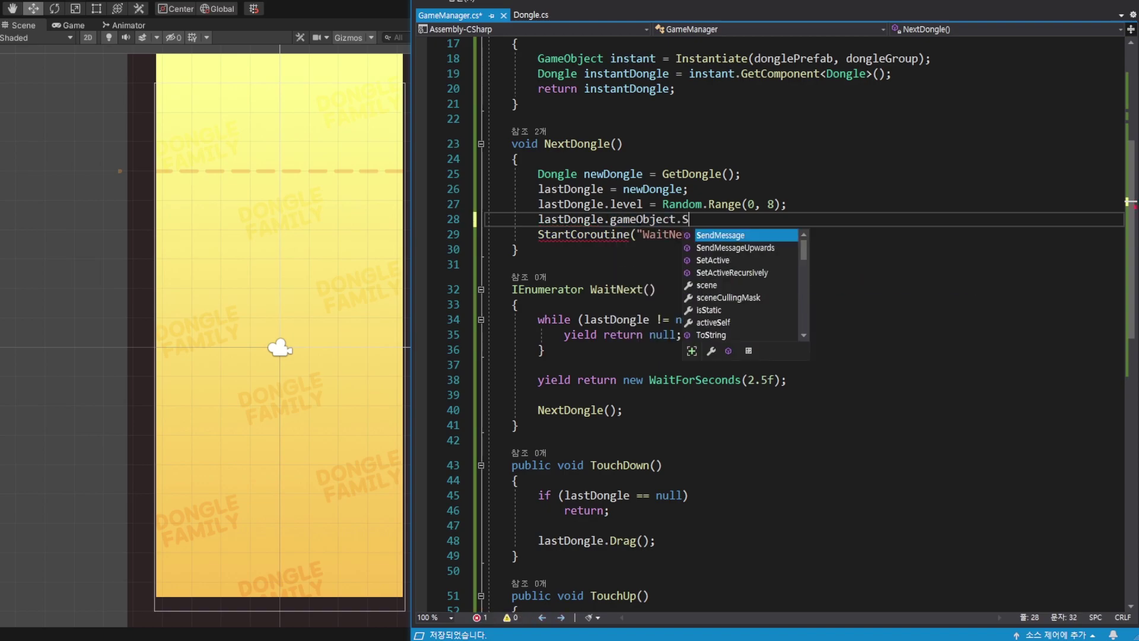
type("etAc")
key("Tab")
type("(")
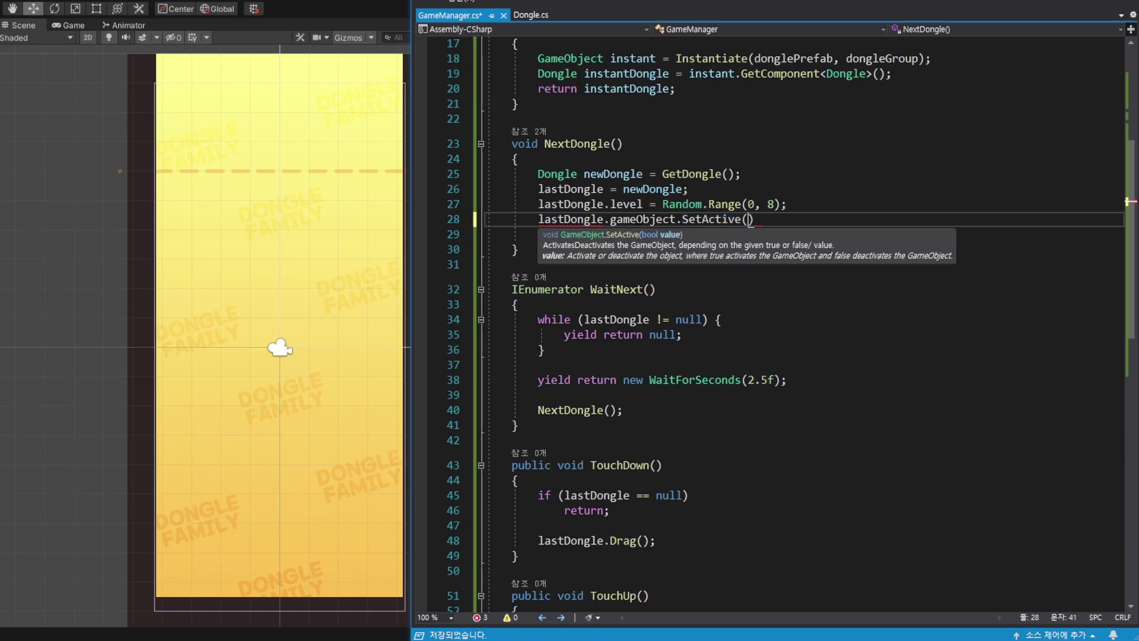
key("Escape")
type("true)")
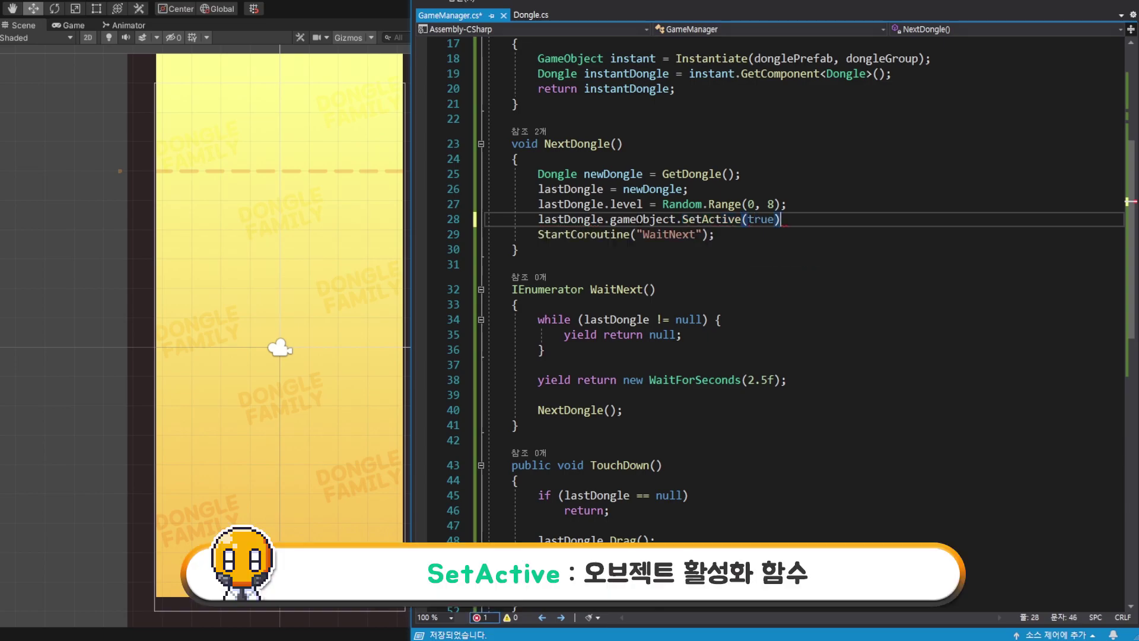
type(";")
key("Return")
key("ctrl+s")
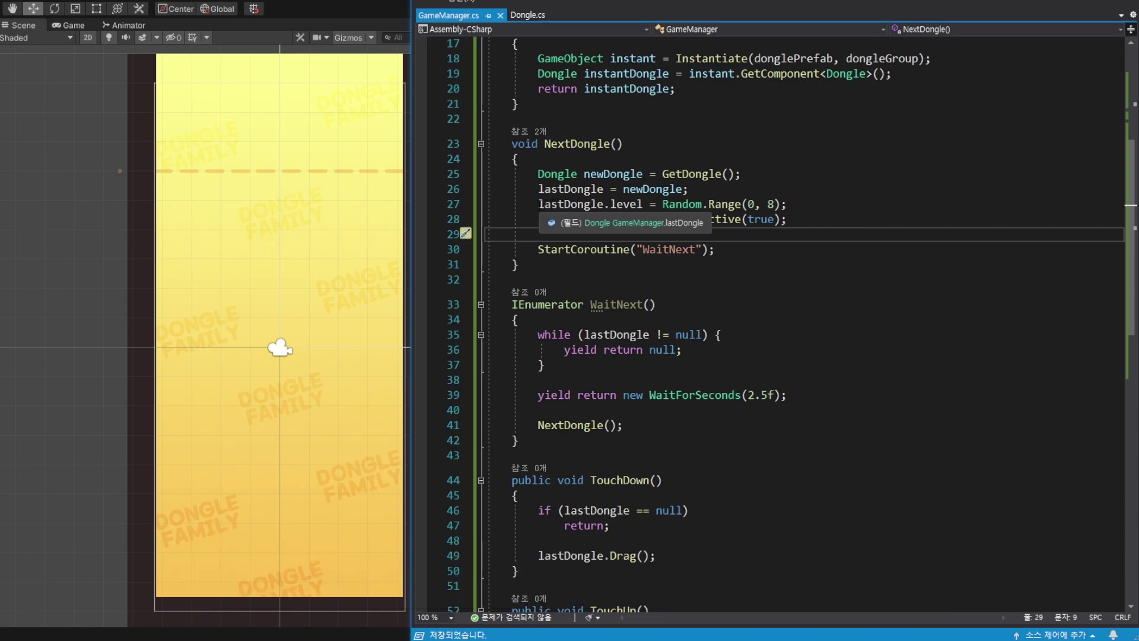
Highlight the new level and SetActive lines to explain them, then return to Unity
left_click_drag(538, 204, 808, 205)
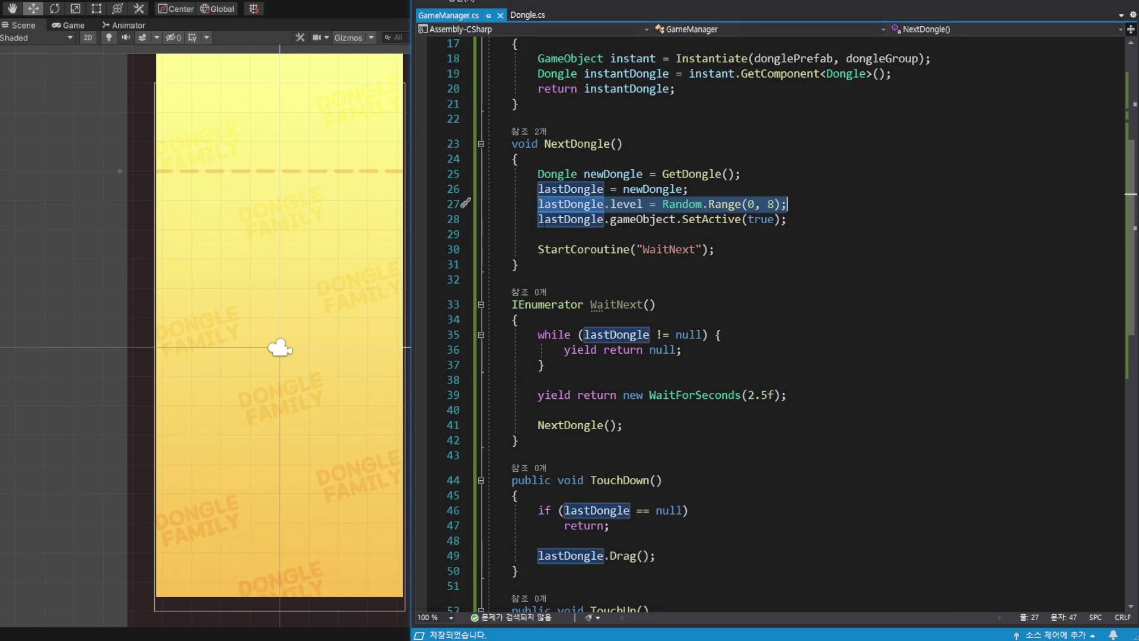
left_click_drag(538, 219, 749, 219)
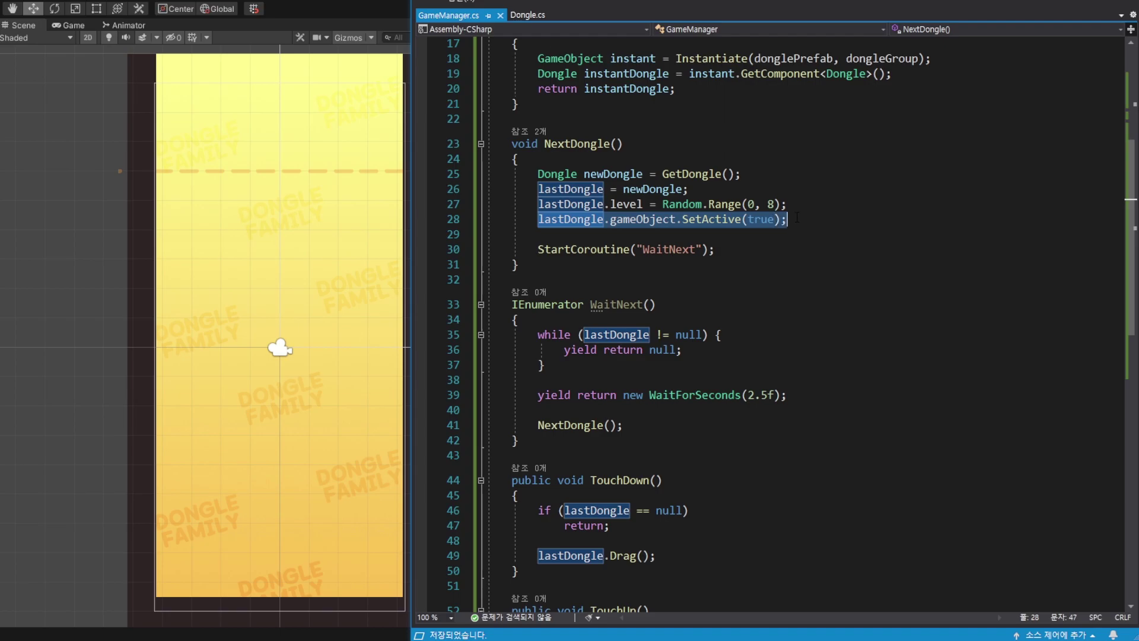
left_click(574, 237)
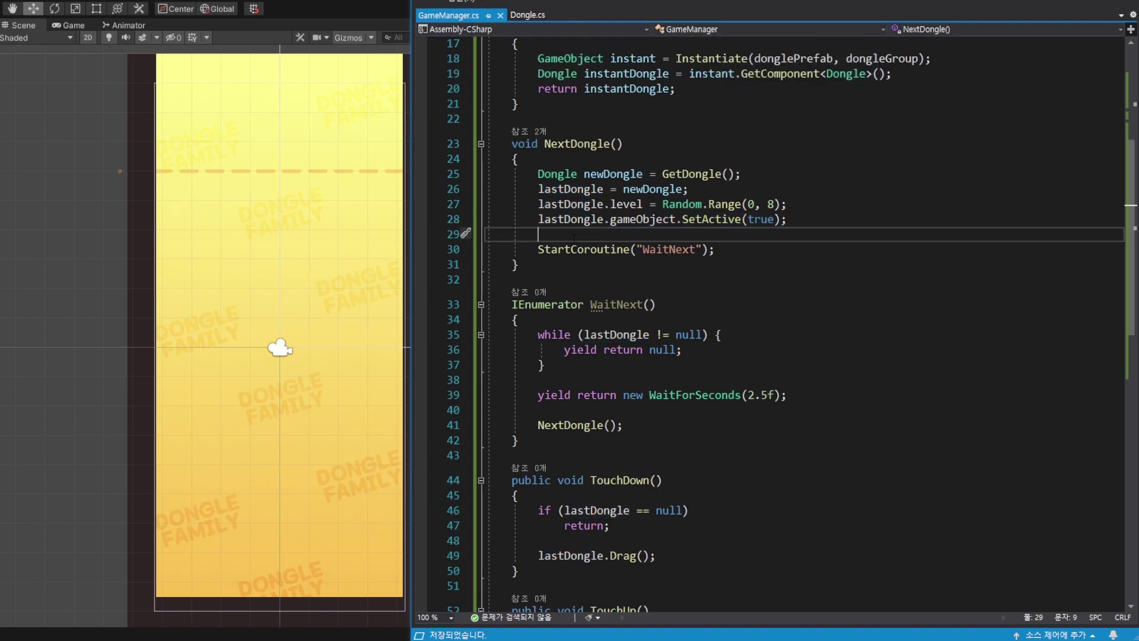
left_click(380, 10)
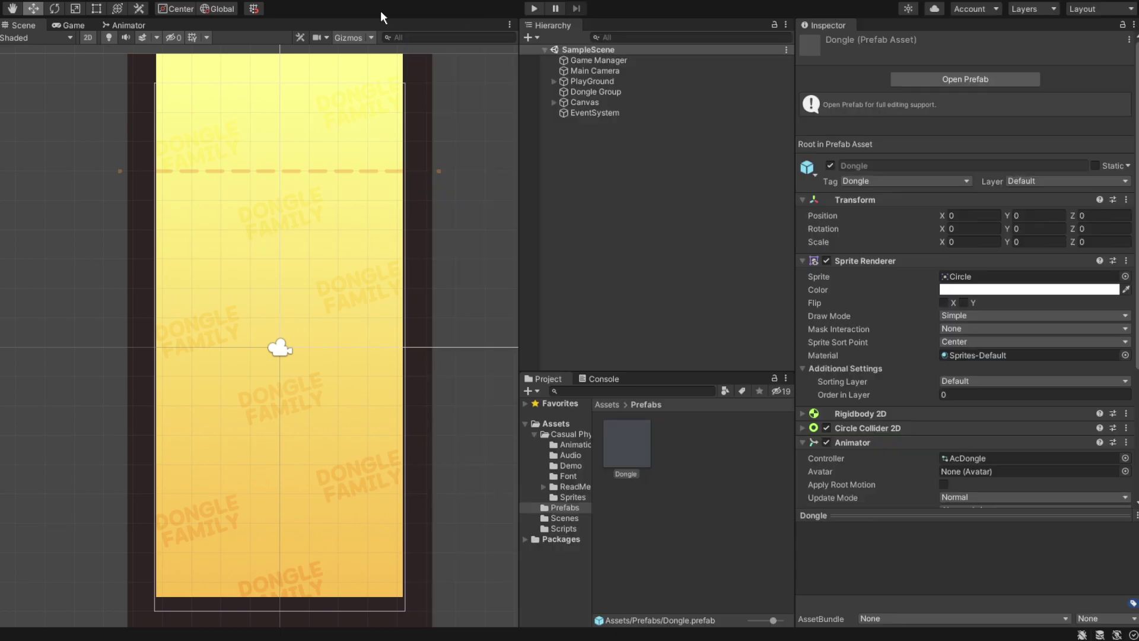
Uncheck the Dongle prefab's active checkbox so it starts inactive, then save the project
left_click(626, 446)
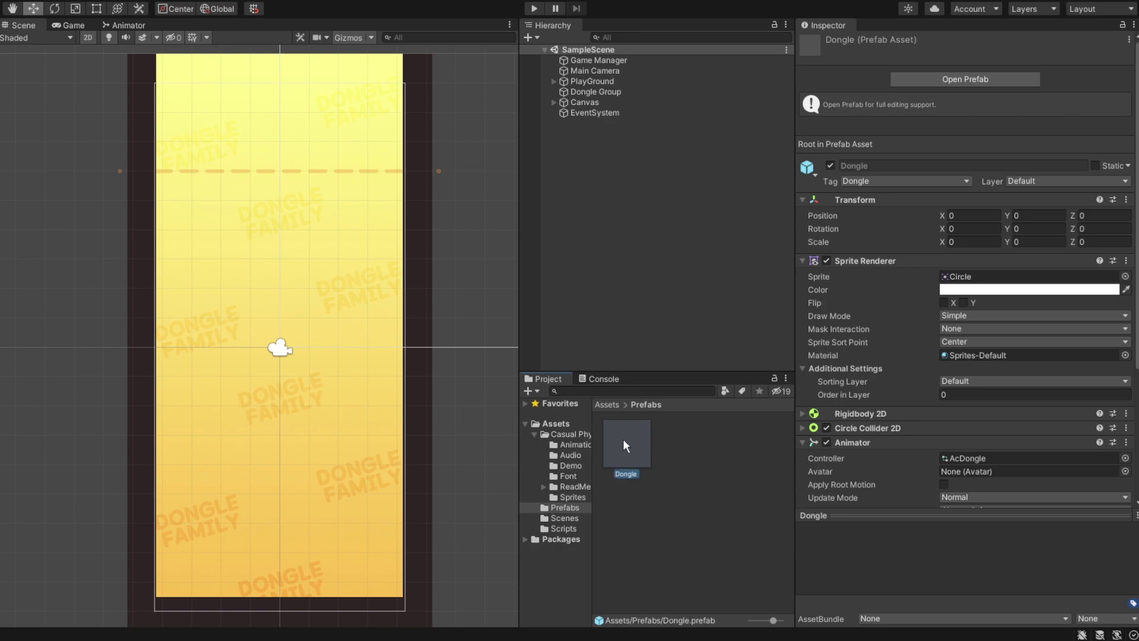
left_click(830, 165)
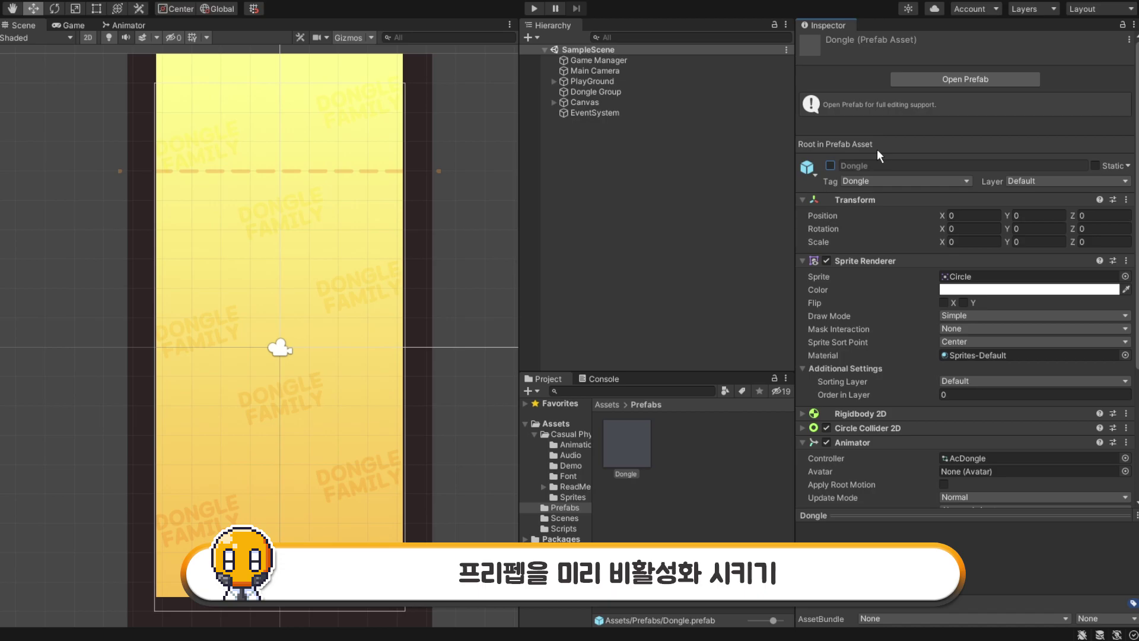
left_click(45, 57)
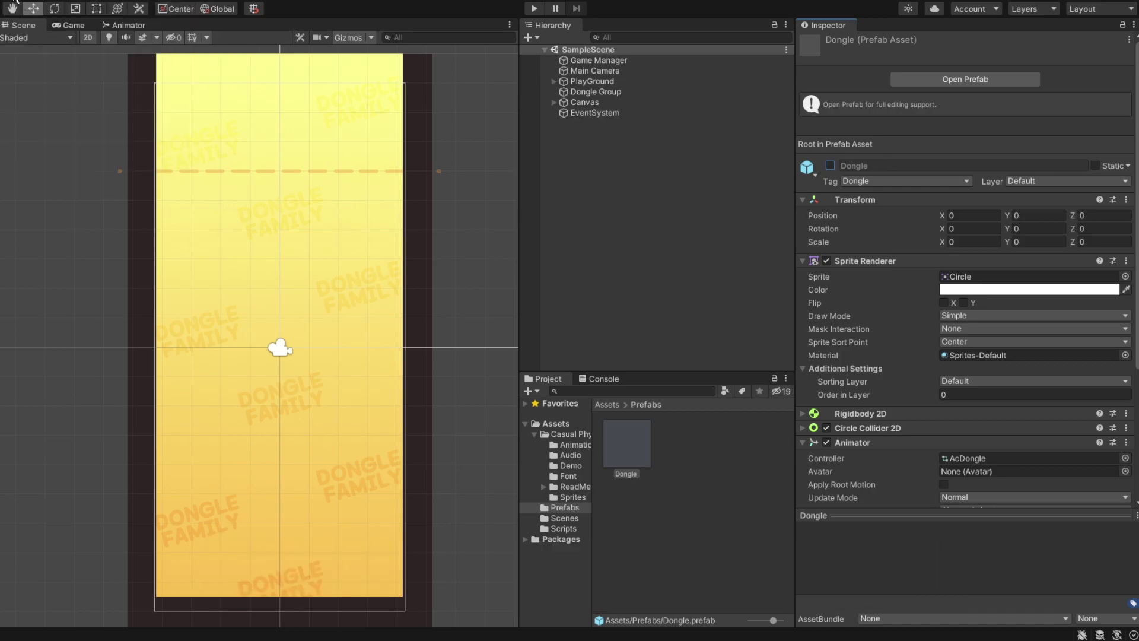
left_click(15, 2)
left_click(61, 133)
Play the game, drop several random-level dongles onto the pile, view Stats for FPS, then stop
left_click(533, 7)
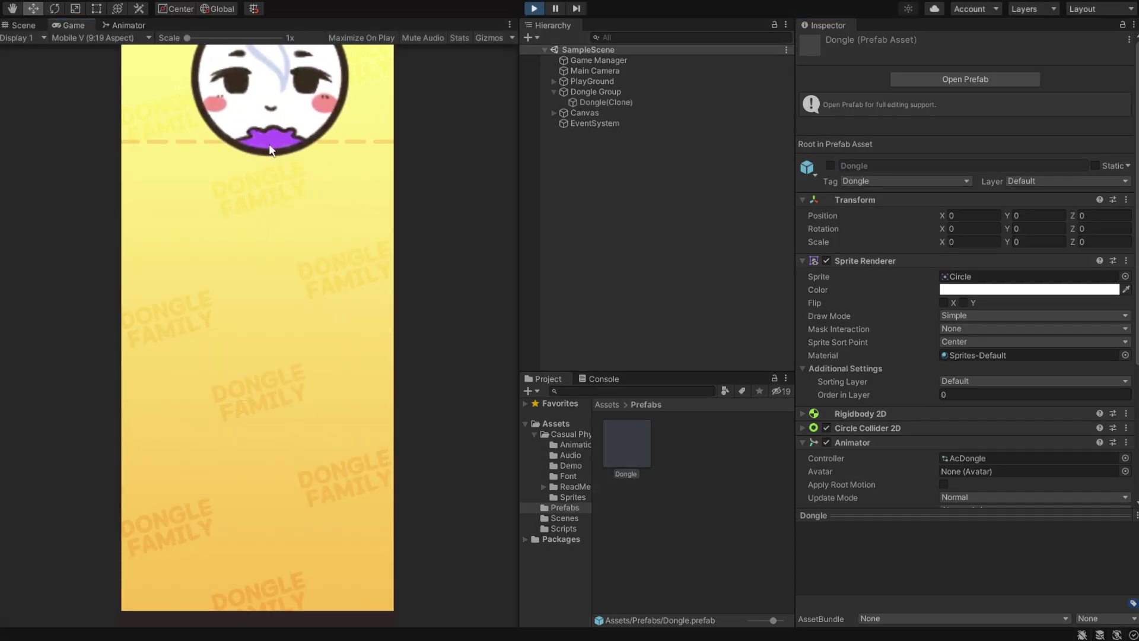
left_click(293, 148)
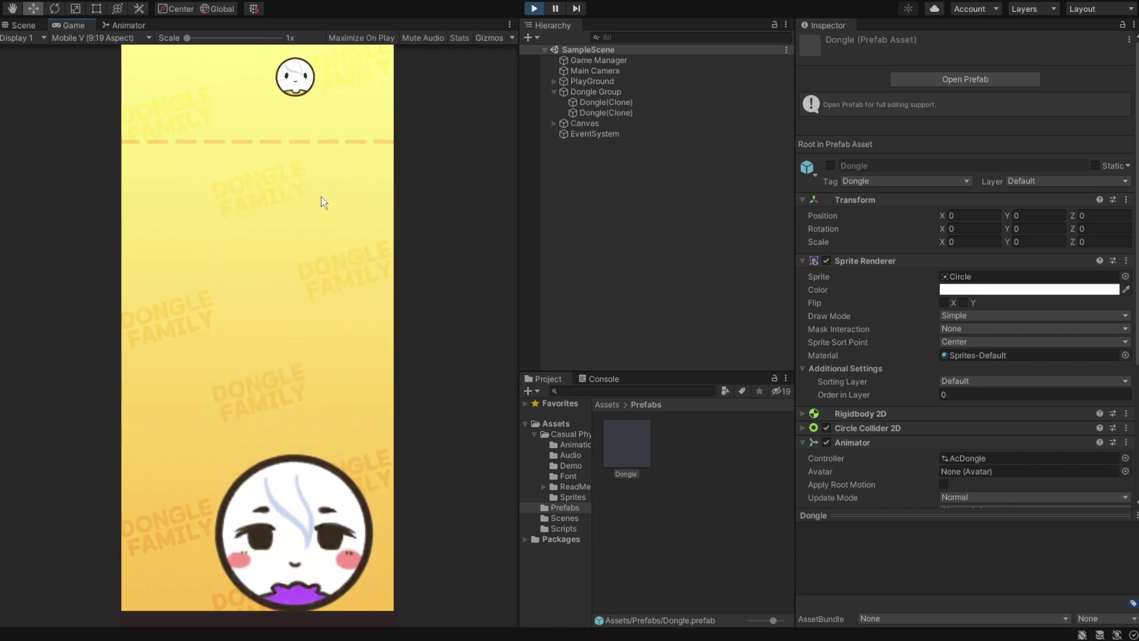
left_click(259, 202)
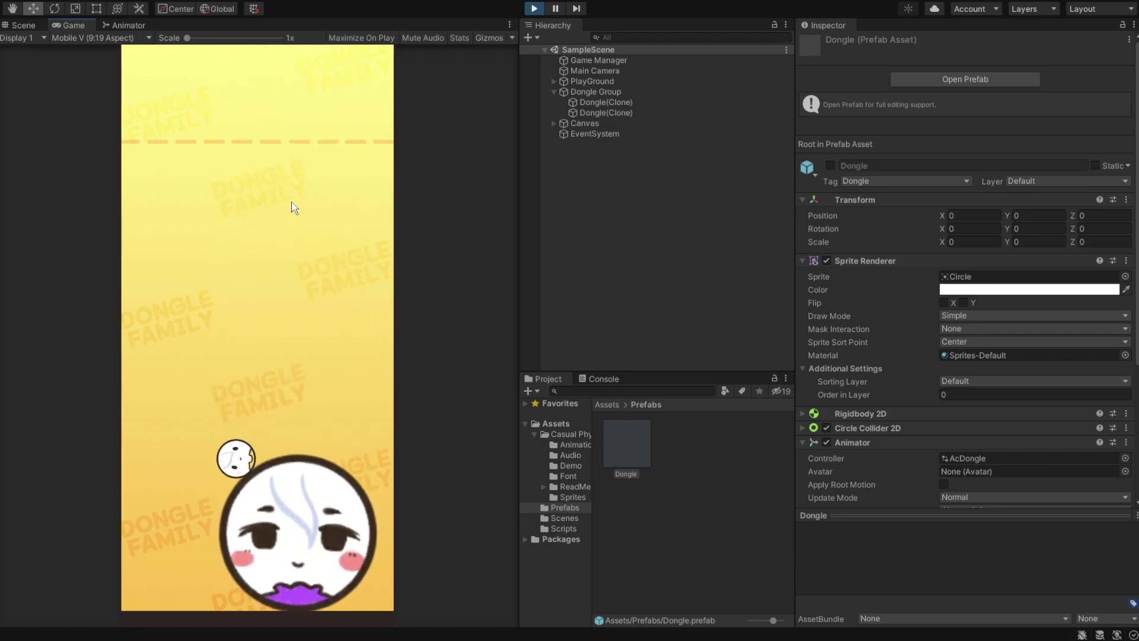
left_click(238, 225)
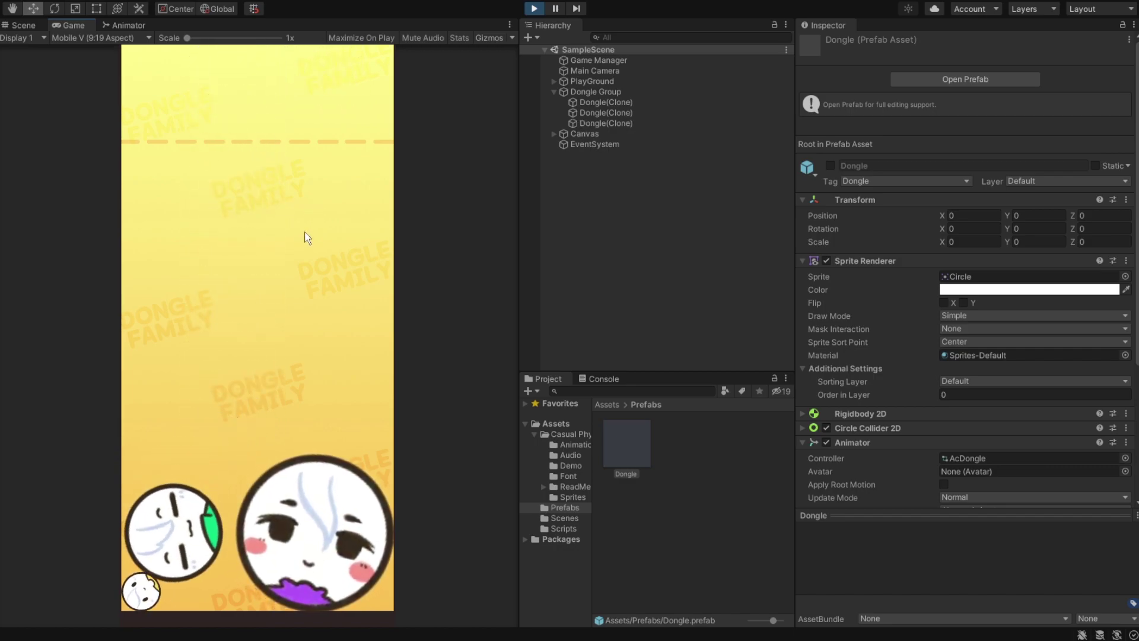
left_click_drag(319, 251, 258, 313)
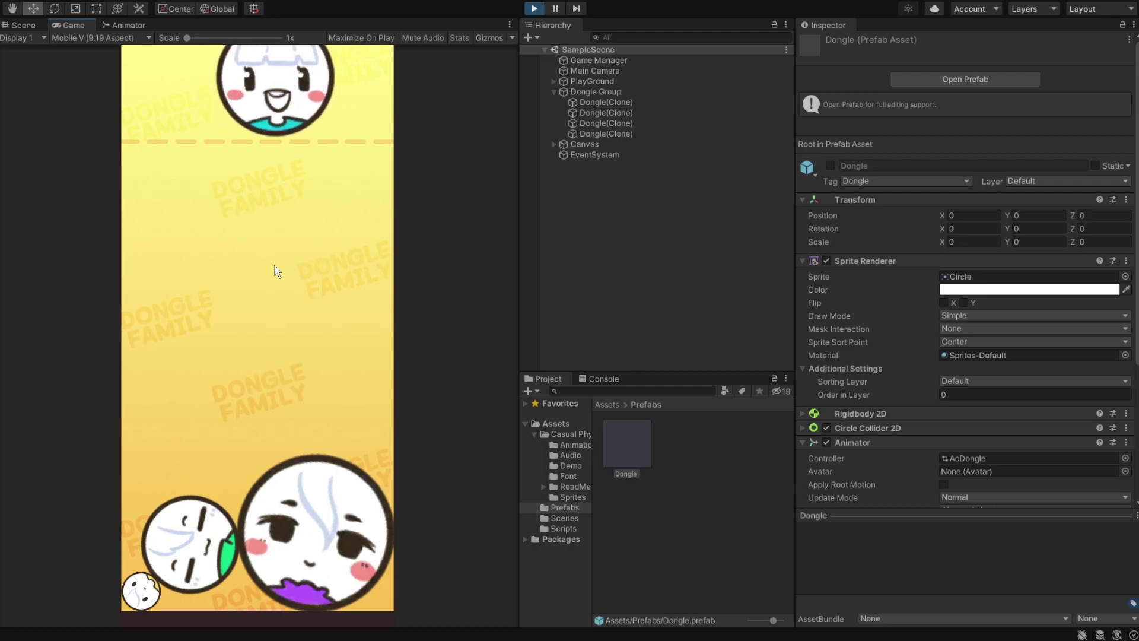
left_click(259, 313)
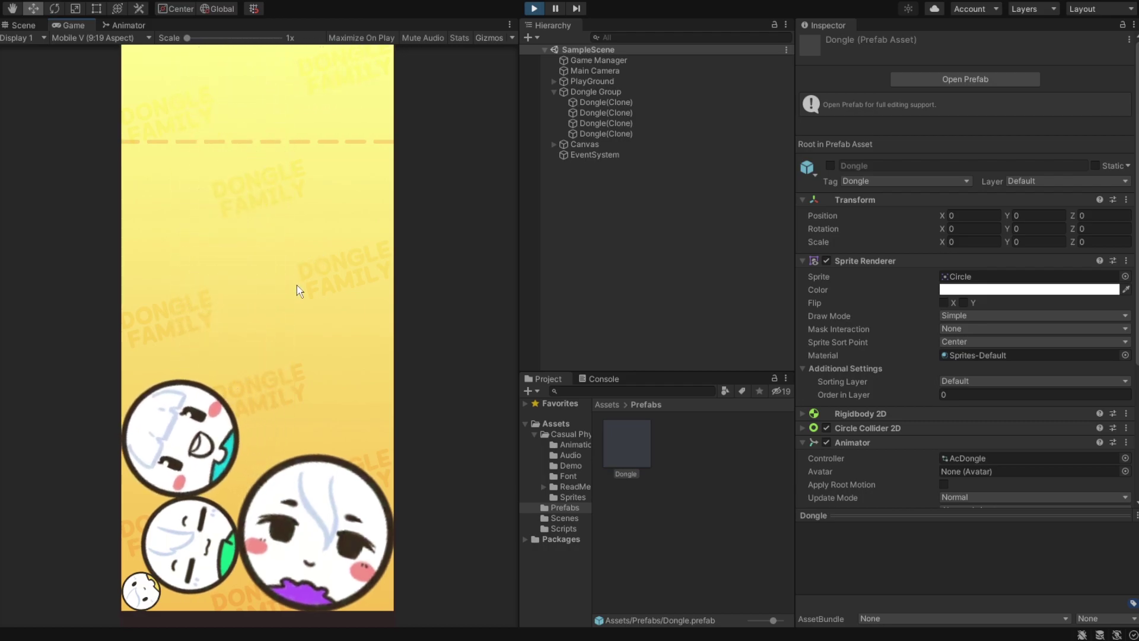
left_click(297, 303)
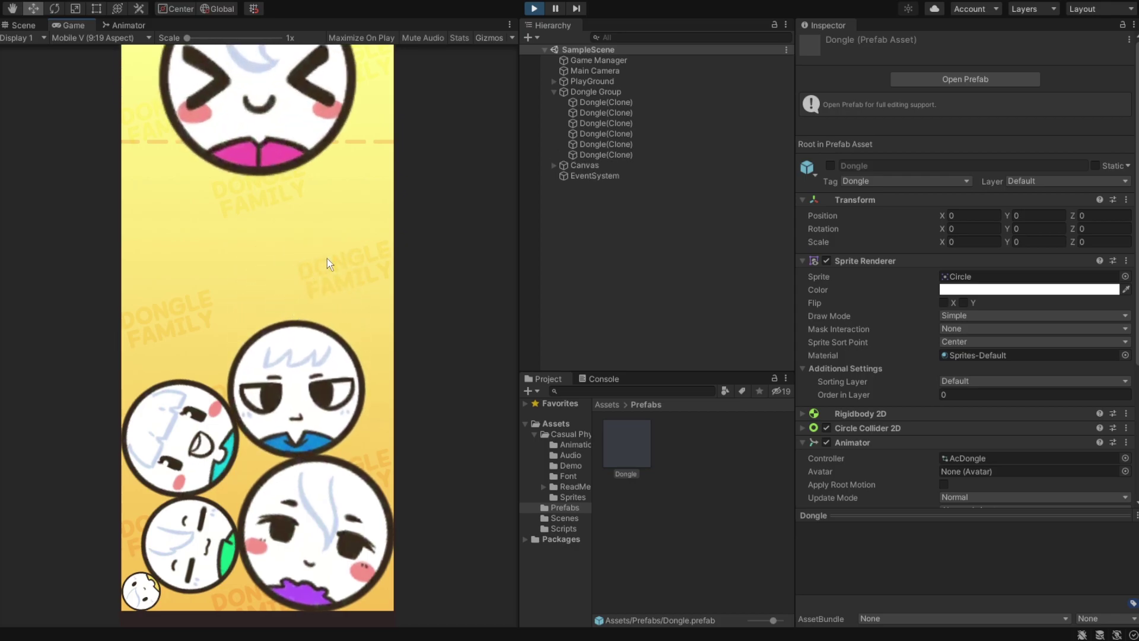
left_click_drag(327, 258, 399, 181)
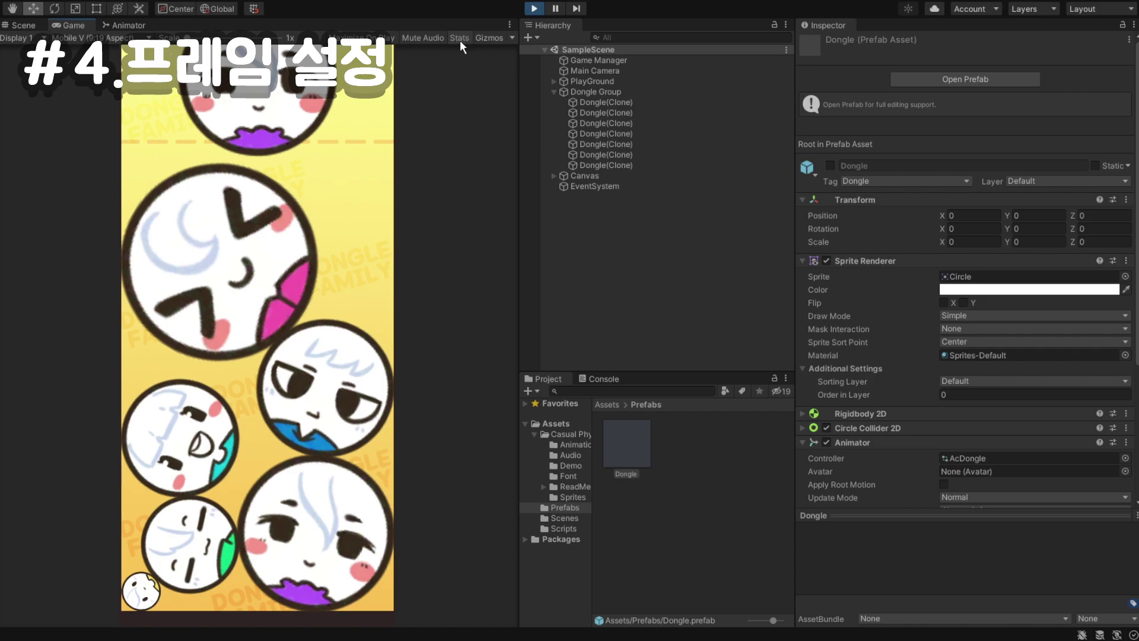
left_click(465, 36)
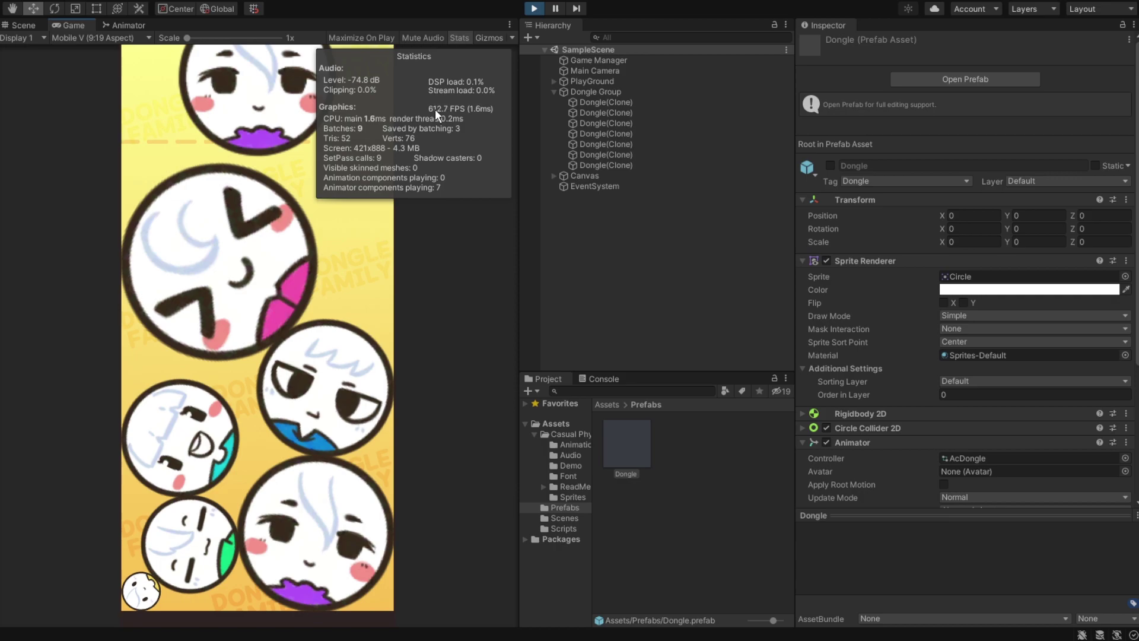
left_click(534, 8)
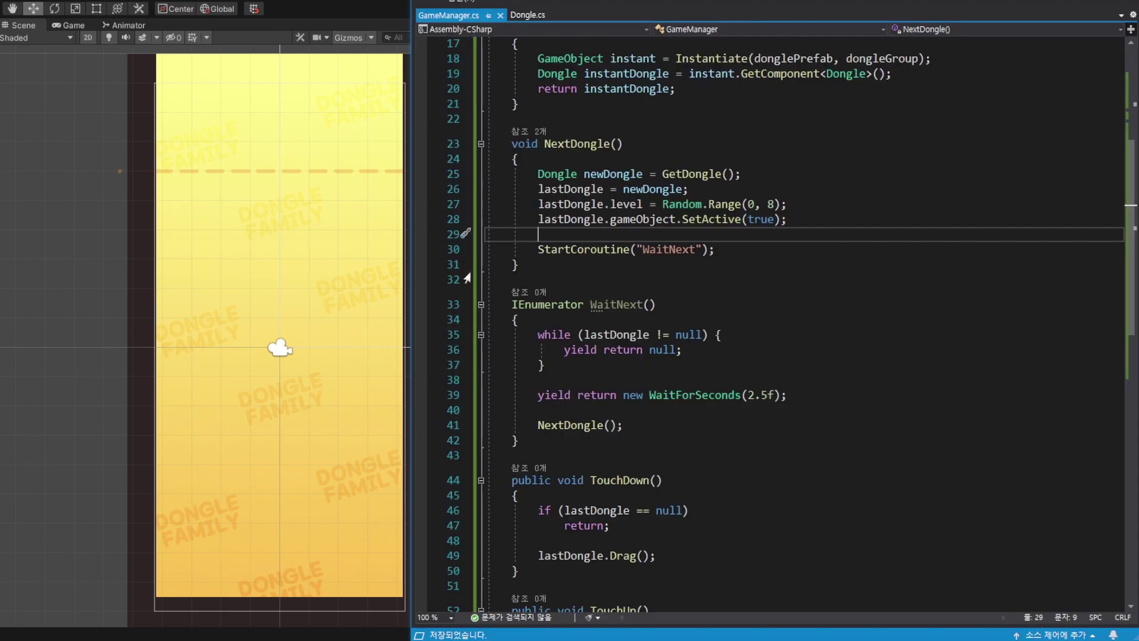
Add an Awake method to GameManager after the field declarations
scroll(683, 295, "up", 2)
scroll(682, 294, "up", 4)
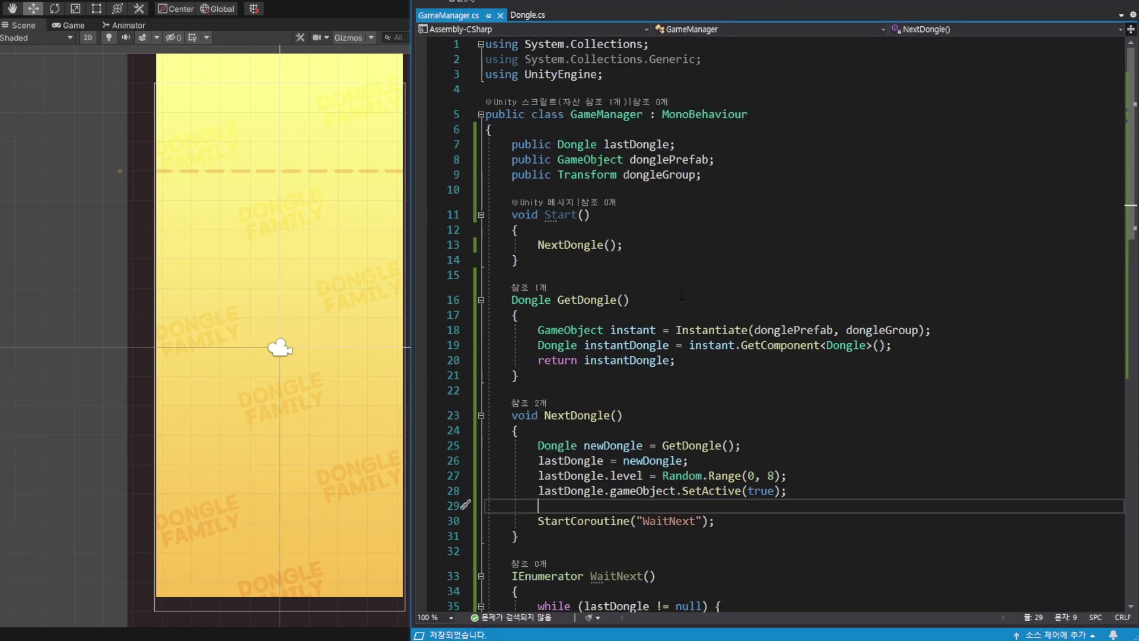
left_click(538, 188)
key("Return")
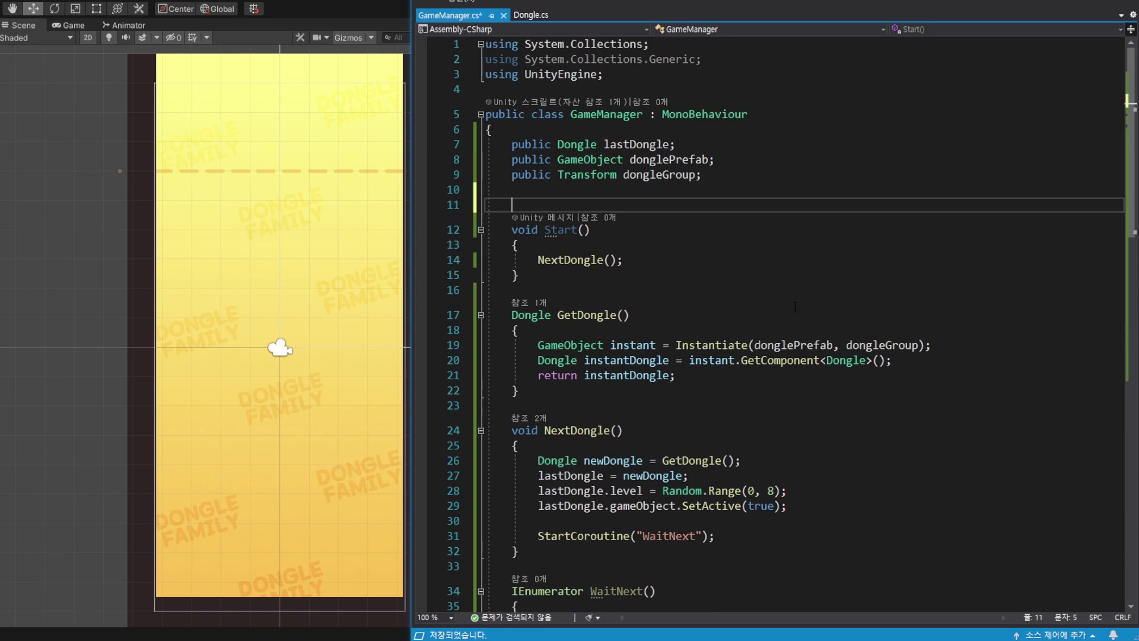
type("void ")
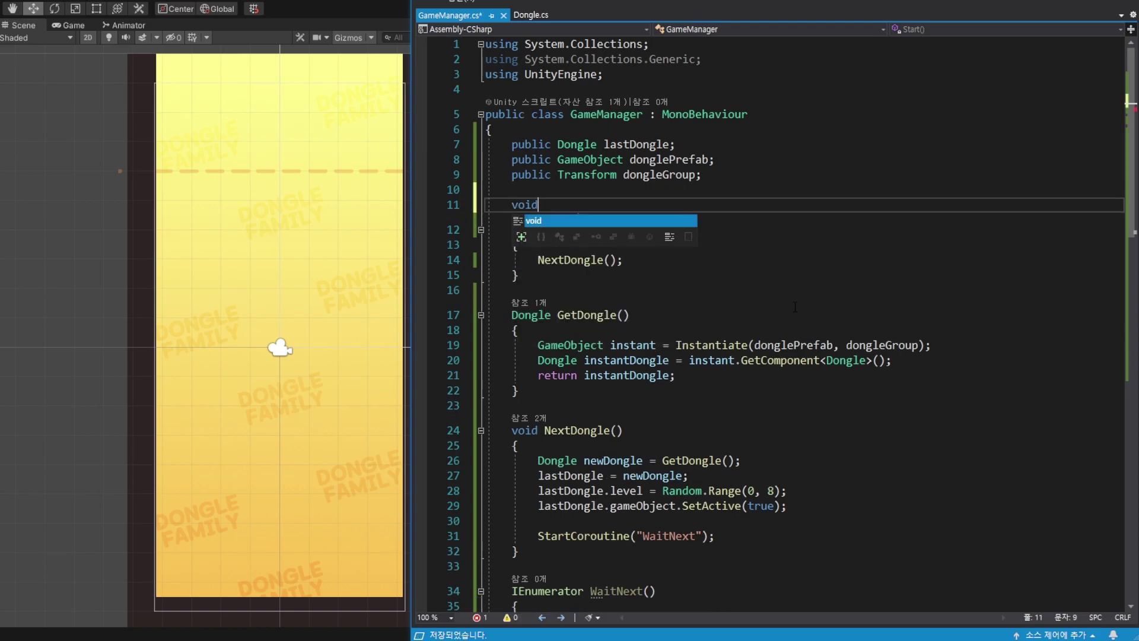
type("W")
key("BackSpace")
type("A")
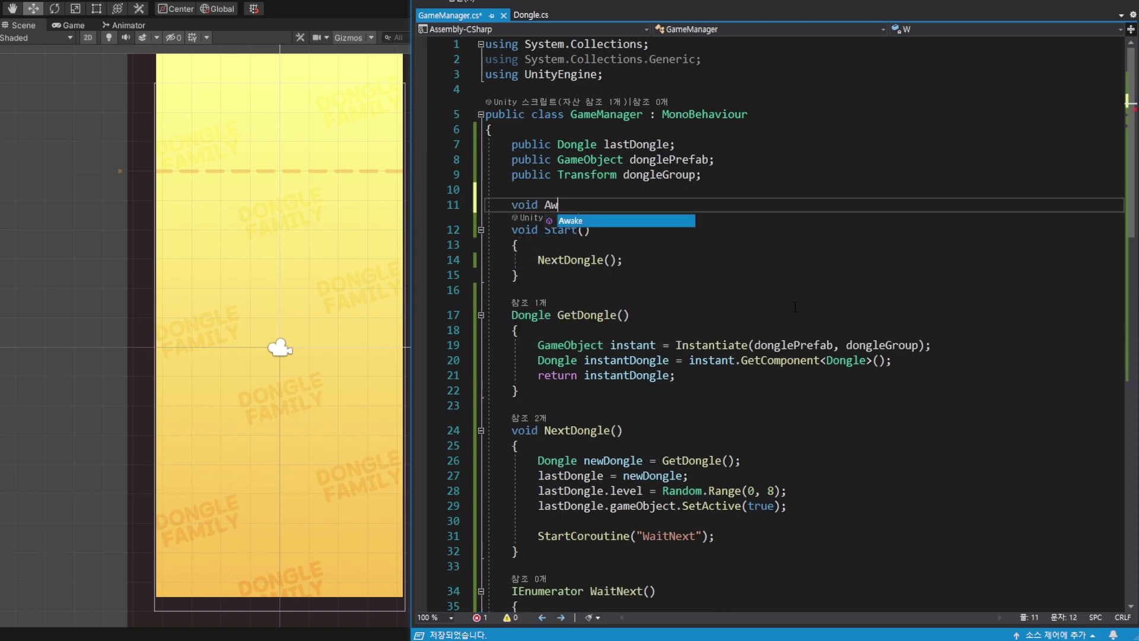
type("w")
key("Tab")
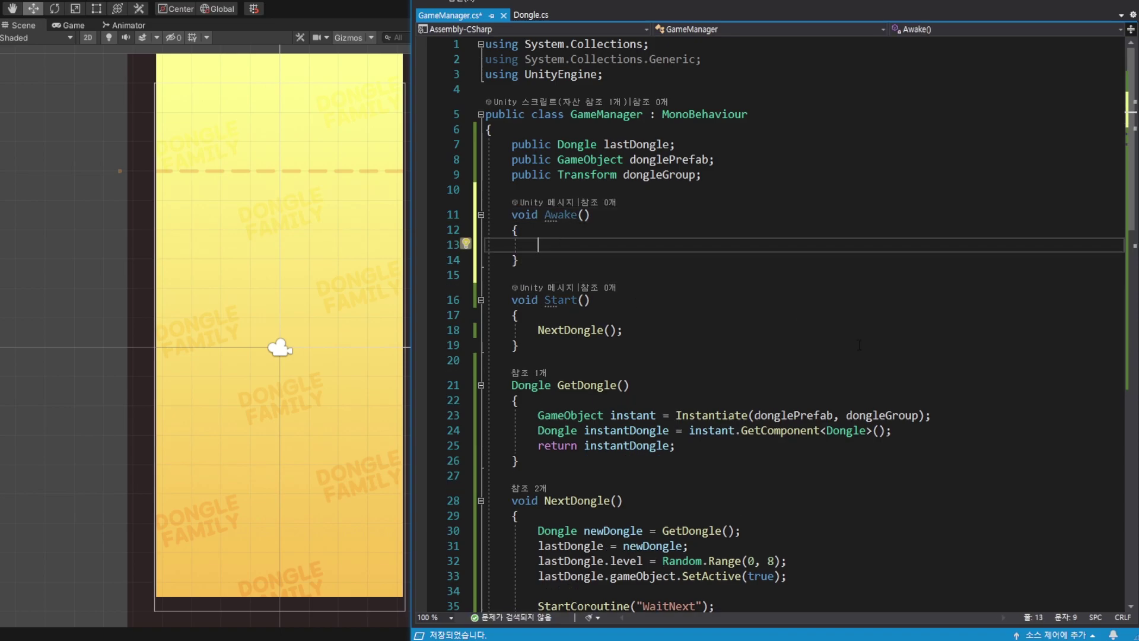
Set Application.targetFrameRate = 60 inside Awake and save GameManager.cs
type("A")
type("pp")
key("Tab")
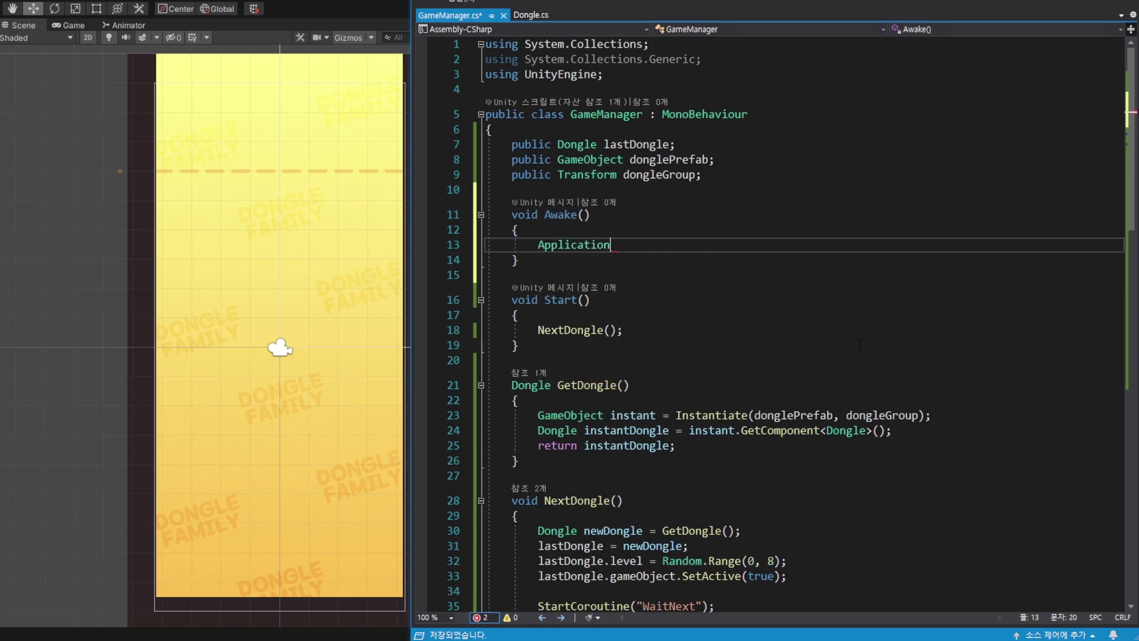
type(".")
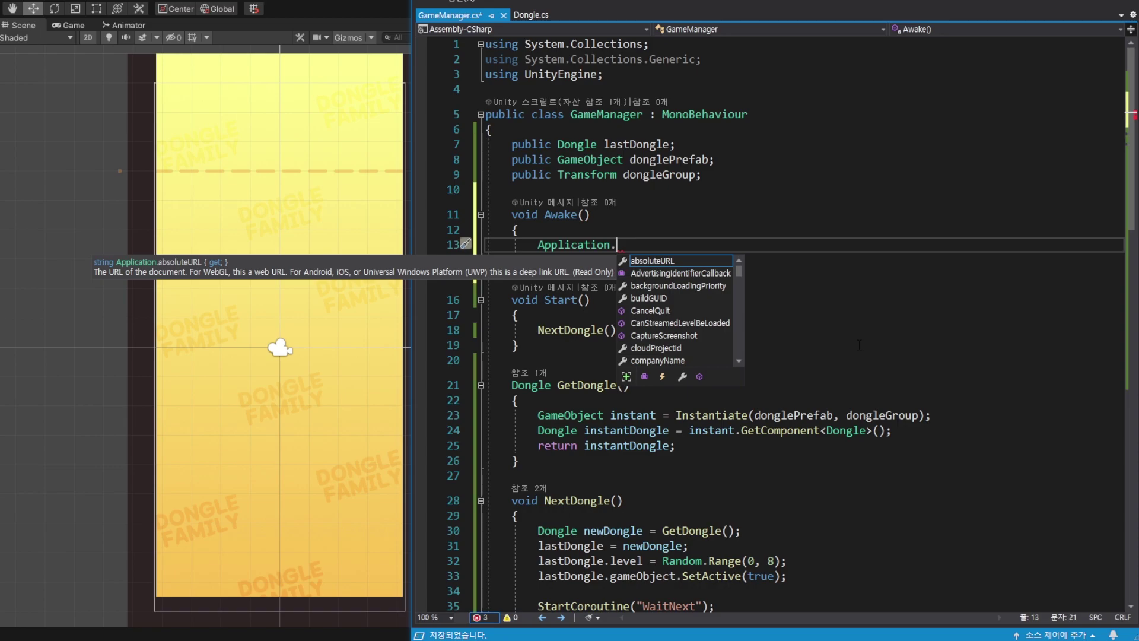
type("target")
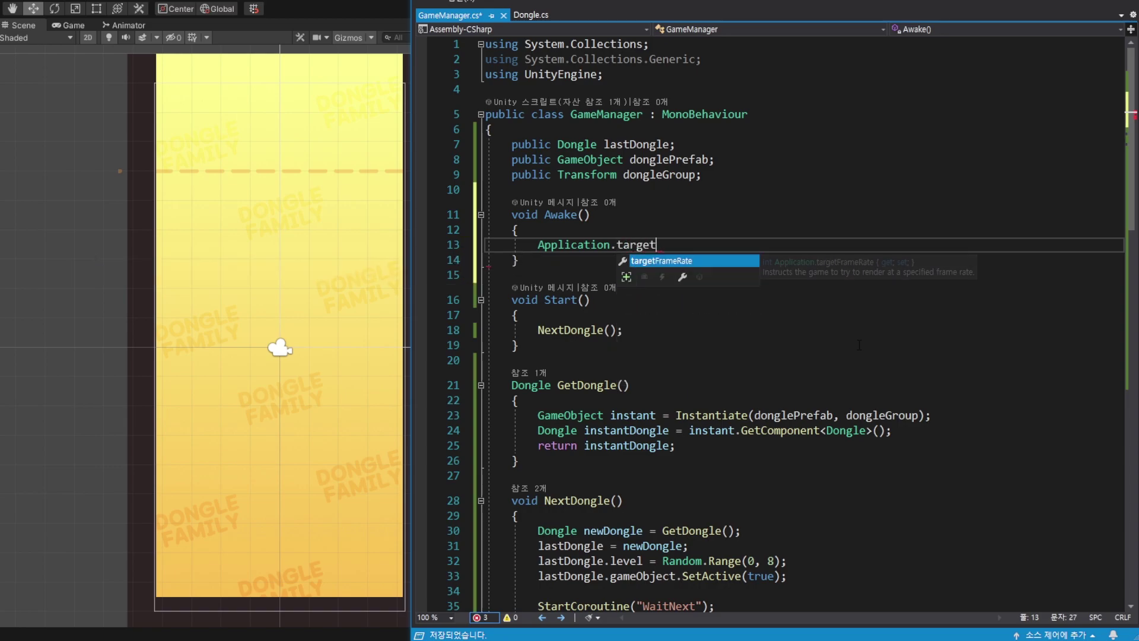
key("Tab")
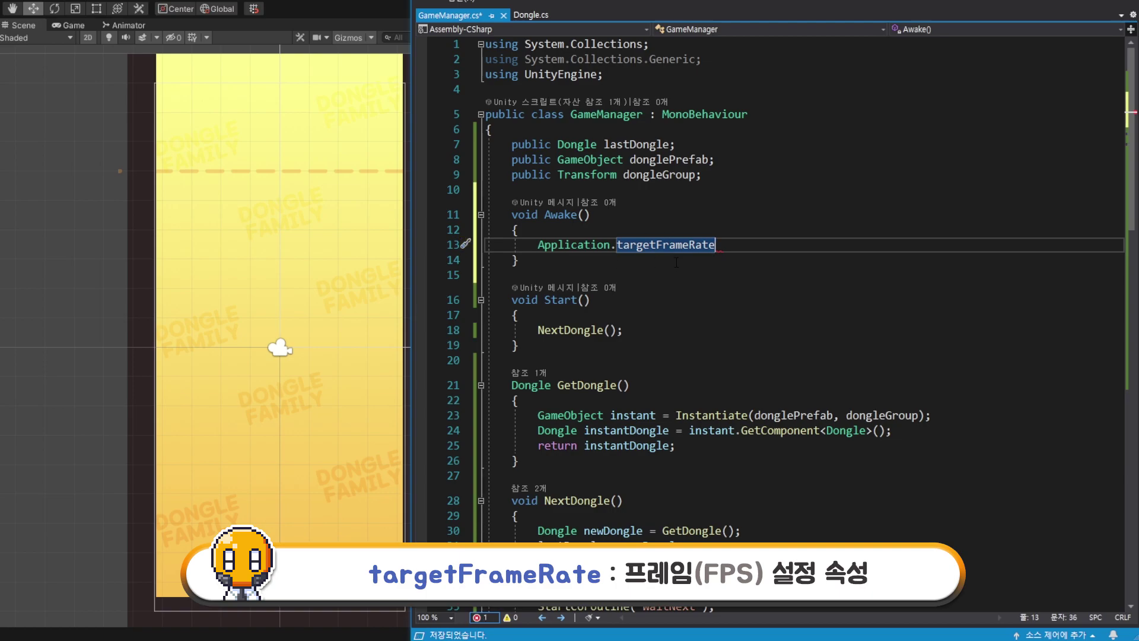
type("= 60;")
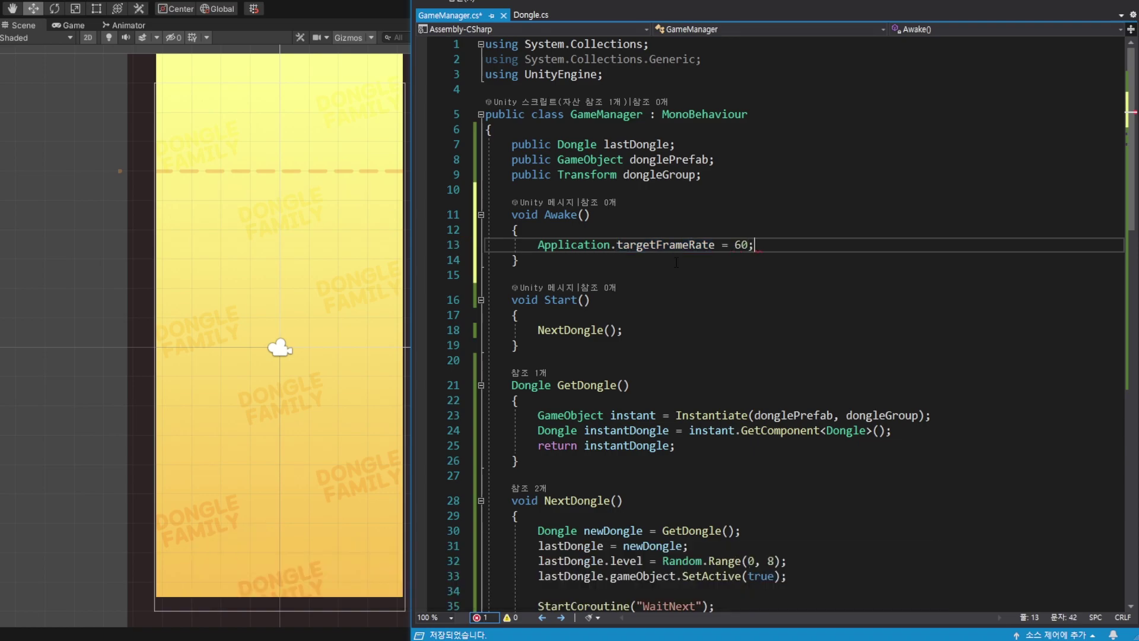
key("ctrl+s")
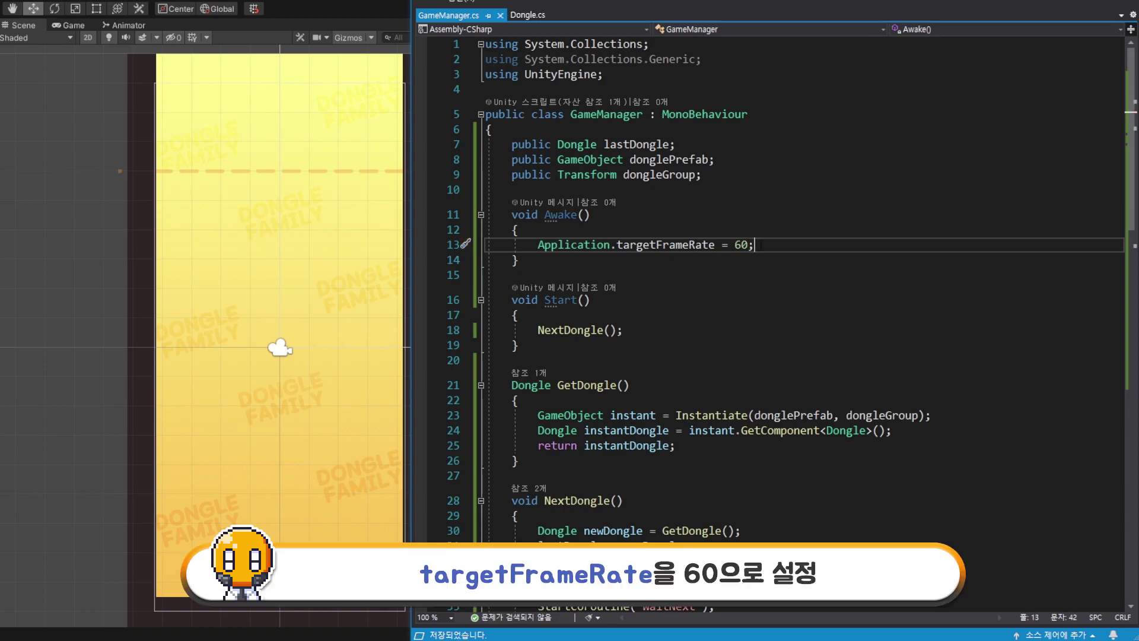
left_click_drag(761, 244, 546, 232)
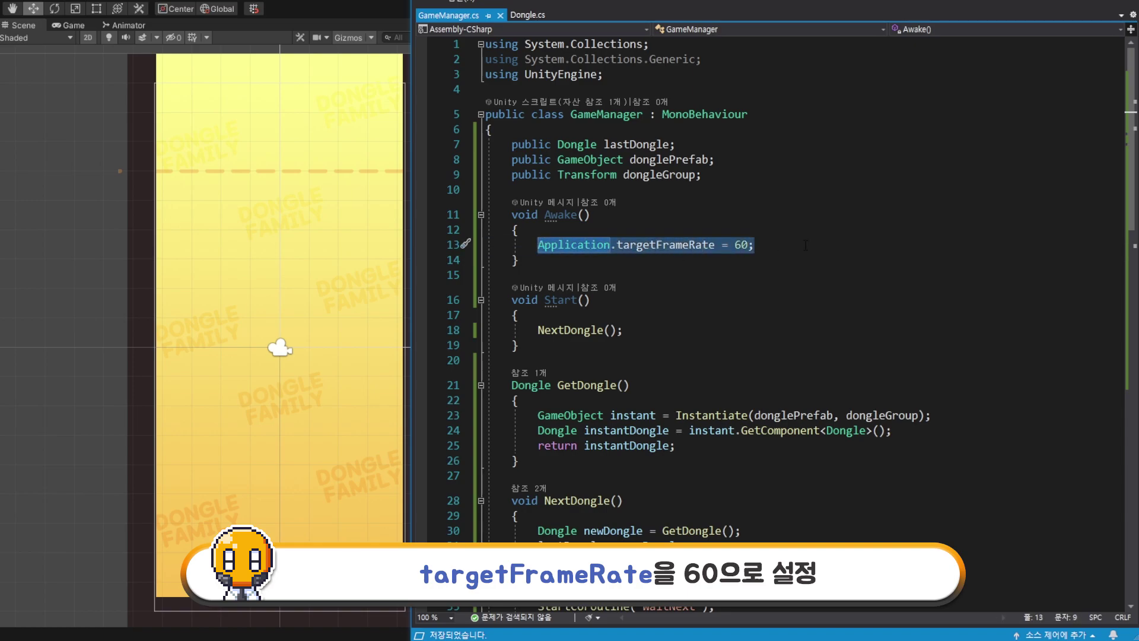
left_click(818, 245)
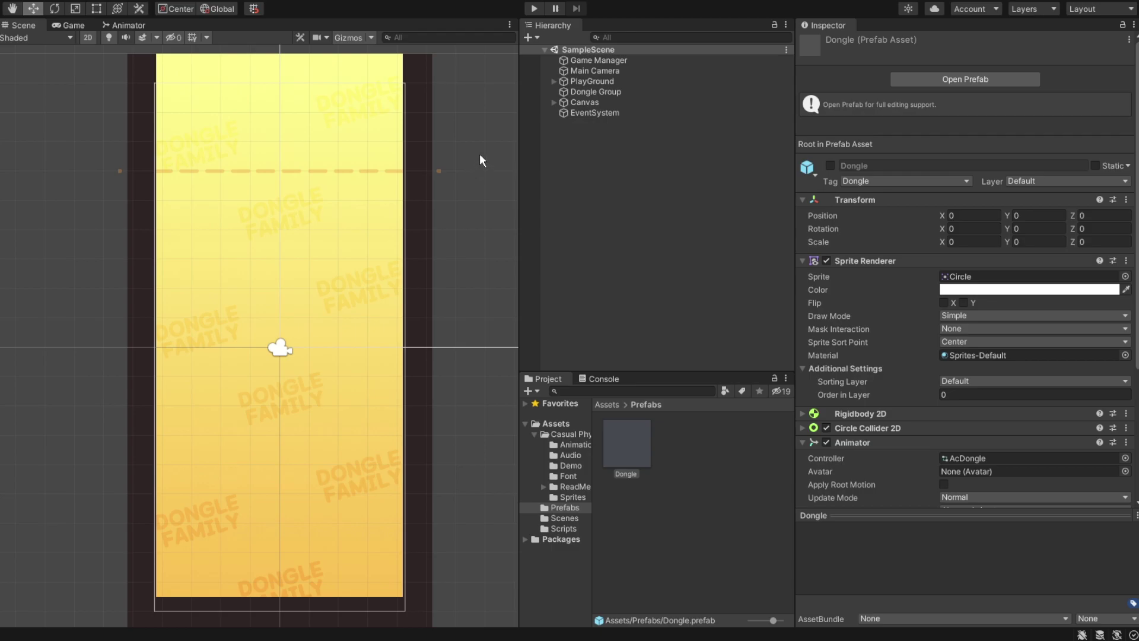
Set the Dongle prefab's Rigidbody 2D Interpolate option to Interpolate
left_click(632, 436)
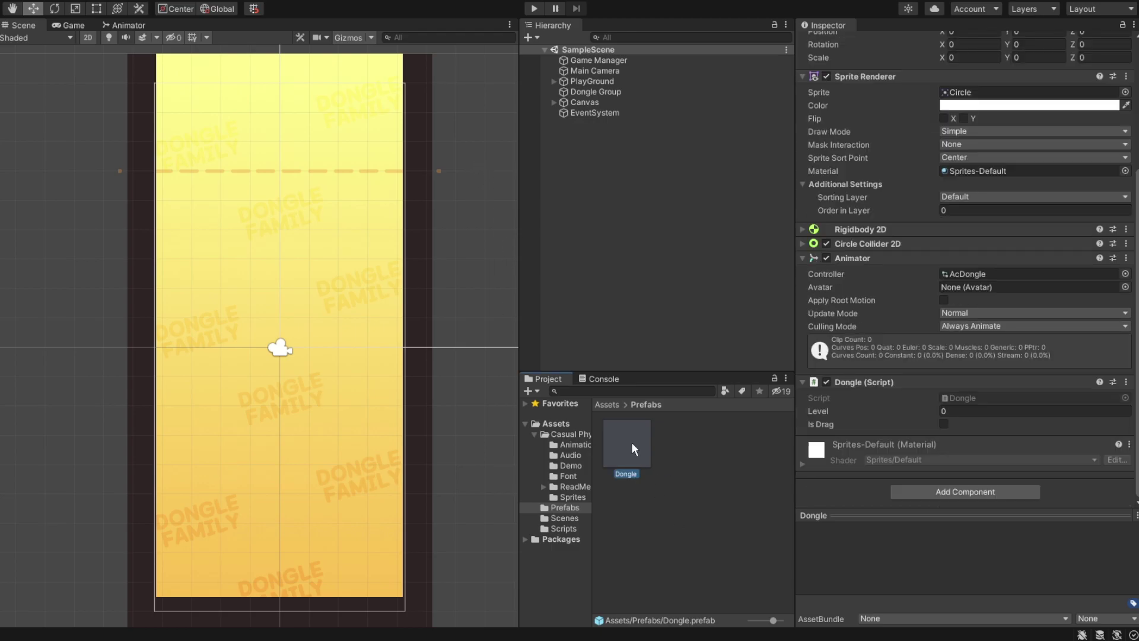
left_click(802, 229)
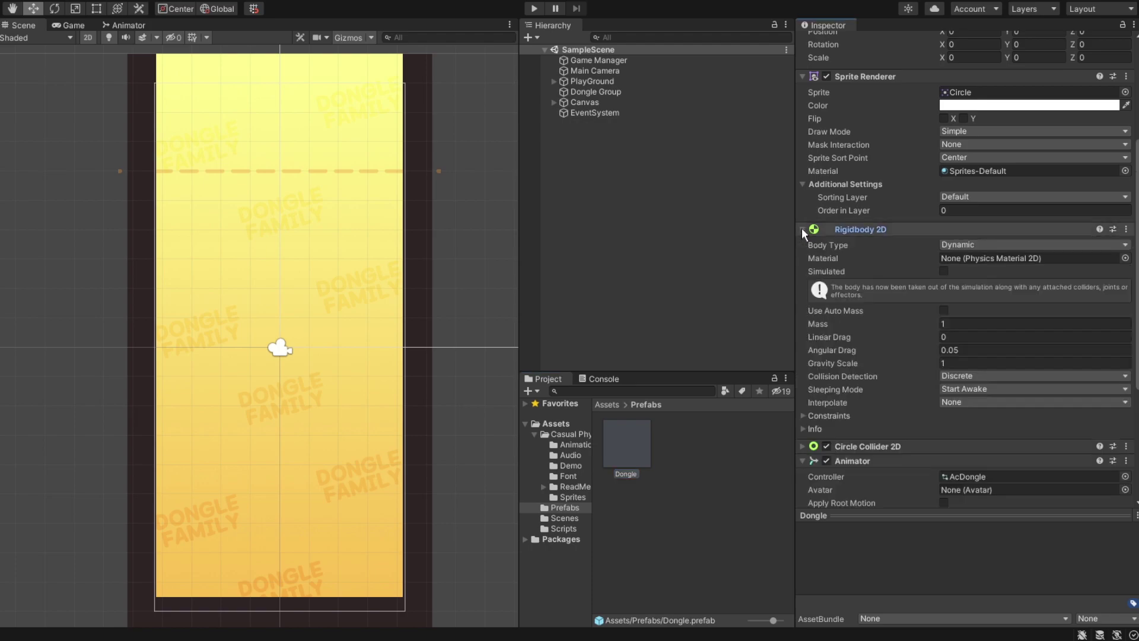
scroll(827, 237, "down", 4)
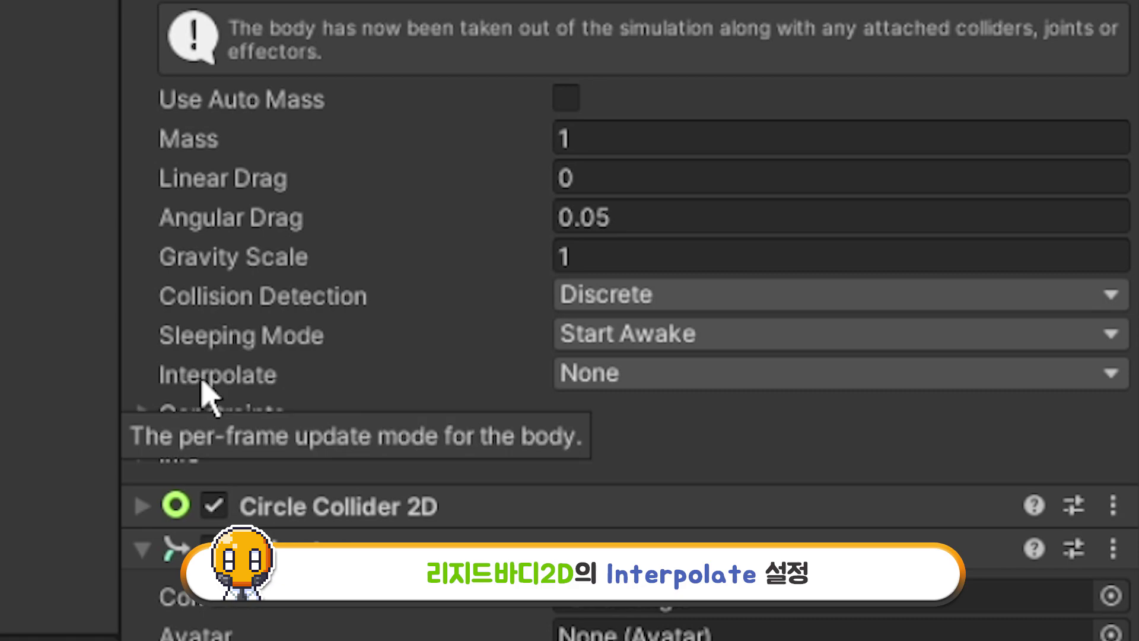
left_click(641, 380)
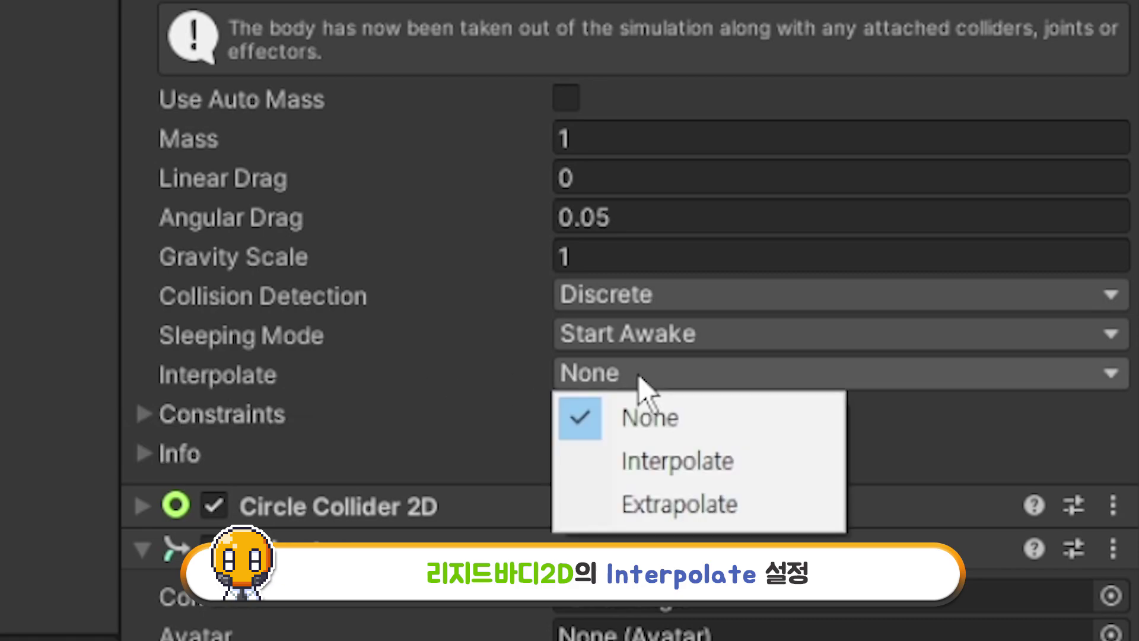
left_click(739, 464)
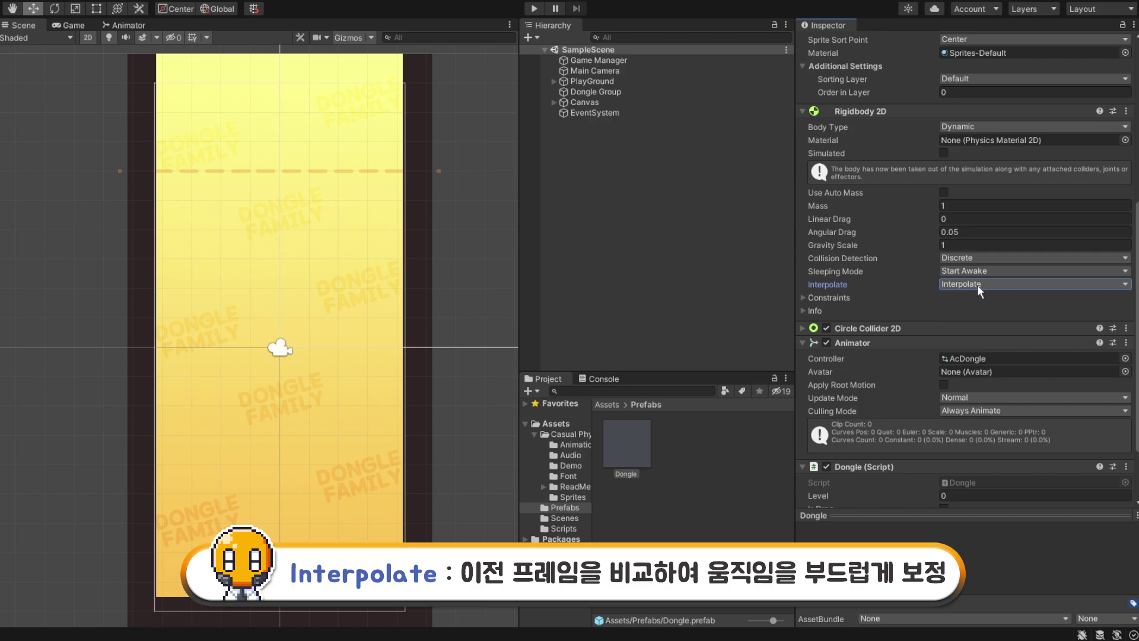
Save the scene and the project
left_click(13, 4)
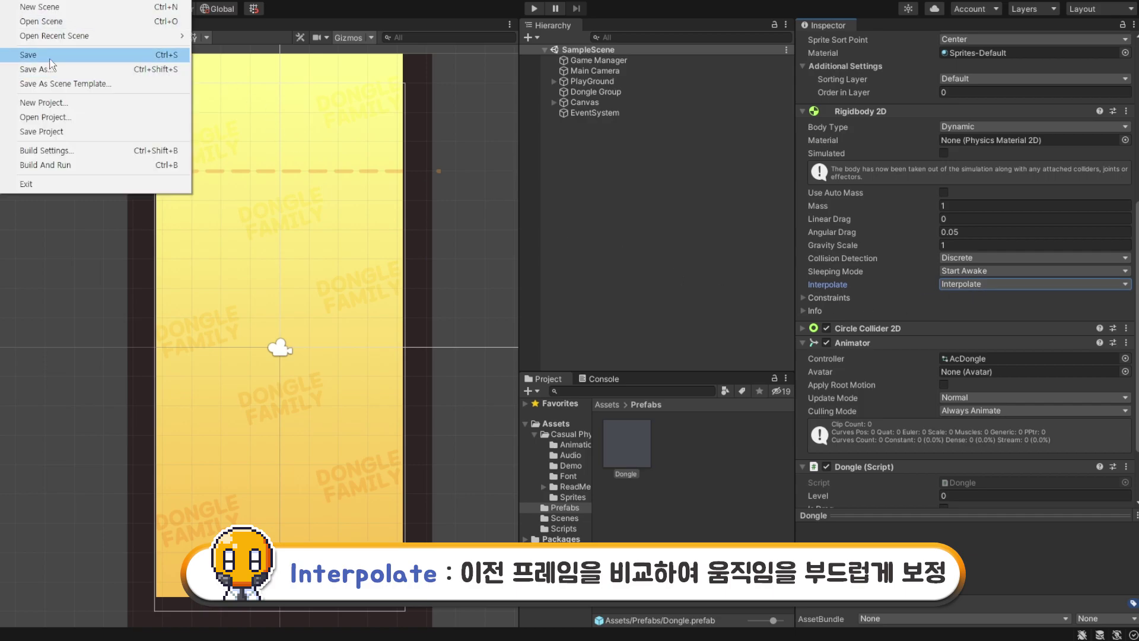
left_click(24, 90)
left_click(13, 5)
left_click(35, 132)
Run the game at about 60 FPS, drop several dongles so they stack smoothly, then pause
left_click(534, 8)
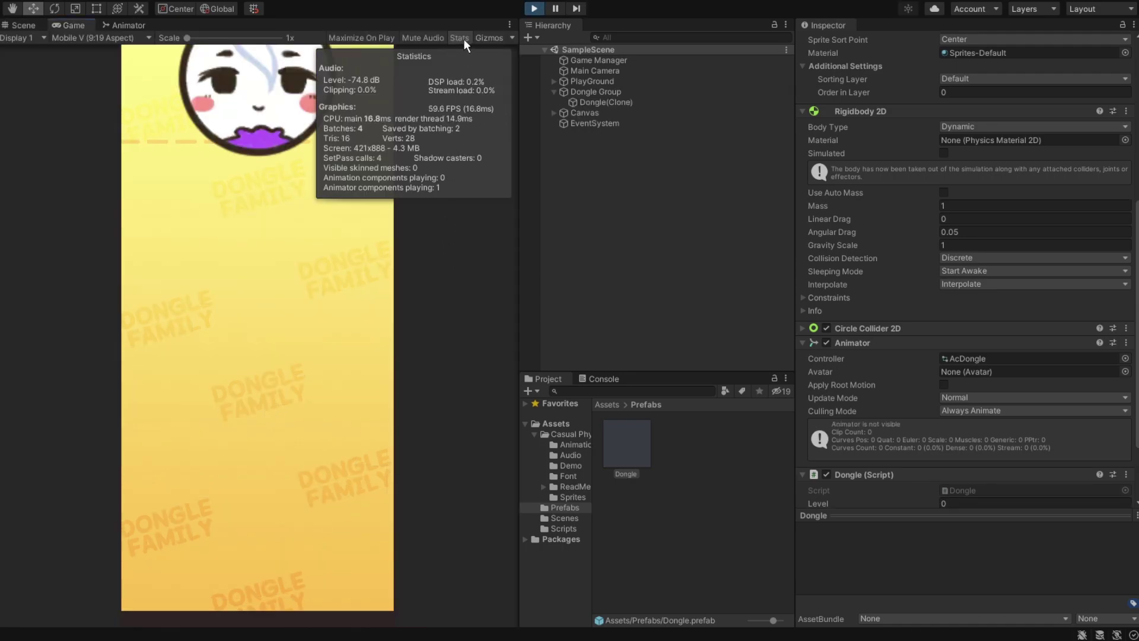
left_click(222, 286)
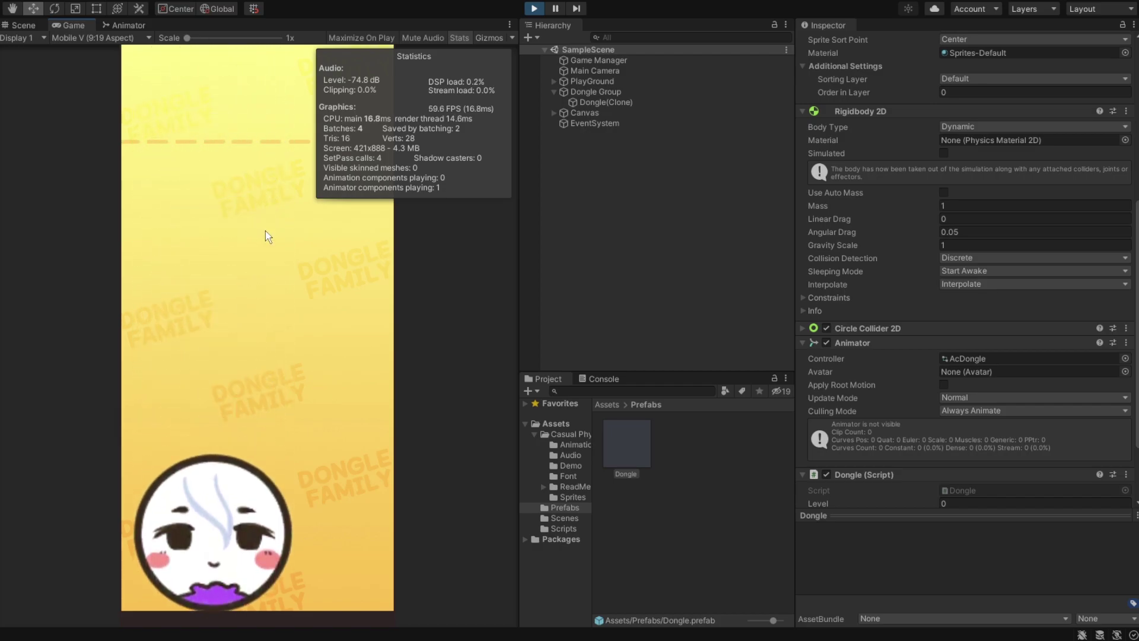
left_click(270, 261)
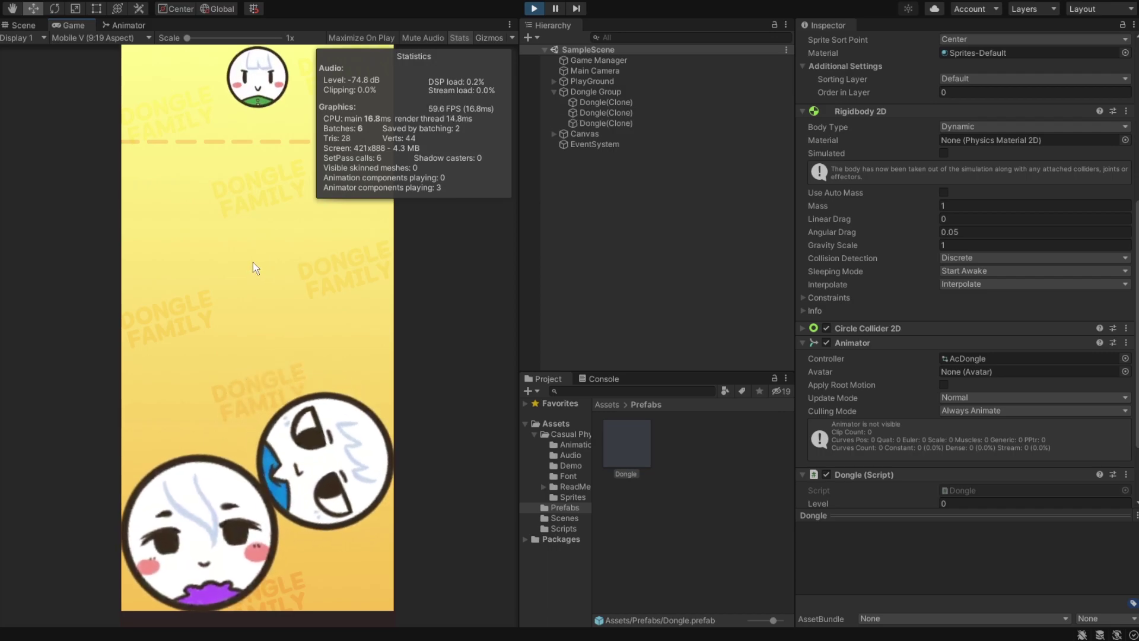
left_click(245, 278)
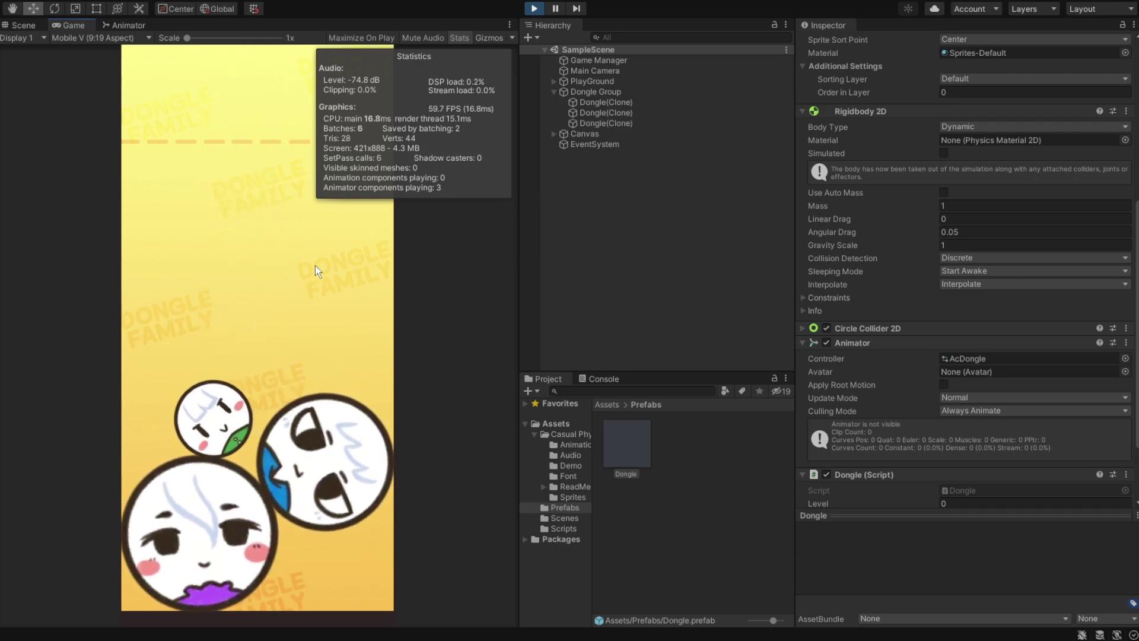
left_click(294, 293)
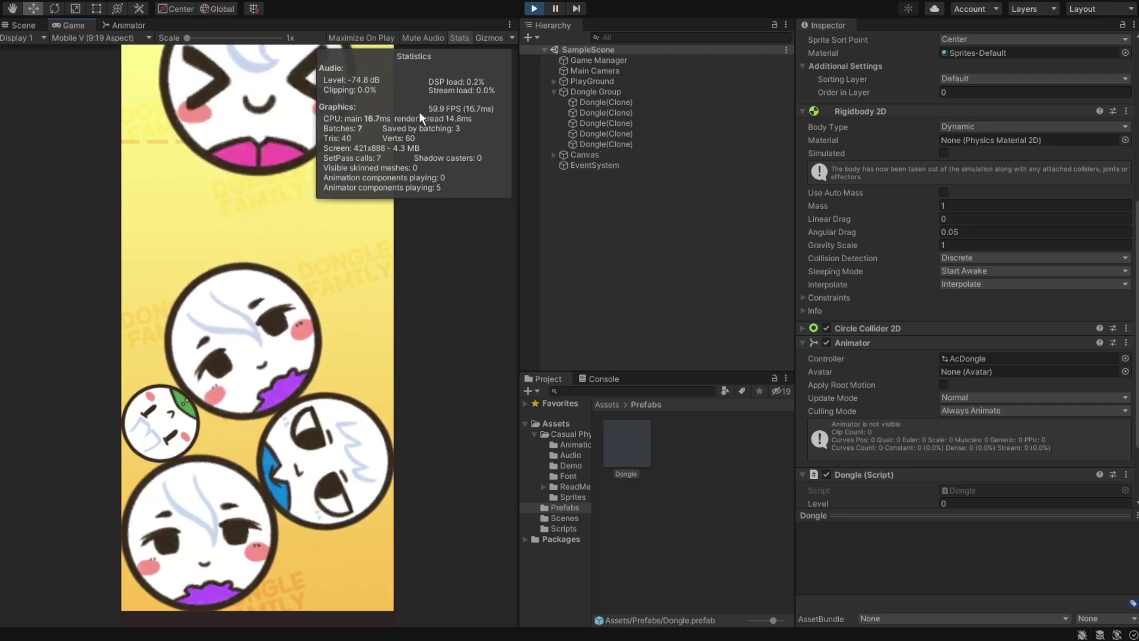
mouse_move(454, 113)
left_mouse_down()
mouse_move(402, 164)
mouse_move(455, 113)
left_mouse_up()
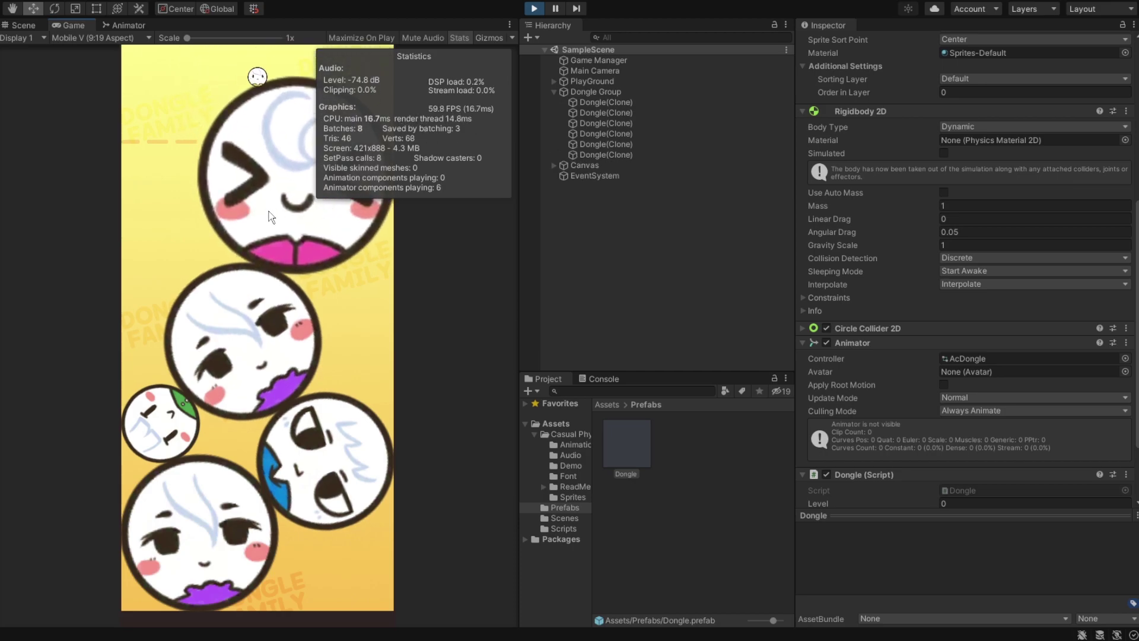
left_click_drag(271, 224, 196, 218)
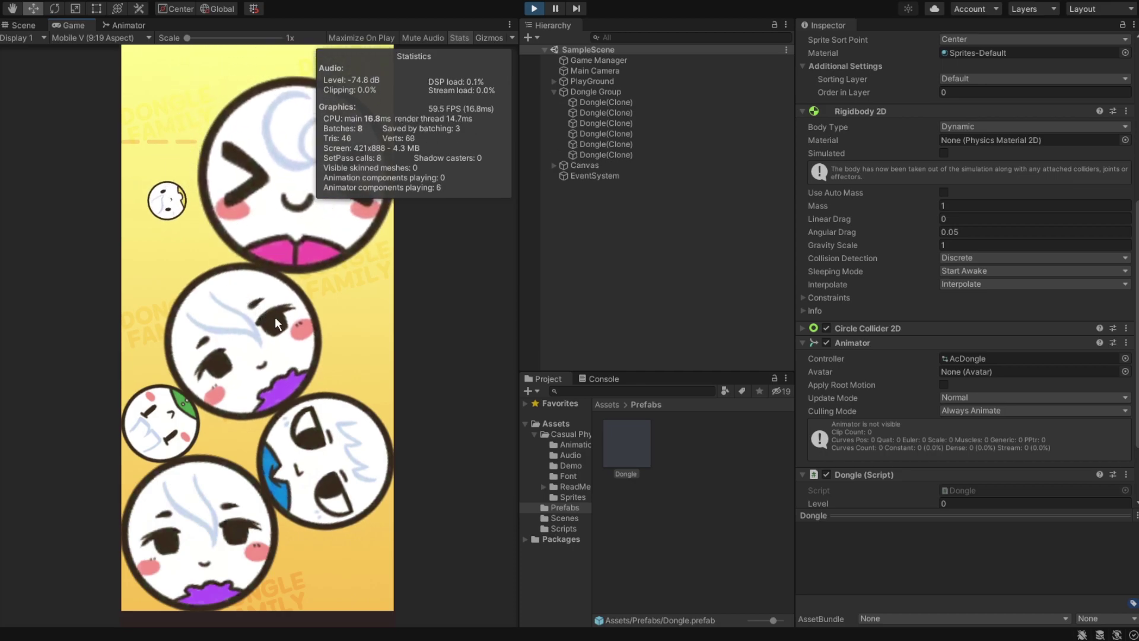
left_click(560, 13)
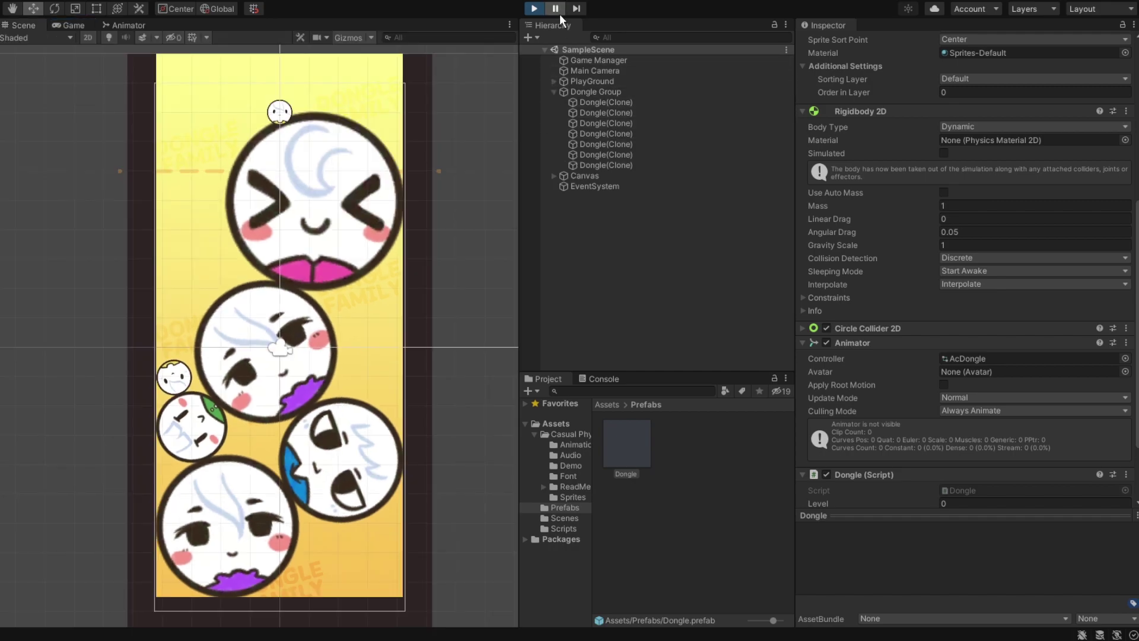